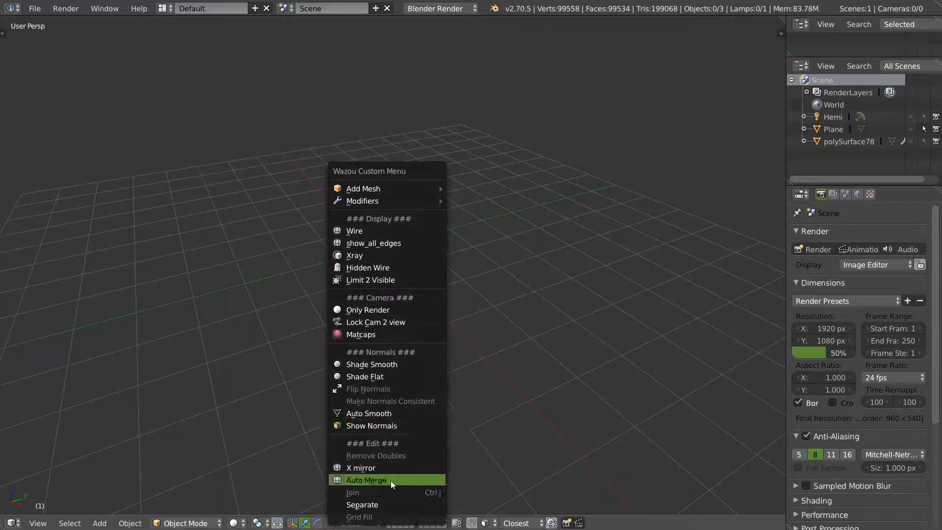
left_click(368, 482)
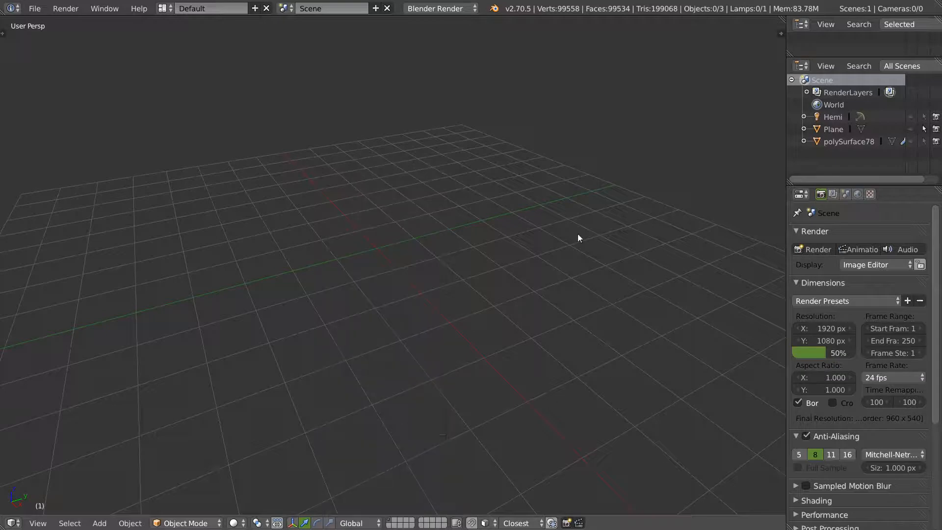
key("n")
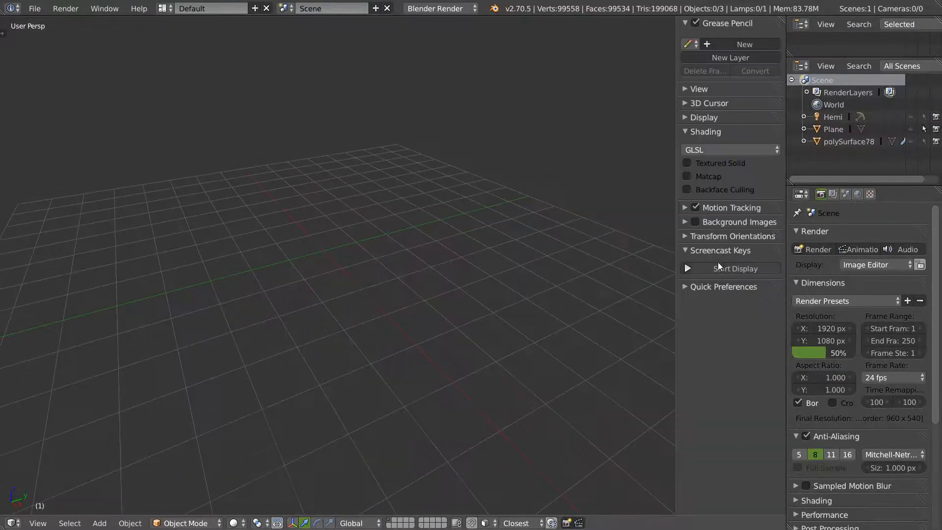
key("n")
key("t")
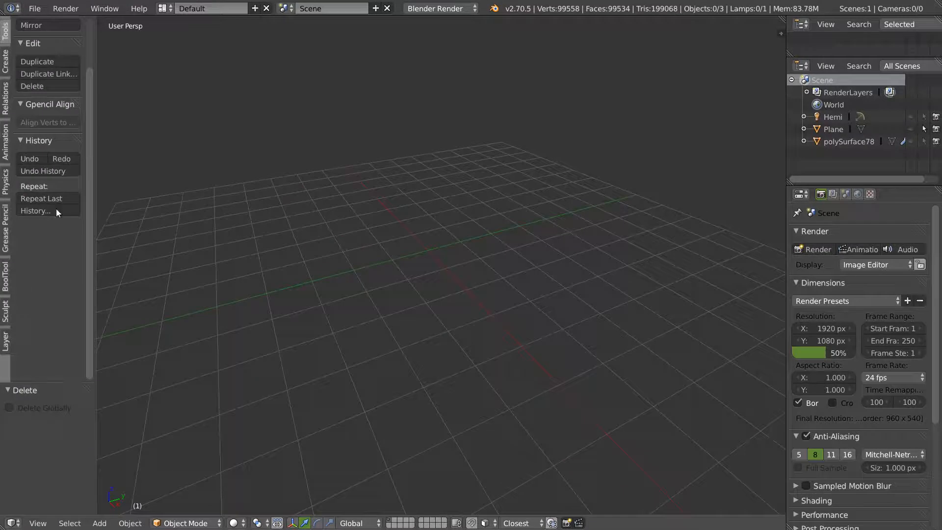
key("t")
Show the properties sidebar in the 3D view and add a plane mesh
key("n")
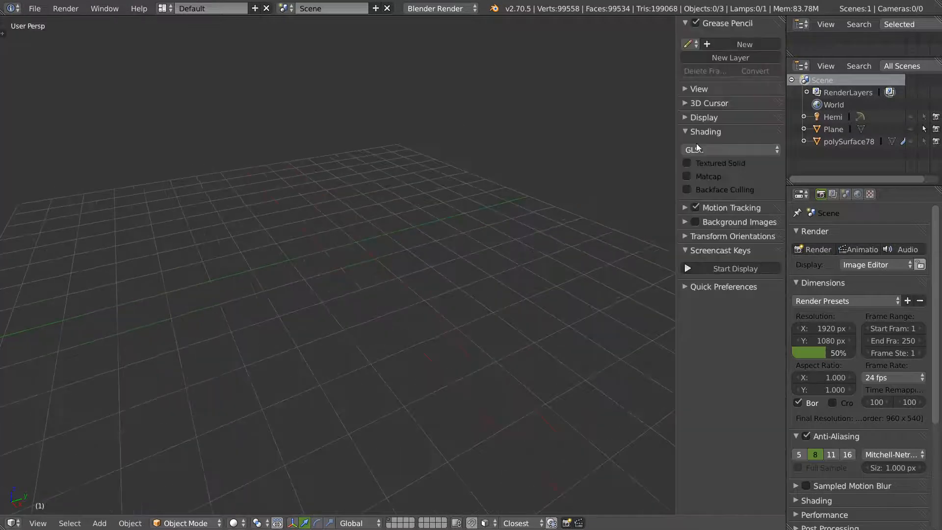
key("w")
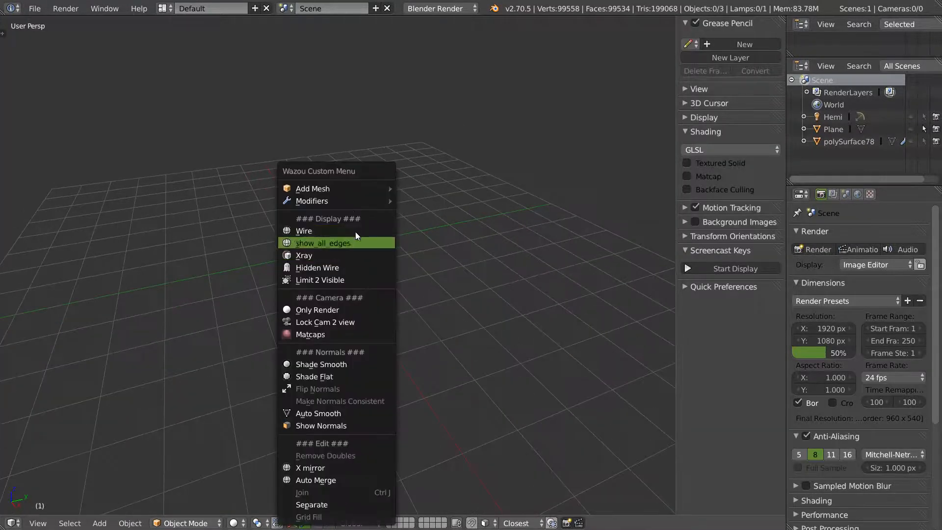
mouse_move(358, 189)
left_click(427, 190)
middle_click_drag(335, 260, 323, 260)
scroll(370, 270, "down", 5)
scroll(391, 230, "down", 5)
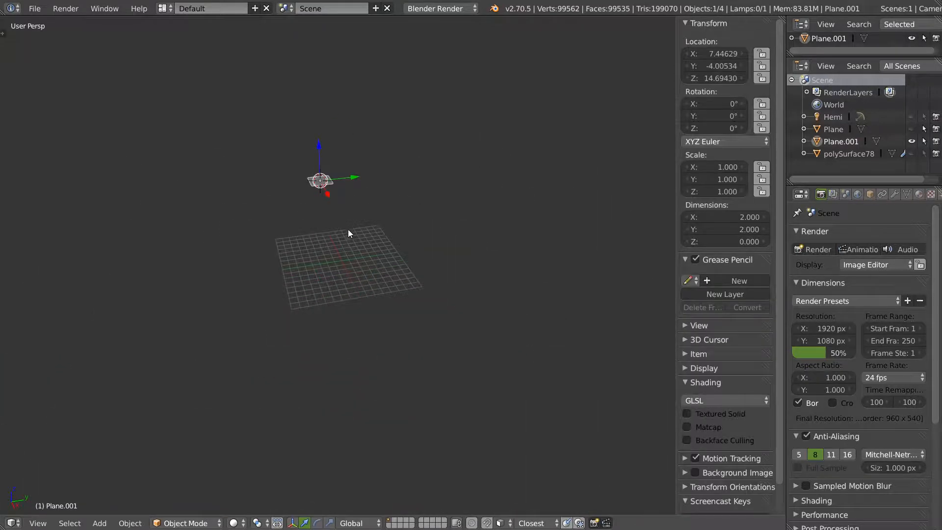
Center the 3D cursor at the world origin and snap the plane to it
key("shift+c")
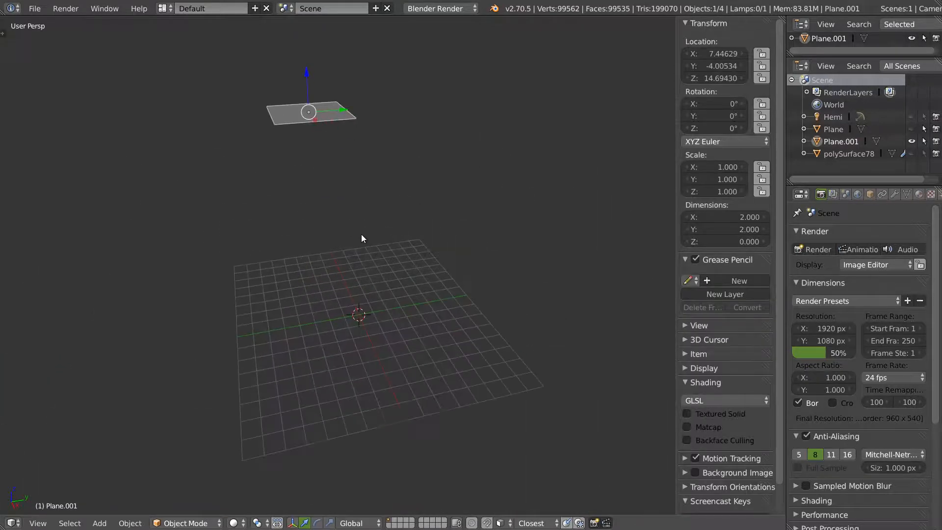
key("shift+s")
left_click(332, 246)
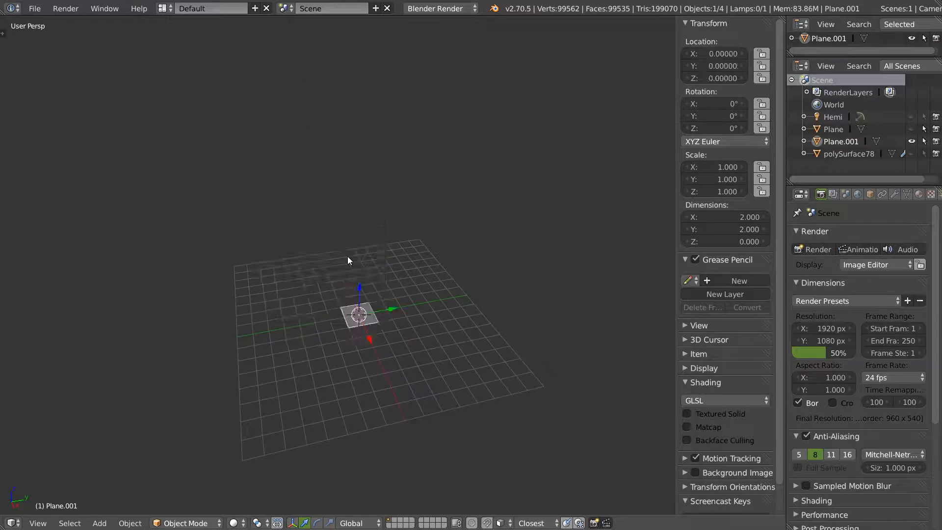
key("KP_Decimal")
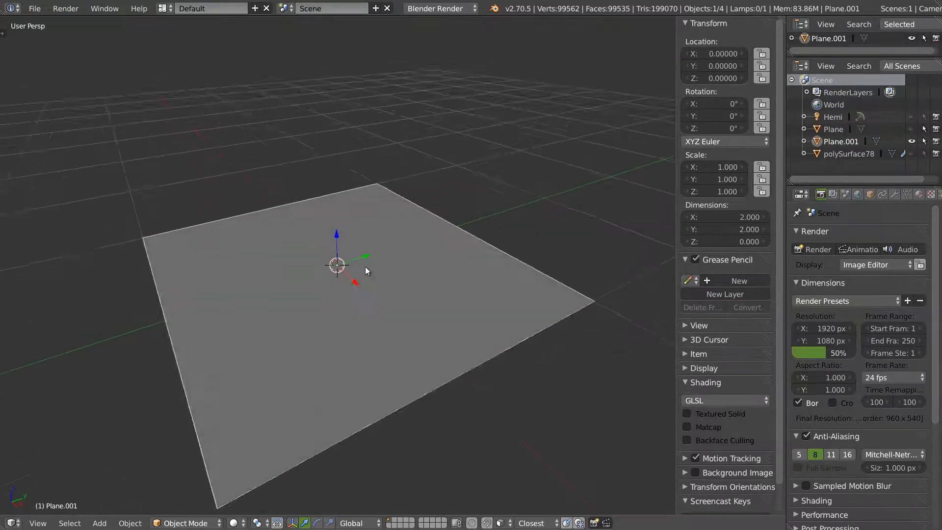
scroll(404, 240, "down", 3)
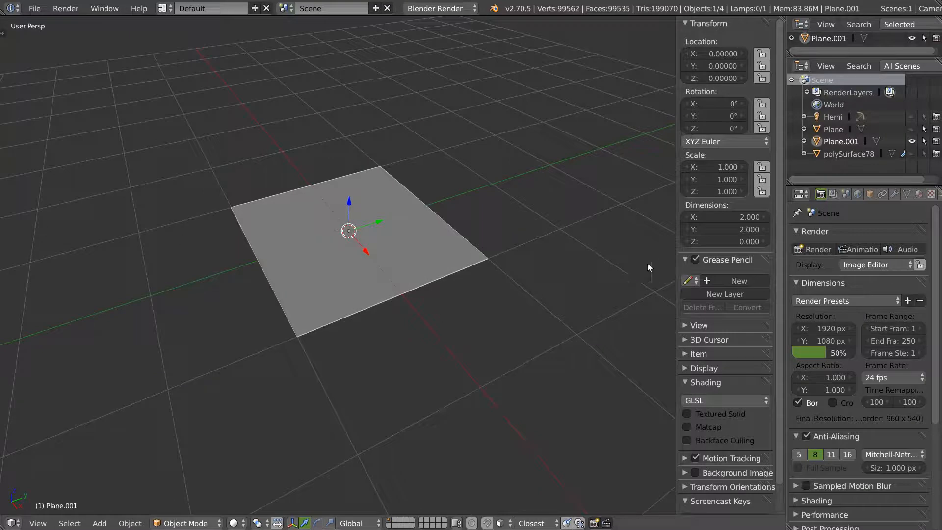
Turn on the Wire display option in the plane's object properties and deselect the plane
left_click(869, 194)
scroll(852, 255, "down", 5)
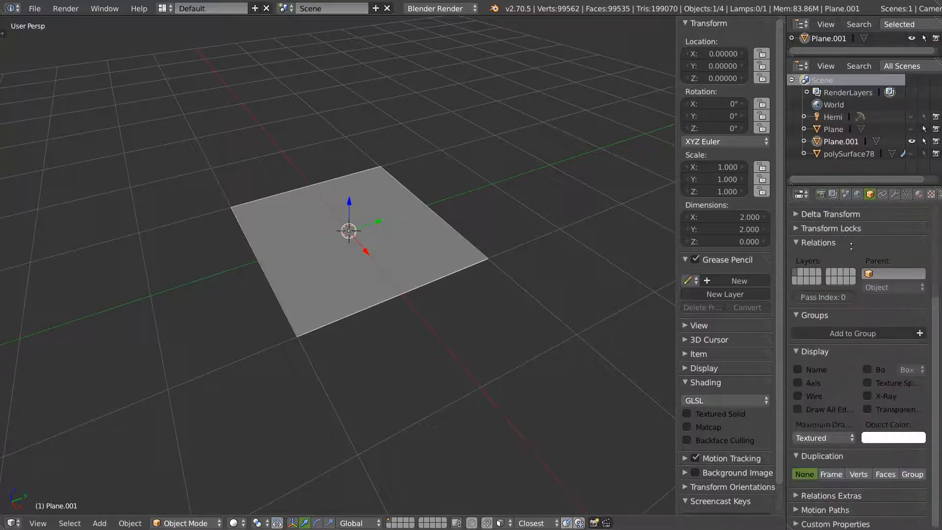
left_click(800, 396)
middle_click_drag(431, 275, 390, 246)
key("a")
key("x")
left_click(377, 247)
Add a cube at the origin and turn on its Wire display option
key("w")
mouse_move(348, 189)
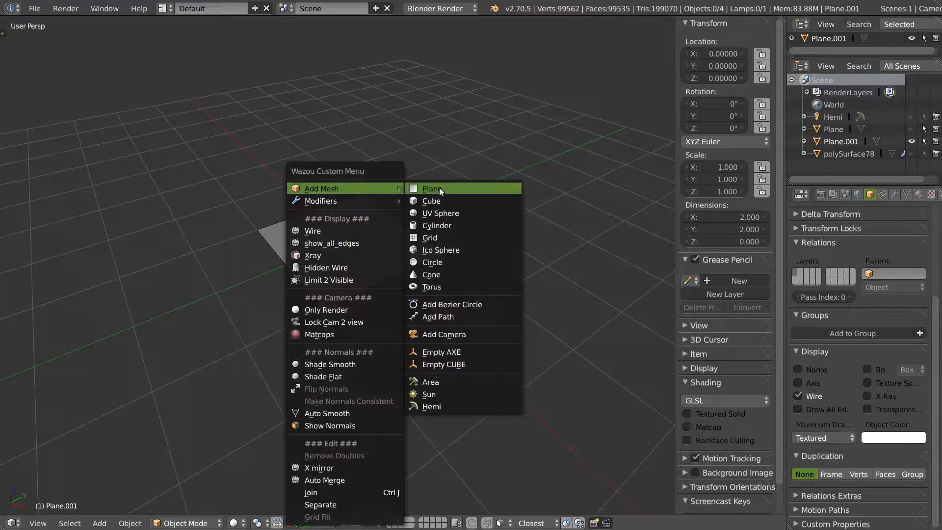
left_click(434, 201)
middle_click_drag(438, 223, 383, 217)
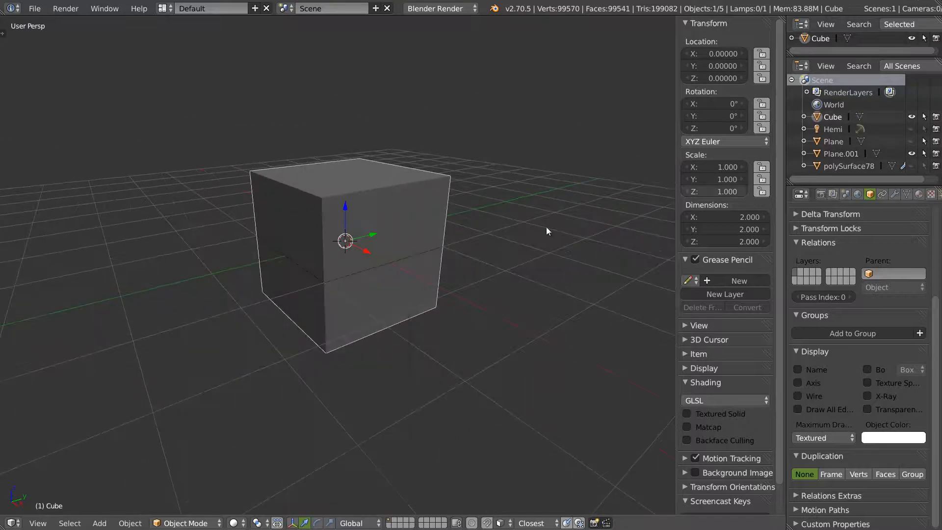
left_click(798, 396)
middle_click_drag(417, 267, 383, 276)
Subdivide the whole cube once in Edit Mode and return to Object Mode
key("Tab")
key("w")
left_click(308, 228)
key("Tab")
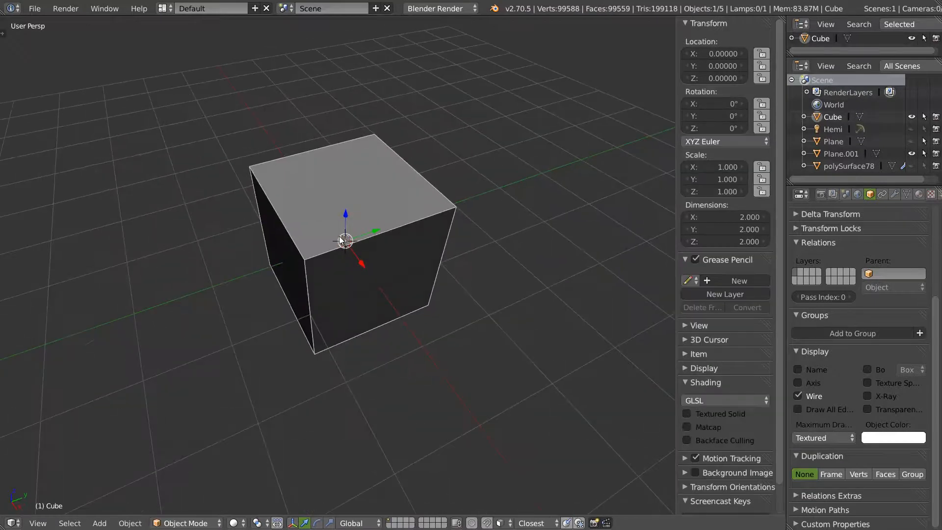
Turn on the Draw All Edges display option for the cube
middle_click_drag(341, 248, 336, 204)
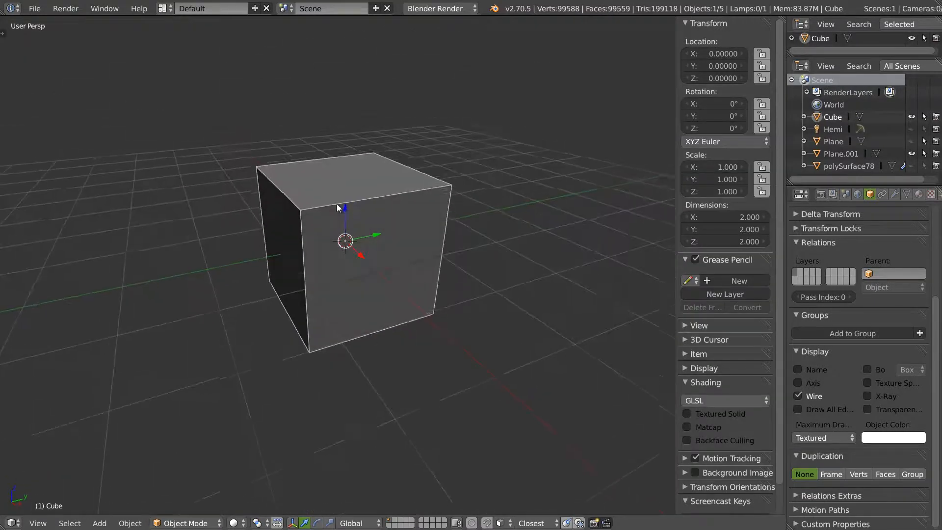
left_click(799, 410)
middle_click_drag(360, 239, 354, 246)
Toggle the cube's wireframe off and back on repeatedly with the custom Wire command
right_click(353, 244)
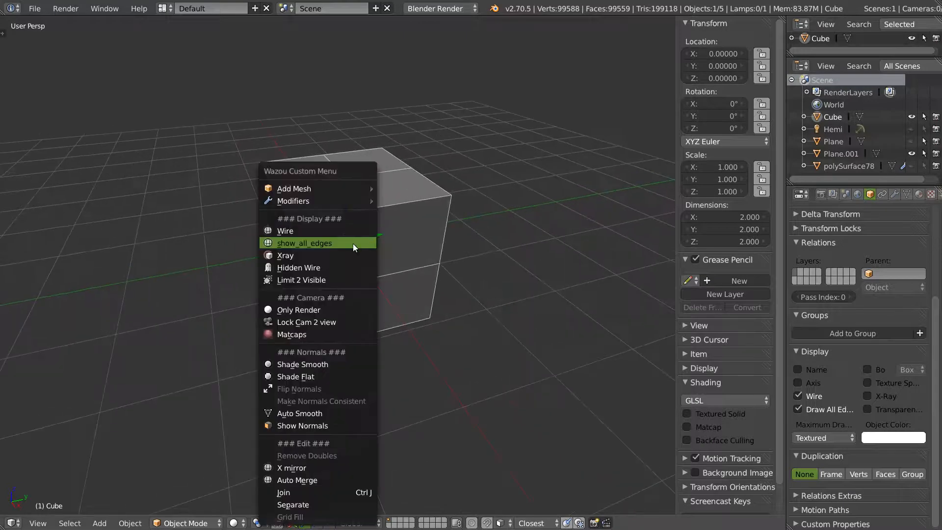
left_click(296, 228)
right_click(290, 231)
left_click(291, 234)
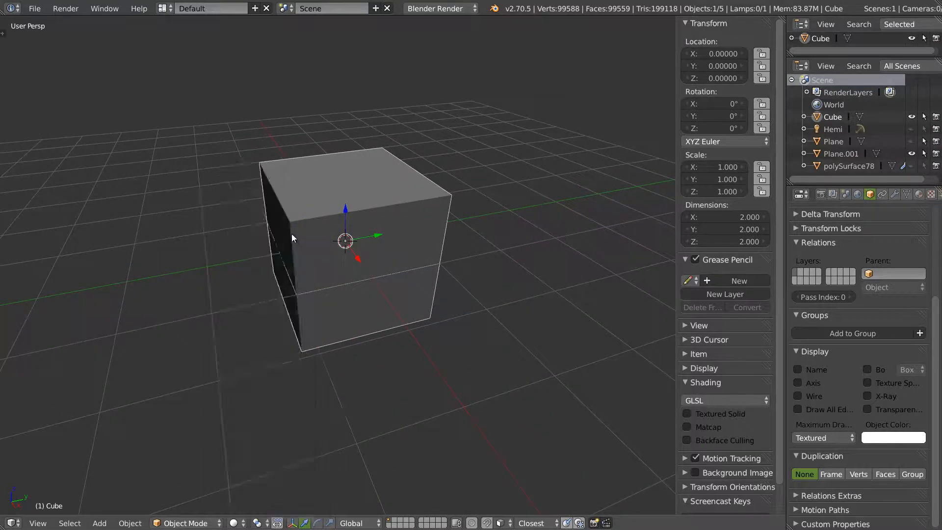
right_click(293, 235)
left_click(278, 221)
right_click(310, 215)
left_click(310, 218)
middle_click_drag(369, 224, 422, 223)
Collapse the Shading settings in the sidebar and expand the Display settings to reach the Display Wireframe options
left_click(709, 382)
left_click(707, 368)
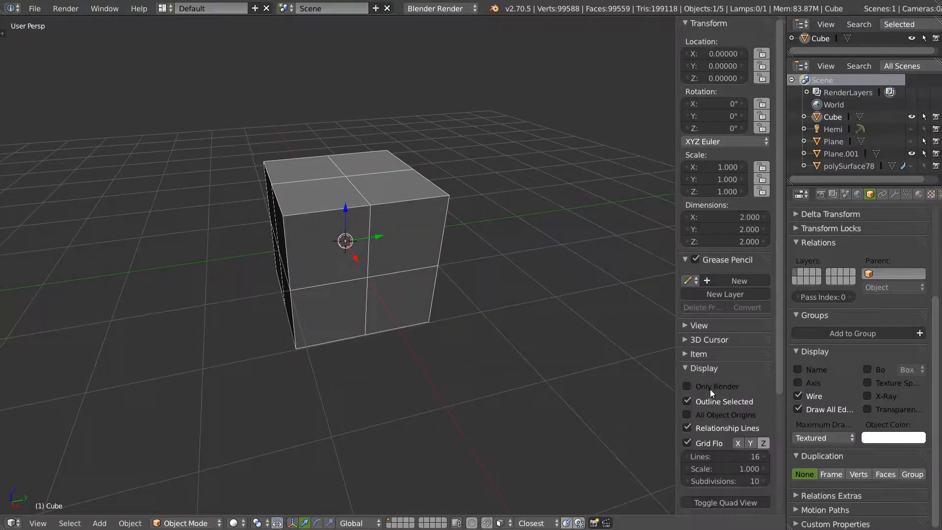
key("Tab")
scroll(712, 295, "down", 6)
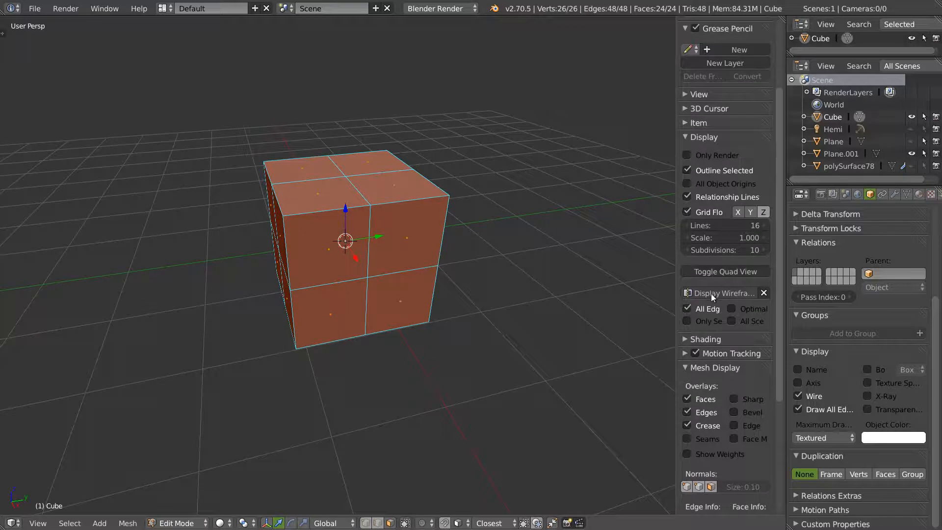
key("Tab")
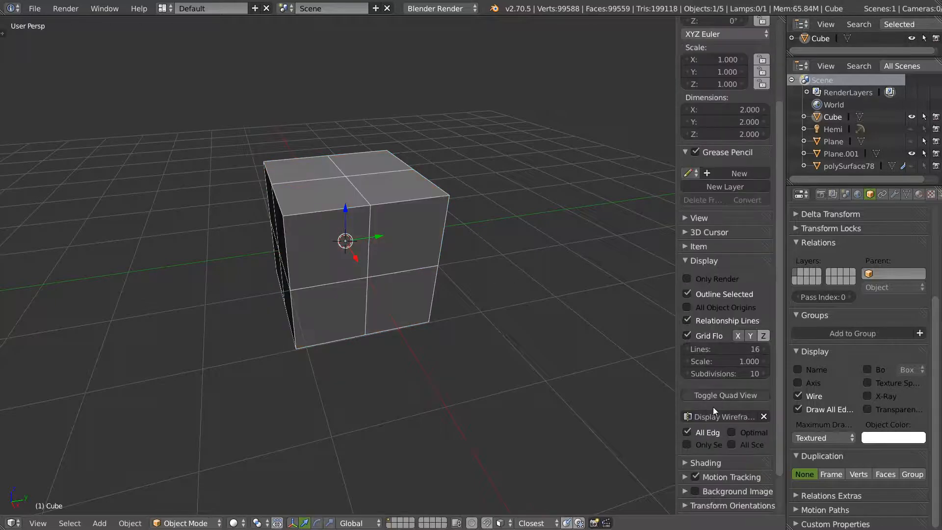
scroll(717, 352, "down", 2)
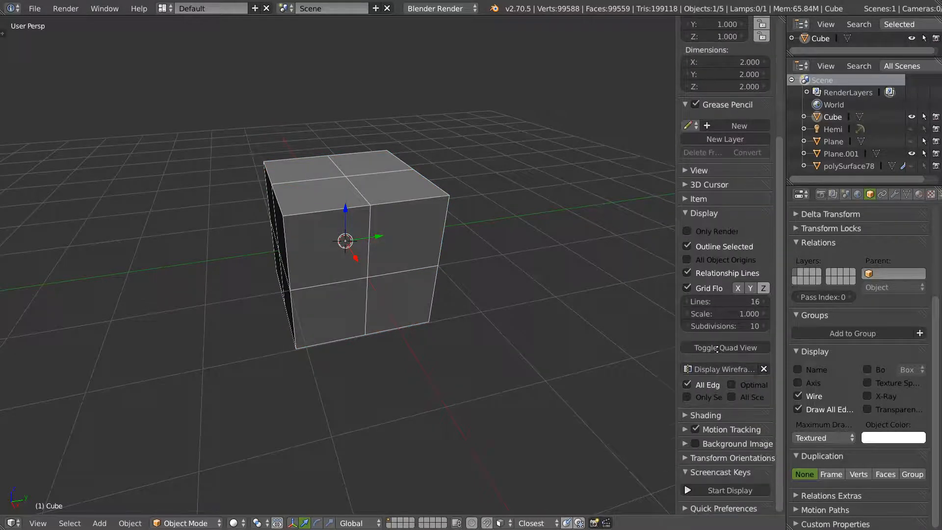
Test Display Wireframe on the cube with All Edges disabled, and finish with the wireframe cleared
left_click(708, 371)
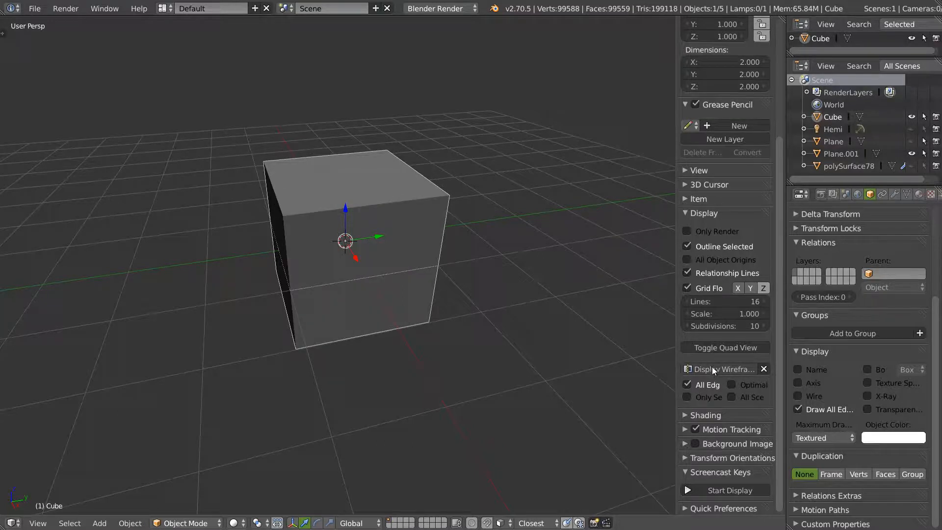
left_click(707, 371)
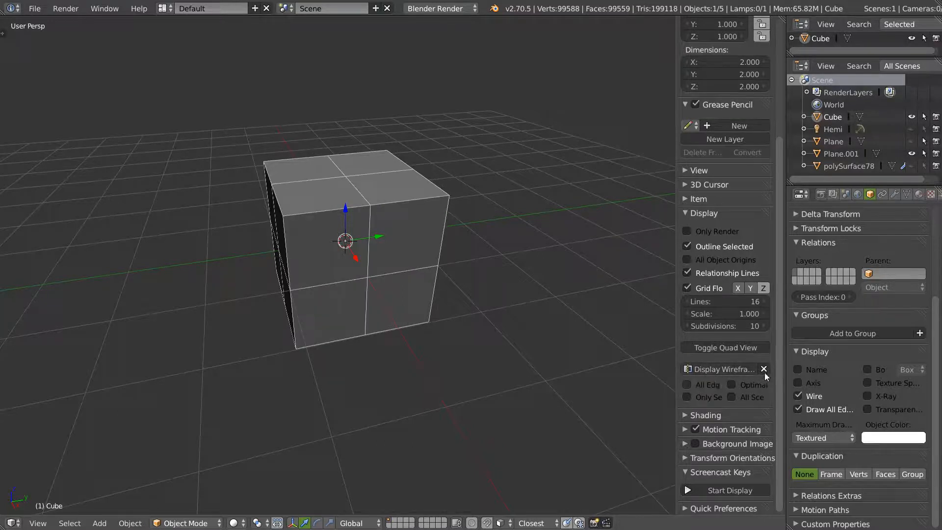
left_click(726, 369)
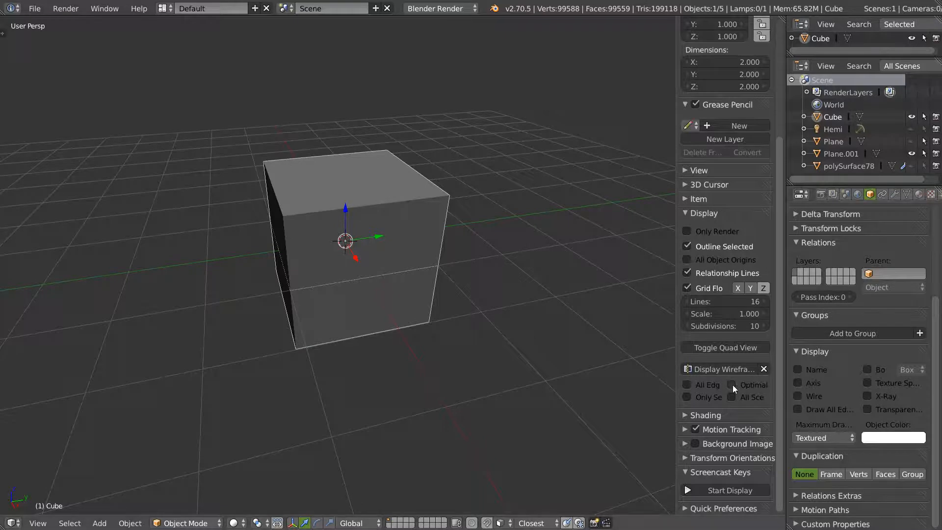
Add a level 2 Subdivision Surface modifier to the cube
middle_click_drag(309, 267, 352, 224)
key("ctrl+2")
middle_click_drag(315, 289, 391, 240)
right_click(370, 229)
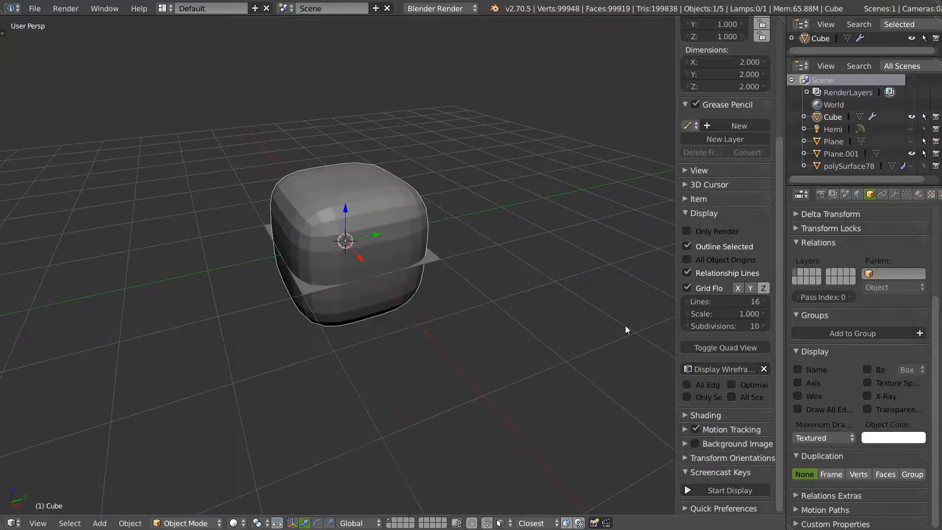
Display the smoothed cube's wireframe with the All Edges and Optimal options enabled
left_click(709, 370)
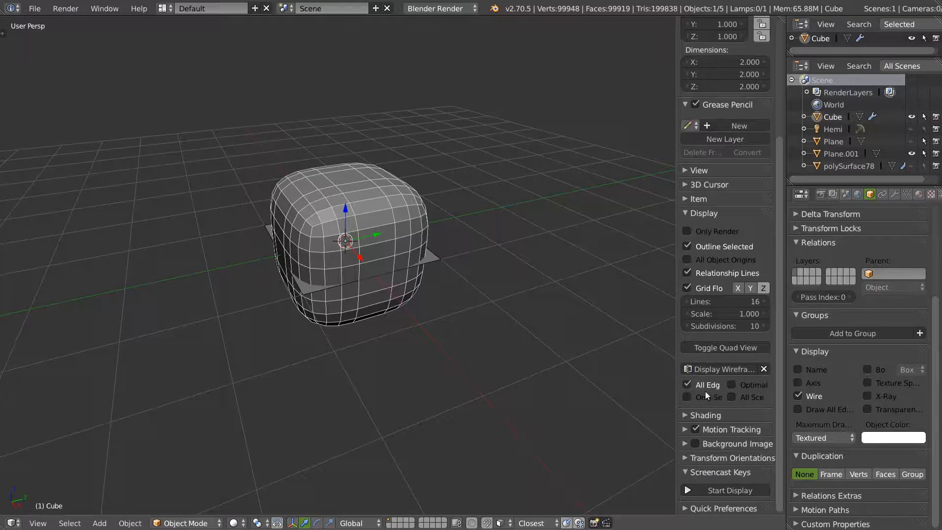
left_click(705, 371)
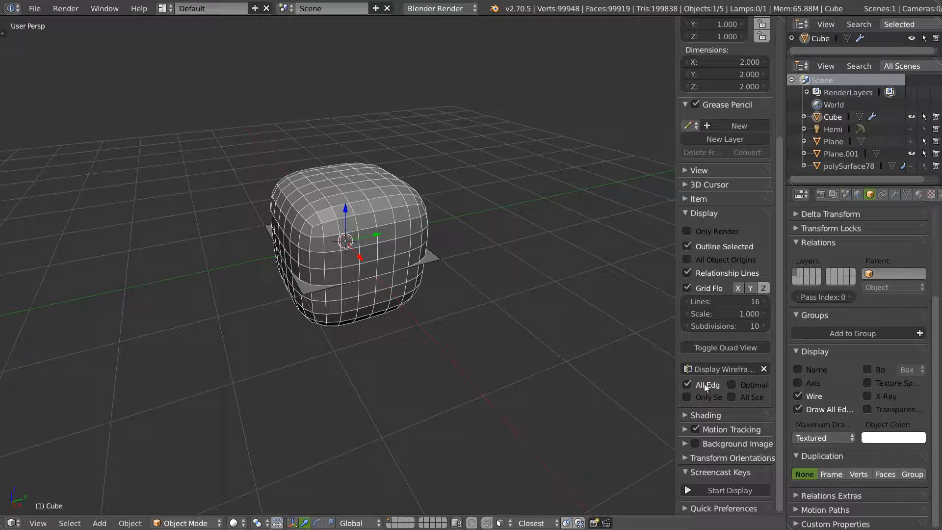
left_click(731, 385)
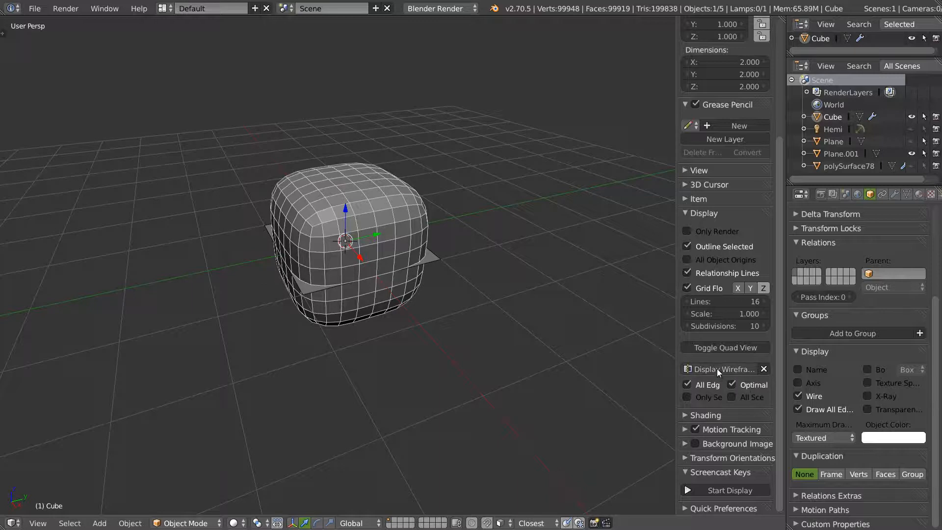
mouse_move(391, 249)
middle_mouse_down()
mouse_move(373, 245)
mouse_move(390, 242)
middle_mouse_up()
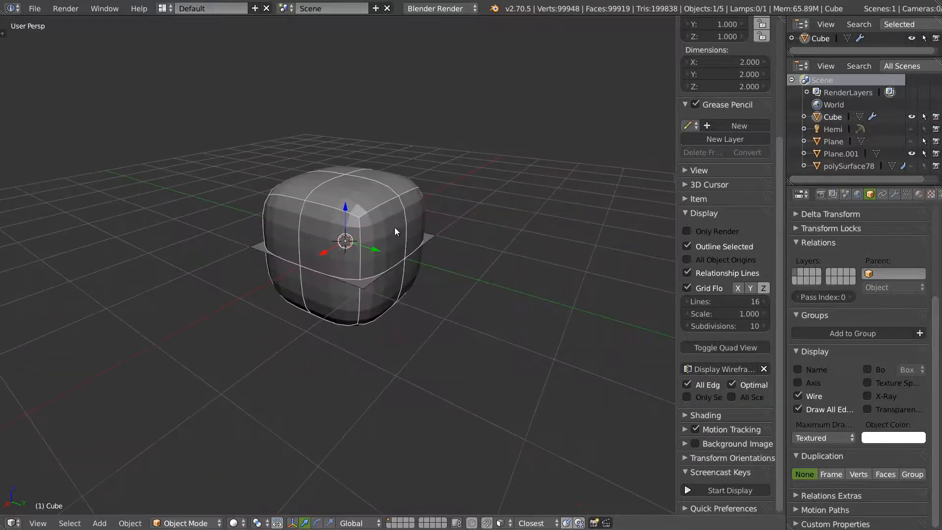
Show the cube's modifier settings, and delete the plane that cuts through the cube
left_click(895, 195)
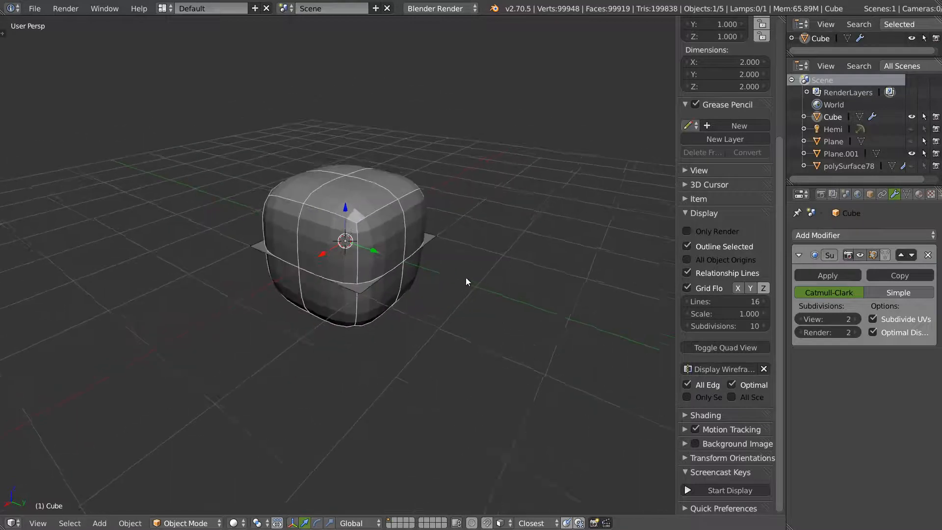
right_click(434, 240)
key("x")
left_click(415, 241)
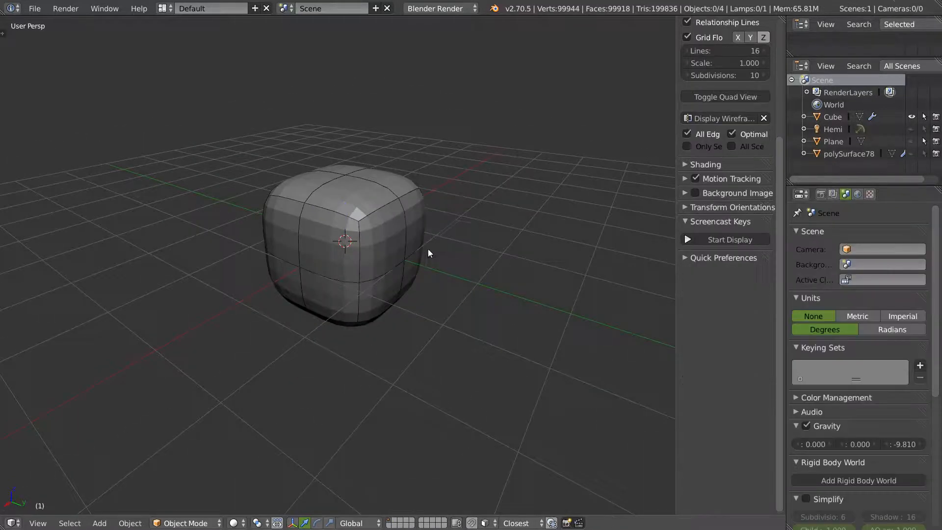
middle_click_drag(368, 239, 386, 243, "shift")
Select the cube and toggle its wireframe with the custom Wire command several times, leaving it on
right_click(387, 242)
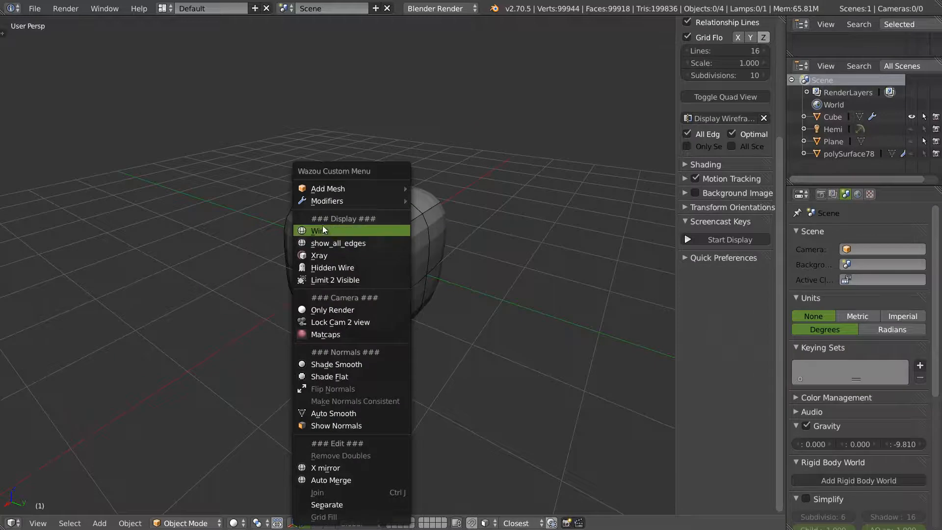
left_click(342, 230)
right_click(406, 226)
key("w")
left_click(355, 213)
right_click(372, 208)
left_click(341, 220)
right_click(371, 207)
left_click(331, 194)
right_click(330, 193)
left_click(330, 192)
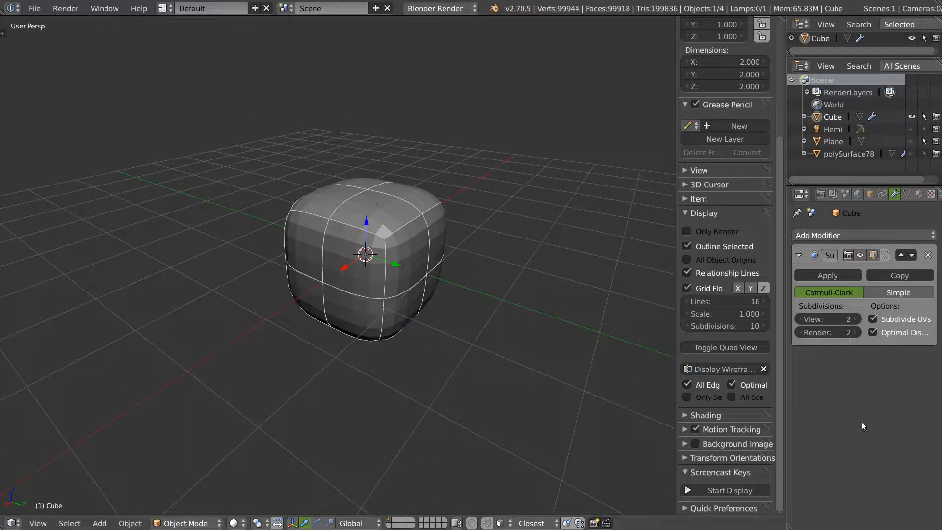
Turn the Subdivision Surface modifier's Optimal Display option off and back on
left_click(883, 332)
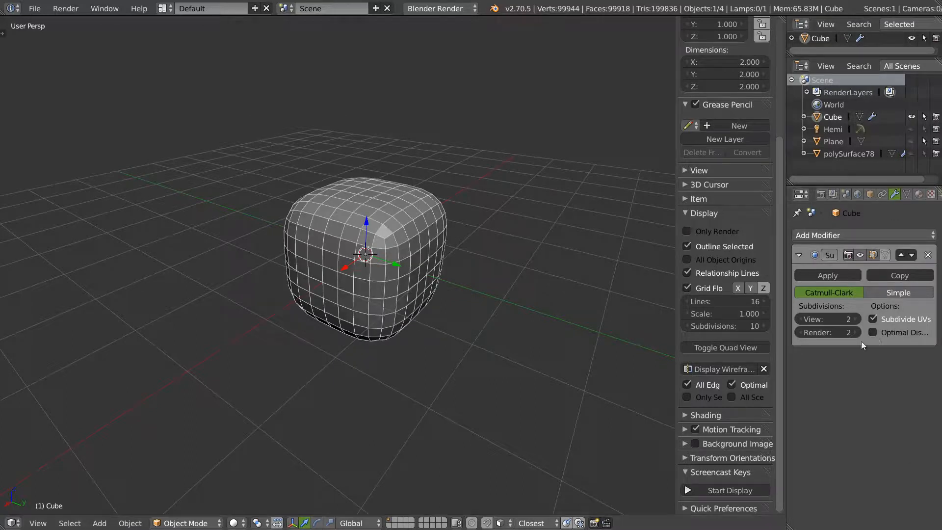
left_click(886, 332)
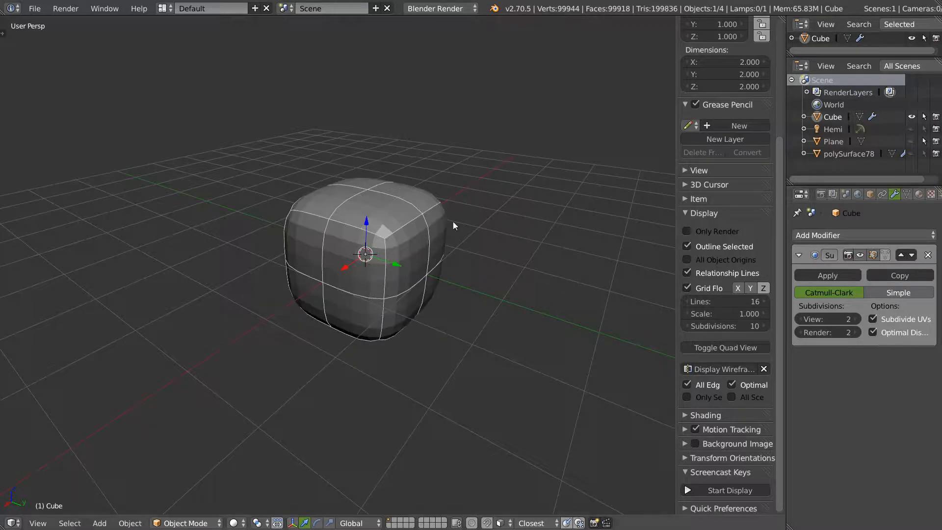
Apply the custom Xray display command to the smoothed cube
mouse_move(417, 246)
middle_mouse_down()
mouse_move(412, 260)
mouse_move(411, 232)
middle_mouse_up()
right_click(422, 224)
left_click(378, 202)
right_click(380, 214)
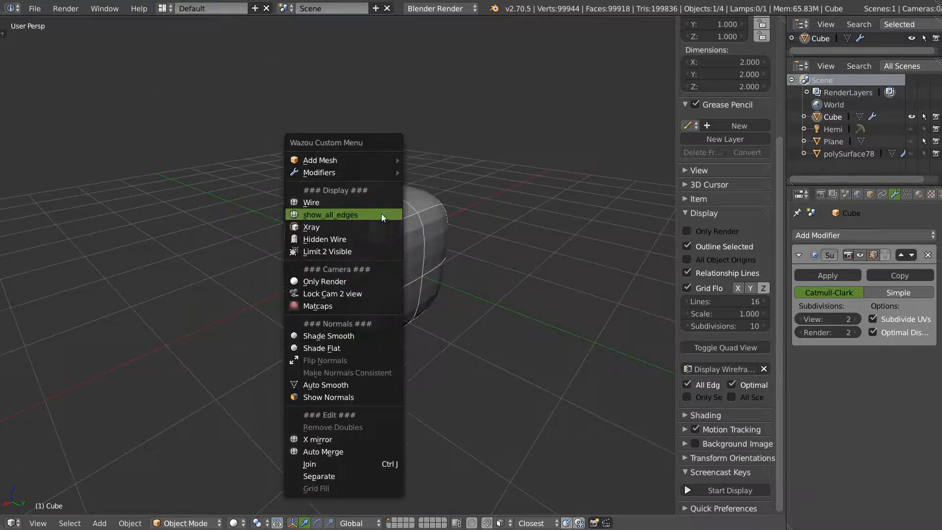
left_click(315, 227)
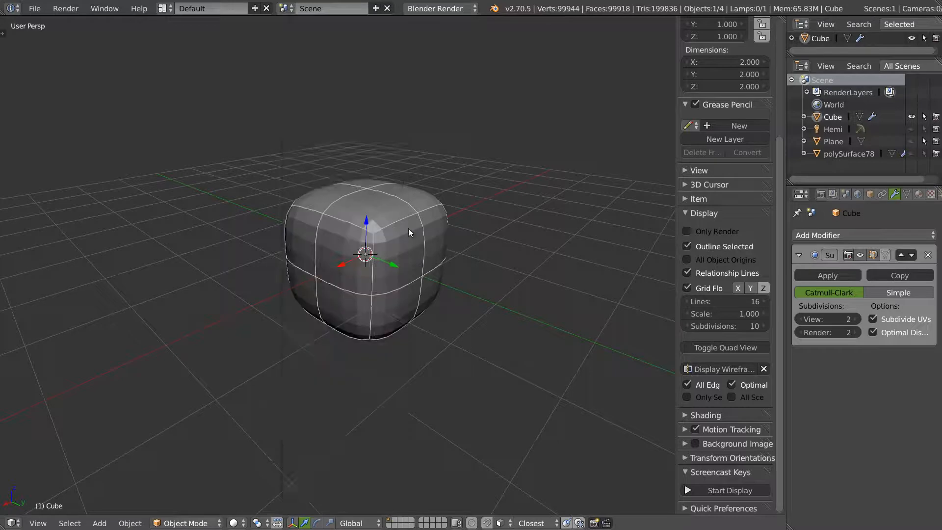
Duplicate the smoothed cube, place the copy diagonally behind it, and select the original cube again
key("KP_Decimal")
key("shift+d")
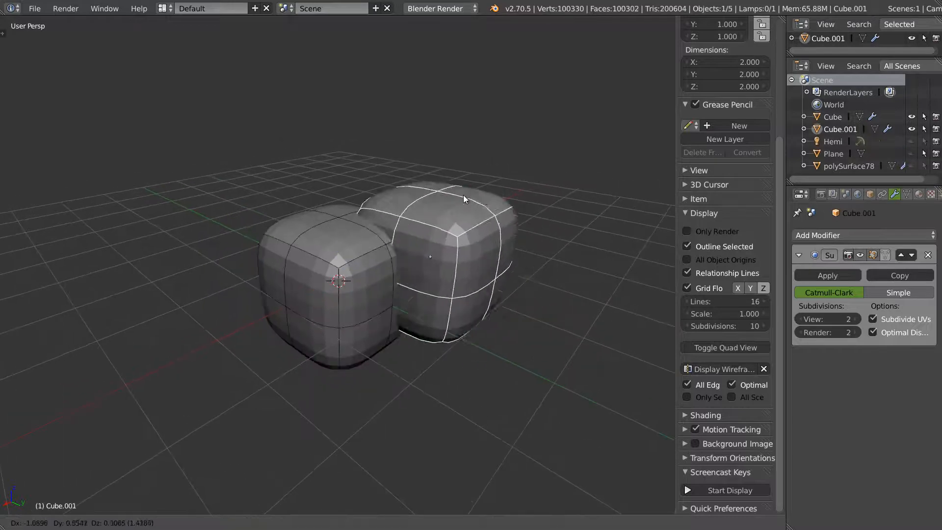
left_click(440, 197)
middle_click_drag(367, 248, 335, 248)
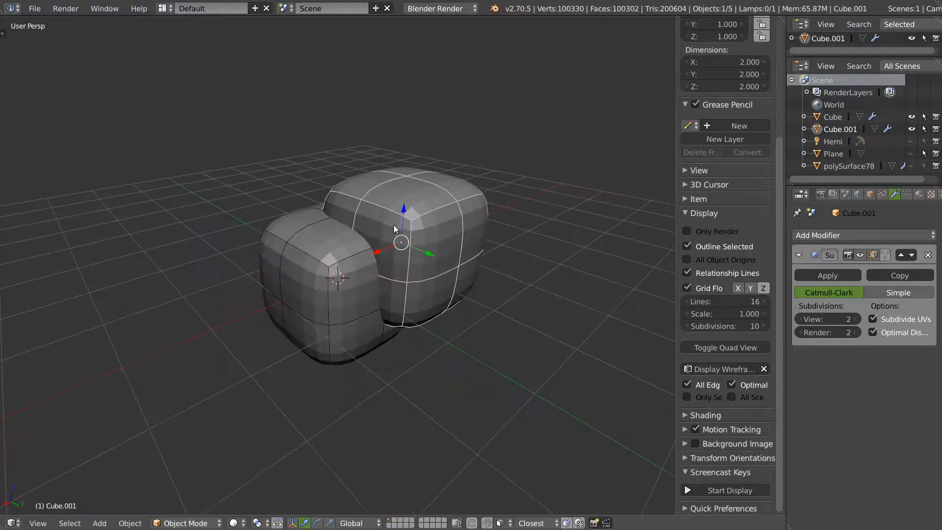
right_click(316, 278)
middle_click_drag(316, 278, 394, 276)
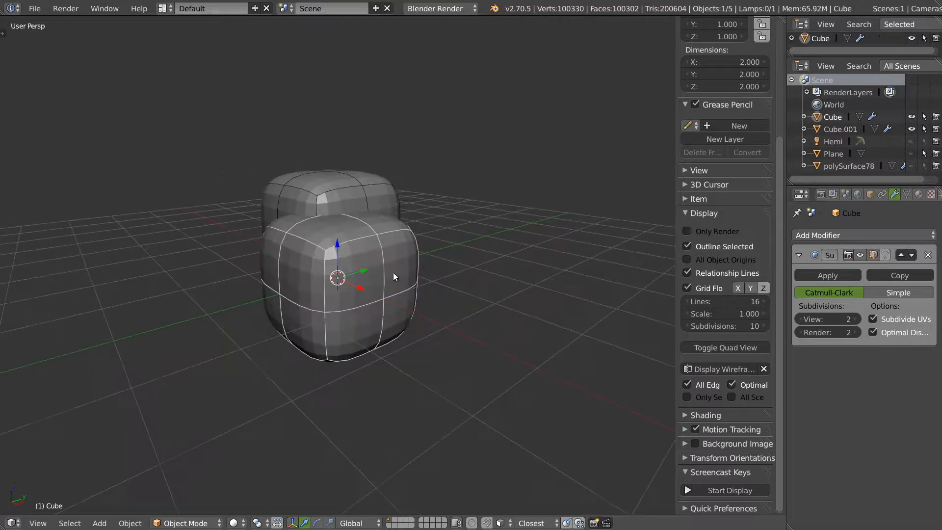
Toggle the original cube's X-ray and Wire display on and off several times with the custom commands
key("w")
left_click(321, 228)
middle_click_drag(330, 249, 345, 228)
right_click(345, 228)
left_click(291, 227)
right_click(395, 226)
left_click(399, 227)
right_click(388, 225)
left_click(389, 224)
right_click(352, 223)
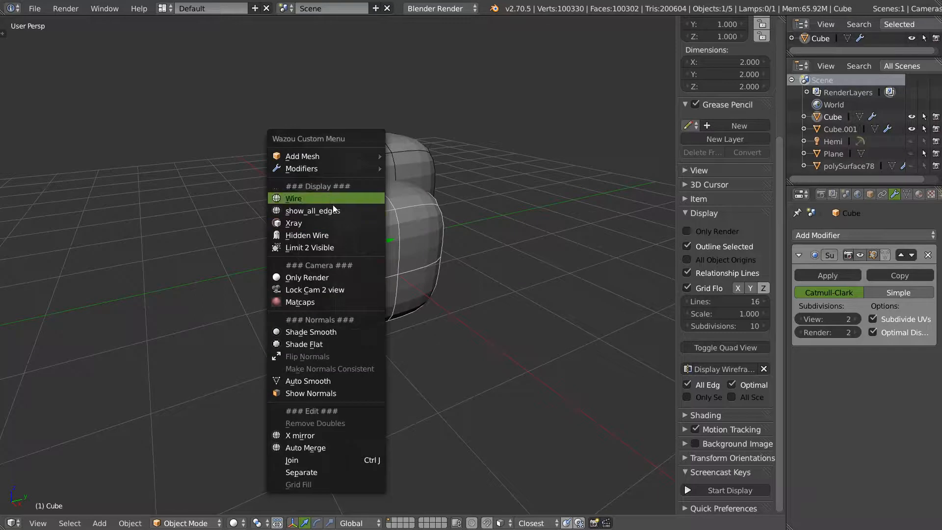
left_click(325, 198)
right_click(402, 229)
left_click(341, 227)
Enter Edit Mode on the original cube and turn off its Subdivision Surface modifier's viewport display
mouse_move(403, 255)
middle_mouse_down()
mouse_move(385, 247)
mouse_move(416, 219)
mouse_move(357, 225)
mouse_move(411, 245)
mouse_move(355, 246)
middle_mouse_up()
key("Tab")
left_click(873, 254)
Turn on the custom Limit 2 Visible option, and switch the viewport's own limit-selection option off and on
right_click(362, 225)
left_click(304, 249)
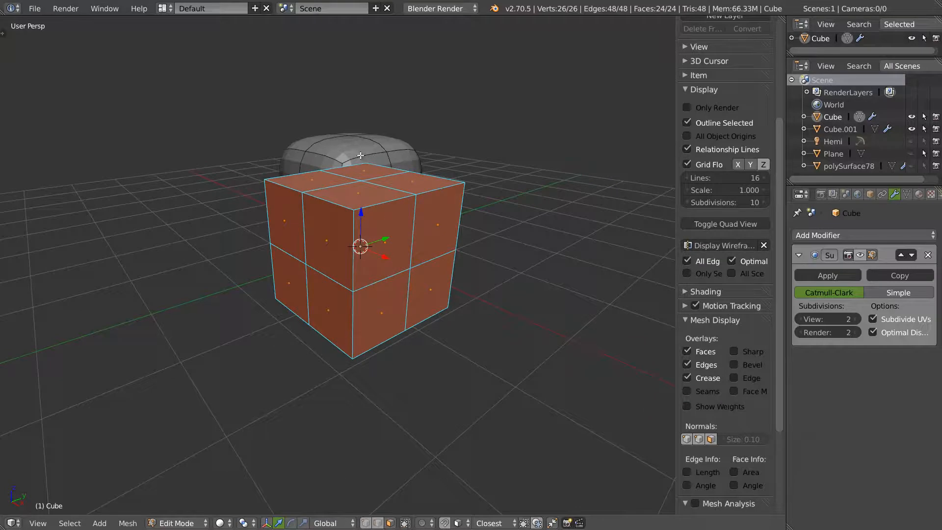
left_click(406, 524)
left_click(407, 523)
Toggle Limit 2 Visible off and on repeatedly to compare the opaque and see-through mesh
key("q")
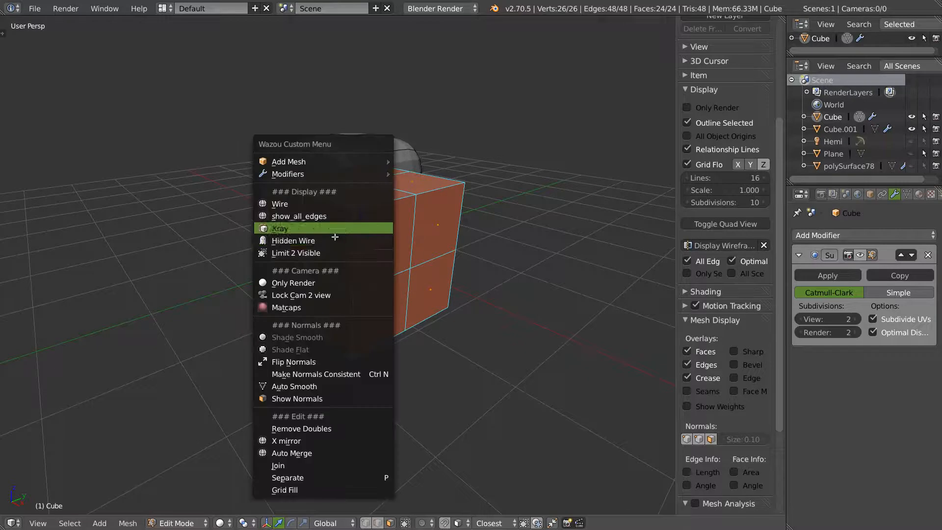
left_click(342, 254)
right_click(342, 253)
left_click(341, 256)
right_click(340, 258)
left_click(337, 260)
right_click(336, 262)
left_click(337, 262)
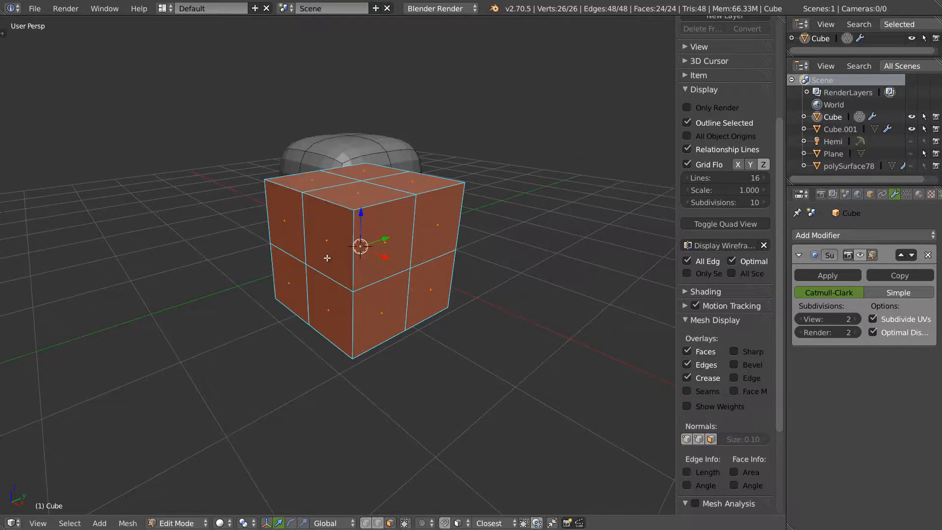
right_click(340, 253)
left_click(341, 251)
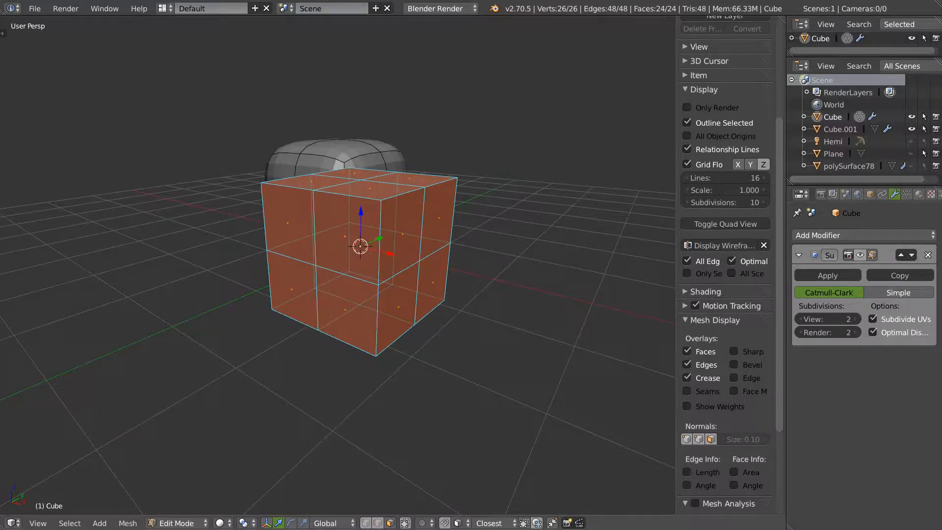
middle_click_drag(348, 259, 322, 256)
right_click(349, 251)
left_click(321, 251)
Display the cube's mesh with Hidden Wire and toggle Limit 2 Visible in that display
right_click(322, 257)
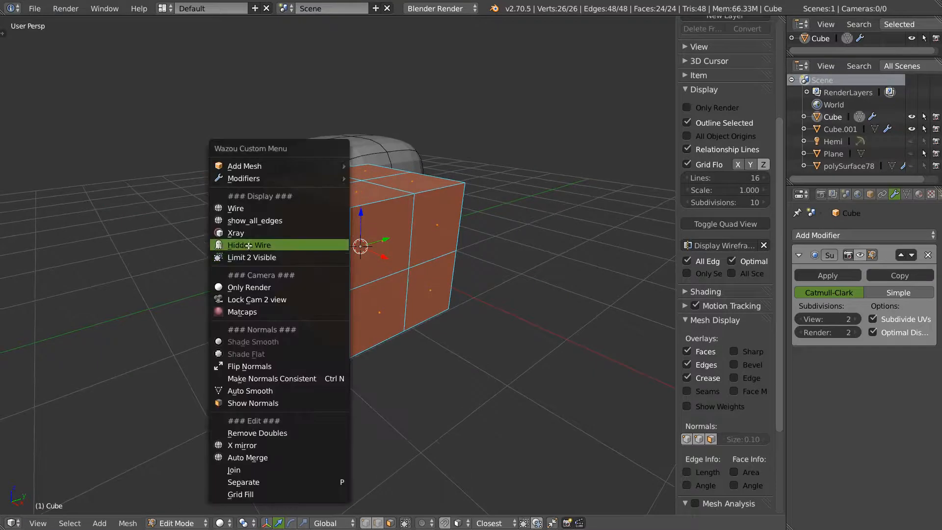
left_click(250, 245)
middle_click_drag(318, 228, 208, 219)
right_click(342, 210)
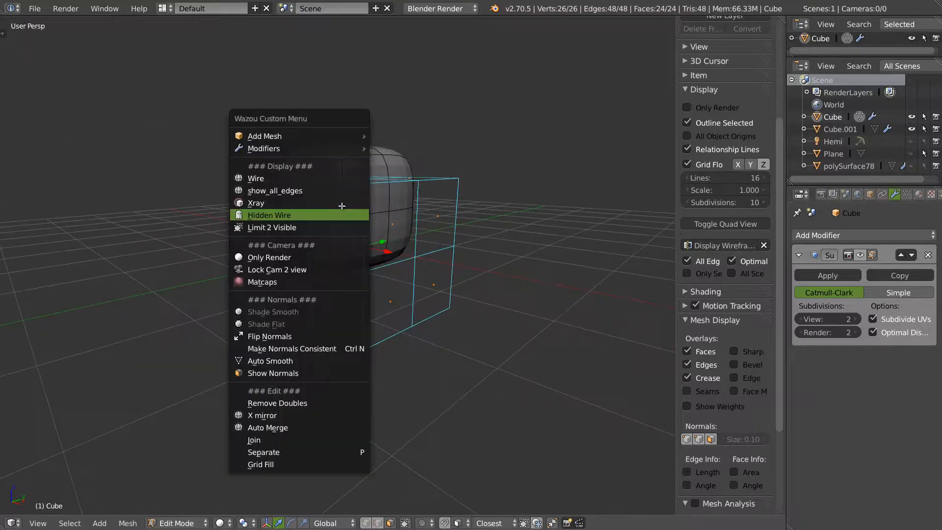
left_click(279, 227)
middle_click_drag(316, 227, 429, 225)
Restore the solid mesh display with the custom display commands and return the cube to Object Mode
right_click(353, 242)
left_click(297, 229)
right_click(390, 240)
left_click(342, 253)
right_click(406, 244)
left_click(343, 223)
key("Tab")
Toggle the Only Render display on and off with the custom command, and show the context options of the matching viewport setting
right_click(405, 228)
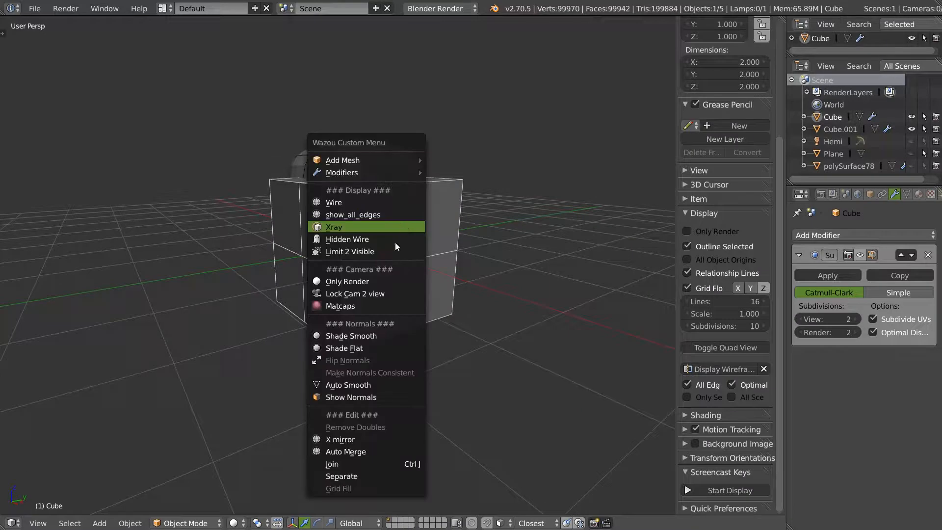
left_click(358, 281)
middle_click_drag(402, 268, 449, 251)
right_click(414, 261)
left_click(387, 263)
right_click(398, 254)
left_click(366, 262)
right_click(430, 252)
left_click(430, 252)
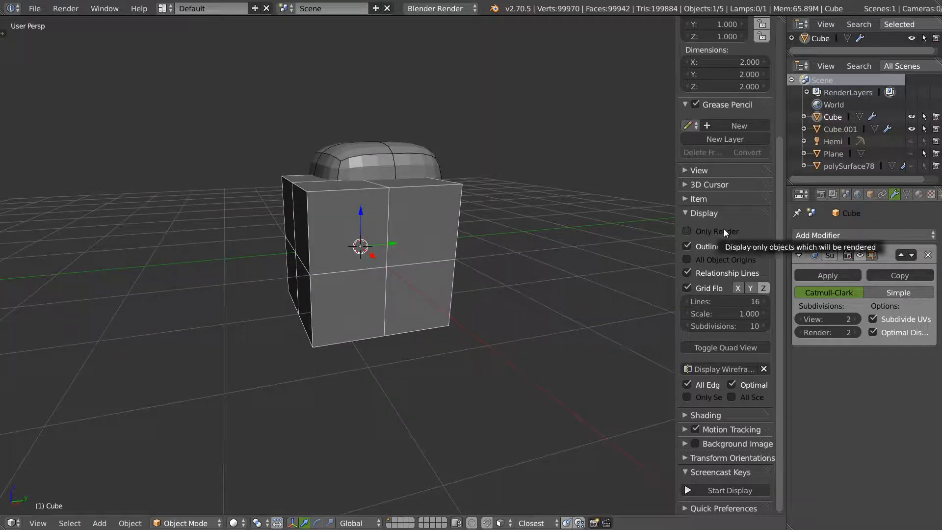
right_click(711, 230)
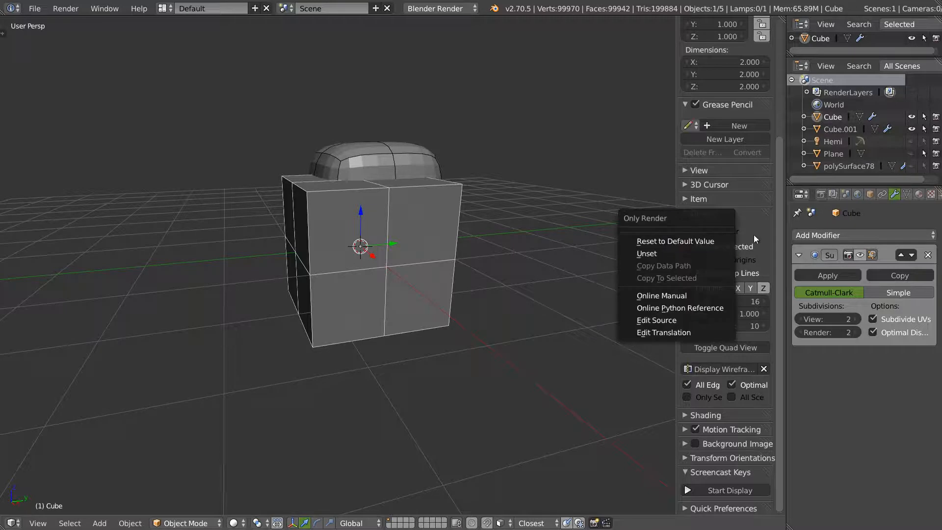
right_click(716, 231)
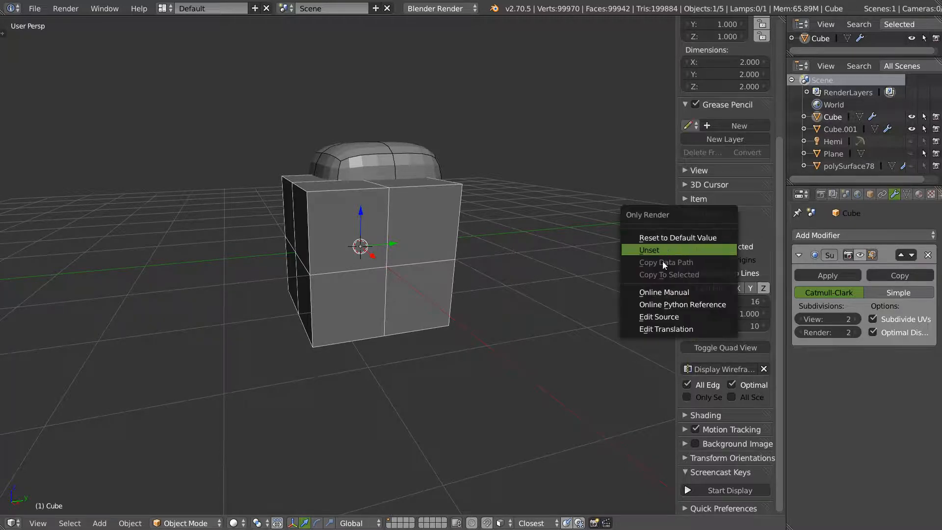
middle_click_drag(480, 303, 502, 298)
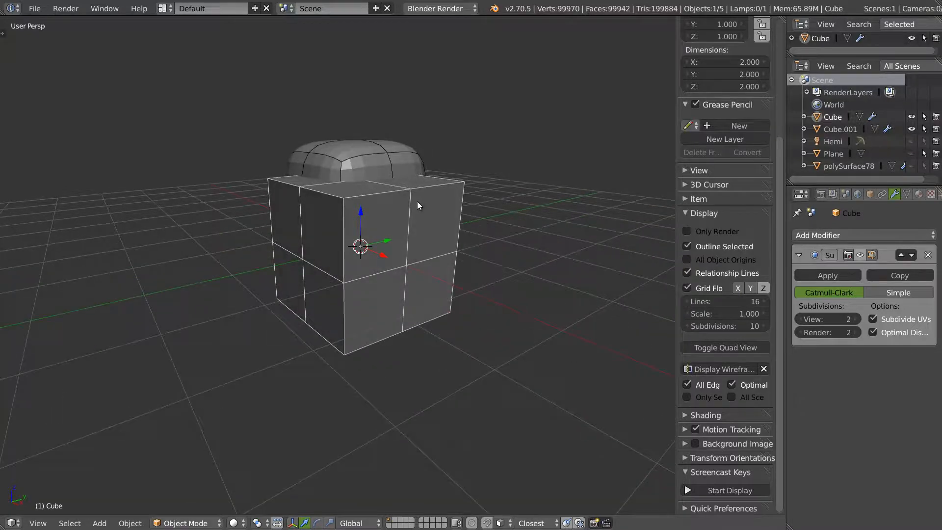
middle_click_drag(422, 201, 376, 231)
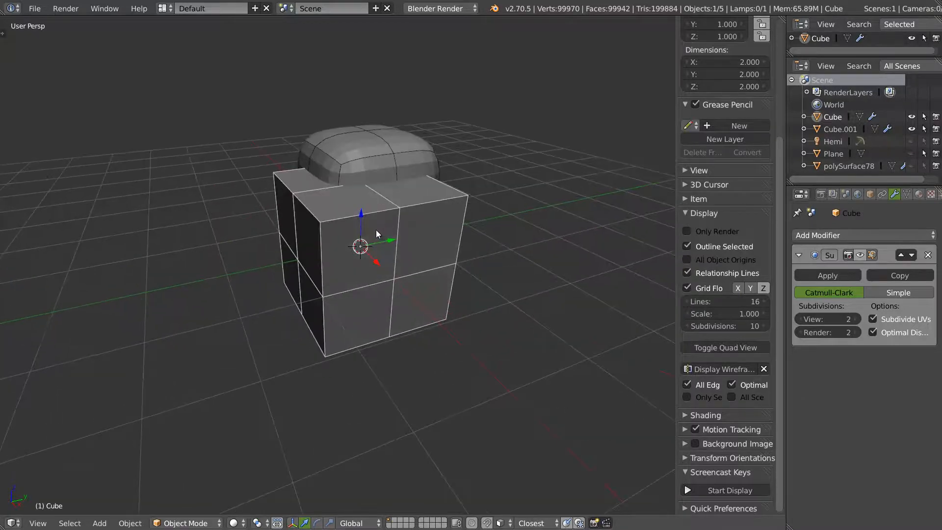
mouse_move(489, 211)
middle_mouse_down()
mouse_move(435, 219)
mouse_move(475, 202)
middle_mouse_up()
middle_click_drag(437, 229, 556, 239)
left_click(385, 160)
left_click(419, 226)
right_click(403, 223)
left_click(403, 224)
right_click(378, 228)
left_click(369, 228)
Add a camera with the custom Add Mesh commands and look through it
middle_click_drag(478, 251, 431, 217)
right_click(430, 217)
mouse_move(423, 110)
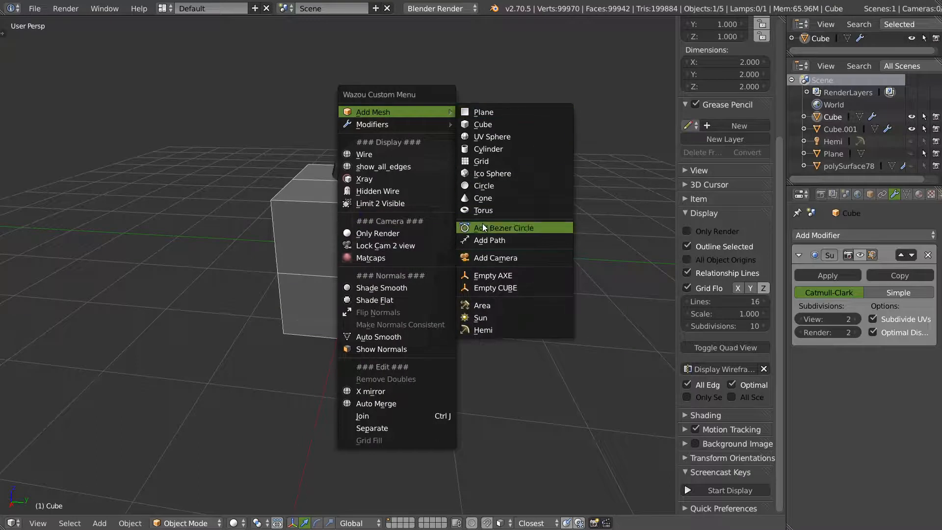
left_click(485, 258)
middle_click_drag(335, 278, 372, 223)
key("KP_0")
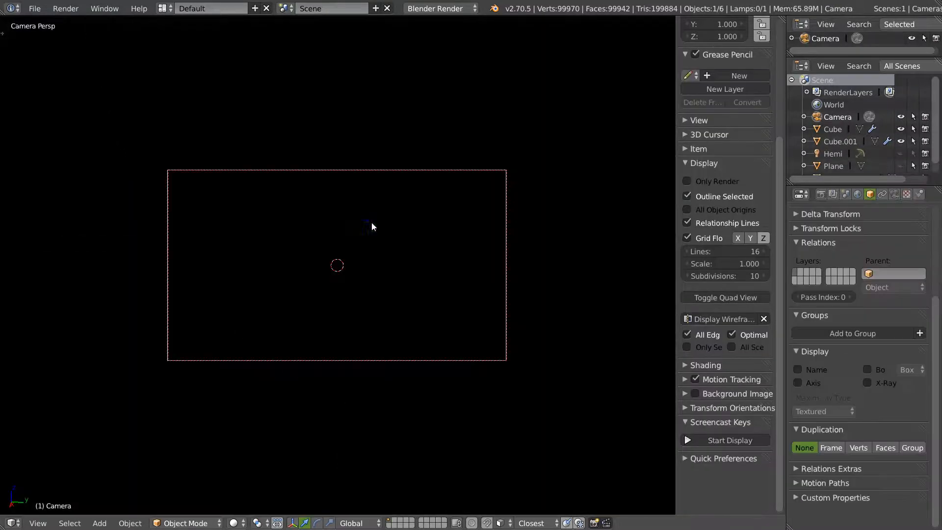
Enable Lock Camera to View in the camera view and move the camera back to frame both cubes
key("n")
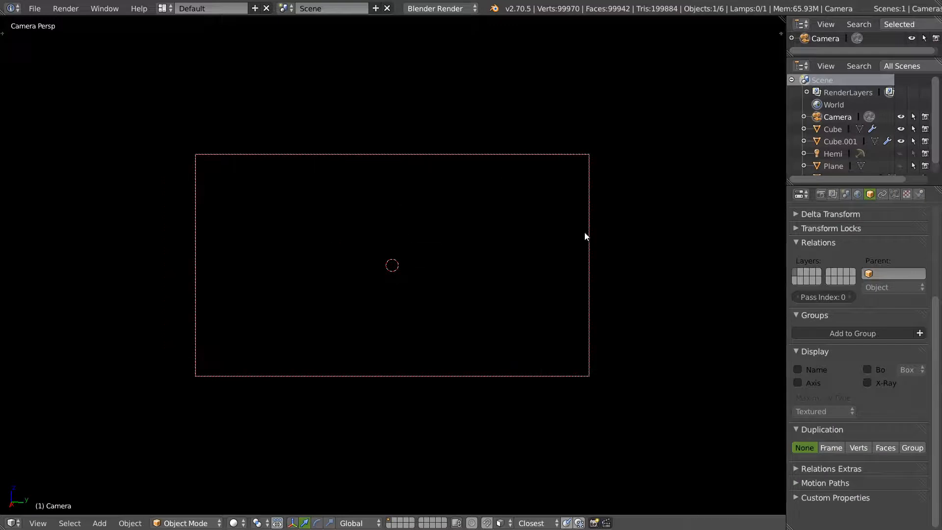
middle_click_drag(405, 251, 461, 206)
key("KP_0")
key("n")
left_click(707, 162)
scroll(710, 335, "up", 5)
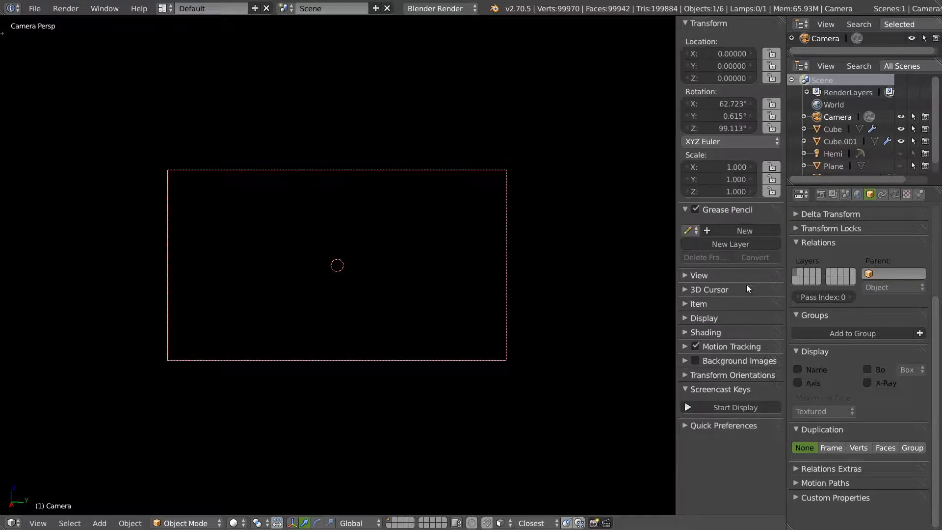
left_click(705, 275)
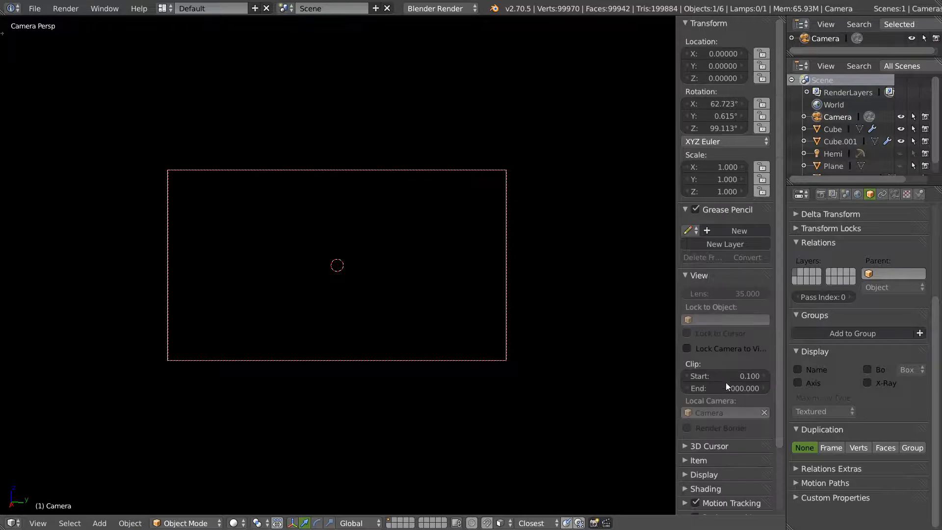
scroll(723, 376, "down", 3)
left_click(687, 275)
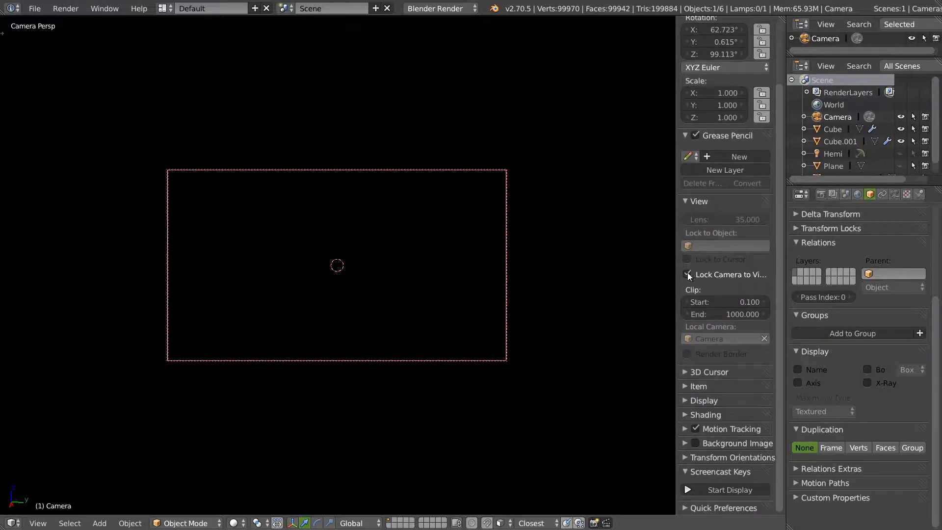
middle_click_drag(367, 231, 360, 281)
Select the cube in front and toggle the camera lock several times with the custom Lock Cam 2 view command
right_click(323, 292)
key("w")
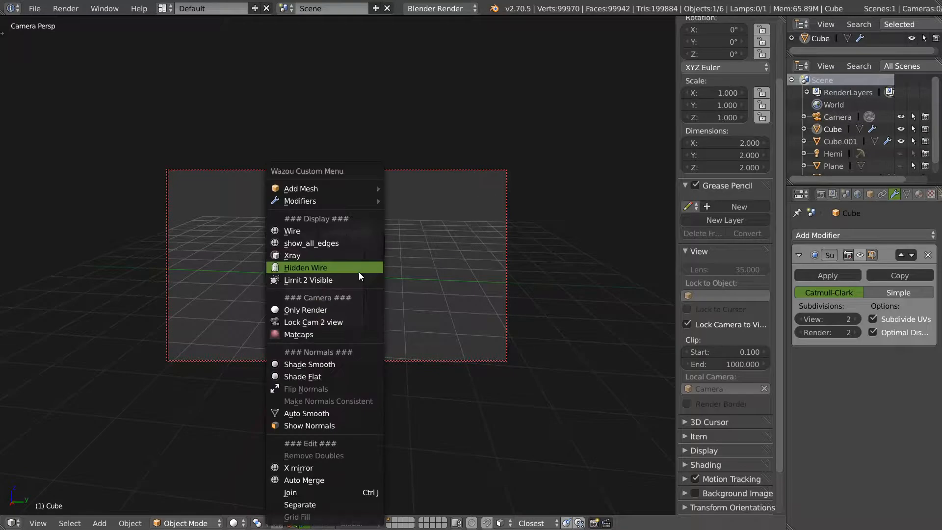
left_click(311, 323)
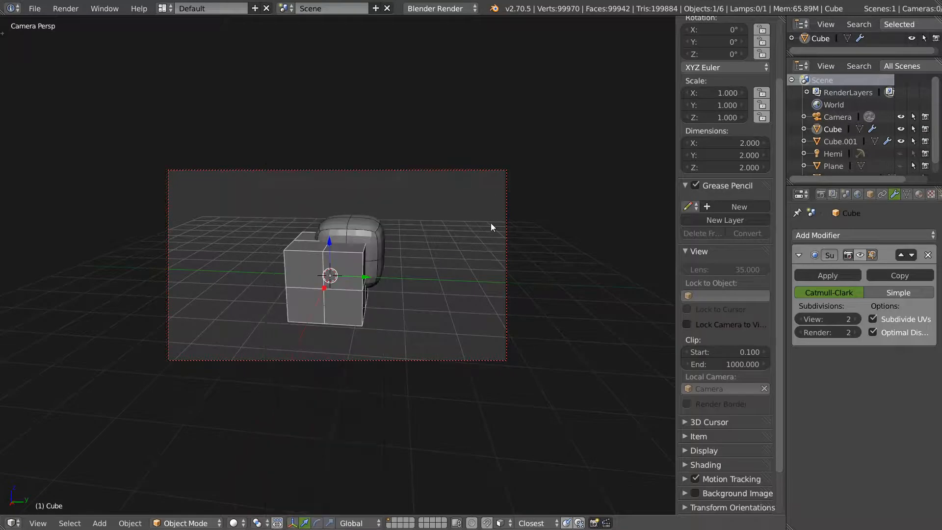
key("w")
left_click(375, 240)
key("w")
left_click(376, 237)
key("w")
left_click(377, 238)
key("w")
key("Escape")
Hide the sidebar, orbit around the cubes, unlock the camera from the view, and return to the camera view
key("n")
middle_click_drag(440, 229, 502, 211)
key("w")
left_click(455, 236)
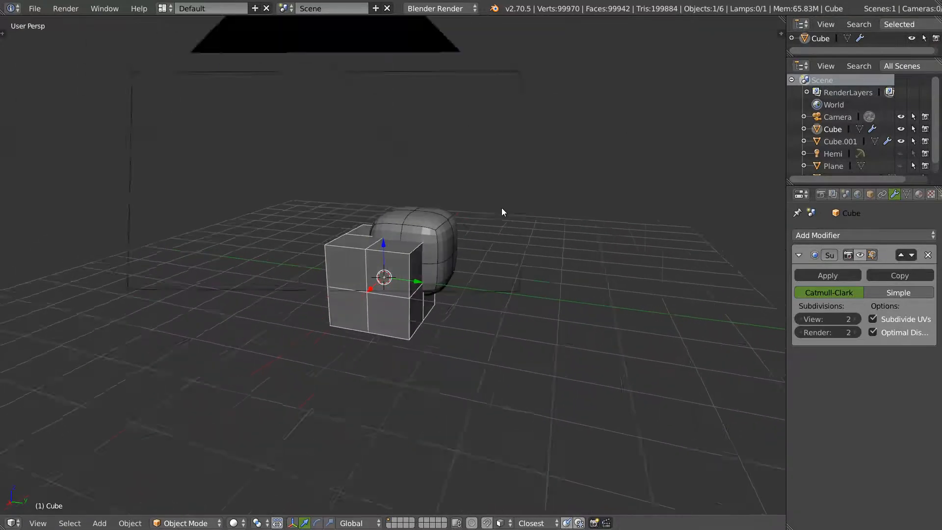
key("KP_0")
Lock the camera to the view again with Lock Cam 2 view and orbit it around the cubes
key("w")
left_click(373, 233)
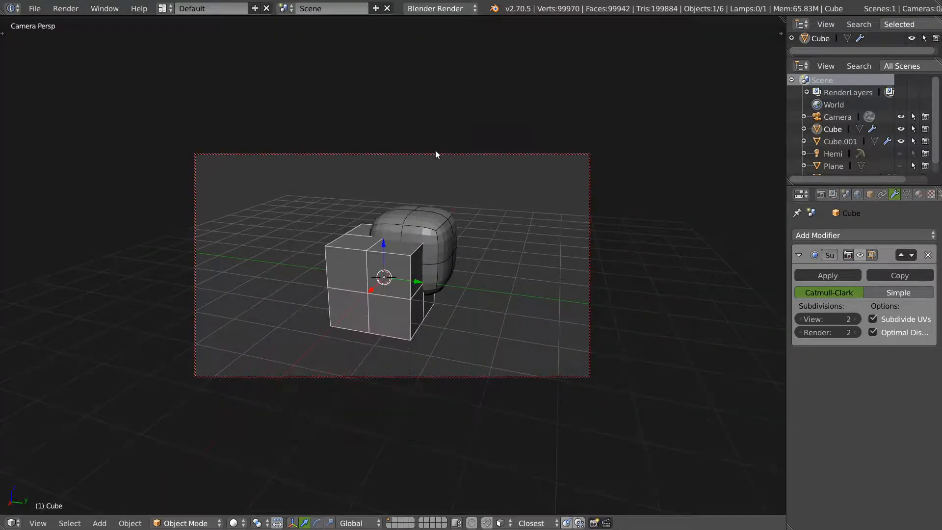
key("w")
left_click(383, 178)
scroll(398, 183, "up", 4)
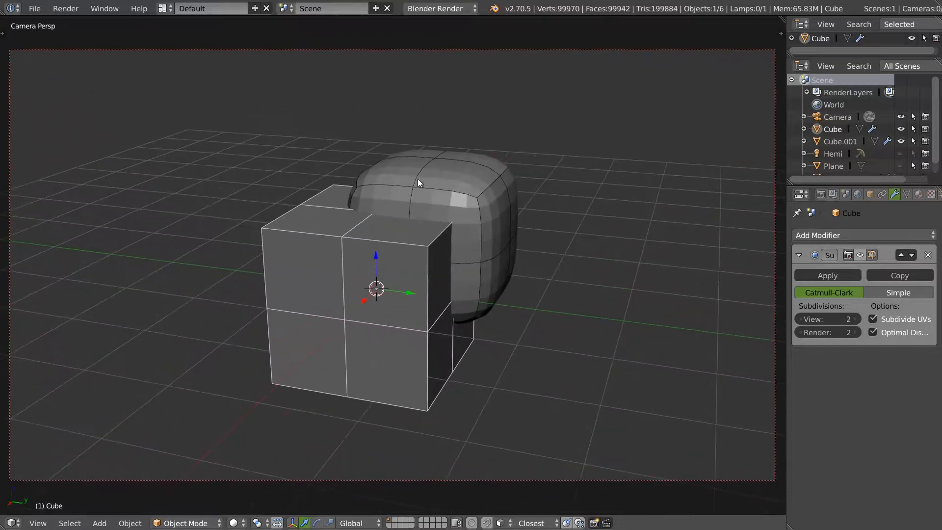
key("w")
left_click(379, 174)
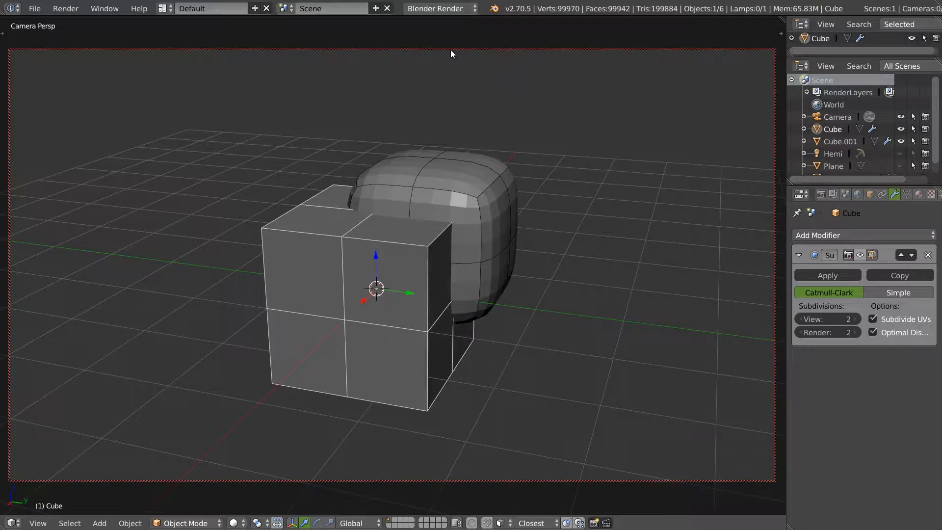
scroll(381, 282, "down", 3)
middle_click_drag(351, 307, 366, 270)
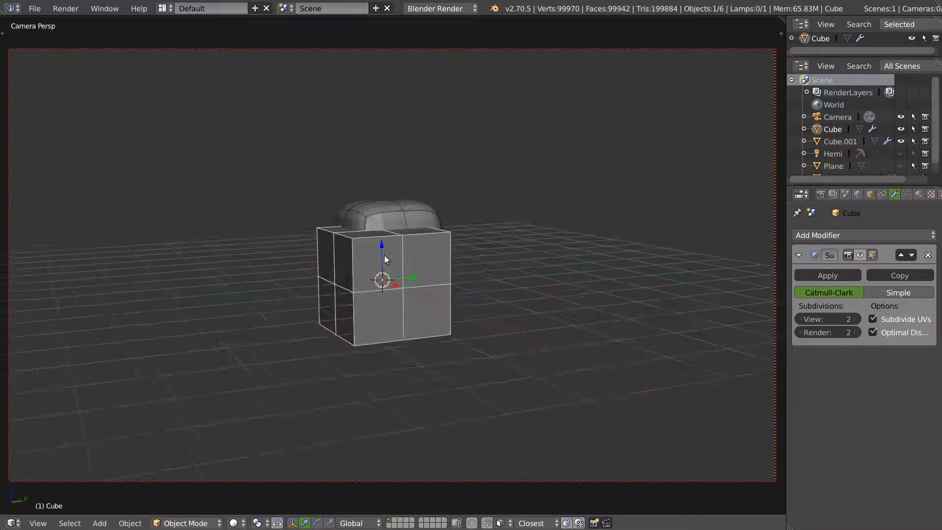
scroll(469, 216, "up", 3)
middle_click_drag(477, 211, 406, 265)
Unlock the camera, orbit out to a free perspective view, and return to the camera view
key("w")
left_click(391, 257)
middle_click_drag(481, 214, 349, 175)
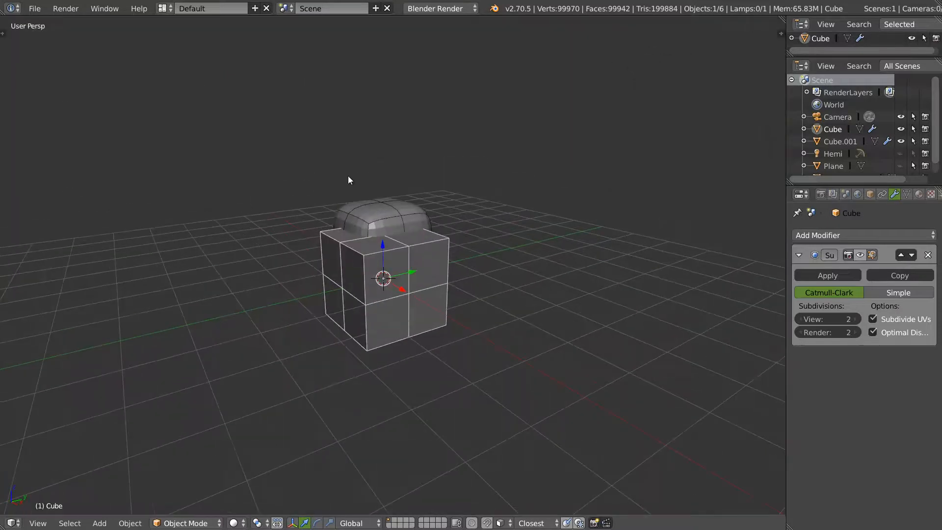
key("KP_0")
Lock the camera to the view once more and orbit it to a new angle on the cubes
key("w")
left_click(362, 185)
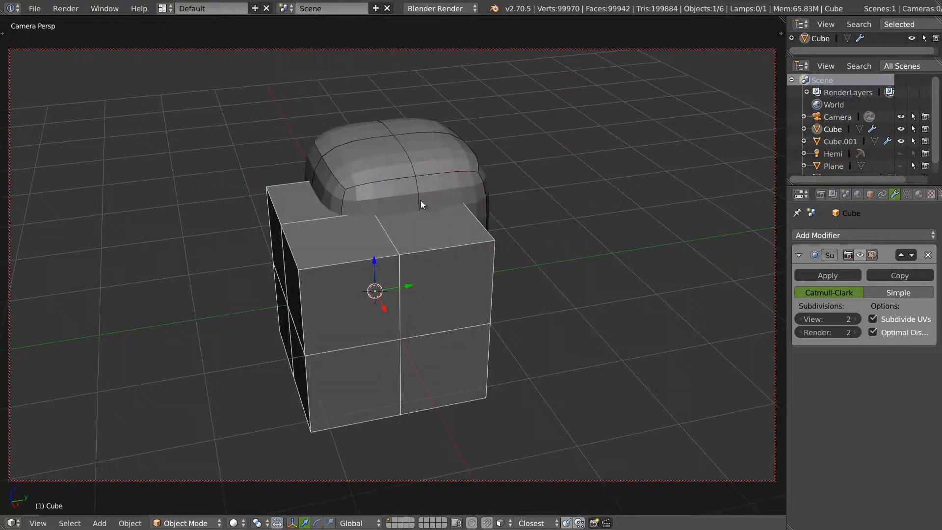
mouse_move(392, 207)
middle_mouse_down()
mouse_move(443, 190)
mouse_move(391, 198)
mouse_move(406, 194)
middle_mouse_up()
Show the sidebar again and collapse its View and Grease Pencil sections
key("n")
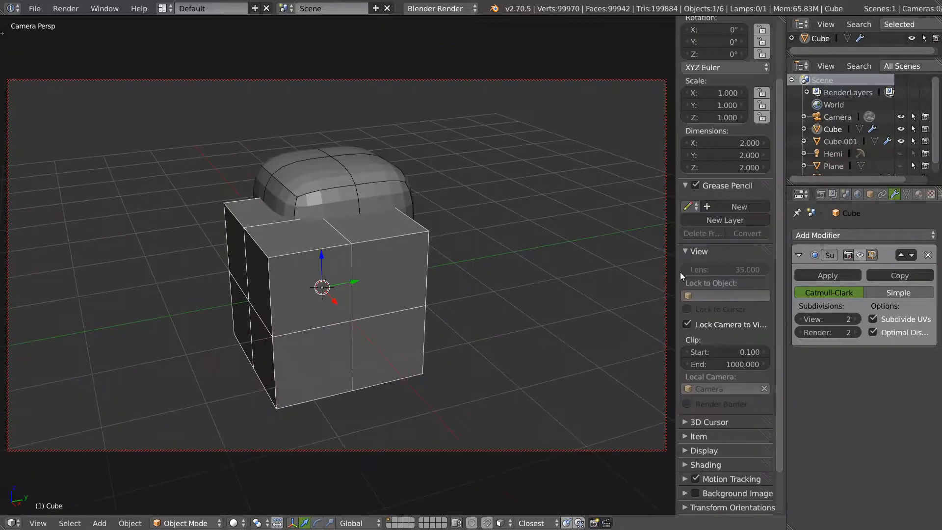
left_click(686, 253)
left_click(681, 187)
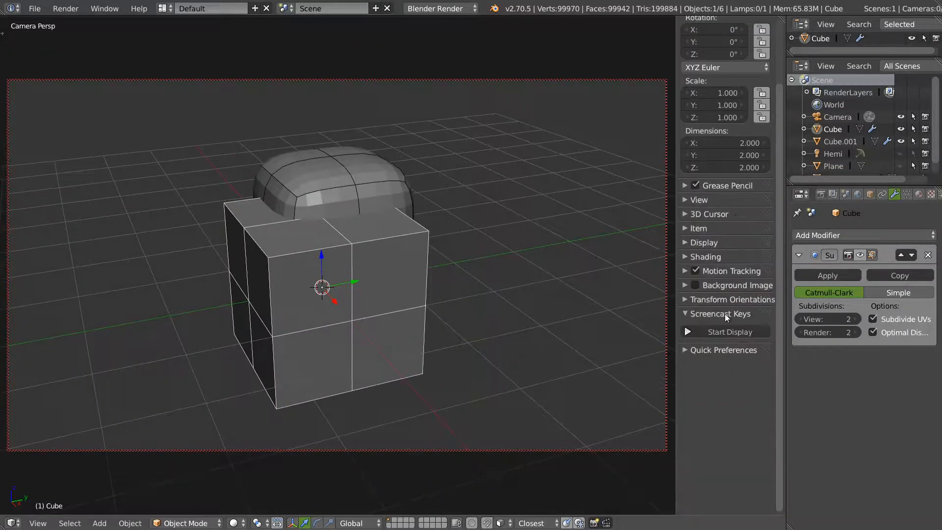
Unlock the camera from the view, orbit out to a free perspective, and delete the camera from the scene
key("q")
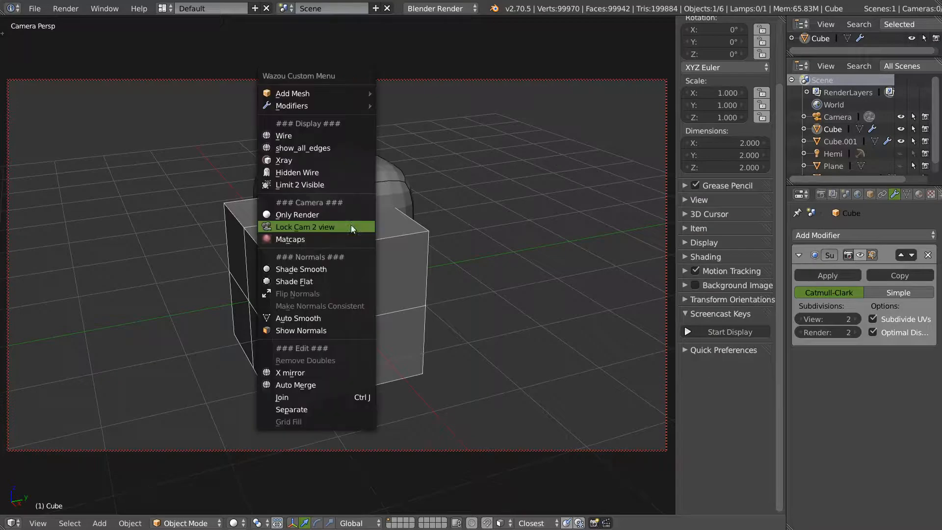
left_click(326, 225)
middle_click_drag(326, 225, 412, 226)
scroll(236, 310, "down", 6)
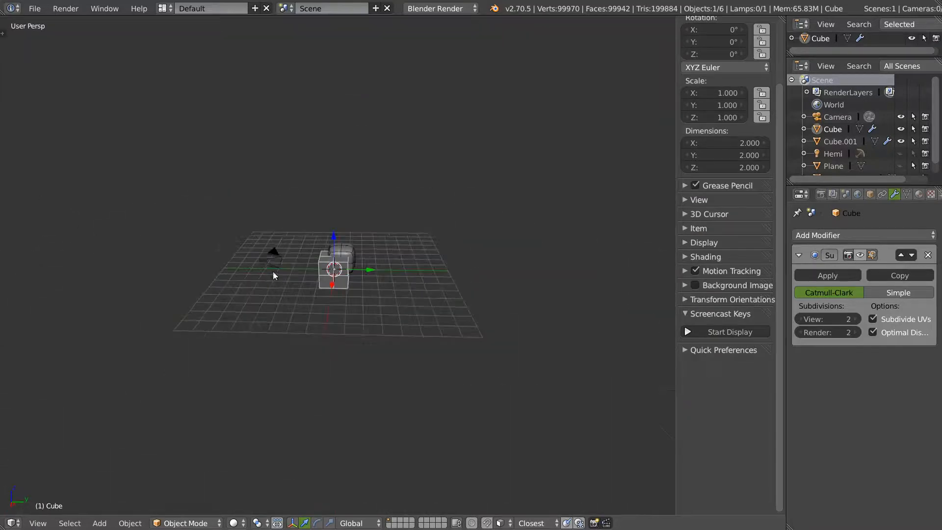
right_click(269, 262)
key("x")
left_click(266, 267)
Turn on Matcaps display for the scene, toggling it off and on to compare while orbiting around the cubes
scroll(334, 224, "up", 4)
key("q")
left_click(297, 227)
mouse_move(257, 274)
middle_mouse_down()
mouse_move(387, 257)
mouse_move(269, 260)
mouse_move(302, 247)
mouse_move(256, 259)
mouse_move(276, 279)
mouse_move(320, 228)
middle_mouse_up()
key("q")
left_click(288, 249)
key("q")
left_click(256, 259)
key("q")
left_click(249, 263)
scroll(276, 279, "up", 3)
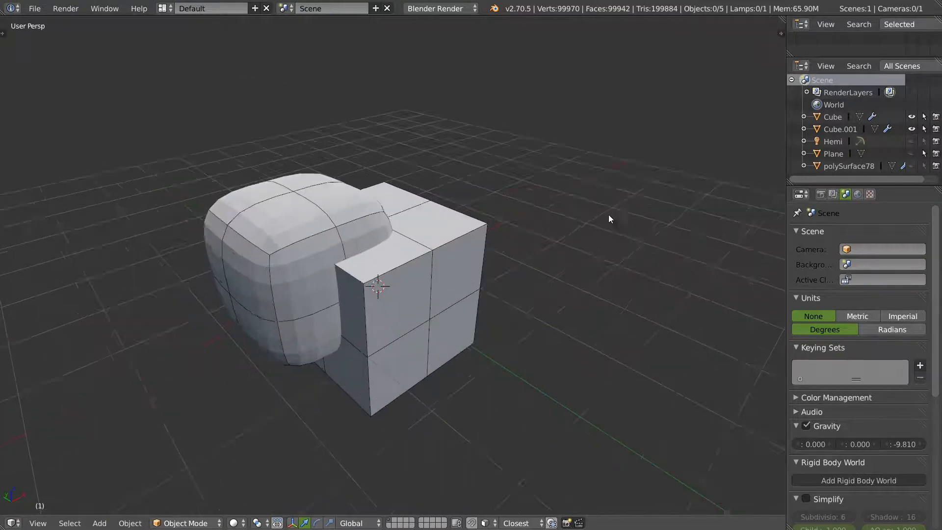
Expand the sidebar's Shading section and replace the grey matcap with the pink one
scroll(707, 182, "up", 4)
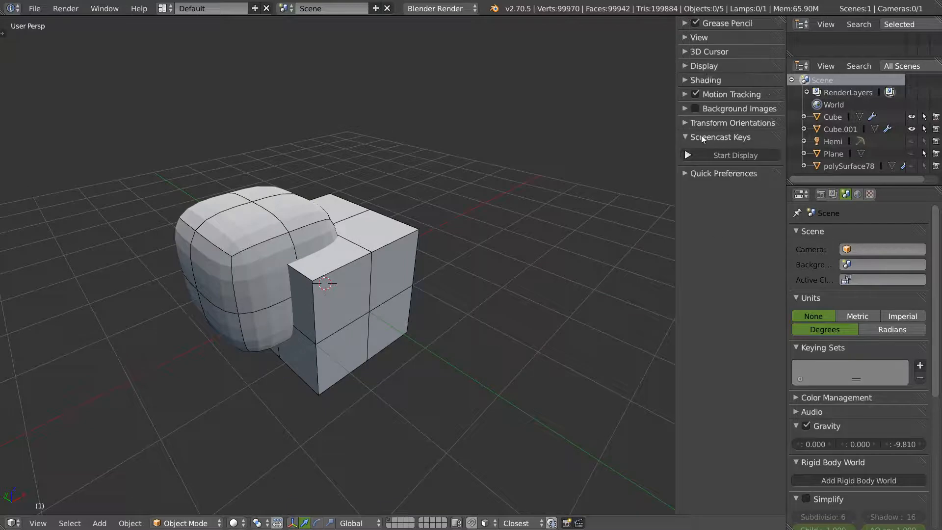
left_click(711, 79)
left_click(720, 171)
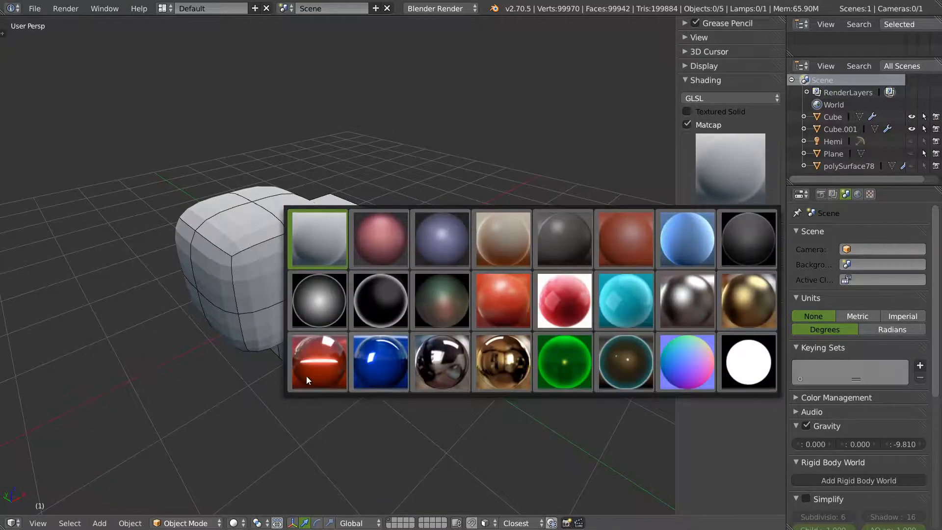
left_click(362, 251)
Toggle the Matcaps display repeatedly with the custom menu and leave it switched off
right_click(344, 225)
middle_click_drag(318, 237, 269, 267)
left_click(343, 224)
right_click(284, 238)
left_click(284, 239)
right_click(382, 246)
left_click(385, 248)
right_click(302, 231)
left_click(302, 230)
right_click(311, 194)
left_click(311, 196)
right_click(244, 244)
left_click(244, 245)
right_click(269, 267)
left_click(269, 268)
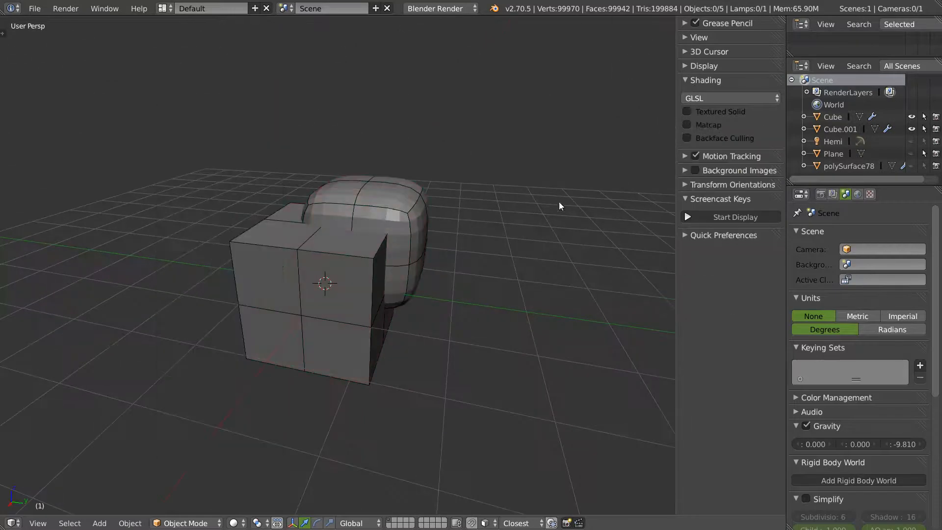
Hide the sidebar, switch Matcaps back on to view the cubes in pink, and switch it off again
key("n")
right_click(399, 238)
middle_click_drag(468, 237, 517, 241)
left_click(398, 238)
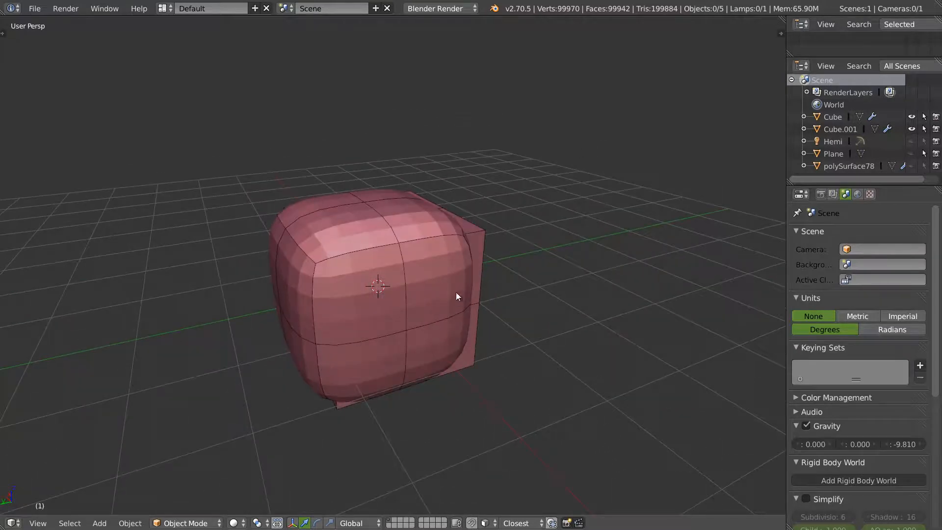
right_click(449, 233)
left_click(393, 235)
right_click(431, 230)
left_click(431, 232)
right_click(440, 235)
left_click(441, 235)
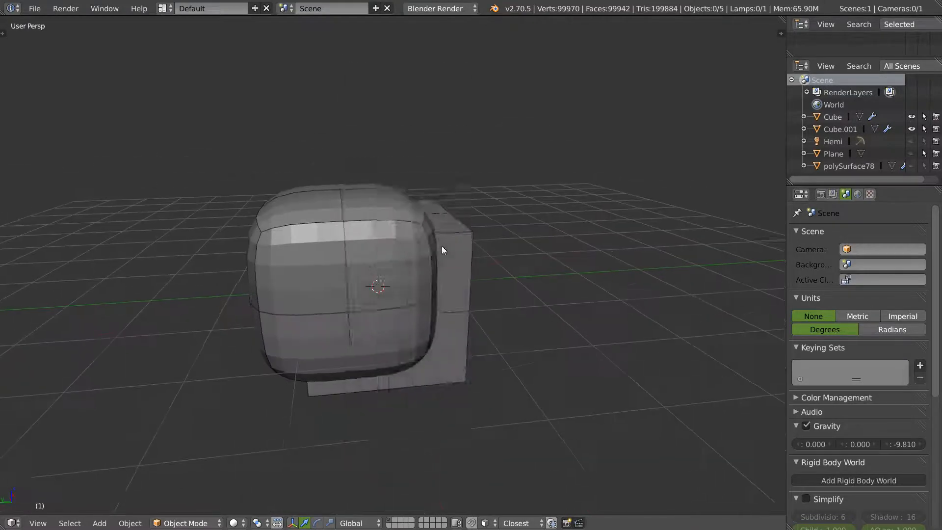
Select the subdivided cube, try Shade Smooth on it, and return it to Shade Flat
right_click(438, 244)
left_click(382, 278)
middle_click_drag(382, 278, 272, 250)
left_click(273, 249)
right_click(348, 232)
left_click(346, 232)
middle_click_drag(346, 232, 342, 261)
right_click(351, 255)
left_click(313, 266)
Enter Edit Mode on the subdivided cube and select its four top faces
right_click(342, 261)
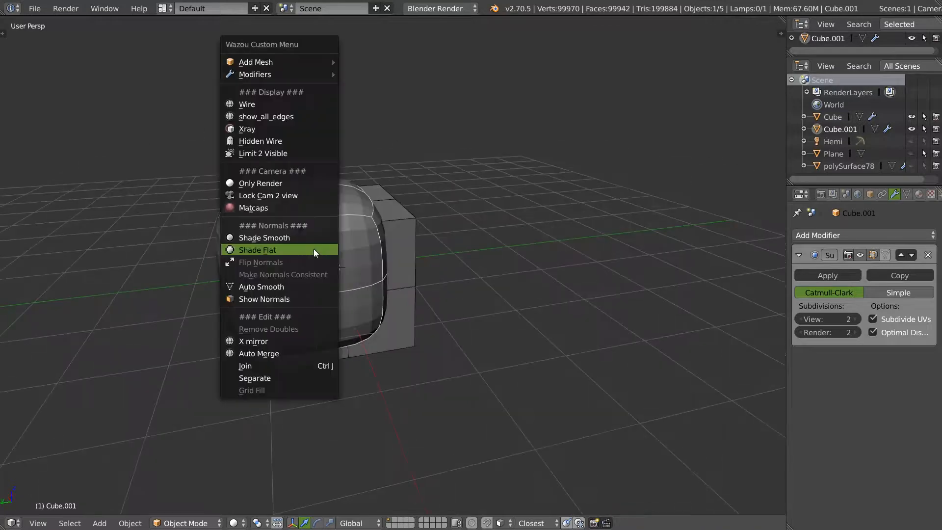
key("Tab")
middle_click_drag(301, 227, 338, 240)
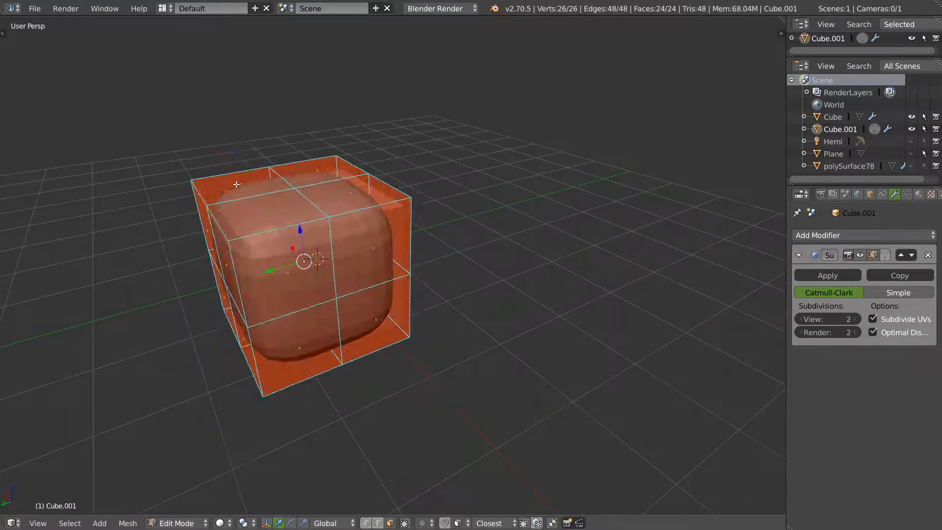
left_click(237, 184)
left_click(283, 203, "shift")
left_click(344, 197, "shift")
left_click(318, 169, "shift")
middle_click_drag(381, 207, 352, 202)
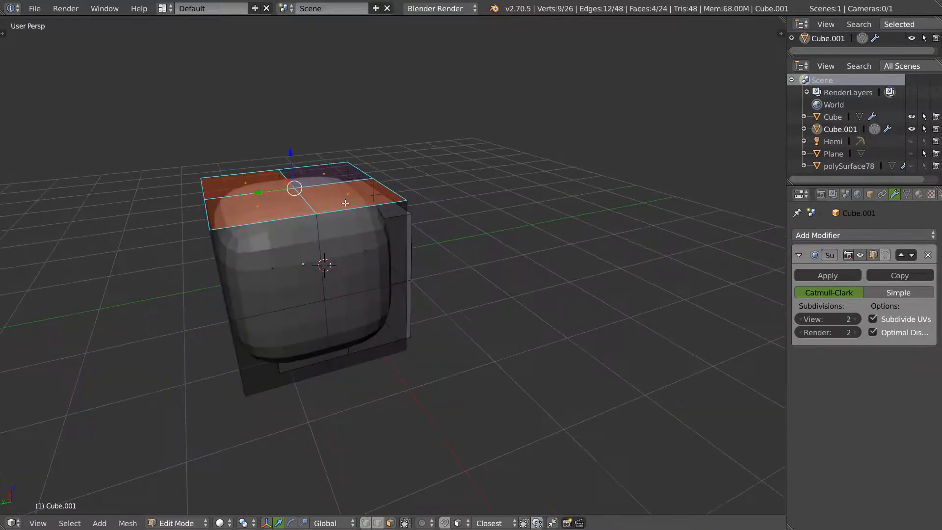
Apply Flip Normals to the four selected top faces and orbit to inspect them
right_click(341, 201)
left_click(288, 233)
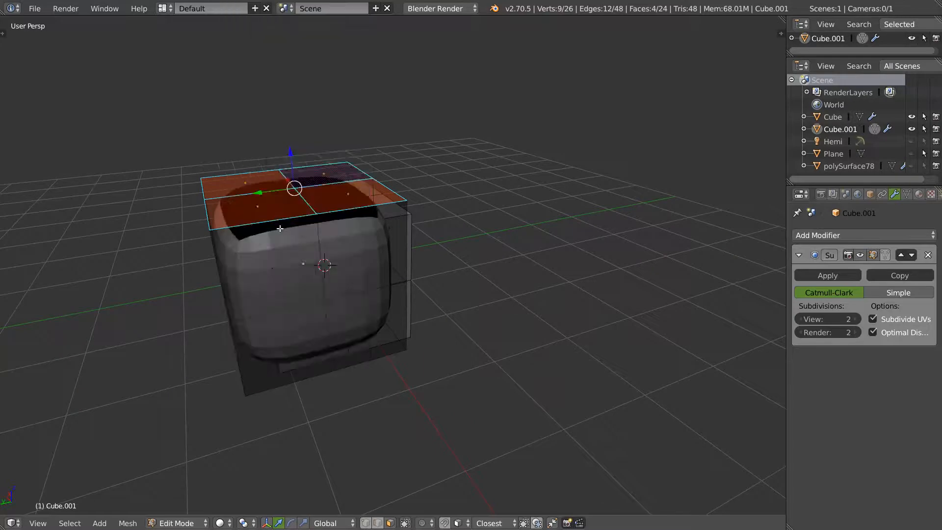
middle_click_drag(289, 233, 313, 184)
right_click(300, 214)
left_click(275, 232)
middle_click_drag(275, 231, 322, 205)
Select the whole mesh and apply Make Normals Consistent to it
key("a")
key("a")
right_click(294, 231)
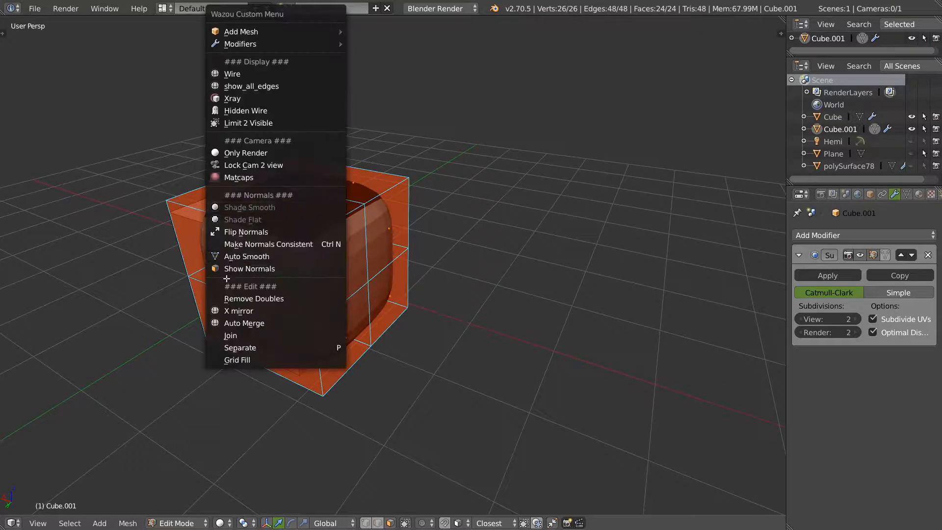
left_click(256, 247)
middle_click_drag(256, 247, 311, 220)
right_click(308, 231)
left_click(285, 233)
right_click(337, 231)
left_click(333, 230)
Return to Object Mode, delete the cube with flat sides, and reselect the rounded subdivided cube
key("Tab")
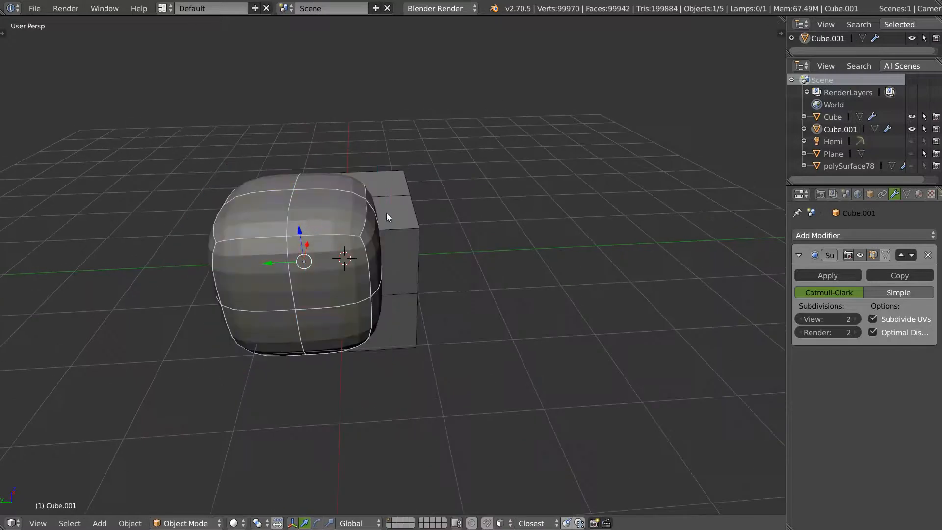
right_click(407, 225)
key("x")
left_click(387, 229)
right_click(333, 217)
Enable Auto Smooth in the Normals settings of the cube's mesh data
key("Tab")
key("Tab")
key("w")
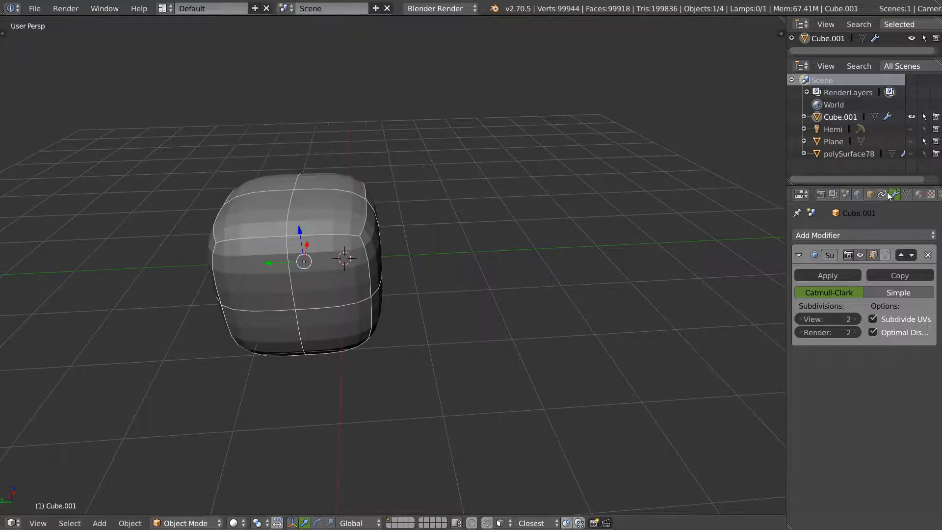
left_click(908, 194)
left_click(798, 271)
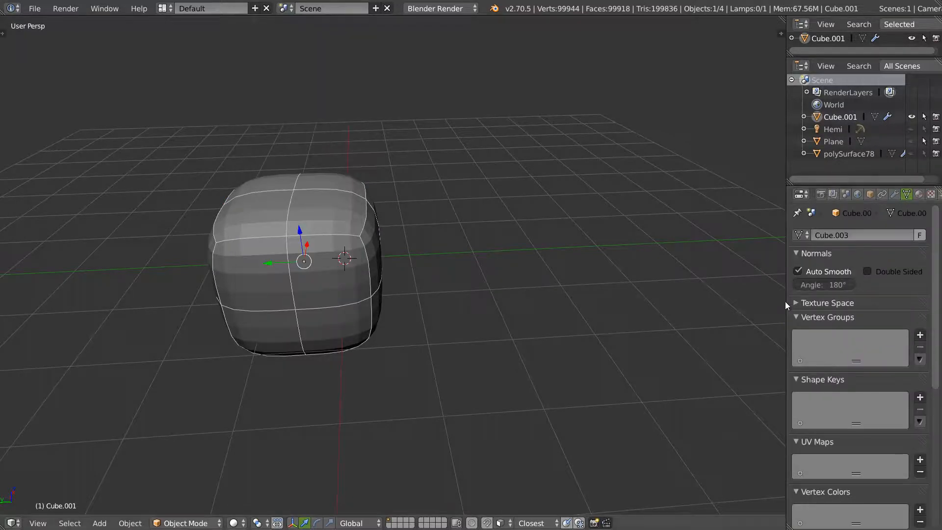
In edge select mode, select the outer edge loop around the cube's top and mark it sharp
middle_click_drag(443, 255, 295, 299)
key("Tab")
key("ctrl+Tab")
left_click(280, 224)
right_click(316, 231, "alt")
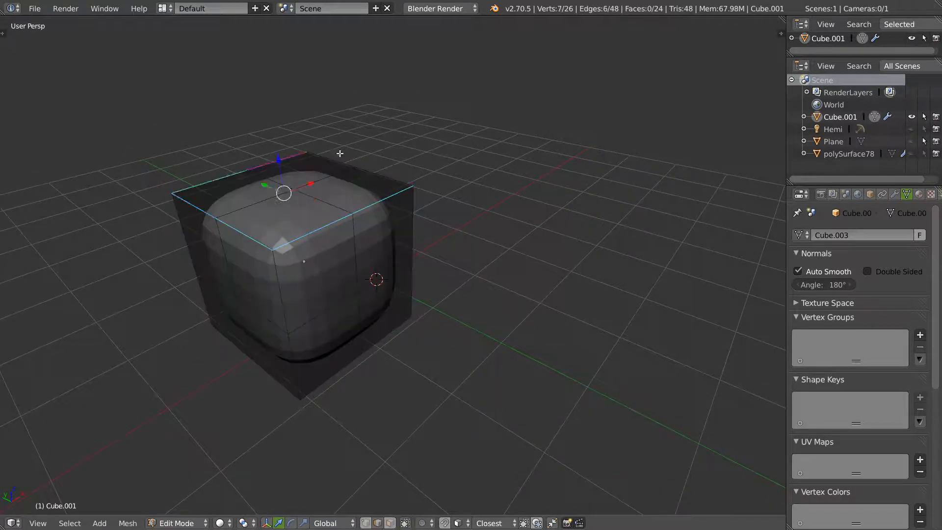
key("ctrl+e")
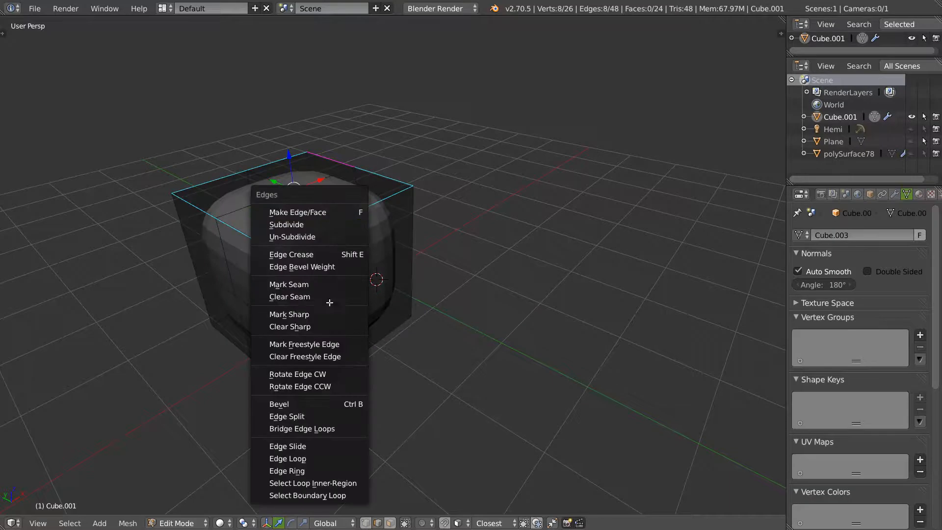
left_click(310, 317)
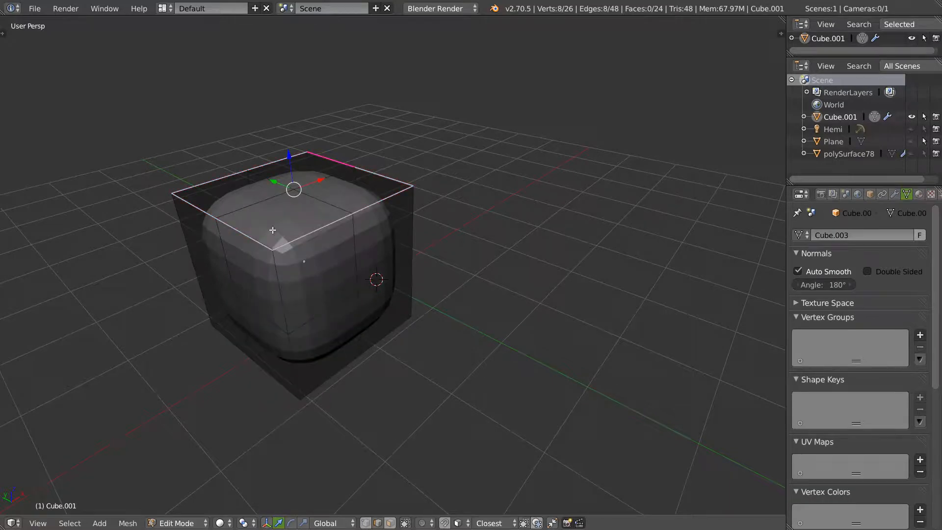
Return to Object Mode, apply Shade Smooth to the cube, and turn off its Wire display
key("Tab")
key("w")
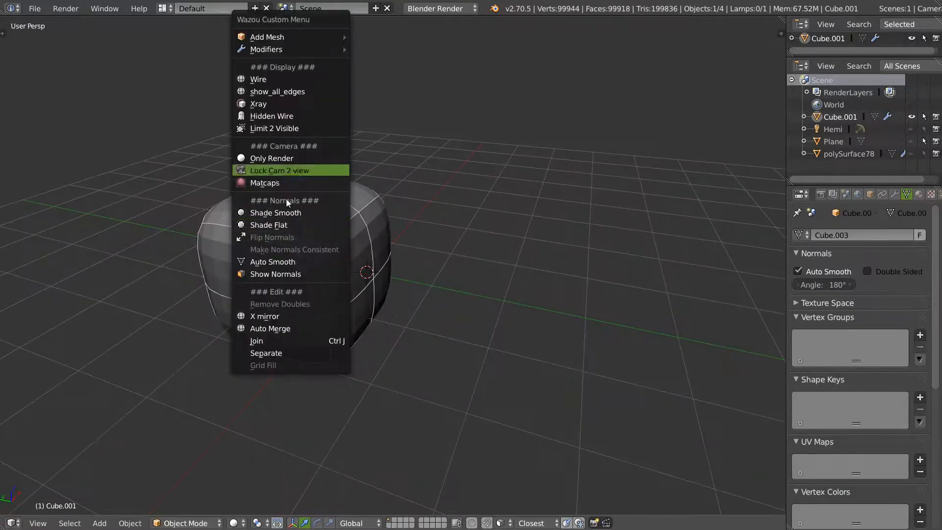
left_click(289, 214)
middle_click_drag(339, 226, 336, 255)
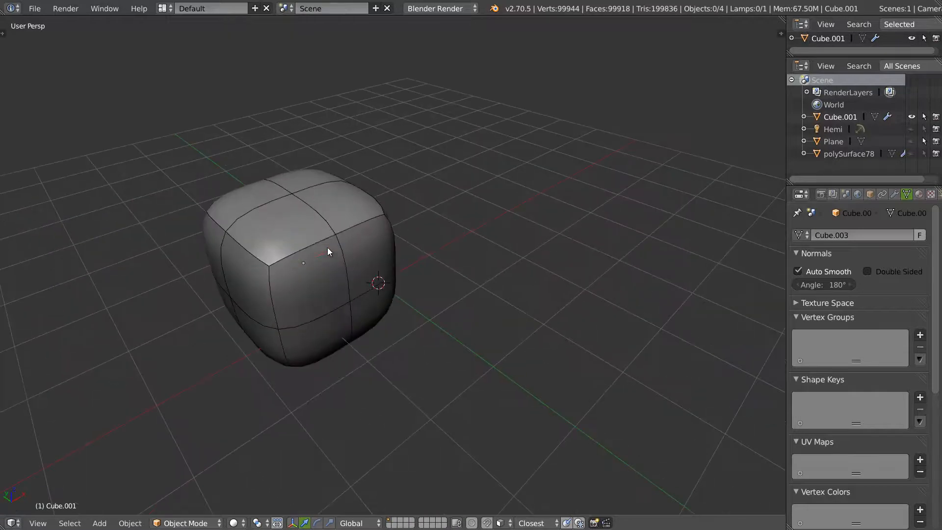
key("w")
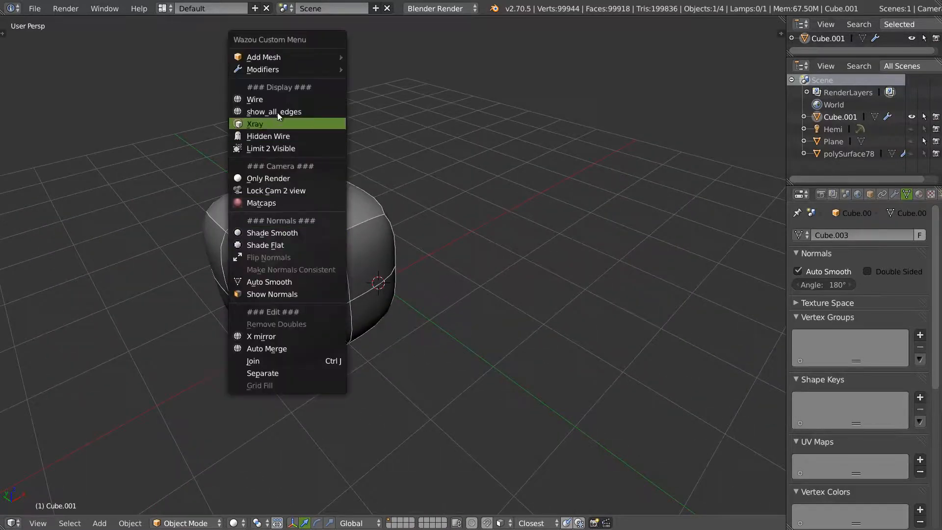
left_click(281, 98)
middle_click_drag(228, 229, 339, 252)
Turn Auto Smooth off and on again from the custom menu to compare the cube's sharp top edges
key("w")
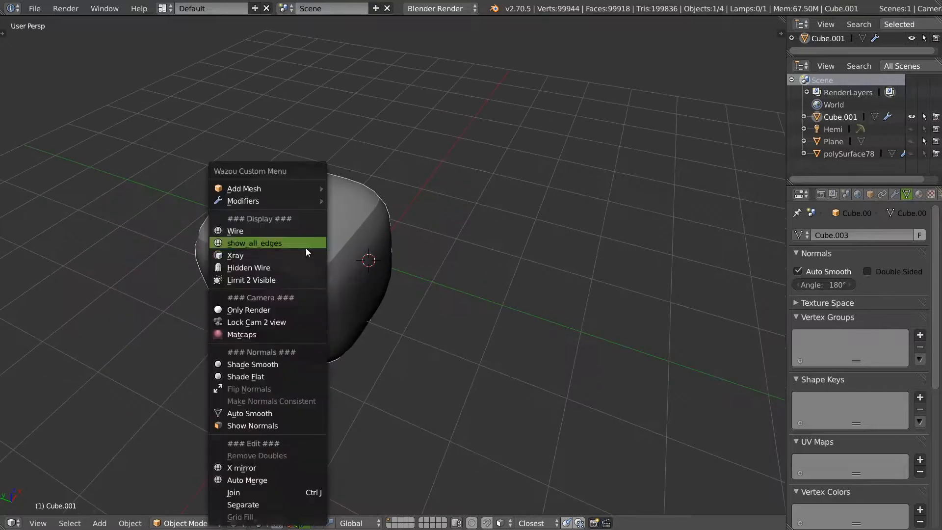
left_click(246, 414)
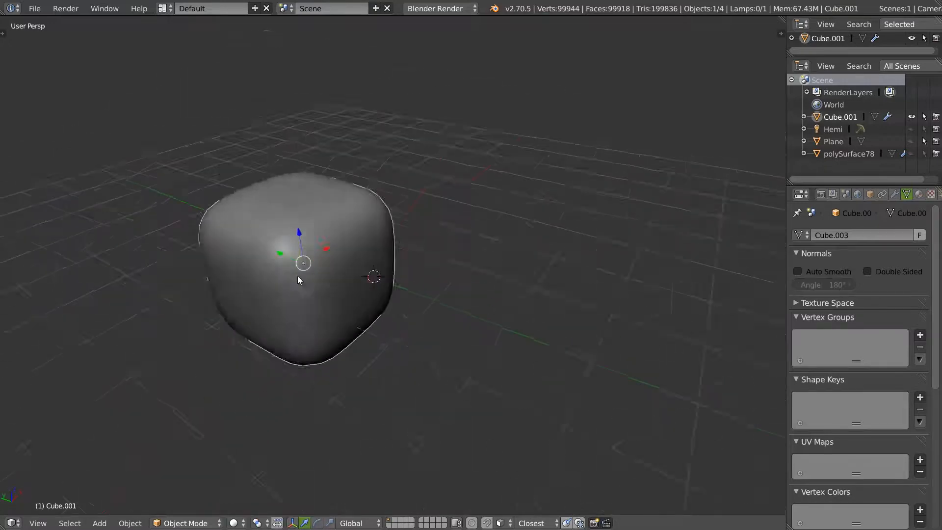
key("w")
left_click(260, 275)
middle_click_drag(260, 274, 290, 236)
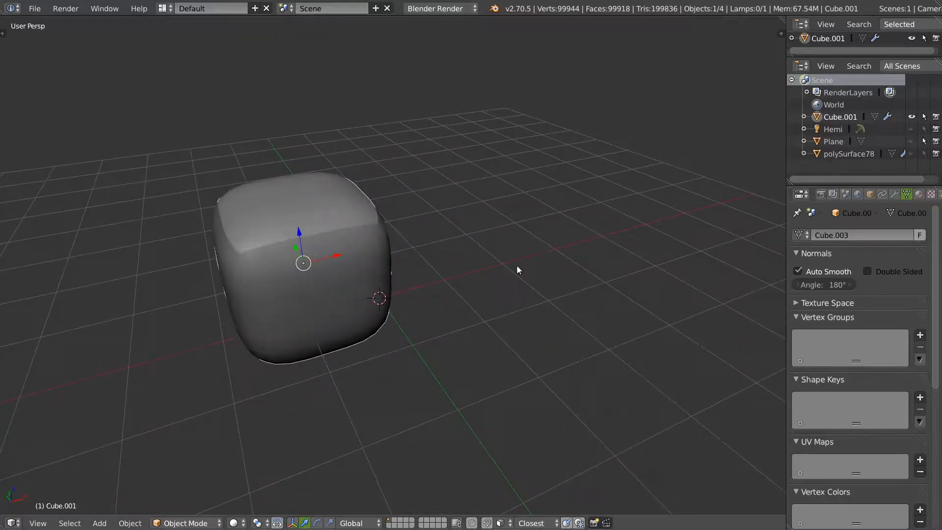
middle_click_drag(414, 205, 330, 215)
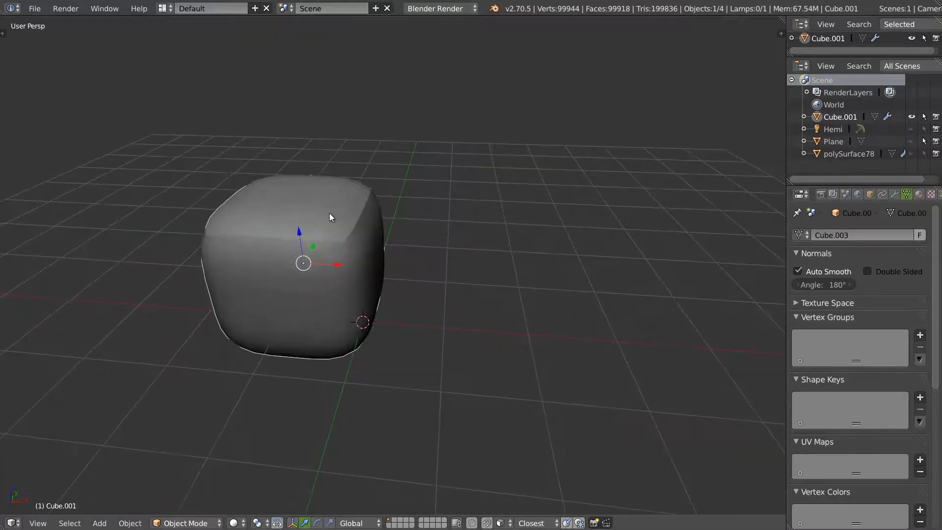
Set the Mean Crease of the selected top edge loop to 1.00 and view the cube in Object Mode
key("Tab")
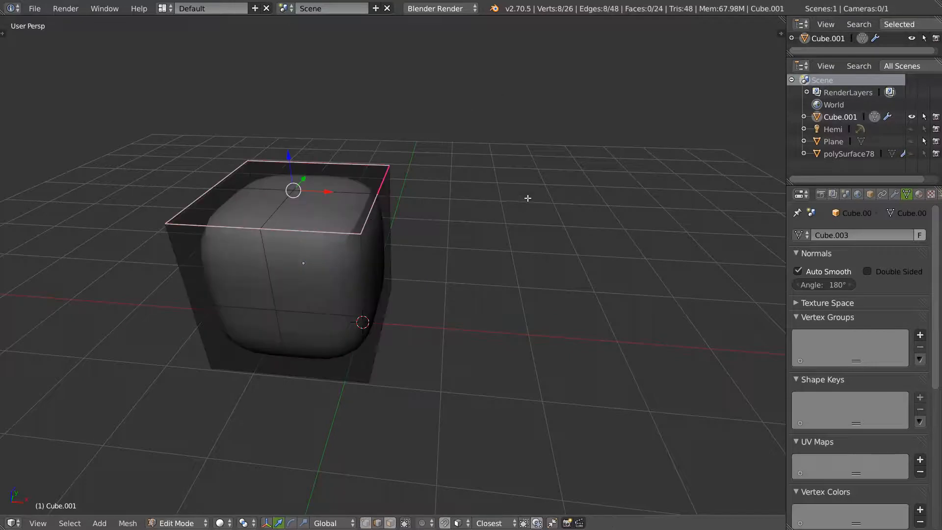
key("n")
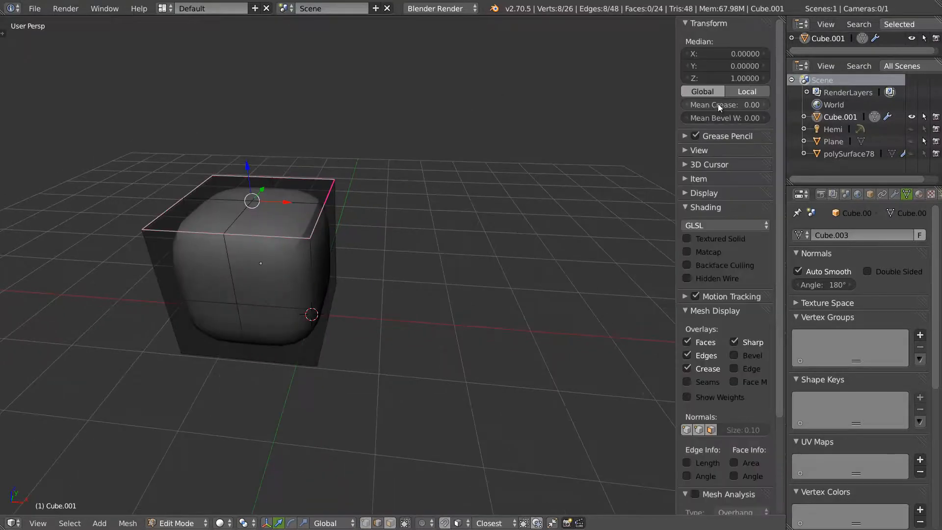
left_click_drag(786, 104, 919, 103)
middle_click_drag(339, 223, 282, 286)
key("Tab")
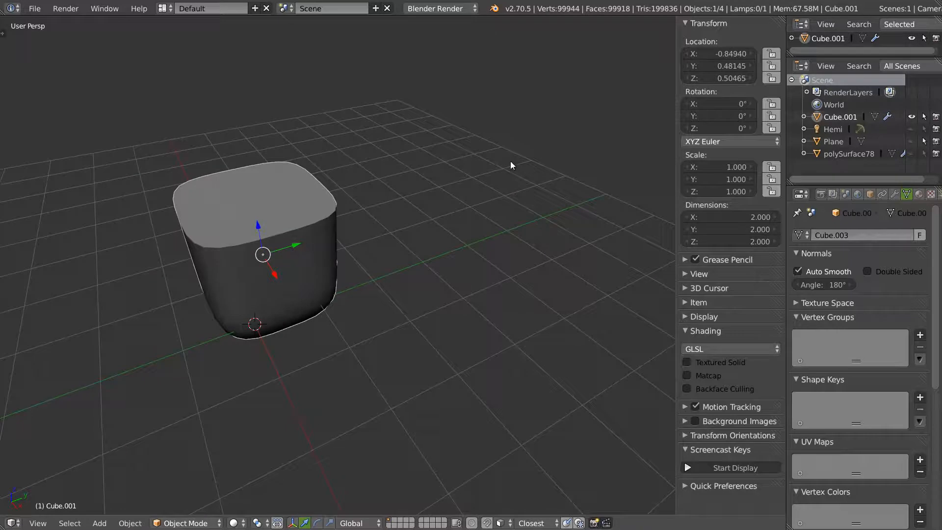
Enter Edit Mode and toggle Show Normals to display the cube's face normals and hide them again
mouse_move(338, 209)
middle_mouse_down()
mouse_move(286, 217)
mouse_move(303, 222)
mouse_move(328, 263)
mouse_move(417, 180)
mouse_move(369, 226)
mouse_move(431, 225)
mouse_move(313, 231)
mouse_move(329, 221)
middle_mouse_up()
right_click(316, 252)
key("Tab")
right_click(330, 218)
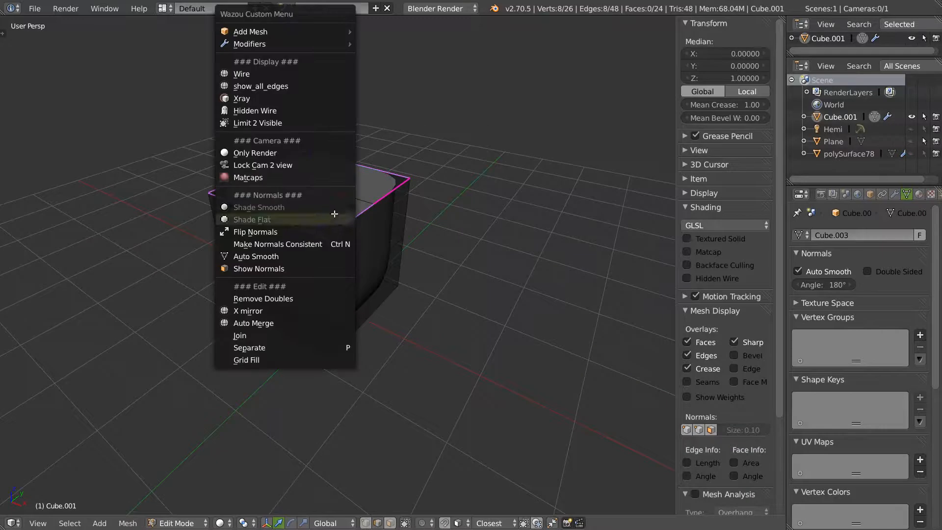
left_click(284, 269)
middle_click_drag(294, 267, 364, 241)
right_click(364, 242)
left_click(363, 244)
right_click(371, 241)
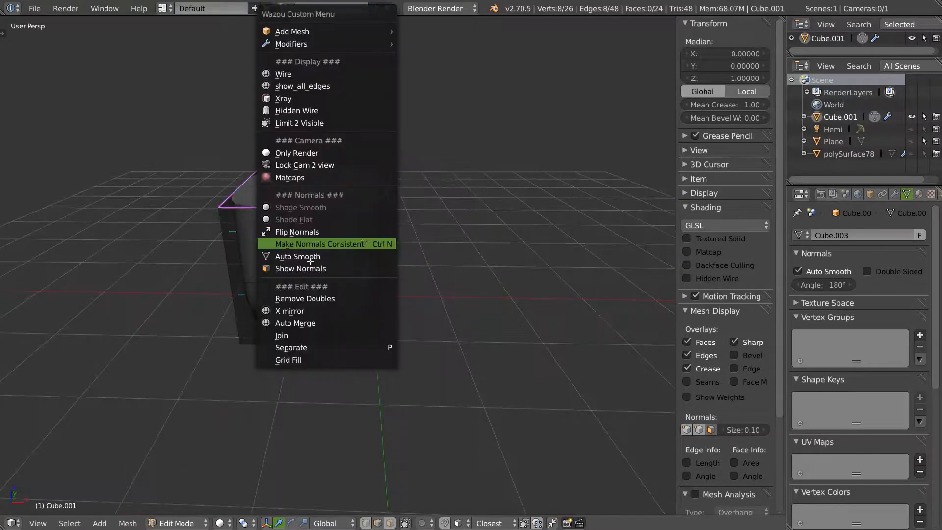
left_click(314, 268)
middle_click_drag(314, 268, 310, 259)
In face select mode, select one of the top faces, flip its normal, and check it in Object Mode
key("ctrl+Tab")
left_click(307, 263)
right_click(331, 255)
right_click(292, 202)
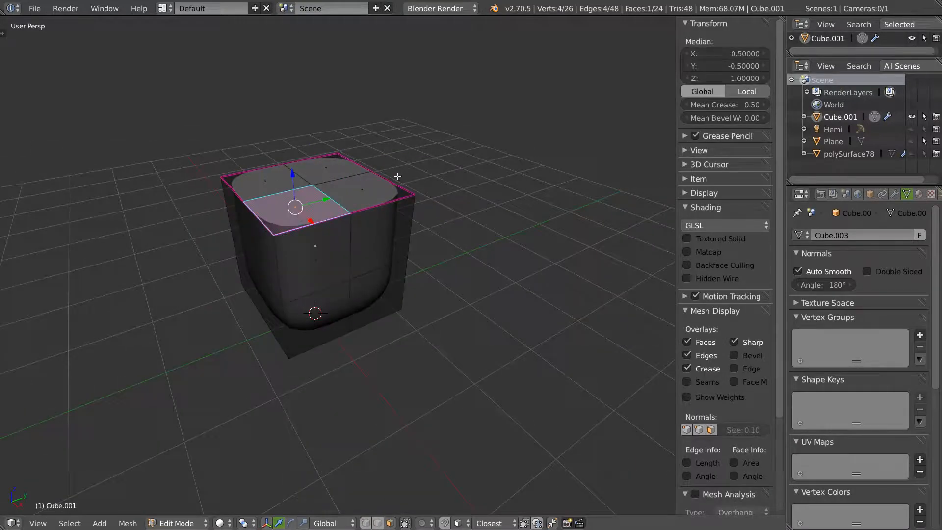
key("q")
left_click(269, 230)
middle_click_drag(288, 235, 297, 198)
key("Tab")
key("Tab")
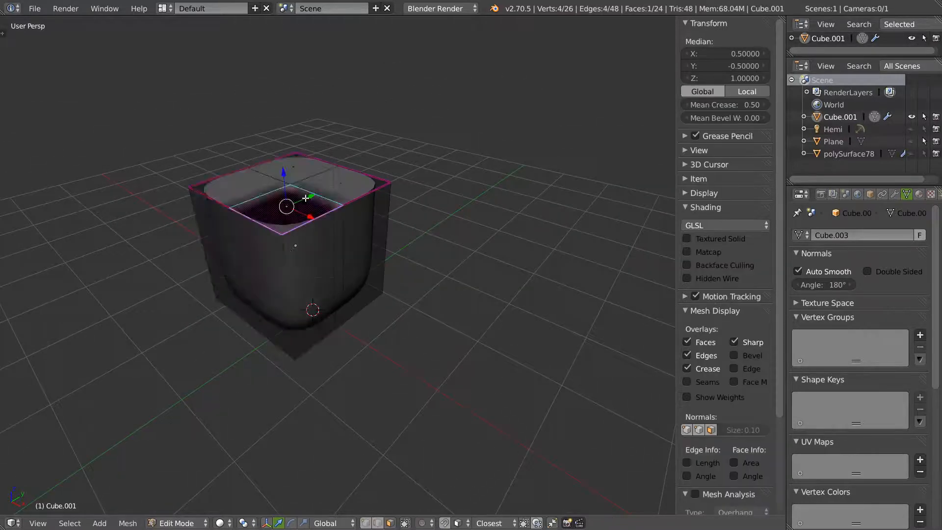
Turn on Show Normals and examine the flipped top face in Object Mode and Edit Mode
key("q")
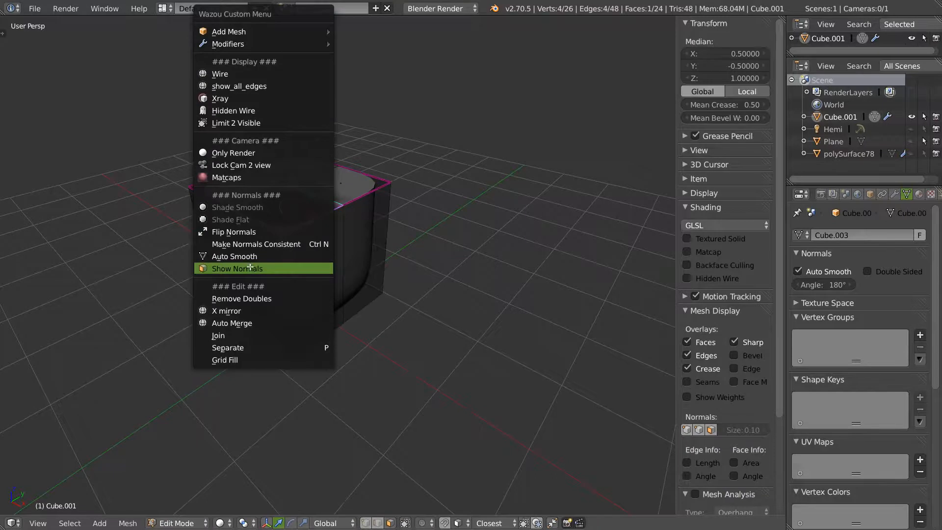
left_click(249, 268)
middle_click_drag(268, 249, 246, 191)
key("Tab")
key("Tab")
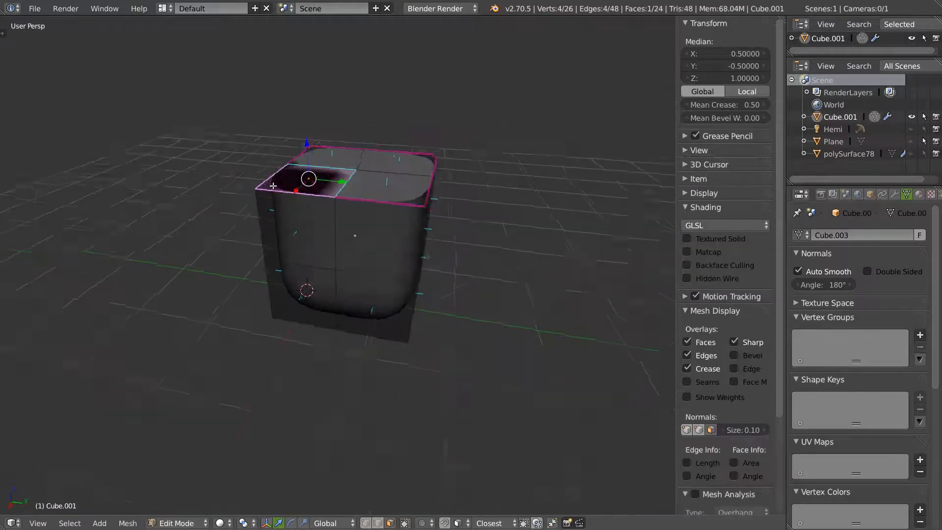
Flip the selected top face's normal back and check the cube in Object Mode and Edit Mode
key("w")
left_click(274, 229)
middle_click_drag(273, 229, 325, 204)
key("Tab")
key("Tab")
Turn off Show Normals and hide the viewport's properties sidebar
key("w")
left_click(275, 268)
middle_click_drag(364, 238, 413, 246)
scroll(272, 247, "up", 1)
middle_click_drag(273, 248, 300, 235, "shift")
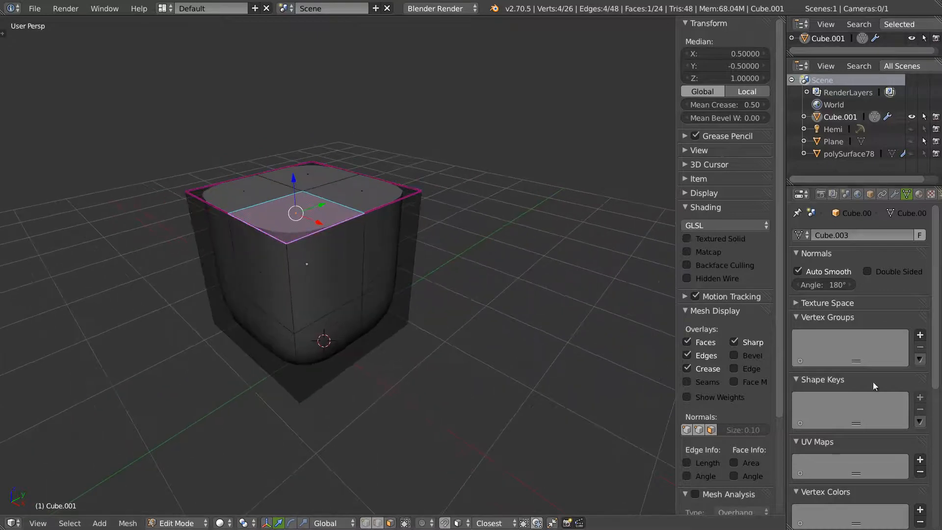
key("n")
middle_click_drag(441, 203, 402, 211)
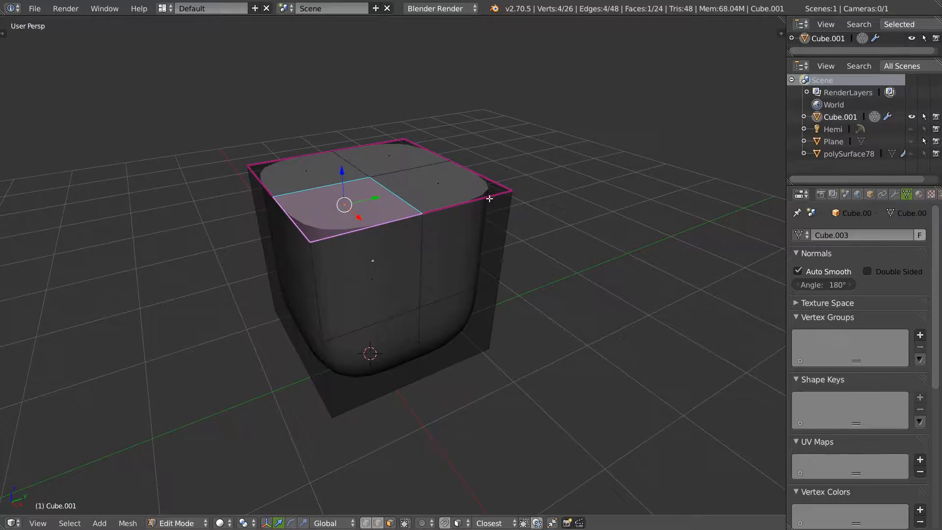
Select the cube's four bottom faces and inset them, keeping the inner faces selected instead of the outer ring
middle_click_drag(395, 229, 349, 281)
right_click(300, 318)
right_click(351, 297, "shift")
right_click(390, 320, "shift")
right_click(349, 340, "shift")
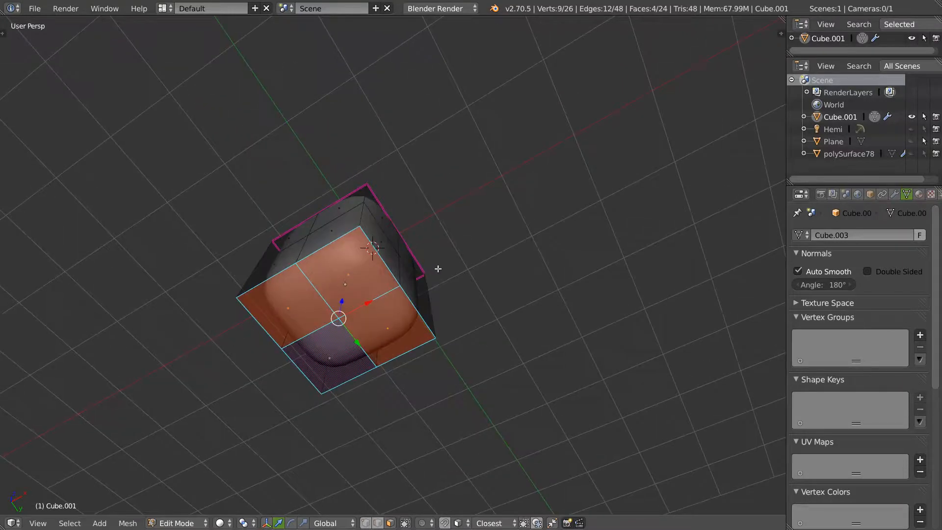
key("i")
left_click(424, 275)
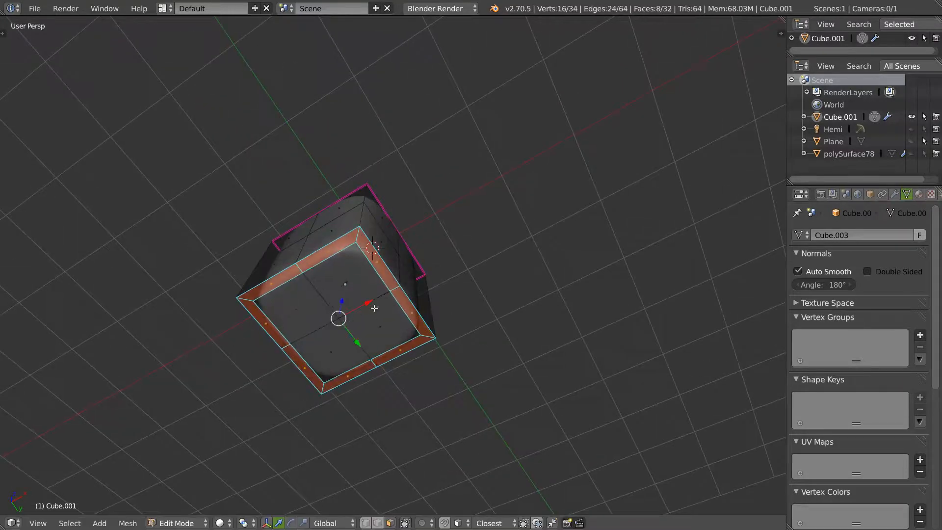
key("F6")
left_click(473, 434)
Inset the selected bottom faces a second time, pushing them outward with some depth
middle_click_drag(344, 263, 386, 263)
scroll(387, 263, "up", 2)
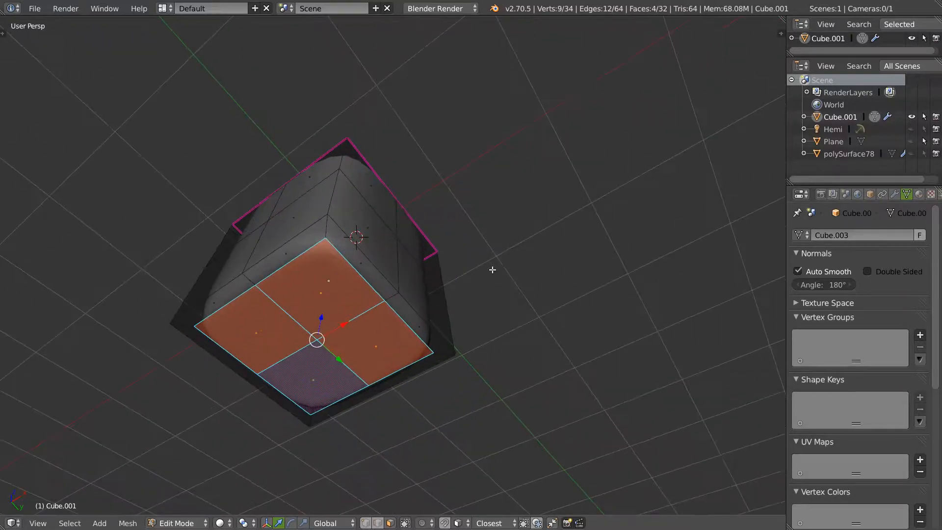
key("i")
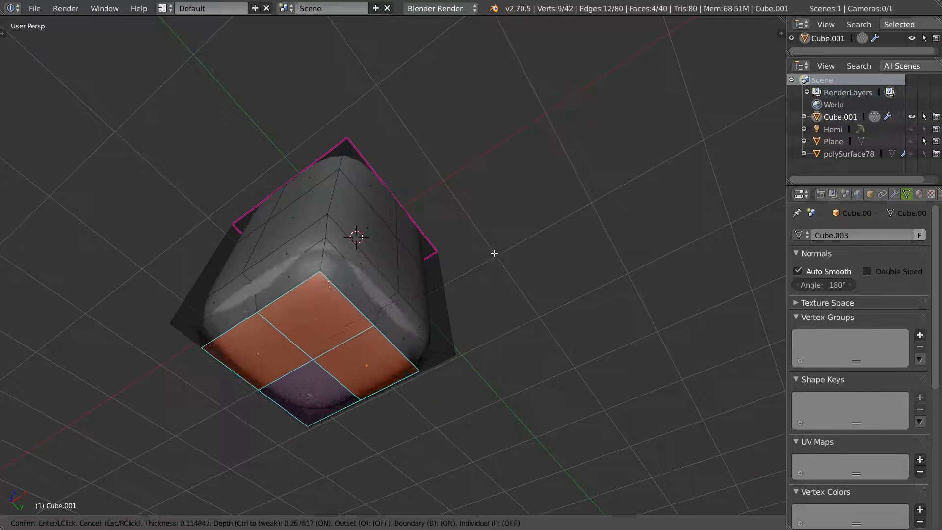
left_click(494, 259)
In edge select mode, select the two edge loops around the bottom, raise their Mean Crease to about 0.97, and view the cube in Object Mode
key("ctrl+Tab")
left_click(315, 265)
right_click(310, 275, "alt+shift")
right_click(272, 380, "alt+shift")
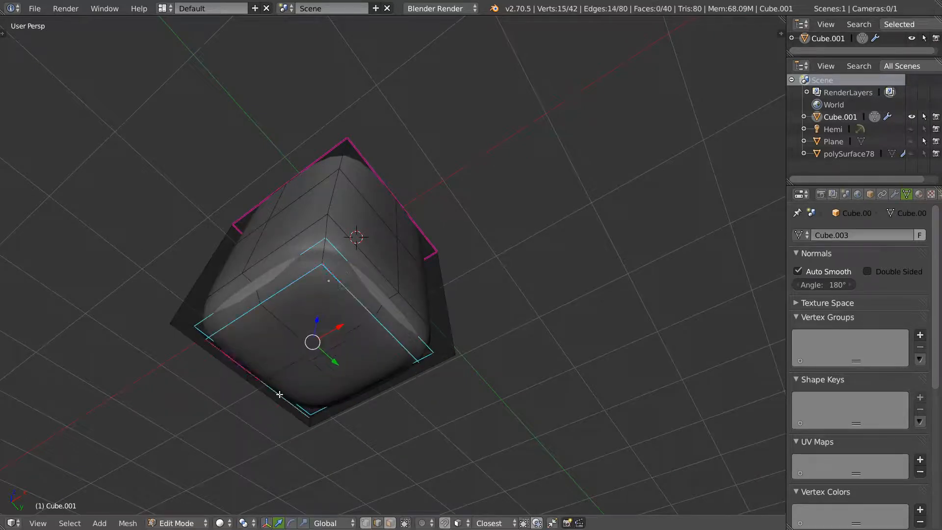
middle_click_drag(386, 296, 273, 297)
middle_click_drag(330, 268, 356, 281)
key("ctrl+e")
left_click(337, 274)
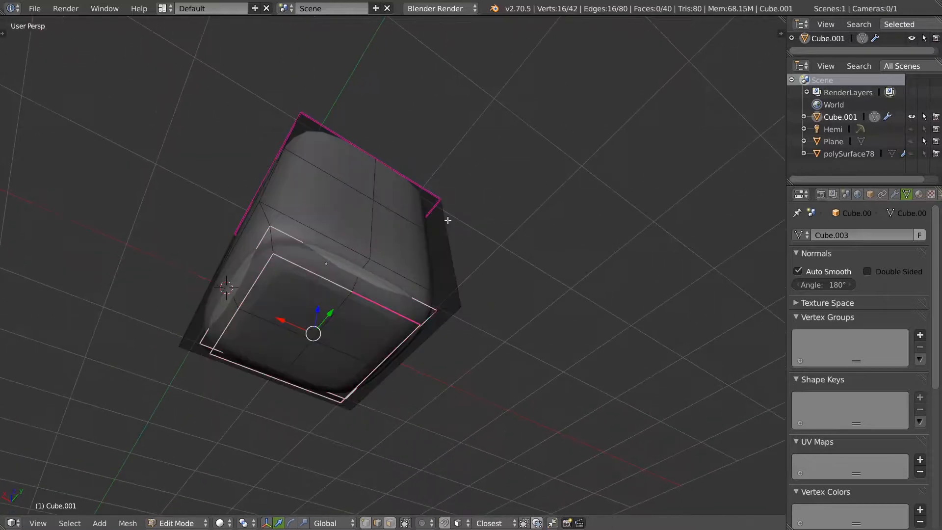
key("n")
left_click_drag(704, 104, 865, 122)
middle_click_drag(310, 228, 319, 302)
key("Tab")
Move the cube along X to about -3.5 and add a Mirror modifier to it
key("w")
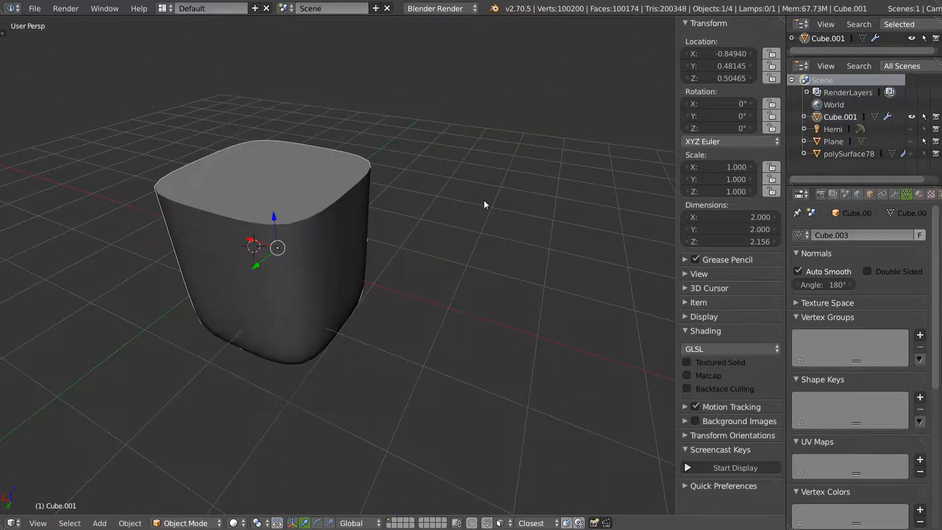
scroll(289, 275, "down", 5)
left_click_drag(275, 263, 408, 248)
key("w")
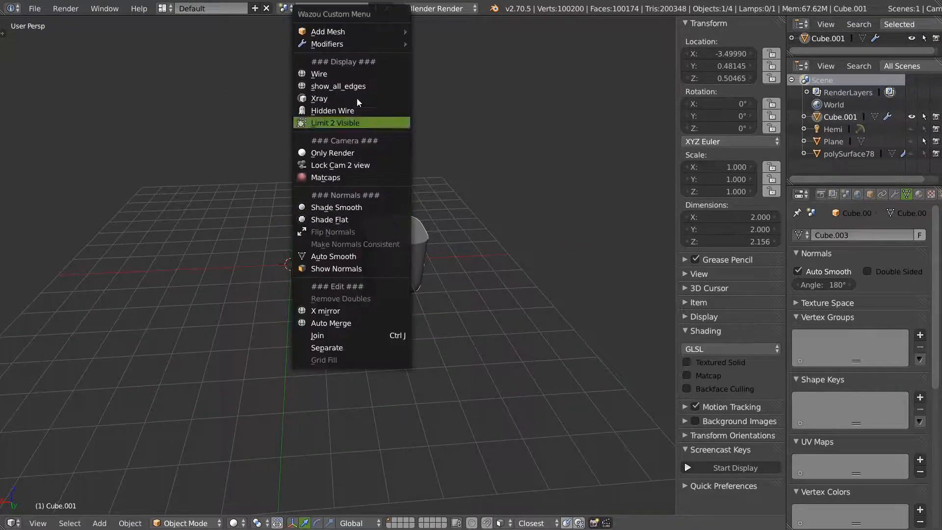
mouse_move(359, 38)
left_click(468, 43)
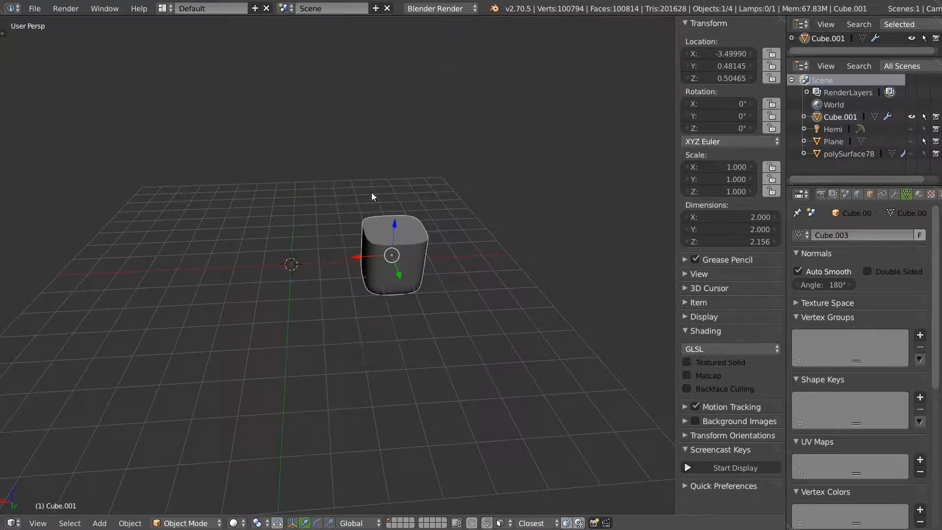
Apply the cube's location, followed by its rotation and scale
key("ctrl+a")
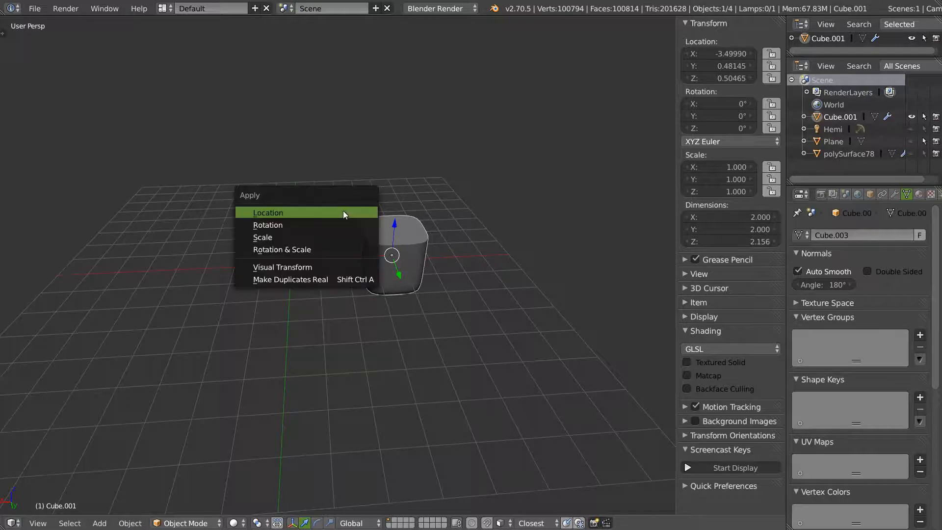
left_click(278, 213)
key("ctrl+a")
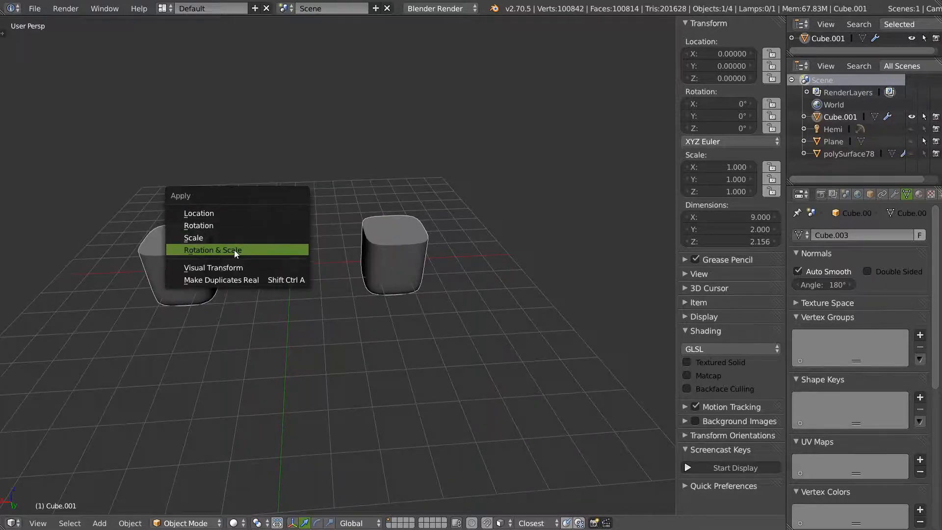
left_click(231, 250)
middle_click_drag(306, 217, 323, 216)
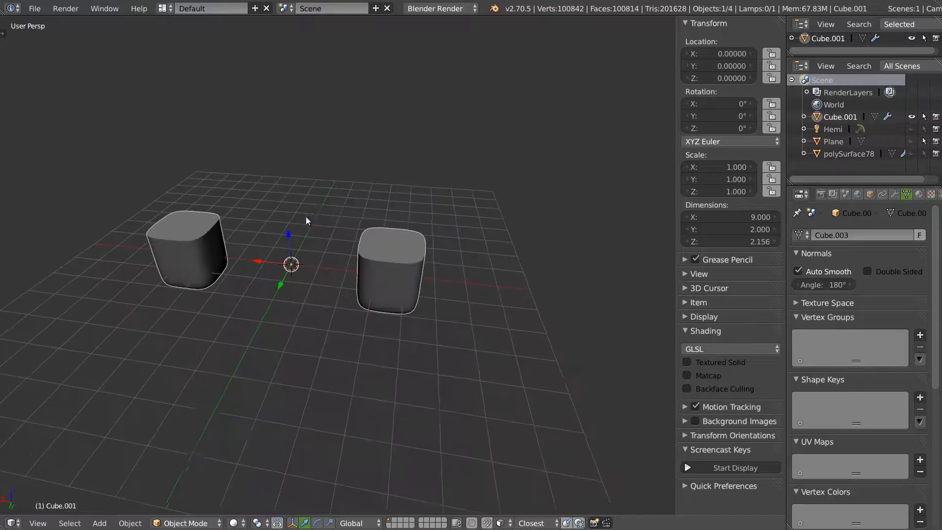
Apply the Mirror modifier and enter Edit Mode on the resulting mesh
left_click(896, 194)
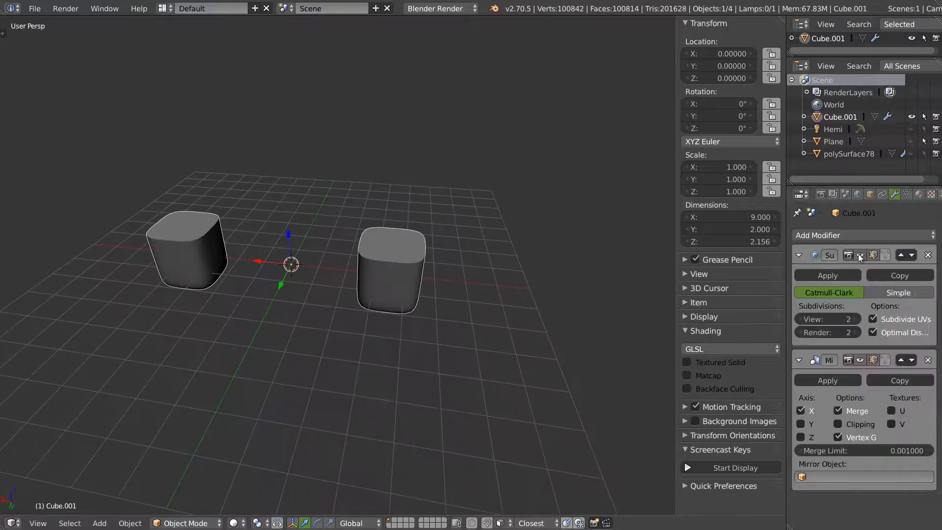
left_click(819, 379)
middle_click_drag(323, 213, 344, 229)
key("Tab")
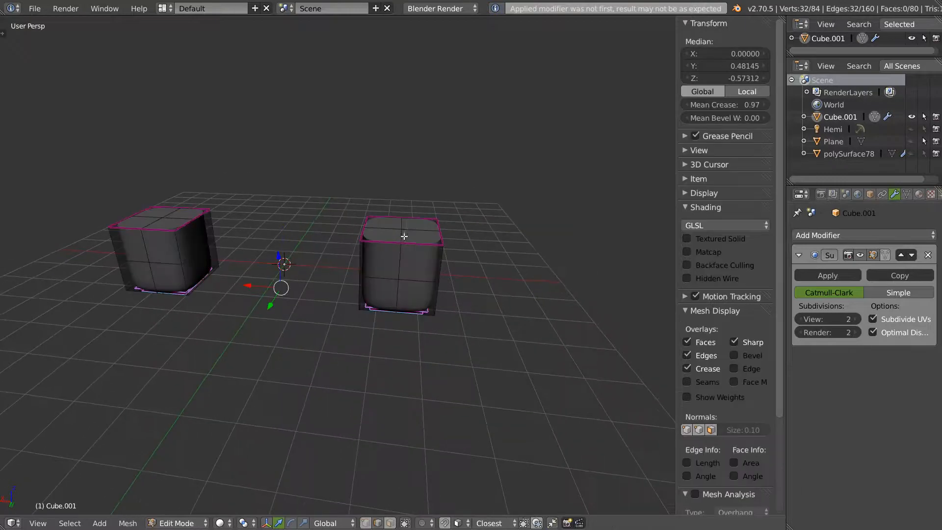
In face select mode, select the four top faces of the negative X cube and raise them to about Z 2.04 with X mirror on
key("ctrl+Tab")
left_click(393, 246)
right_click(387, 236)
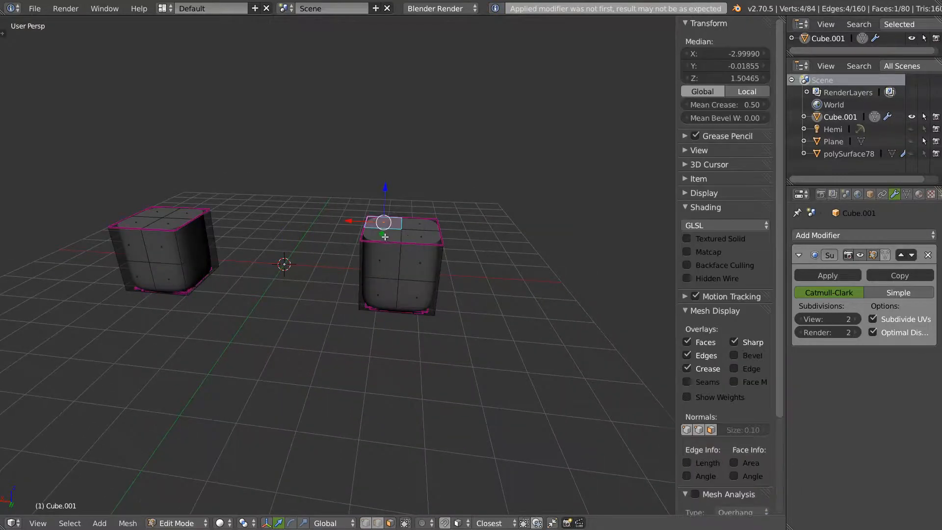
right_click(392, 238, "shift")
right_click(421, 235, "shift")
right_click(419, 227, "shift")
left_click_drag(405, 193, 334, 174)
key("ctrl+z")
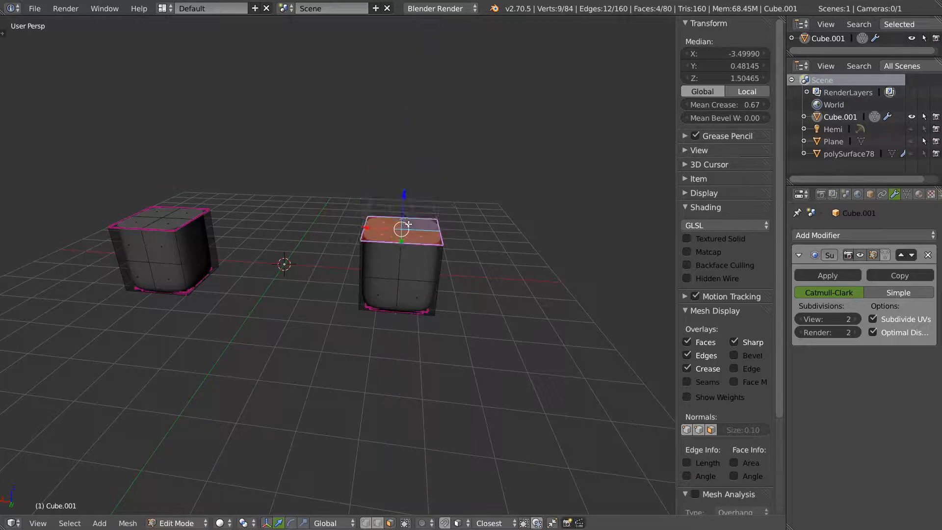
key("w")
left_click(326, 468)
mouse_move(405, 192)
left_mouse_down()
mouse_move(425, 173)
mouse_move(429, 181)
mouse_move(413, 185)
mouse_move(415, 142)
mouse_move(412, 179)
left_mouse_up()
Toggle X mirror, undo the last change, and toggle X mirror again
key("w")
left_click(374, 310)
key("ctrl+z")
key("w")
left_click(333, 311)
middle_click_drag(413, 178, 368, 224)
scroll(406, 185, "up", 4)
middle_click_drag(471, 177, 391, 223)
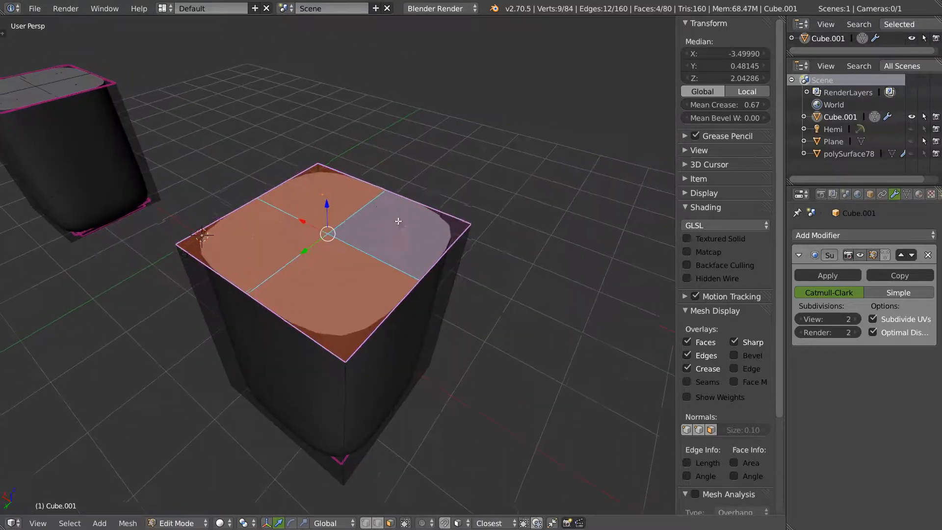
scroll(391, 223, "down", 2)
middle_click_drag(245, 251, 323, 260)
Turn Auto Merge on and off again, checking the AutoMerge Editing option each time
key("ctrl+Tab")
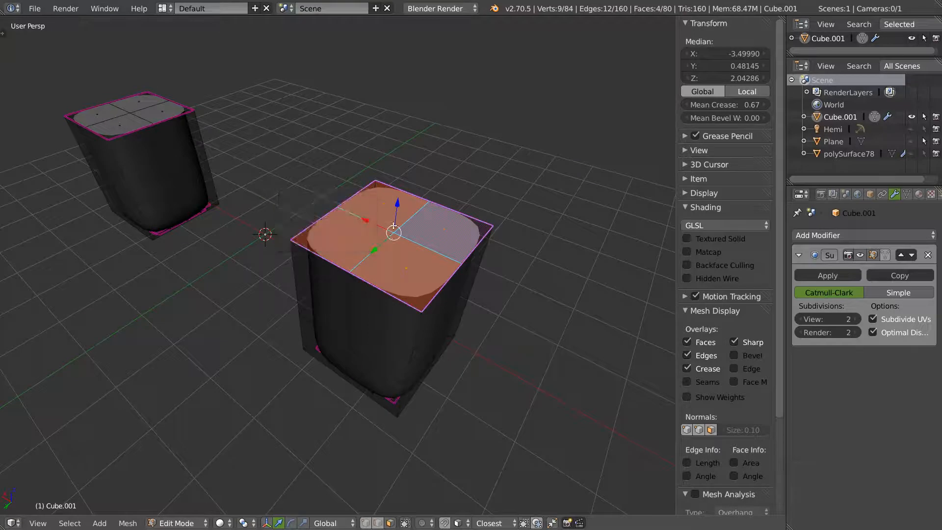
key("q")
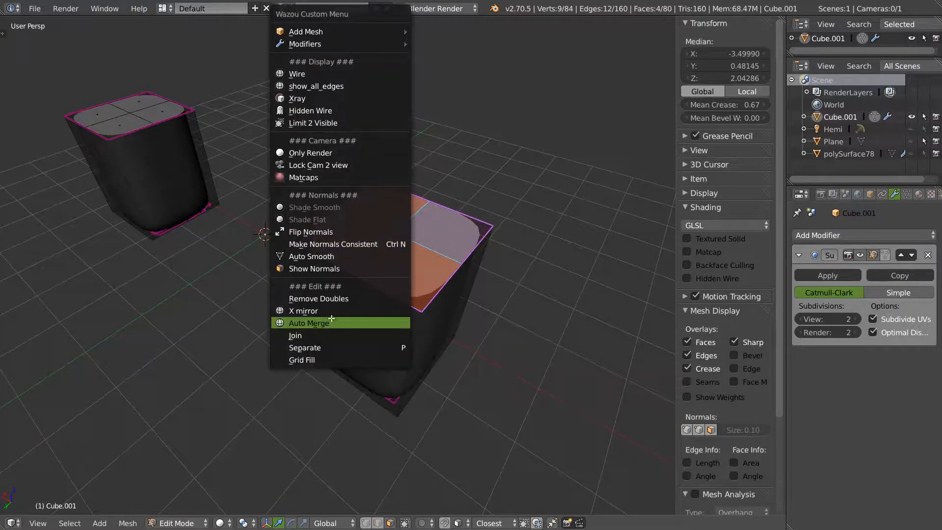
left_click(129, 524)
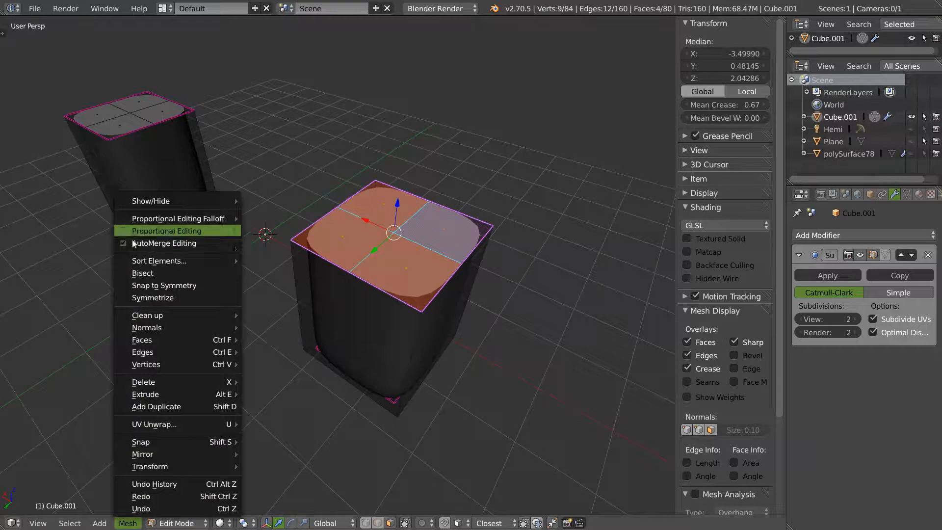
key("w")
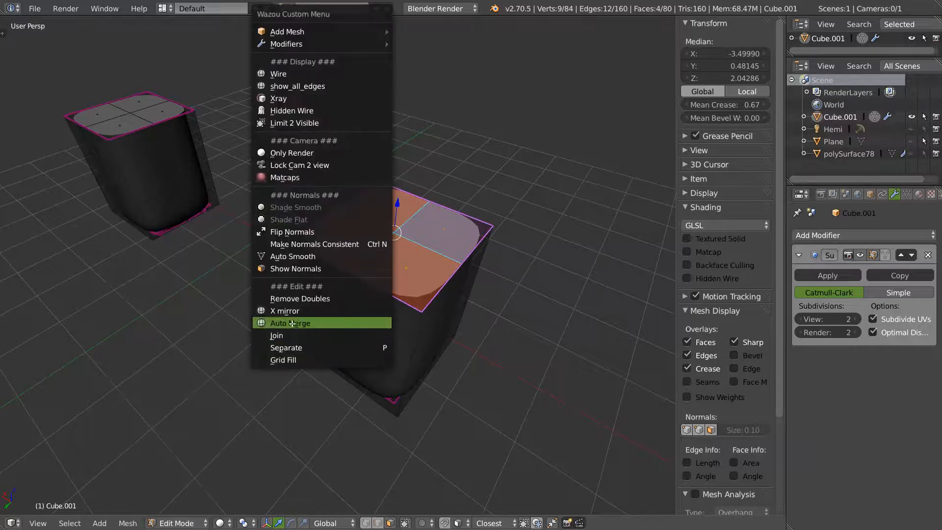
left_click(311, 378)
left_click(134, 526)
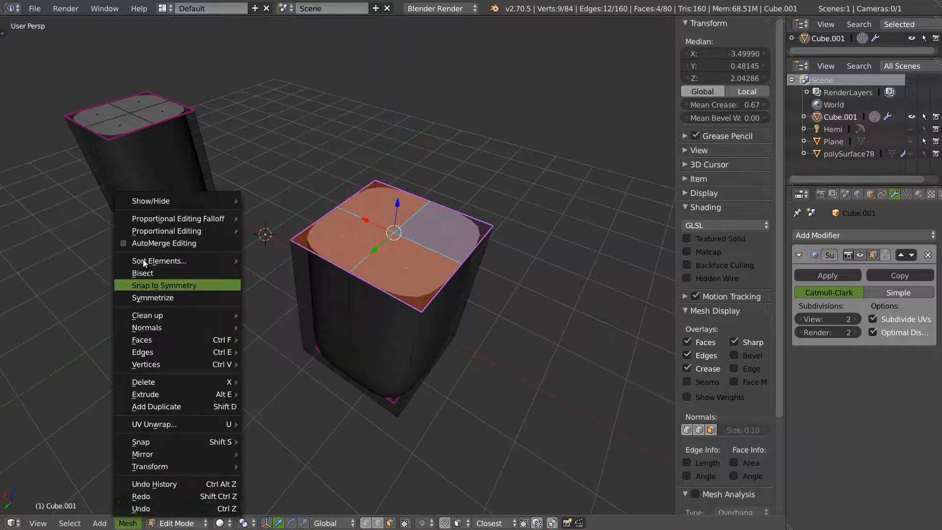
middle_click_drag(381, 244, 391, 251)
Delete one of the corner faces on top of the negative X cube
right_click(374, 252)
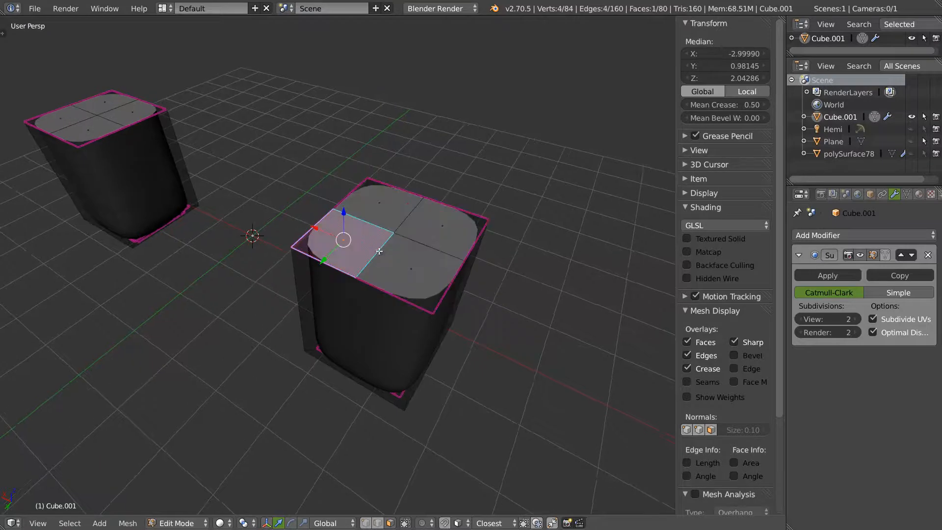
key("x")
left_click(363, 252)
middle_click_drag(343, 278, 345, 255)
scroll(382, 233, "up", 1)
In edge select mode, extrude an inner edge of the opening along Y to partly cover it
key("ctrl+Tab")
left_click(343, 211)
right_click(374, 211)
key("e")
key("y")
left_click(290, 249)
In vertex select mode, select the extruded edge's outer vertex, try moving it freely toward the cube's corner, and undo the move
key("ctrl+Tab")
left_click(303, 244)
right_click(239, 239)
key("g")
left_click(227, 254)
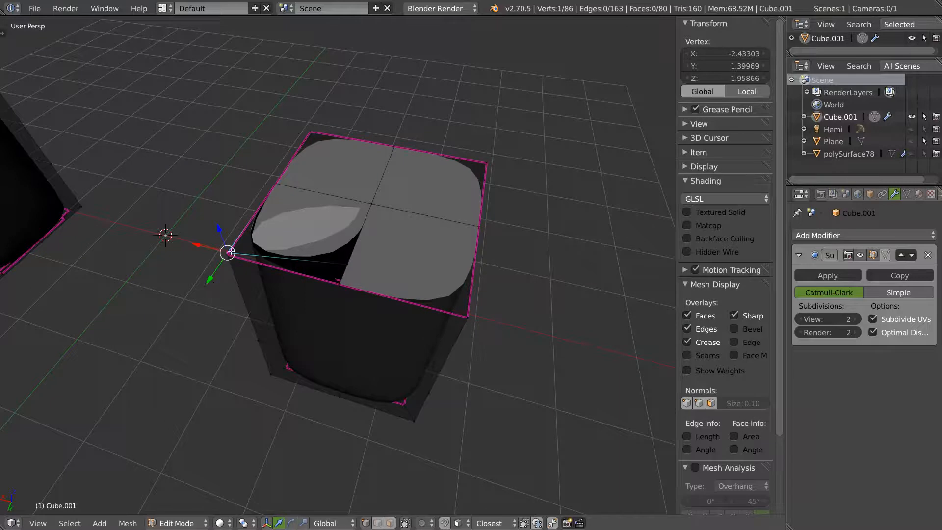
key("ctrl+z")
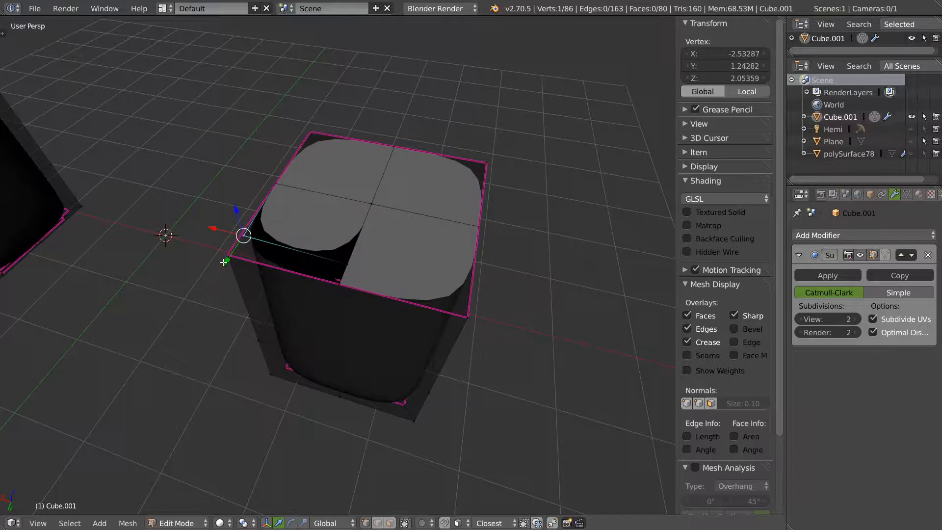
Set the snap element to Vertex, try snapping the extruded edge's vertices to the opening's corners without Auto Merge, and undo both moves
key("ctrl+shift+Tab")
left_click(182, 240)
key("g")
left_click(229, 255)
key("g")
left_click(339, 282)
middle_click_drag(295, 275, 348, 239)
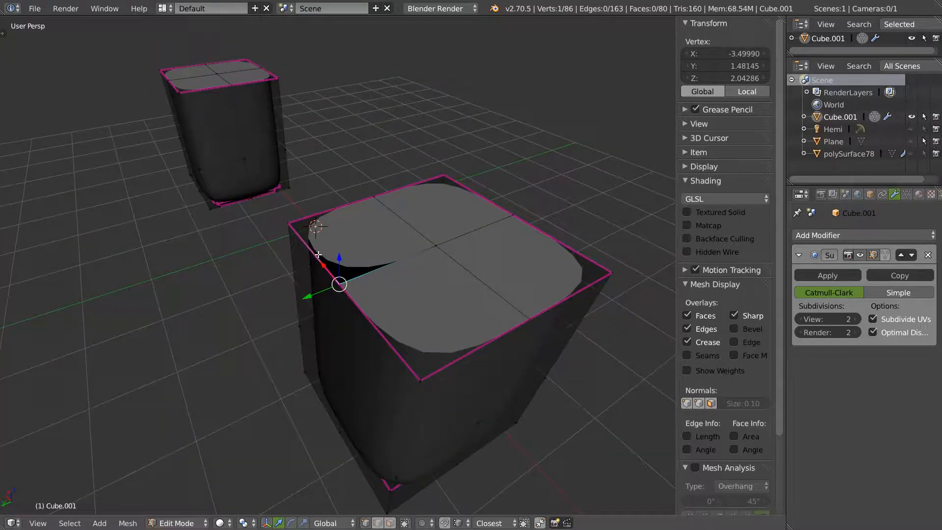
key("ctrl+z")
key("ctrl+z")
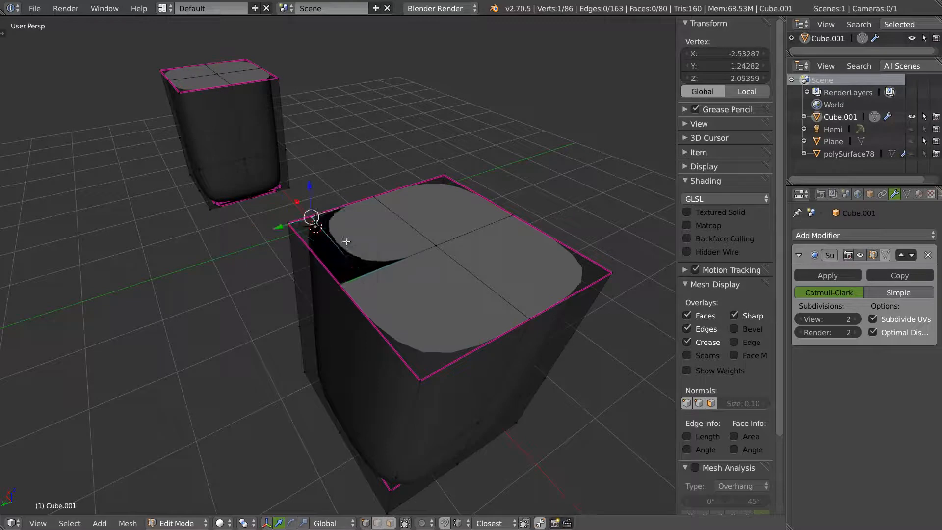
Turn on Auto Merge, weld the extruded edge's two vertices to the opening's corners by snapping, and check the mesh in Object Mode
key("q")
left_click(301, 322)
key("g")
left_click(289, 223)
key("g")
left_click(354, 279)
mouse_move(343, 280)
middle_mouse_down()
mouse_move(398, 282)
mouse_move(330, 277)
mouse_move(348, 270)
middle_mouse_up()
key("Tab")
key("Tab")
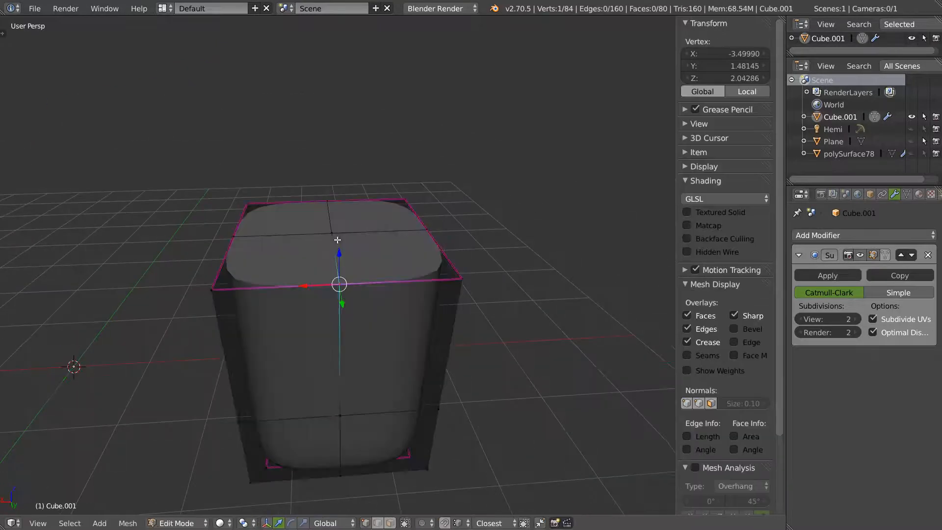
In face select mode, select the cube's four top faces and inset them by about 0.27
key("ctrl+Tab")
left_click(330, 265)
right_click(292, 218)
right_click(376, 217, "shift")
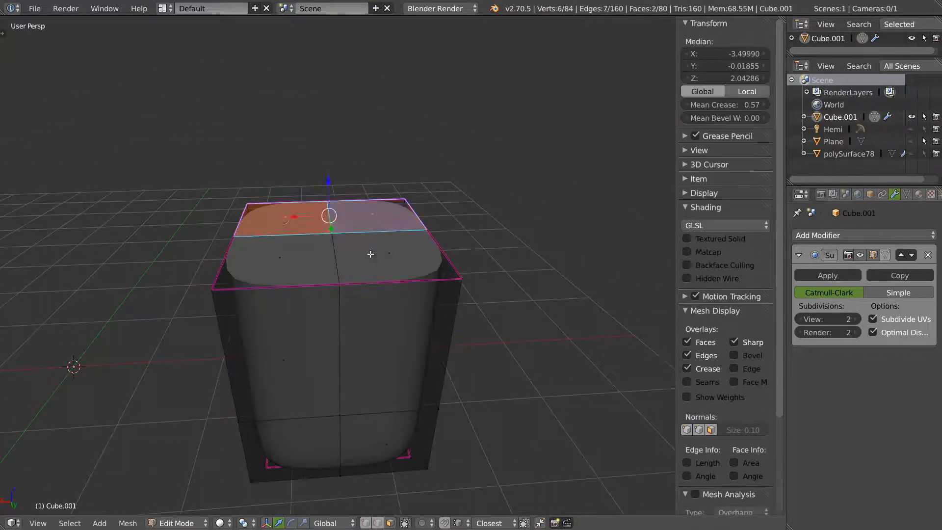
right_click(384, 255, "shift")
right_click(281, 257, "shift")
key("i")
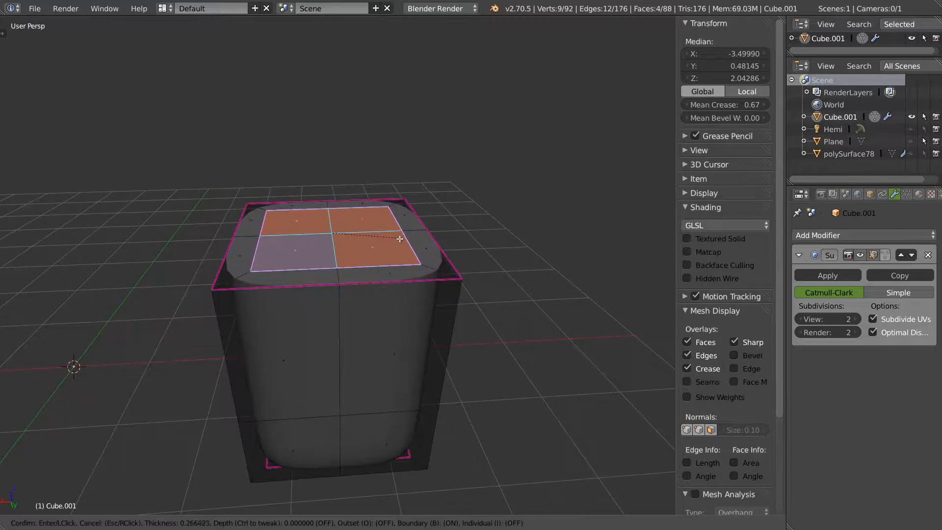
left_click(400, 240)
Extrude the inset top faces upward to about Z 2.49 and examine the result in Object Mode
key("e")
left_click(395, 192)
key("Tab")
middle_click_drag(395, 192, 369, 240)
scroll(368, 240, "down", 3)
middle_click_drag(292, 283, 304, 262)
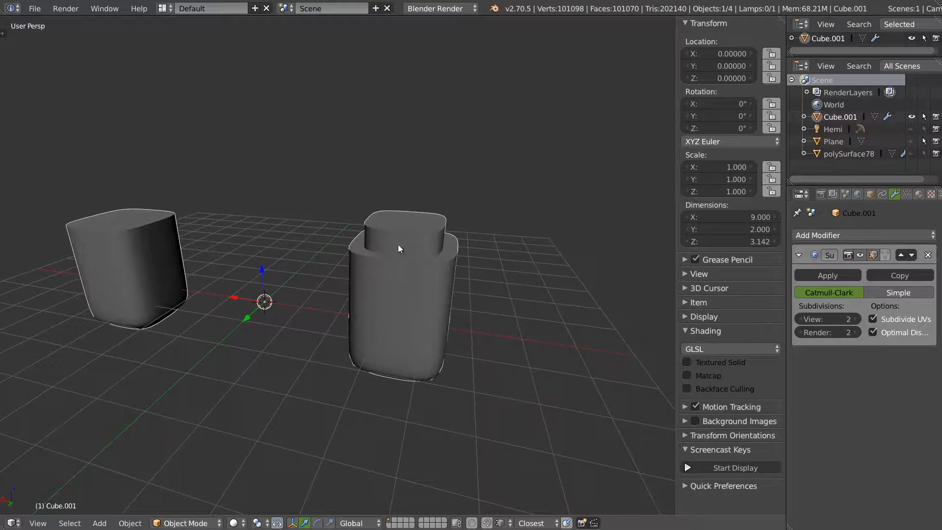
Select the entire block on the positive X side in Edit Mode and delete its faces
key("Tab")
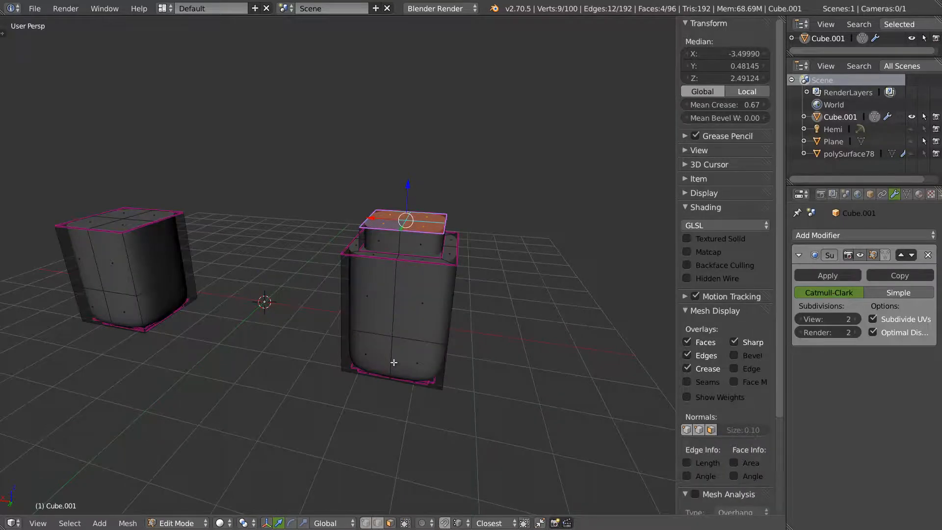
right_click(363, 355)
middle_click_drag(379, 342, 337, 378)
left_click_drag(336, 378, 399, 289)
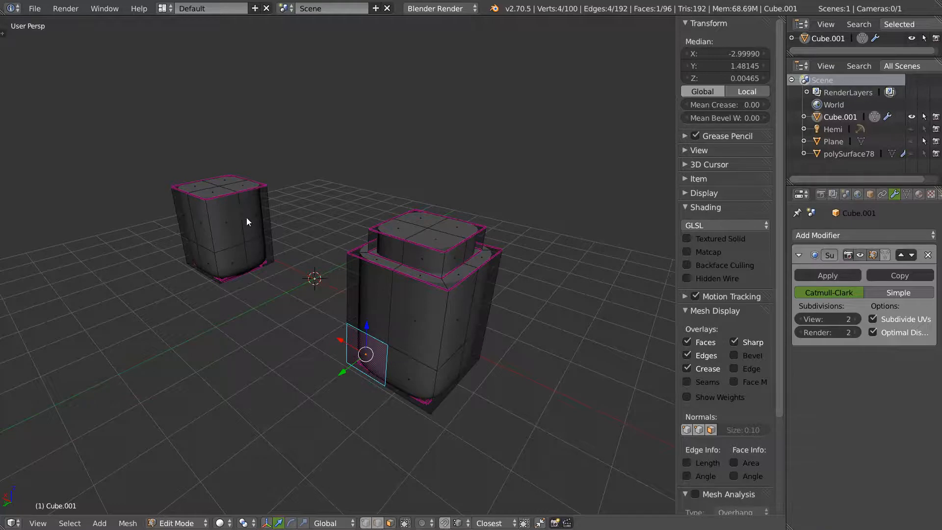
key("Tab")
key("a")
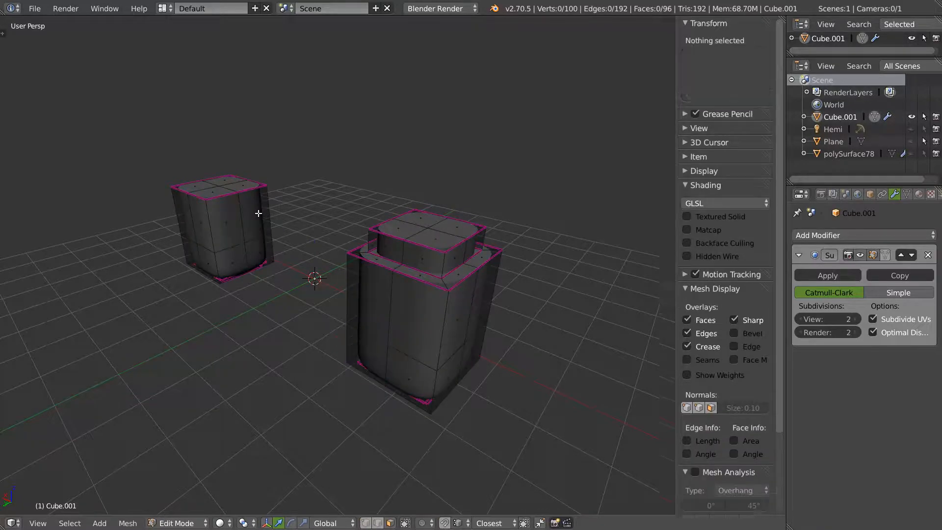
key("l")
key("x")
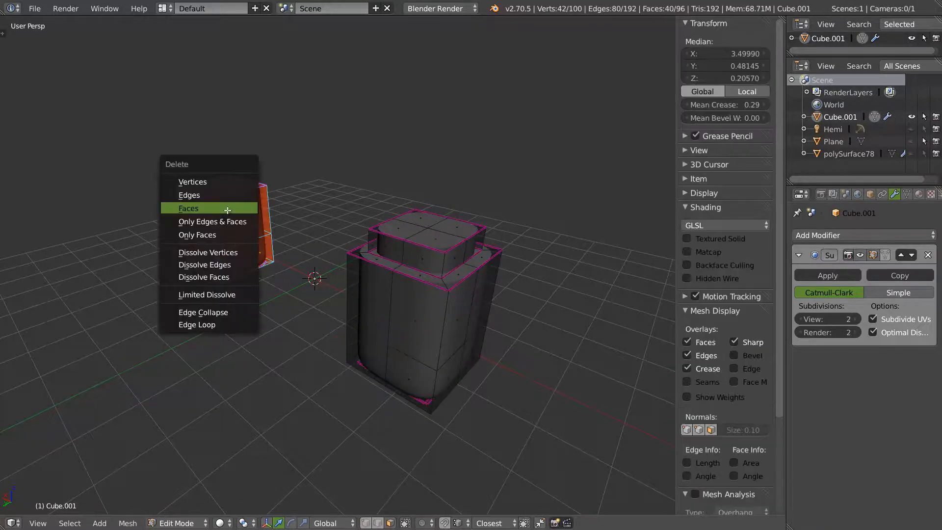
left_click(228, 210)
Return to Object Mode and add a Mirror modifier to the remaining block with the custom menu
key("Tab")
key("w")
mouse_move(264, 44)
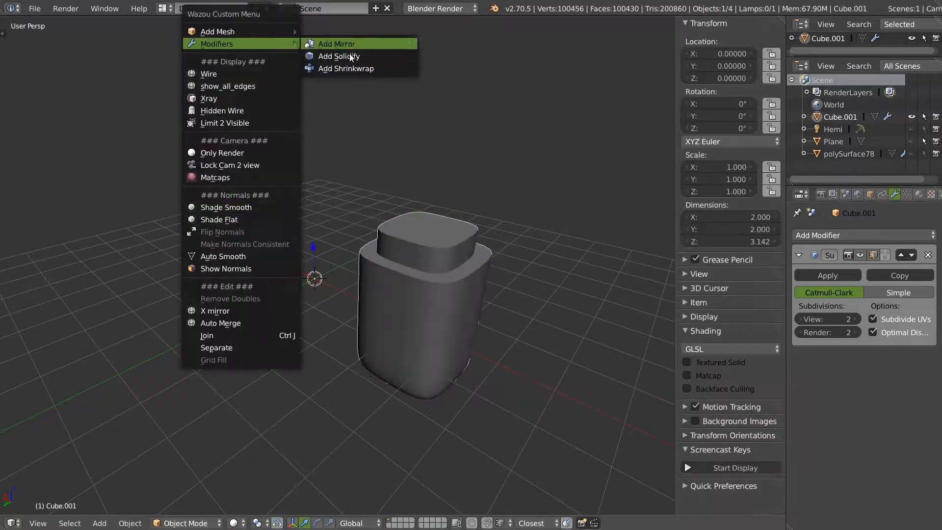
left_click(344, 43)
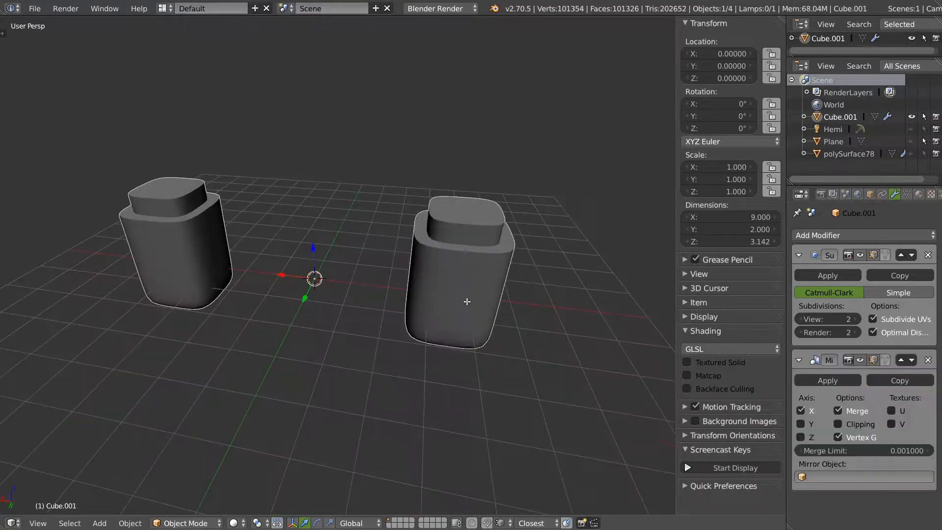
Select the four faces on the block's positive Y side, move them outward to about Y 2.18, and check the mirrored copy in Object Mode
key("Tab")
right_click(435, 285)
right_click(491, 282, "shift")
right_click(478, 334, "shift")
right_click(428, 333, "shift")
middle_click_drag(428, 334, 424, 236)
key("Tab")
scroll(343, 262, "down", 3)
middle_click_drag(343, 262, 381, 249)
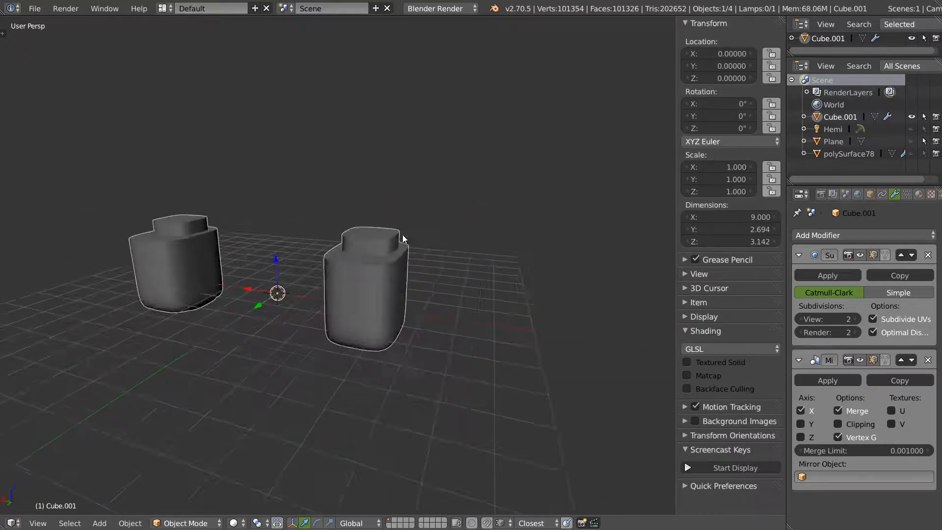
scroll(381, 249, "up", 3)
key("w")
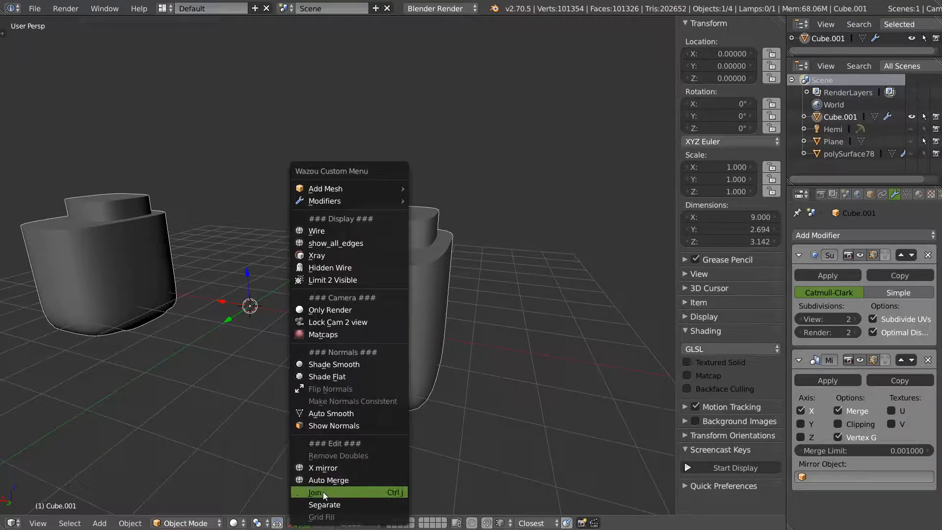
middle_click_drag(372, 308, 341, 257)
Add two horizontal loop cuts around the block, one at about Z 1.33 and one centred in the section below it
key("Tab")
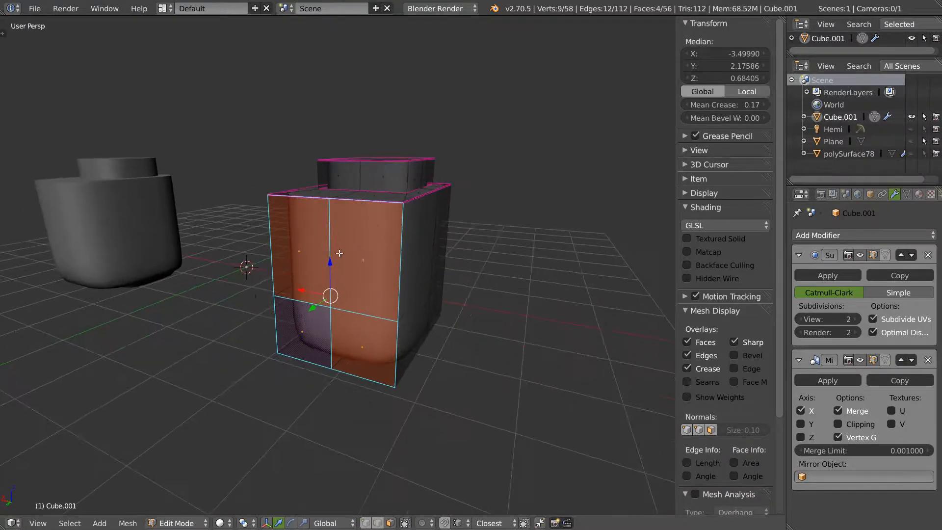
key("a")
key("ctrl+r")
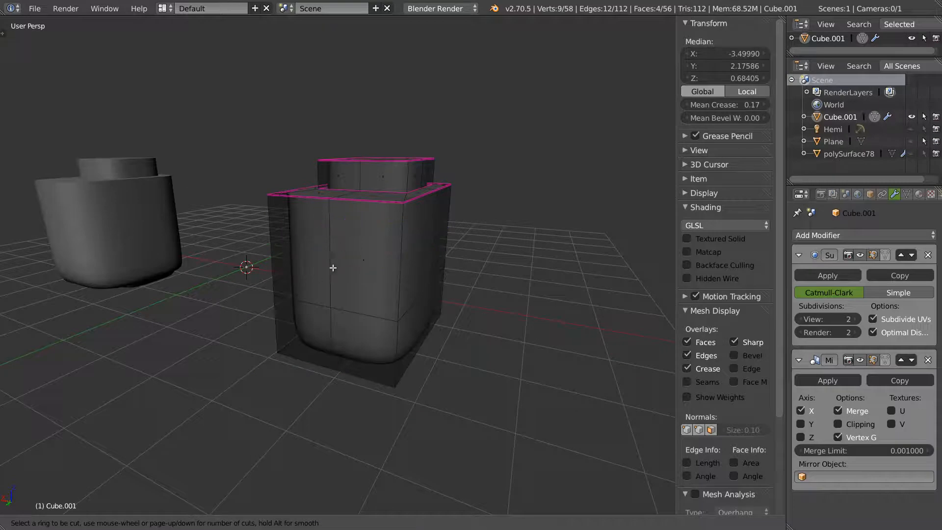
left_click(356, 253)
left_click(371, 238)
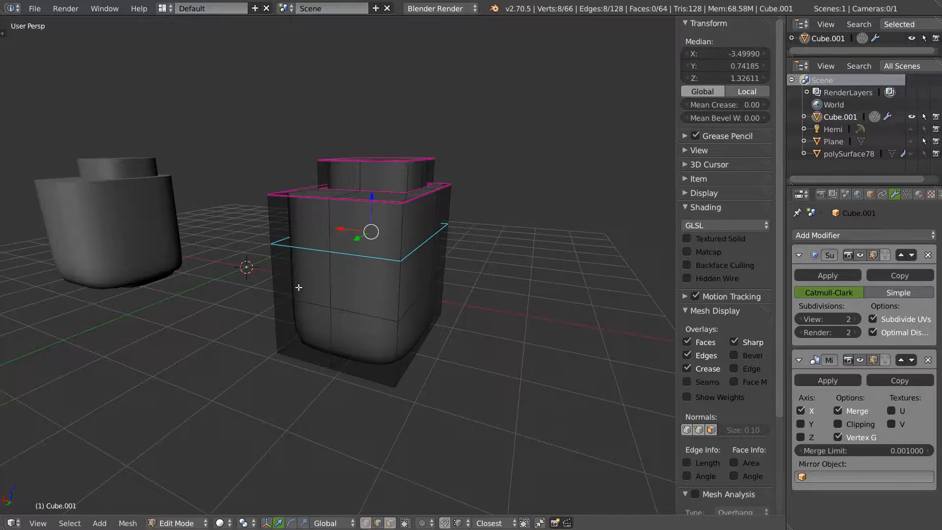
middle_click_drag(374, 253, 333, 283)
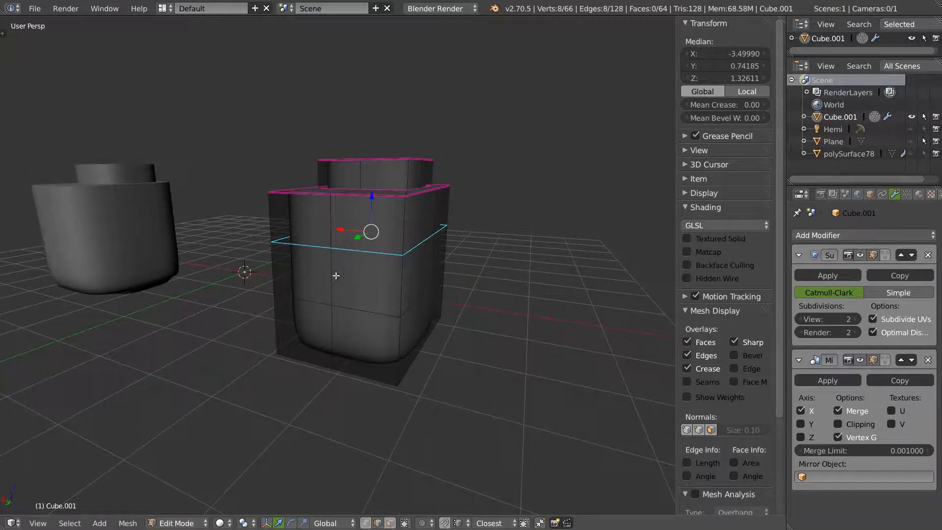
key("ctrl+r")
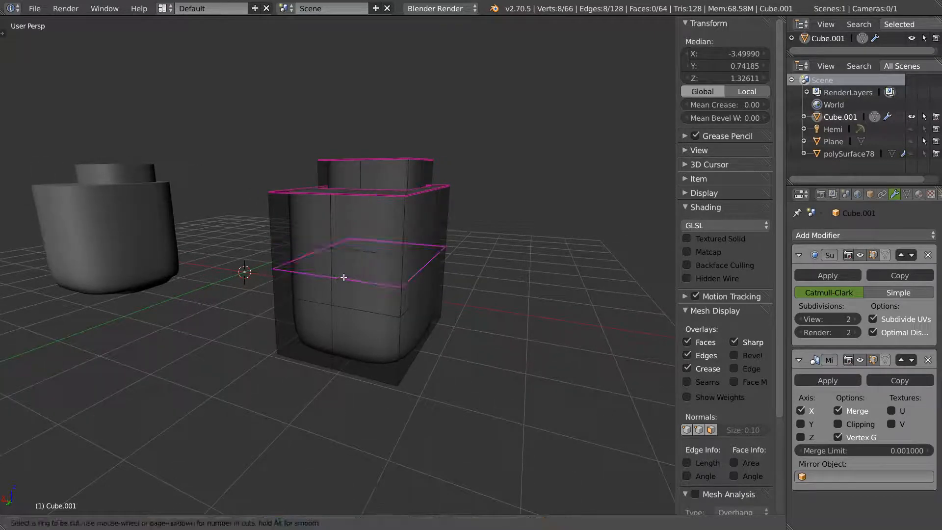
left_click(343, 278)
right_click(386, 277)
In face select mode, select six adjacent faces wrapping the block's corner in the two middle rows and delete them
middle_click_drag(411, 260, 409, 246)
middle_click_drag(369, 221, 357, 240)
key("w")
key("ctrl+Tab")
left_click(331, 239)
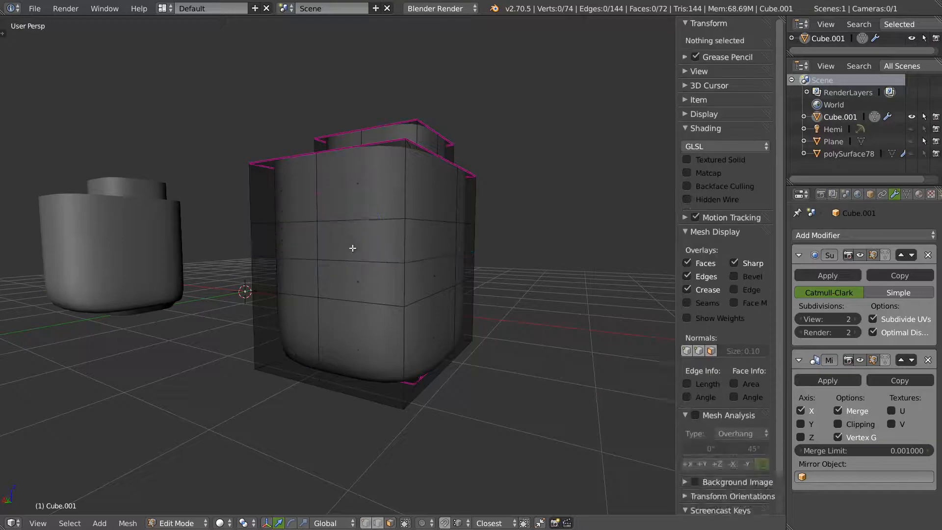
right_click(353, 242)
right_click(363, 279, "shift")
right_click(437, 272, "shift")
right_click(437, 243, "shift")
right_click(474, 239, "shift")
right_click(476, 267, "shift")
middle_click_drag(475, 266, 312, 243)
key("x")
left_click(424, 269)
In edge select mode, select the two vertical edges at each end of the opening and close it with Grid Fill
key("ctrl+Tab")
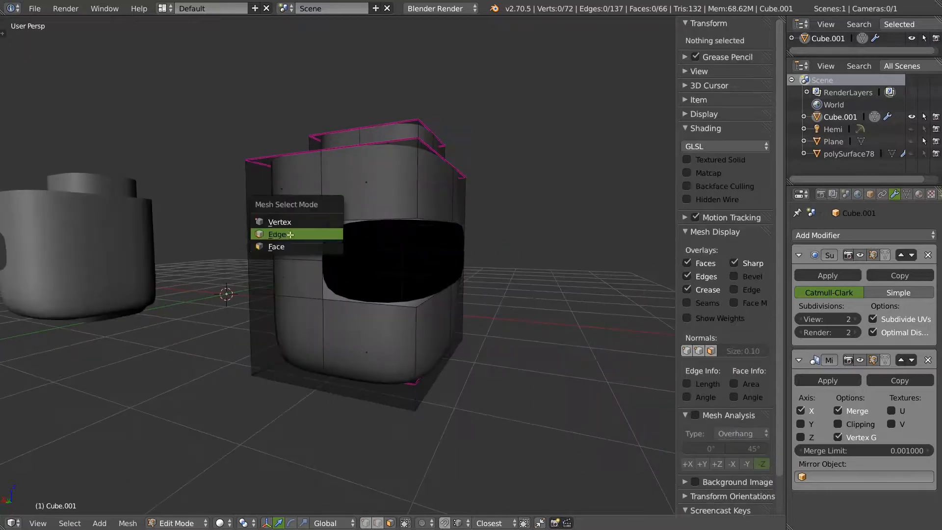
left_click(290, 235)
right_click(326, 245)
right_click(325, 279, "shift")
middle_click_drag(325, 280, 284, 295)
right_click(483, 270, "shift")
right_click(482, 314, "shift")
key("q")
left_click(392, 518)
Select the two middle face loops around the block and inset them with zero thickness and outward depth to form a raised band
middle_click_drag(467, 246, 357, 249)
scroll(462, 259, "down", 3)
scroll(344, 256, "up", 2)
right_click(368, 245, "alt")
key("ctrl+Tab")
left_click(347, 267)
right_click(329, 253, "alt")
right_click(338, 233, "alt+shift")
key("i")
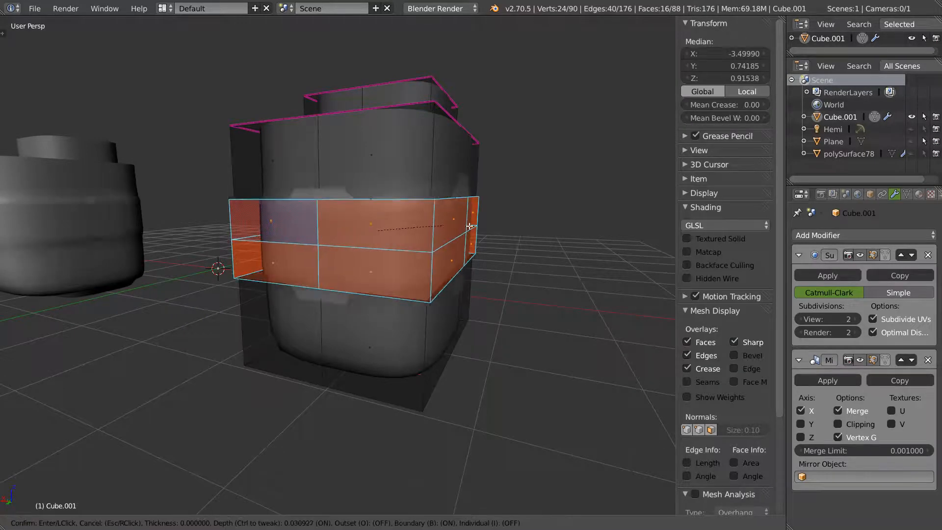
left_click(437, 226, "ctrl")
In edge select mode, select the raised band's upper and lower edge loops, increase their mean crease, and return to Object Mode
key("ctrl+Tab")
left_click(361, 220)
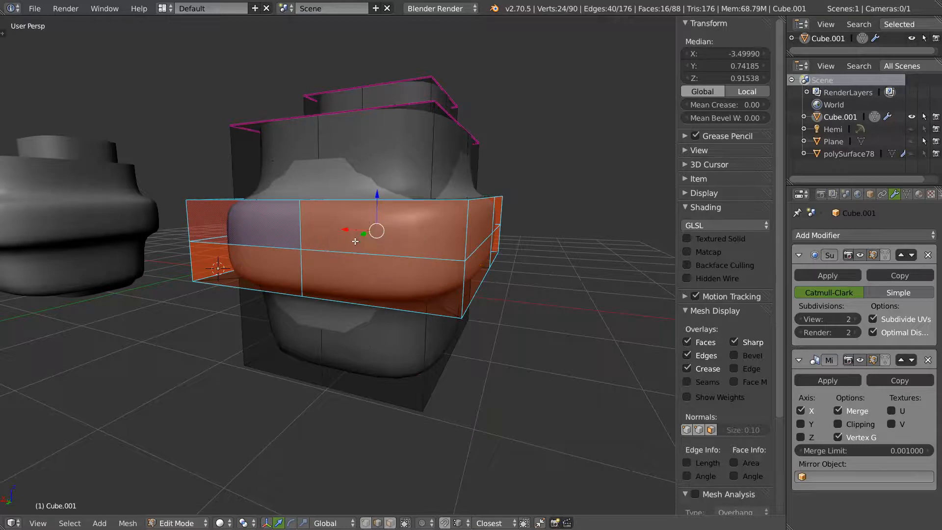
middle_click_drag(358, 233, 323, 271)
right_click(331, 268, "alt")
right_click(371, 256, "alt+shift")
middle_click_drag(380, 327, 334, 199)
right_click(334, 175, "alt+shift")
right_click(397, 185, "alt+shift")
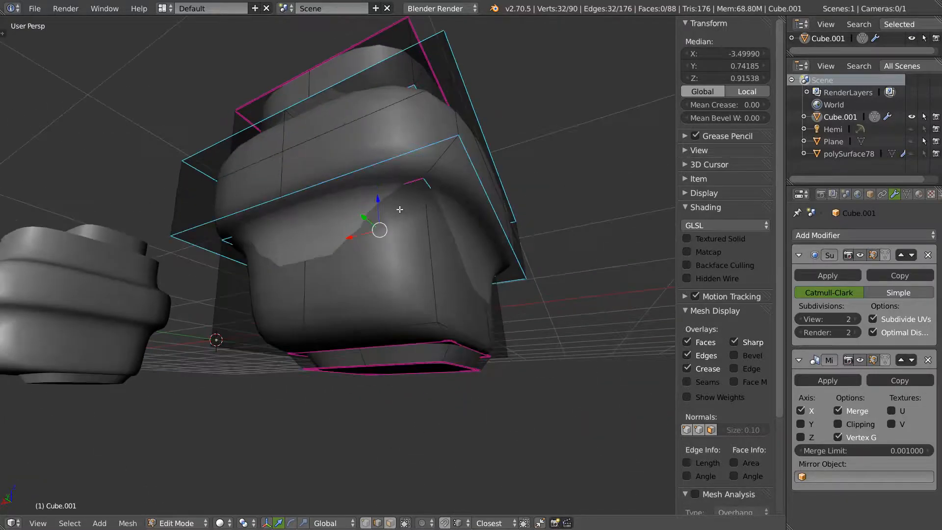
key("ctrl+e")
left_click(383, 212)
middle_click_drag(624, 171, 630, 140)
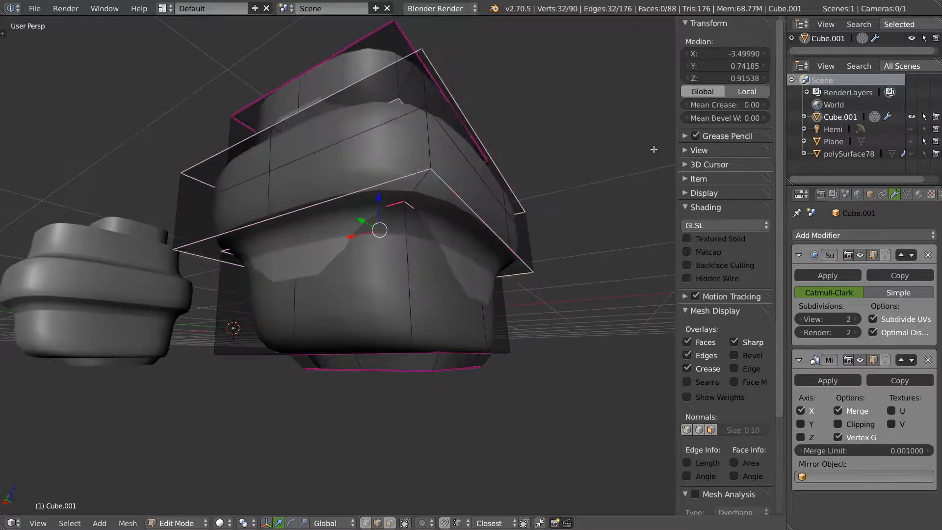
left_click_drag(721, 104, 766, 105)
key("Tab")
Examine the creased band edges on the block up close and from a distance
middle_click_drag(436, 203, 412, 222)
scroll(429, 241, "down", 3)
key("w")
mouse_move(370, 32)
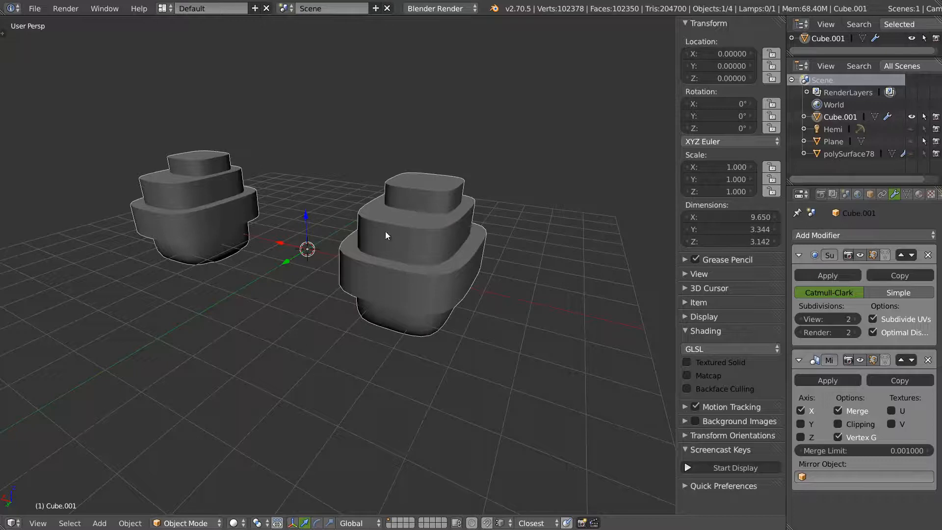
scroll(417, 249, "up", 5)
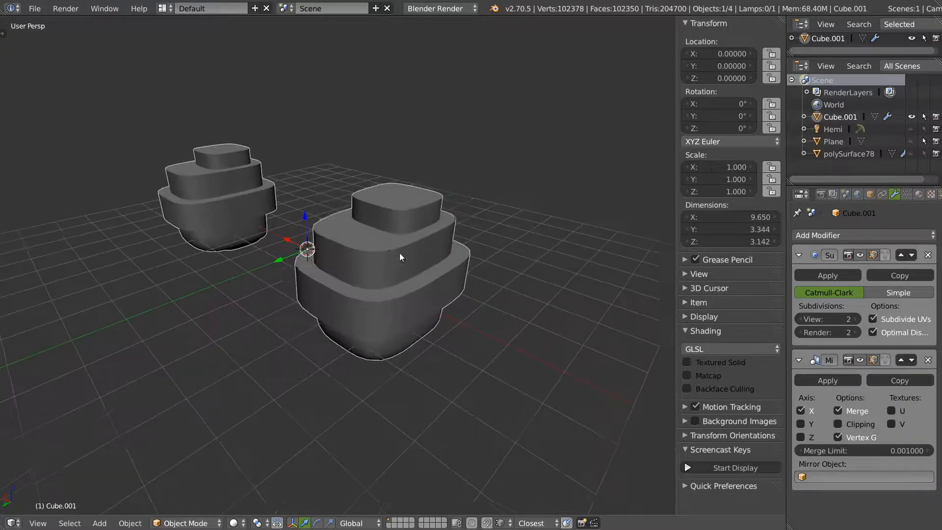
scroll(376, 228, "up", 3)
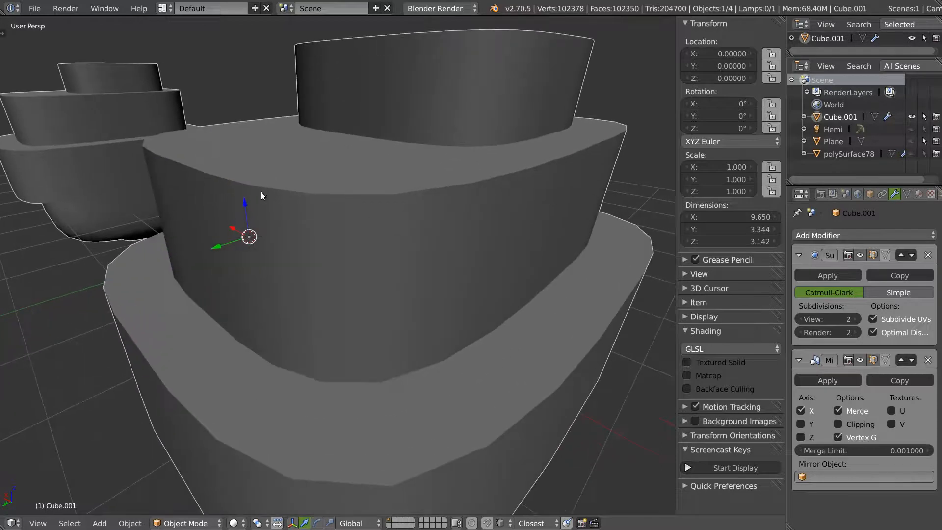
scroll(377, 262, "down", 8)
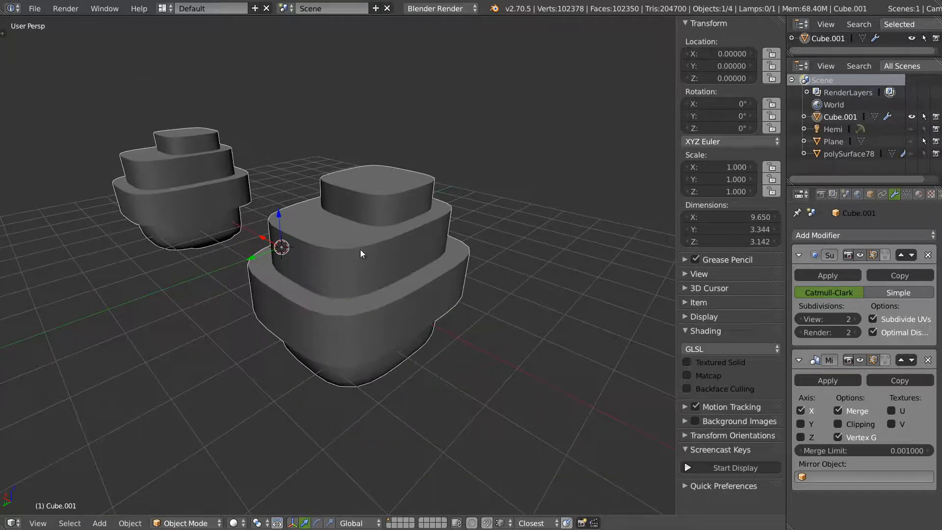
Add a Bevel modifier to the block and turn on the custom menu's Wire display
left_click(876, 235)
left_click(671, 277)
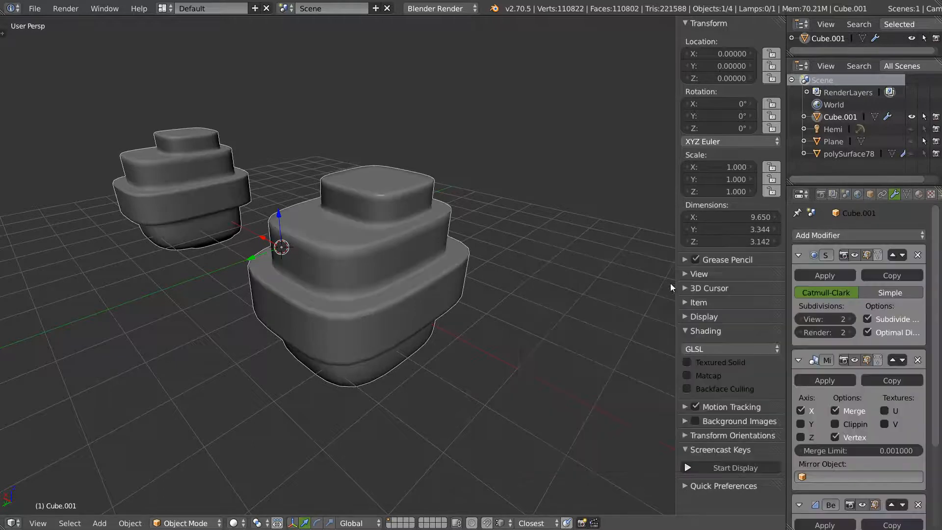
scroll(446, 285, "up", 2)
key("w")
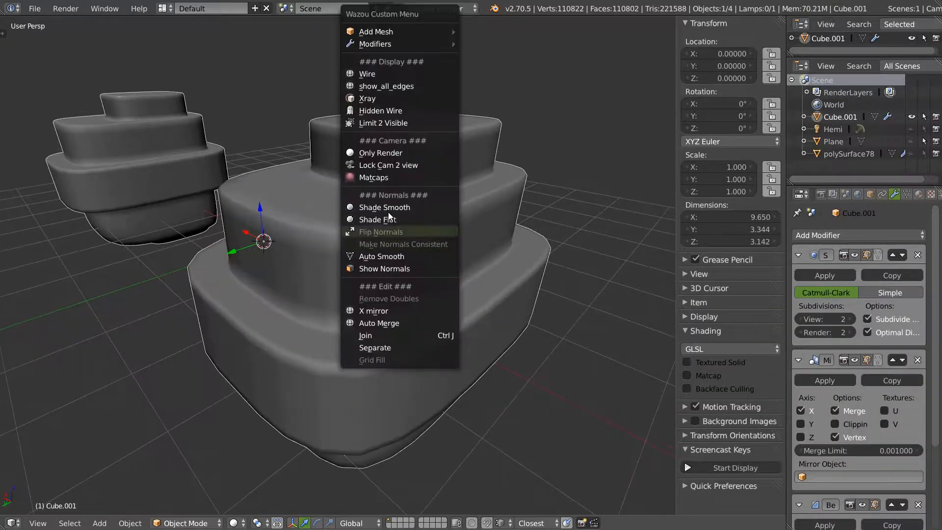
left_click(380, 74)
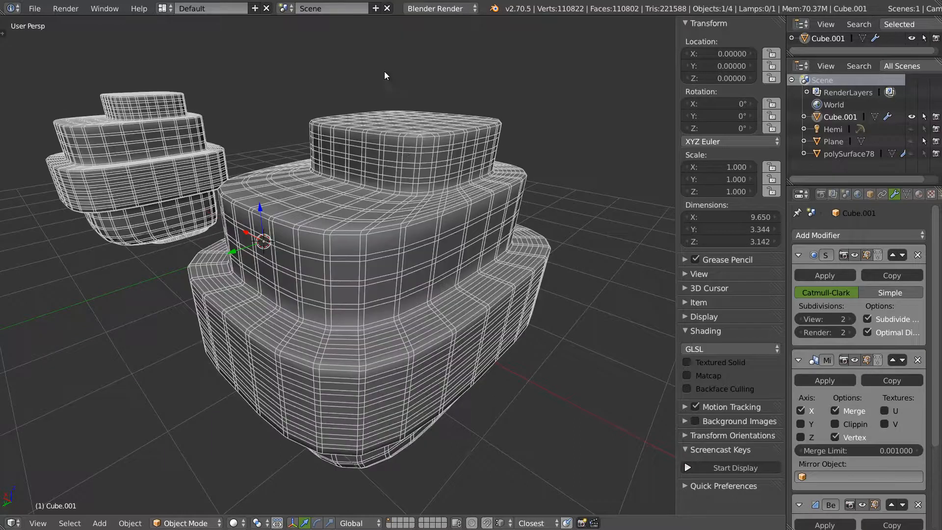
Toggle the block's show_all_edges display option and toggle it back
key("w")
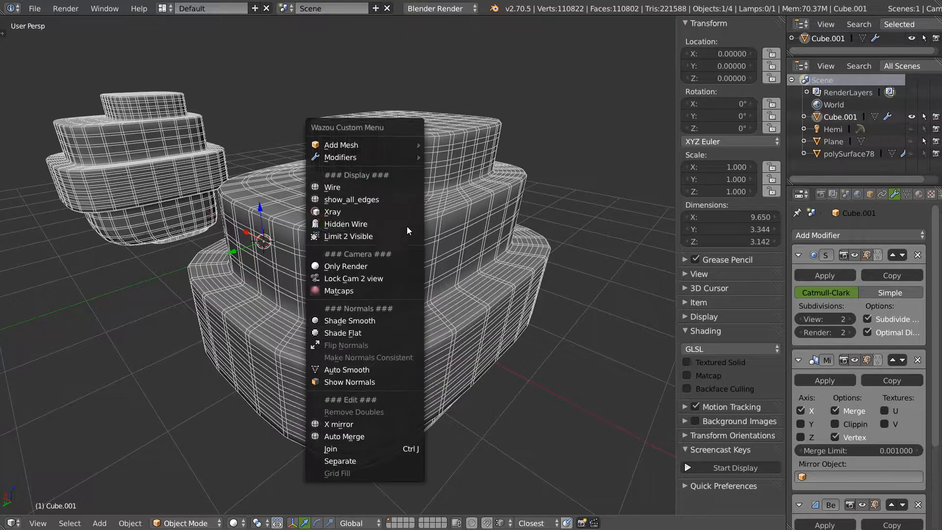
left_click(363, 199)
key("w")
left_click(355, 205)
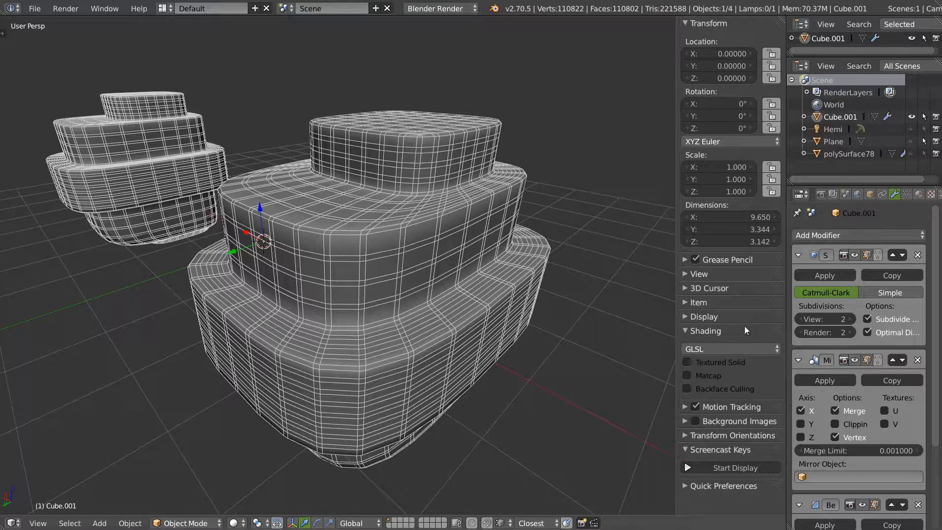
Set the Bevel modifier's limit method to Angle, its segments to 2 and its width to 0.0910
scroll(853, 432, "down", 5)
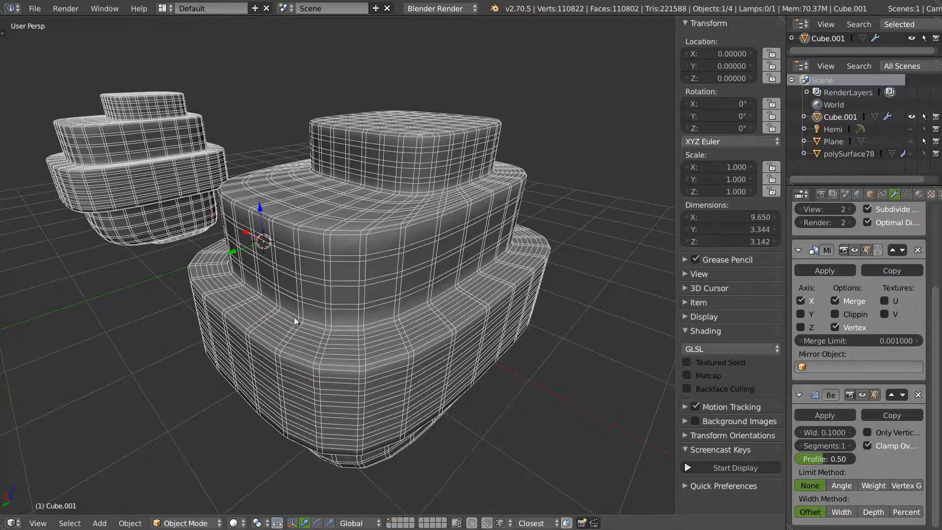
left_click(847, 487)
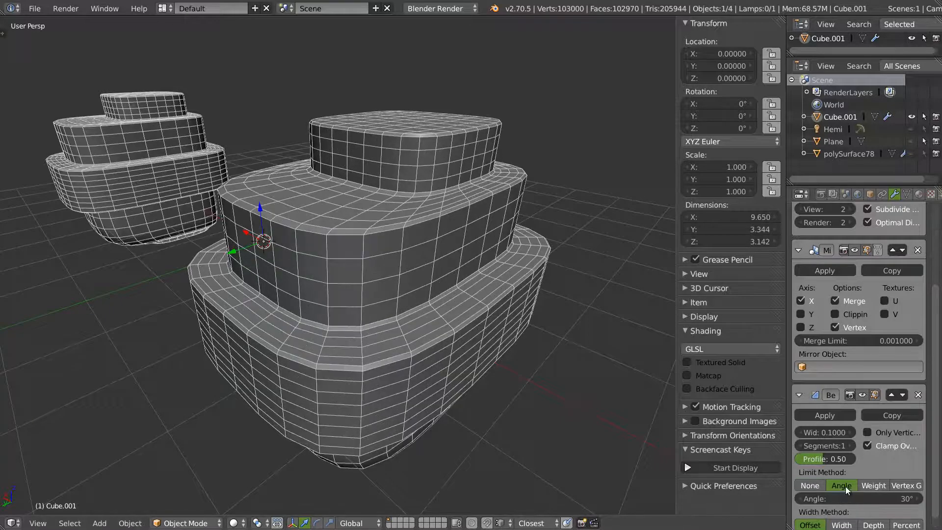
left_click(853, 446)
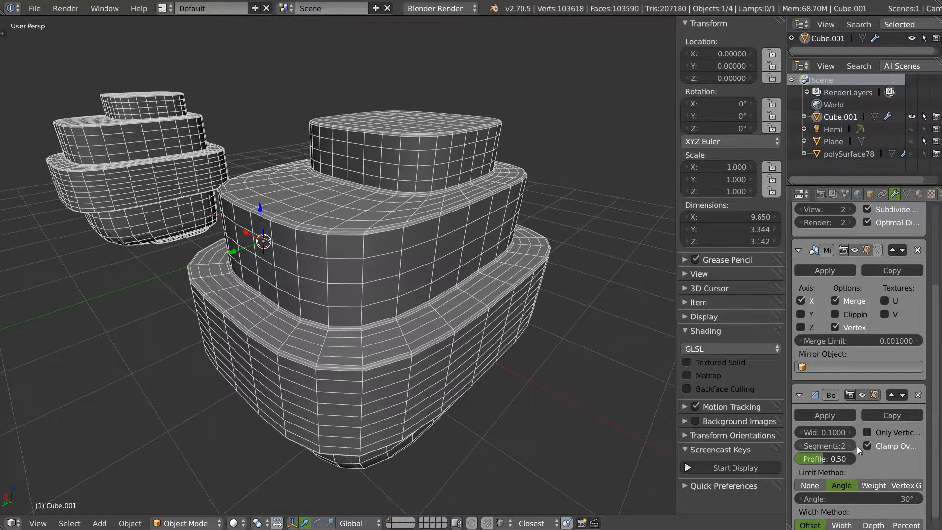
middle_click_drag(374, 320, 405, 296)
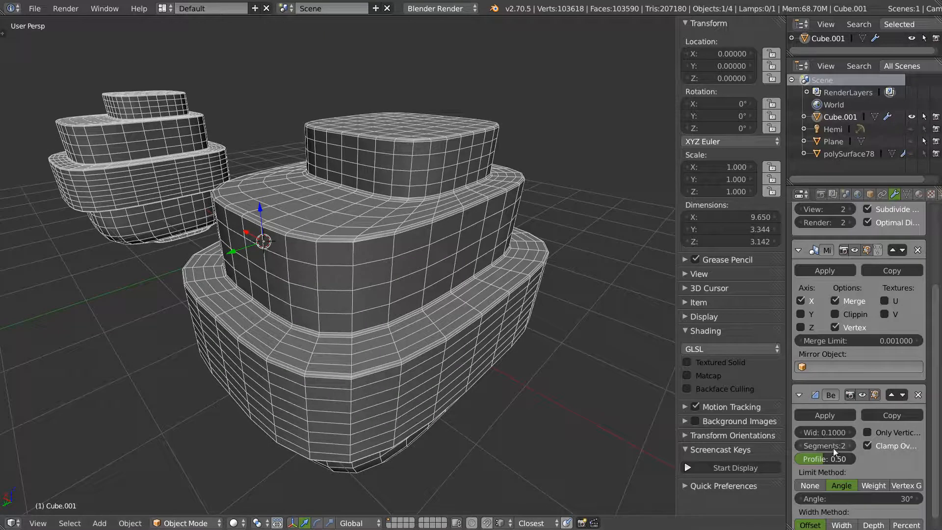
left_click_drag(820, 434, 800, 434)
Examine the beveled edges' wireframe on the block from below, from the side and from above
middle_click_drag(549, 300, 262, 64)
scroll(385, 146, "up", 3)
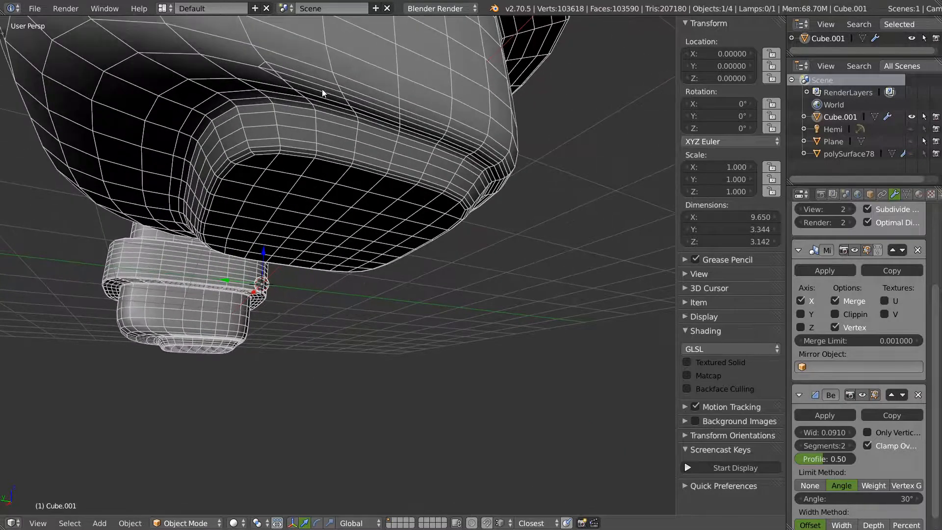
middle_click_drag(337, 118, 285, 198)
scroll(328, 176, "up", 3)
scroll(328, 176, "down", 4)
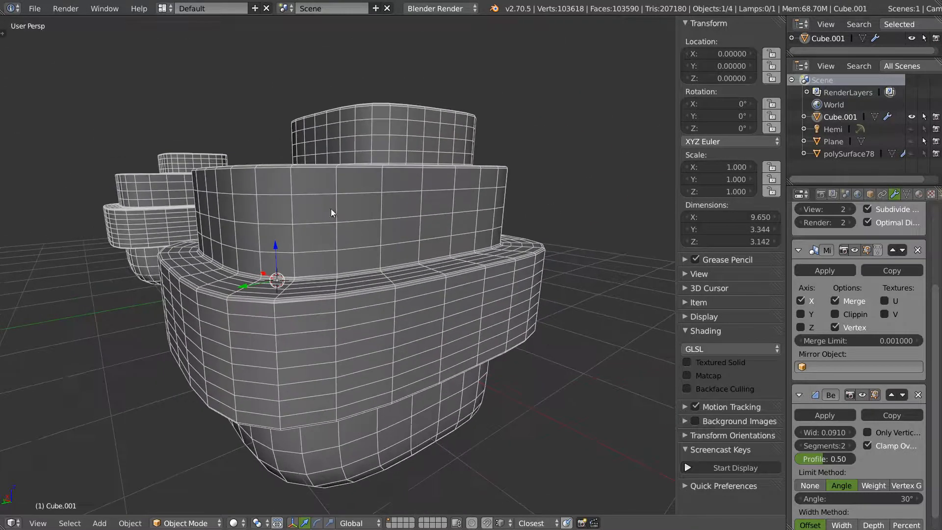
middle_click_drag(359, 236, 364, 281)
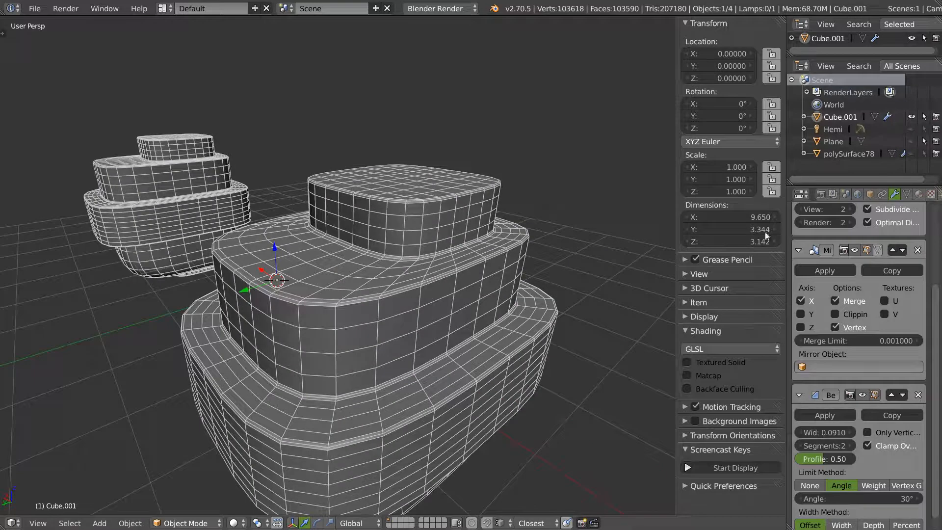
Enter Edit Mode on the block and select the edge loops around its upper steps
left_click(907, 194)
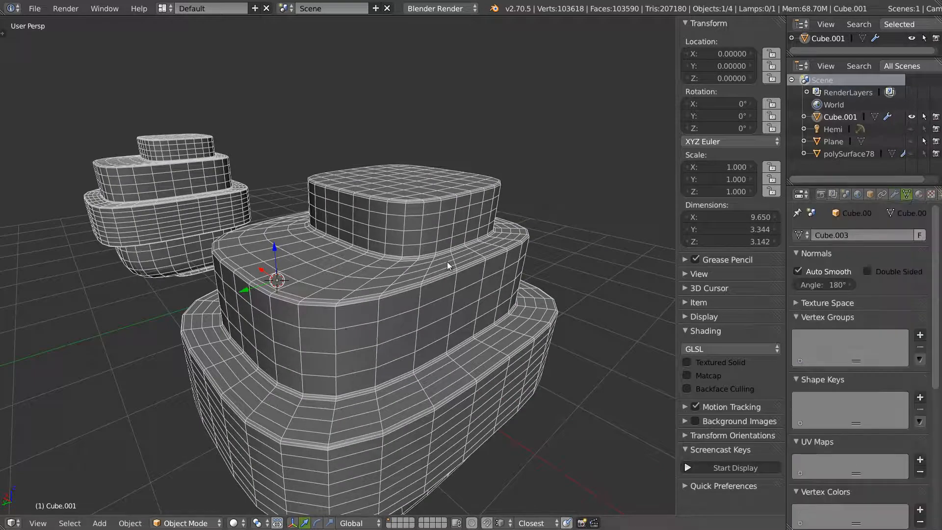
middle_click_drag(419, 273, 392, 280)
key("Tab")
left_click(355, 285, "alt+shift")
left_click(408, 257, "alt+shift")
left_click(406, 219, "alt+shift")
left_click(362, 214, "alt+shift")
left_click(338, 187, "alt+shift")
Add the edge loops and remaining outline edges of the block's underside to the selection
middle_click_drag(414, 184, 395, 346)
left_click(398, 355, "alt+shift")
left_click(405, 508, "alt+shift")
left_click(491, 463, "alt+shift")
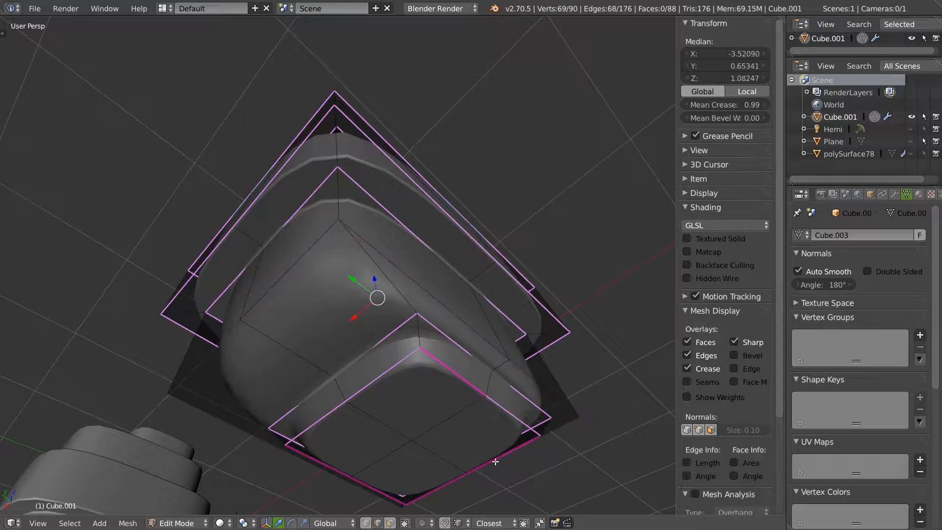
left_click(520, 443, "shift")
left_click(331, 467, "shift")
Apply an edge bevel weight to the selected loops and adjust their mean bevel weight to 0.64
middle_click_drag(330, 467, 440, 354)
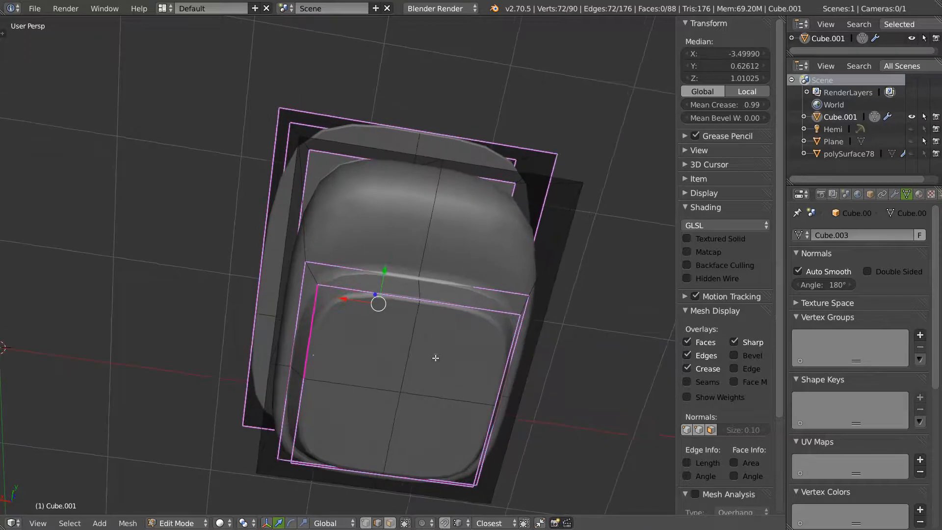
middle_click_drag(316, 340, 362, 336)
key("ctrl+e")
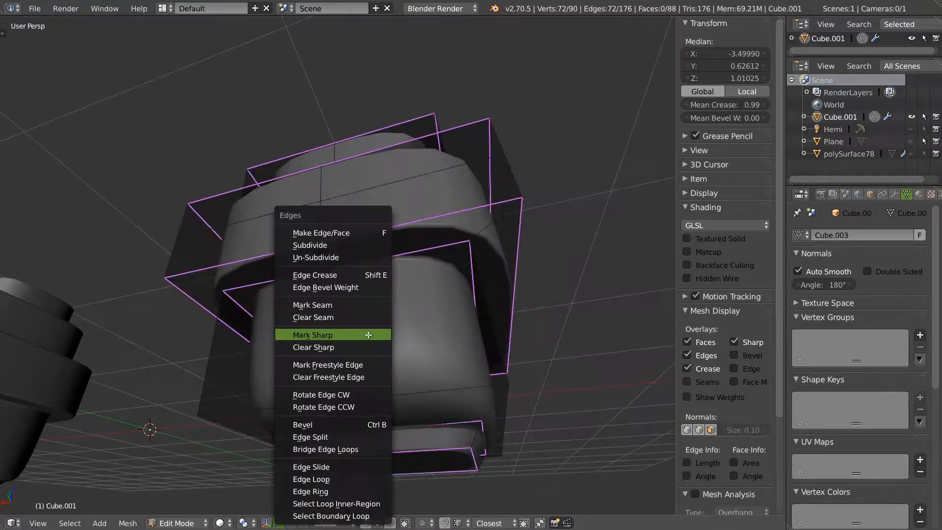
left_click(326, 288)
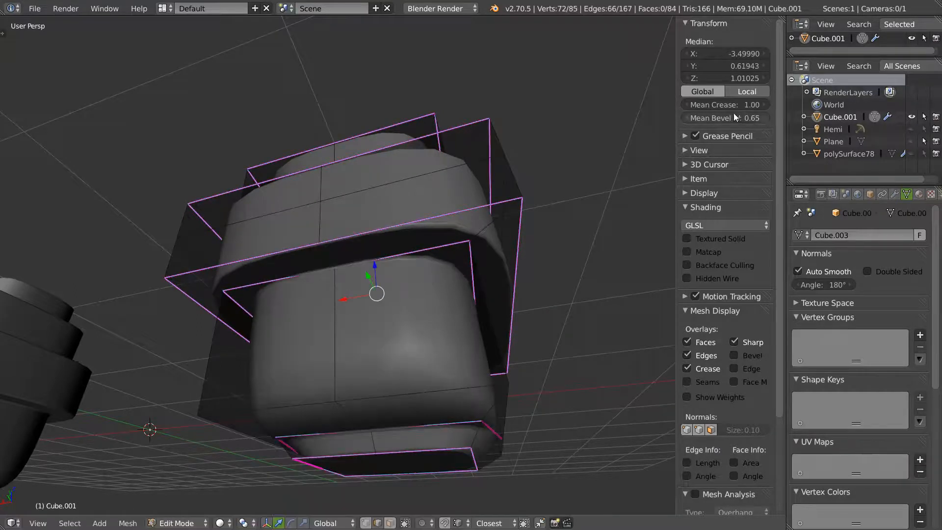
mouse_move(728, 117)
left_mouse_down()
mouse_move(714, 119)
mouse_move(756, 122)
mouse_move(718, 119)
left_mouse_up()
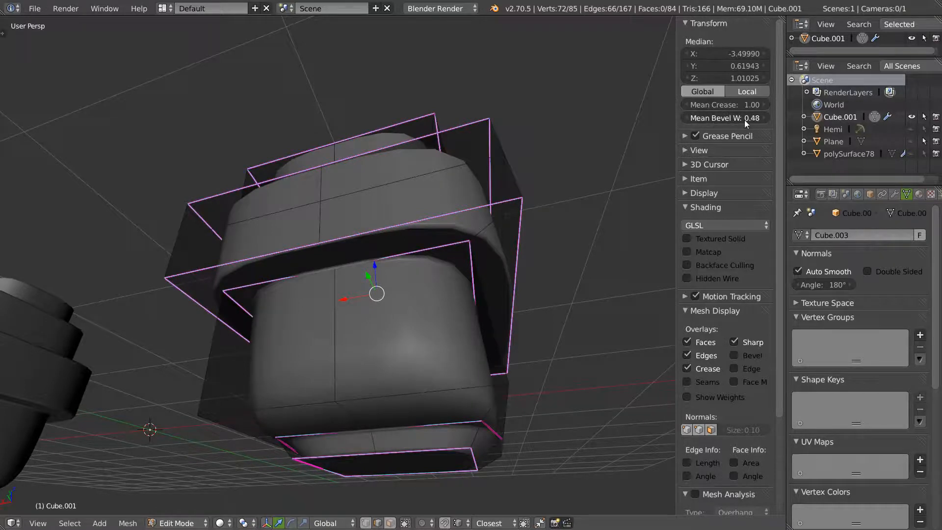
left_click_drag(753, 120, 756, 119)
Inspect the distorted underside of the block and remove the geometry of its uneven bottom step
middle_click_drag(470, 270, 392, 241)
key("Tab")
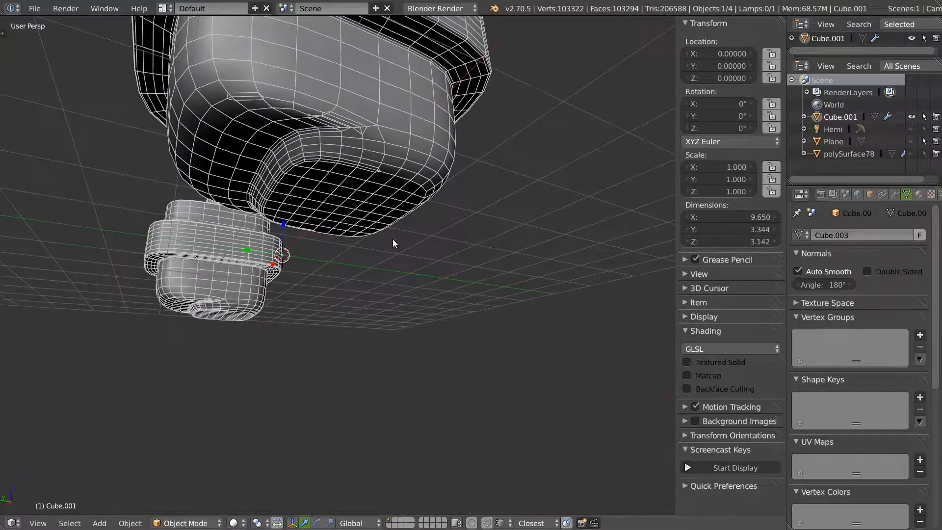
middle_click_drag(328, 199, 344, 194)
key("Tab")
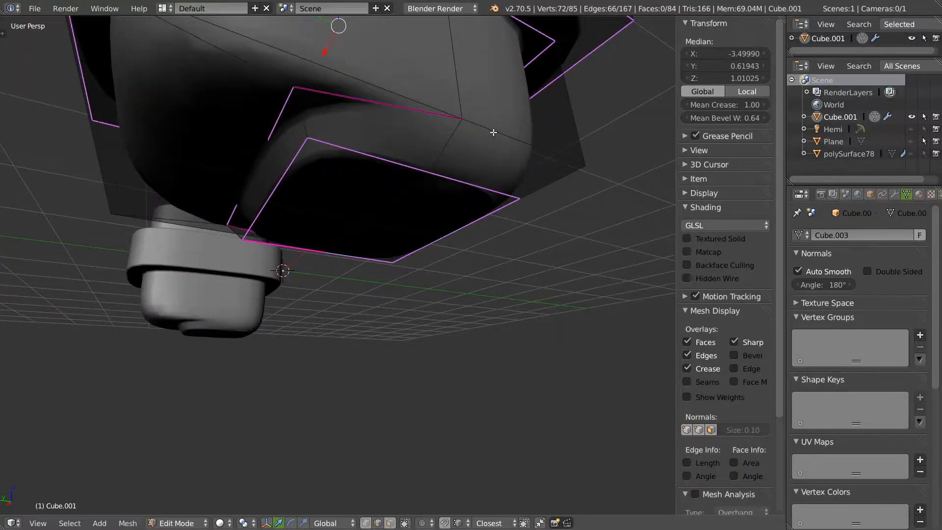
middle_click_drag(514, 135, 348, 122)
middle_click_drag(284, 151, 369, 164)
right_click(332, 149, "shift")
right_click(367, 164, "shift")
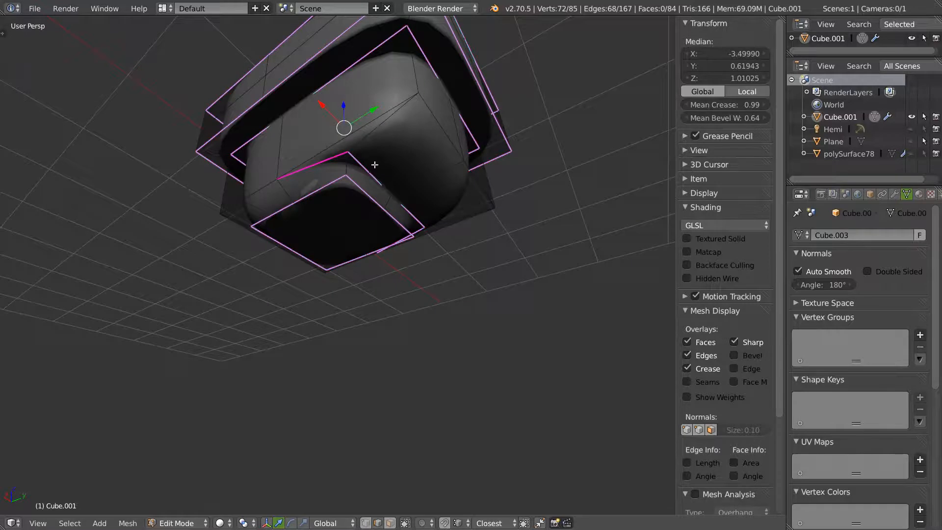
key("x")
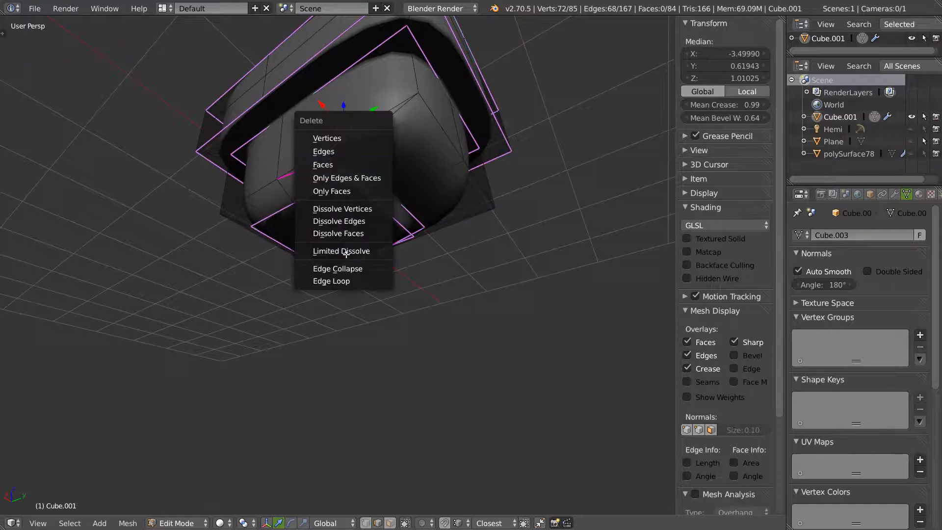
left_click(357, 251)
In face selection mode, select the block's four bottom faces and inset them by about 0.40
middle_click_drag(387, 186, 423, 123)
key("ctrl+Tab")
left_click(295, 156)
right_click(314, 129)
right_click(394, 103, "shift")
right_click(387, 169, "shift")
right_click(311, 194, "shift")
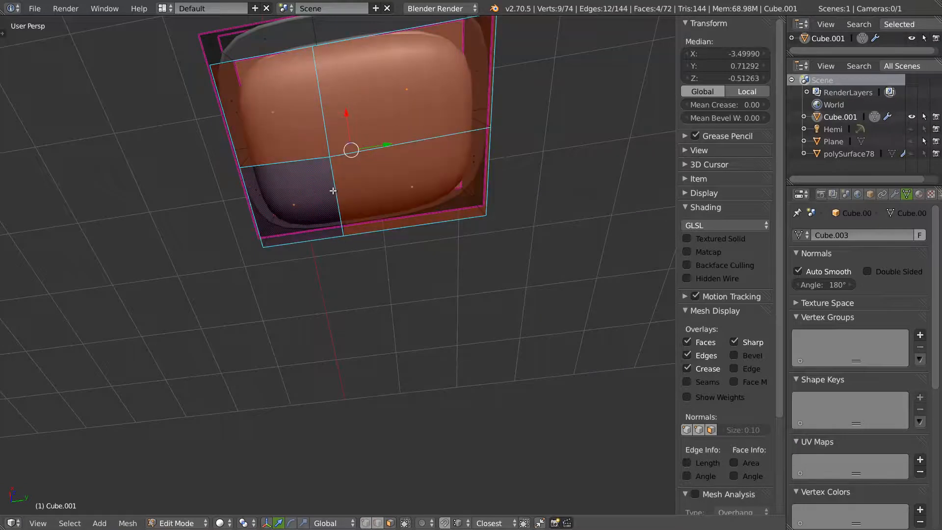
key("i")
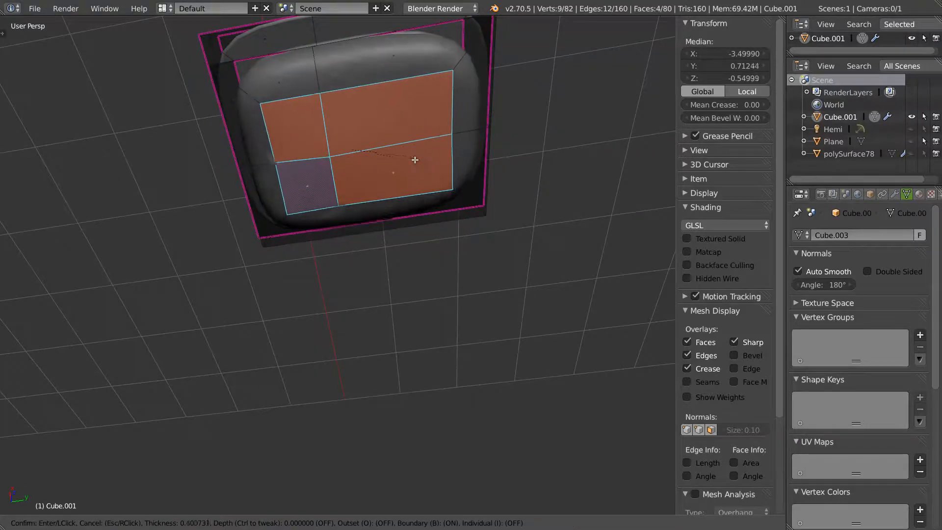
left_click(412, 160)
Extrude the inset bottom faces downward as a new step and flatten them with LoopTools
key("e")
left_click(360, 178)
middle_click_drag(360, 177, 530, 143)
key("w")
mouse_move(377, 171)
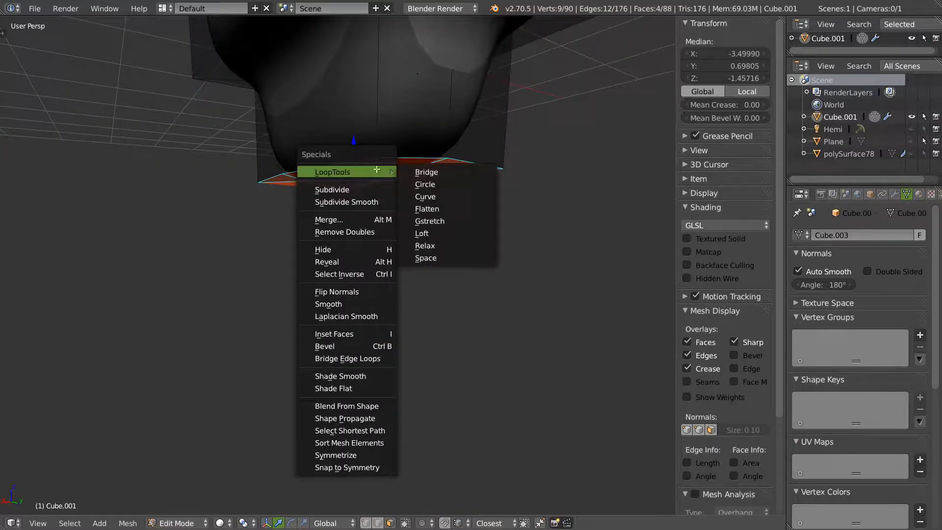
left_click(435, 209)
Switch to edge selection mode and turn off the Subdivision Surface modifier's viewport display
middle_click_drag(408, 129, 358, 166, "shift")
key("ctrl+Tab")
left_click(293, 319)
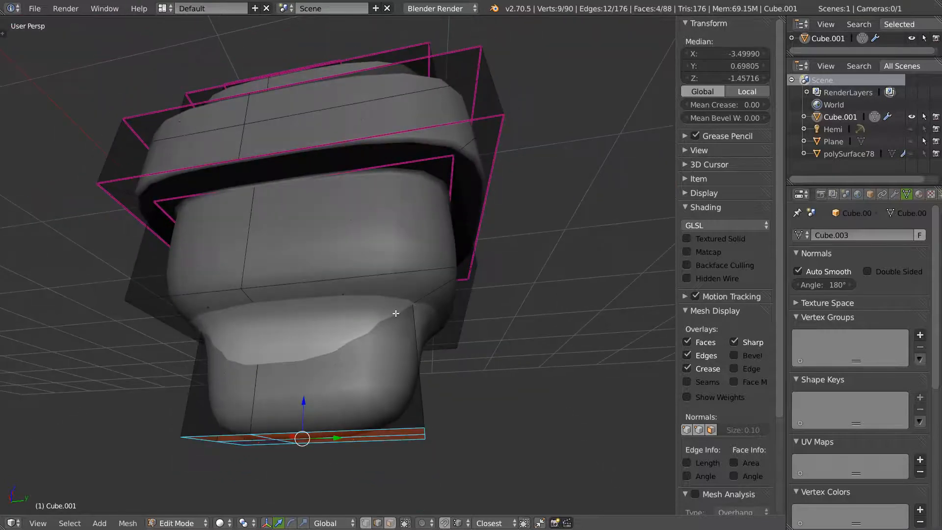
left_click(894, 194)
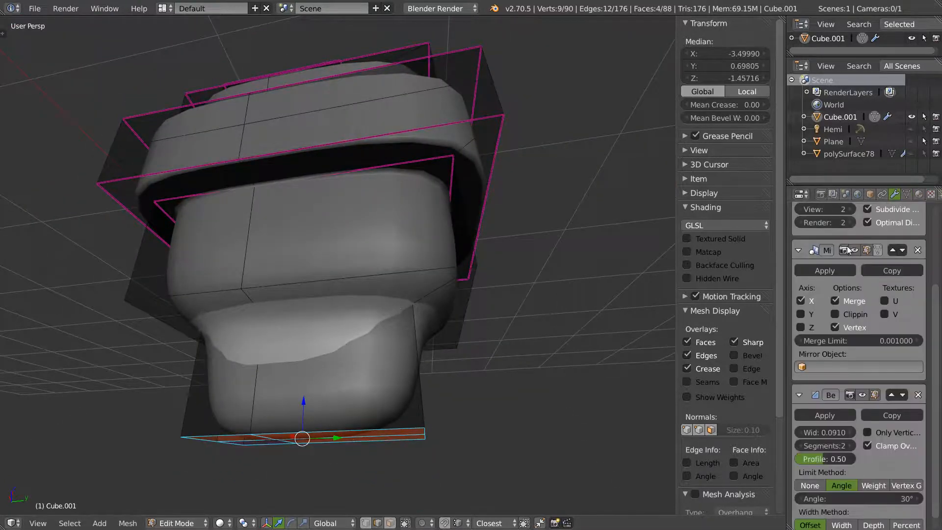
scroll(878, 244, "up", 5)
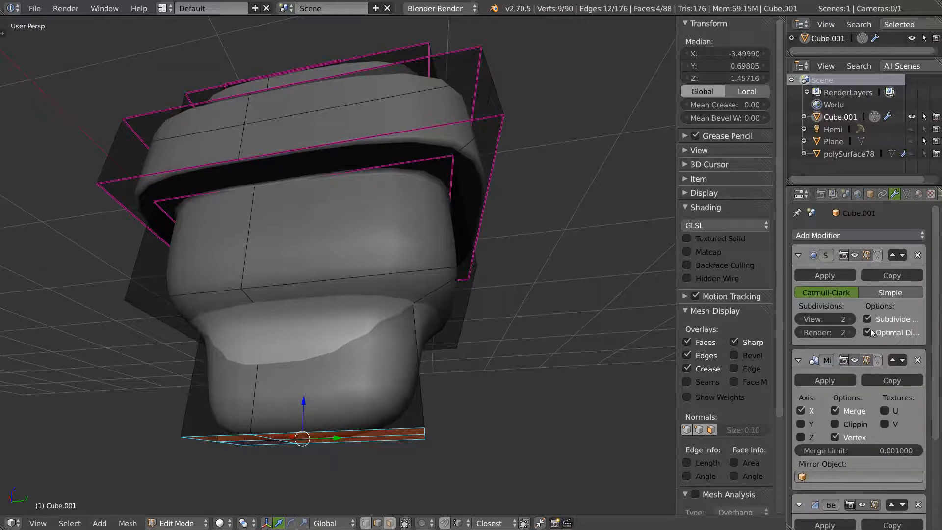
left_click(856, 255)
Turn off the Bevel modifier's viewport display and flatten the edge loop where the new bottom step joins the block, using LoopTools
right_click(357, 312, "alt")
middle_click_drag(357, 312, 255, 282)
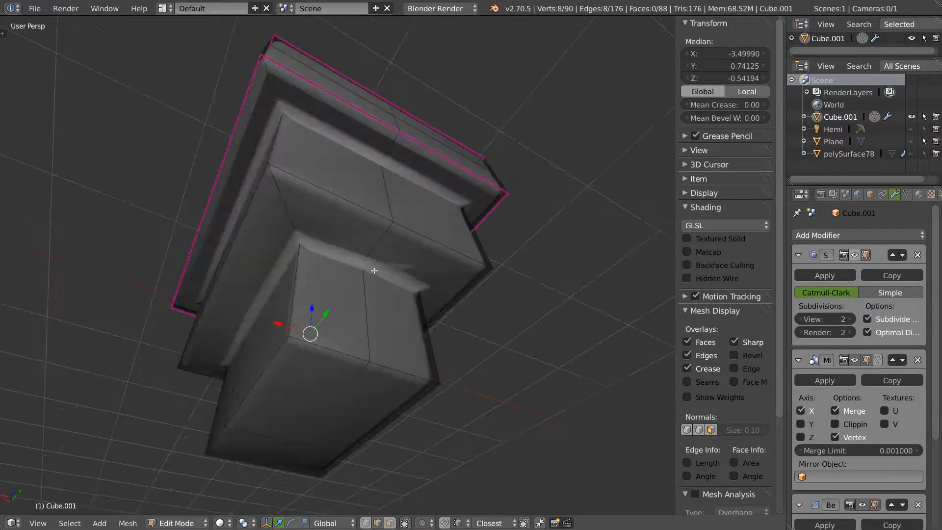
scroll(852, 319, "down", 4)
scroll(851, 318, "down", 1)
left_click(864, 394)
middle_click_drag(339, 262, 299, 250)
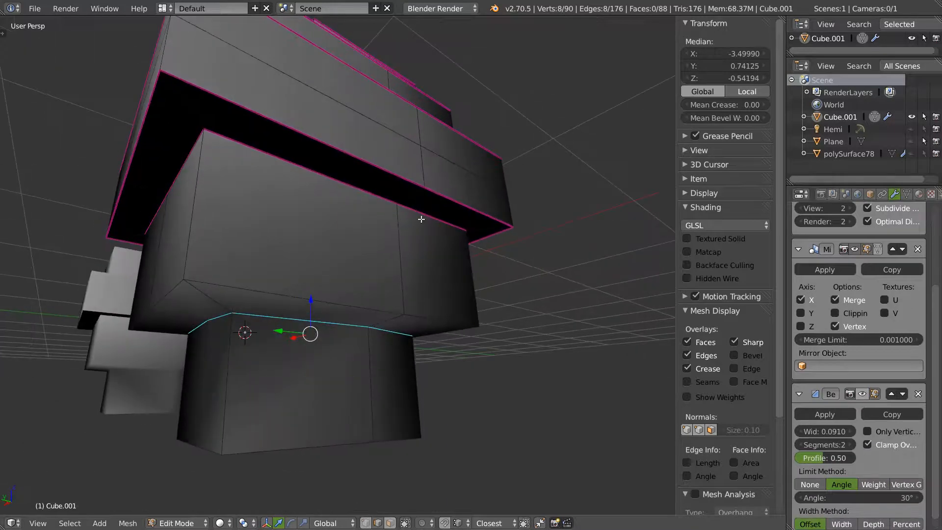
key("w")
mouse_move(422, 219)
left_click(464, 257)
Flatten the lower outer edge loop of the step directly above the new bottom step with LoopTools
middle_click_drag(463, 264, 344, 277)
right_click(401, 322, "alt")
key("w")
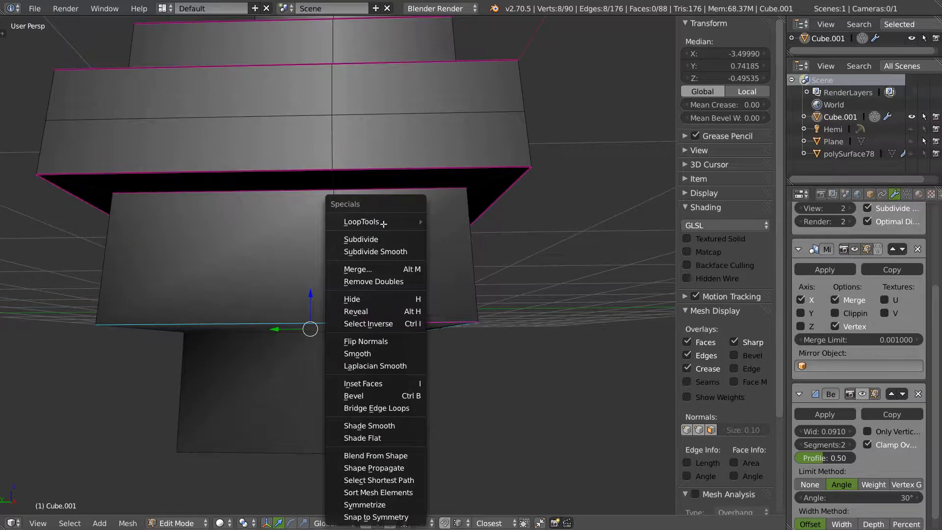
mouse_move(385, 225)
left_click(464, 256)
Extend the selection with the edge loops around the bottom step and the undersides of the steps above it
middle_click_drag(464, 256, 369, 239)
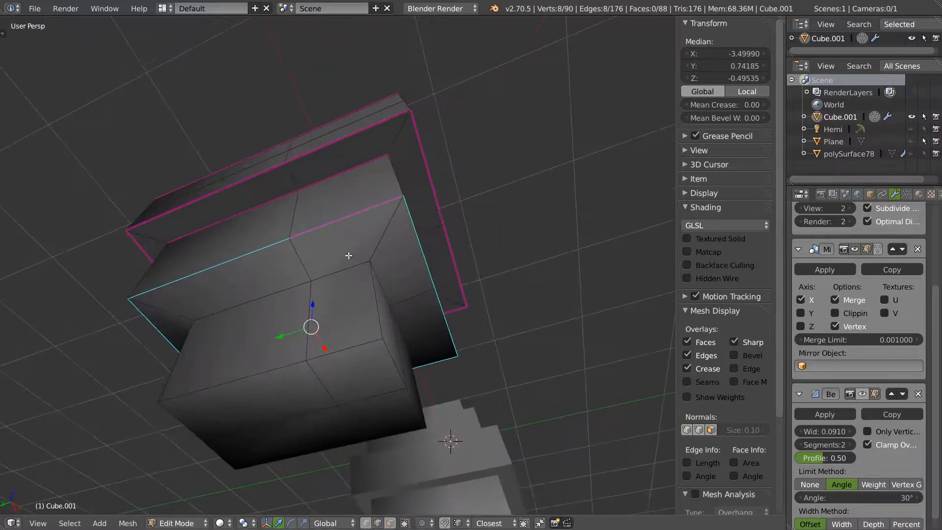
right_click(335, 277, "alt+shift")
right_click(360, 348, "alt+shift")
right_click(392, 352, "alt+shift")
right_click(331, 452, "alt+shift")
right_click(219, 455, "alt+shift")
right_click(249, 212, "alt+shift")
right_click(253, 176, "alt+shift")
right_click(256, 153, "alt+shift")
Add the horizontal edge loops around the block's upper steps to the selection
middle_click_drag(257, 154, 301, 124)
right_click(300, 105, "alt+shift")
right_click(297, 92, "alt+shift")
middle_click_drag(297, 92, 318, 249)
right_click(318, 250, "alt+shift")
right_click(227, 205, "alt+shift")
right_click(329, 172, "alt+shift")
right_click(442, 212, "alt+shift")
middle_click_drag(340, 246, 362, 326)
right_click(381, 318, "alt+shift")
Set the edge bevel weight of all selected loops to 1.00
mouse_move(307, 291)
middle_mouse_down()
mouse_move(309, 212)
mouse_move(316, 283)
middle_mouse_up()
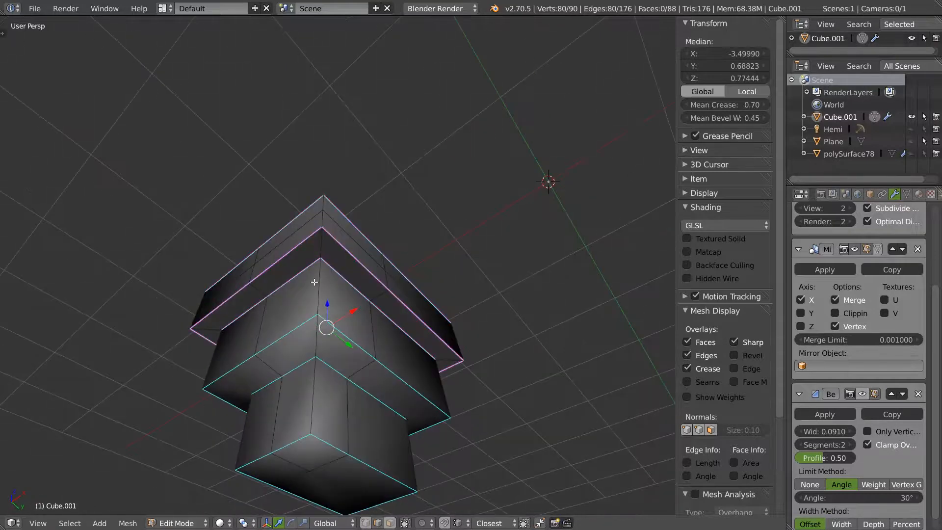
key("ctrl+e")
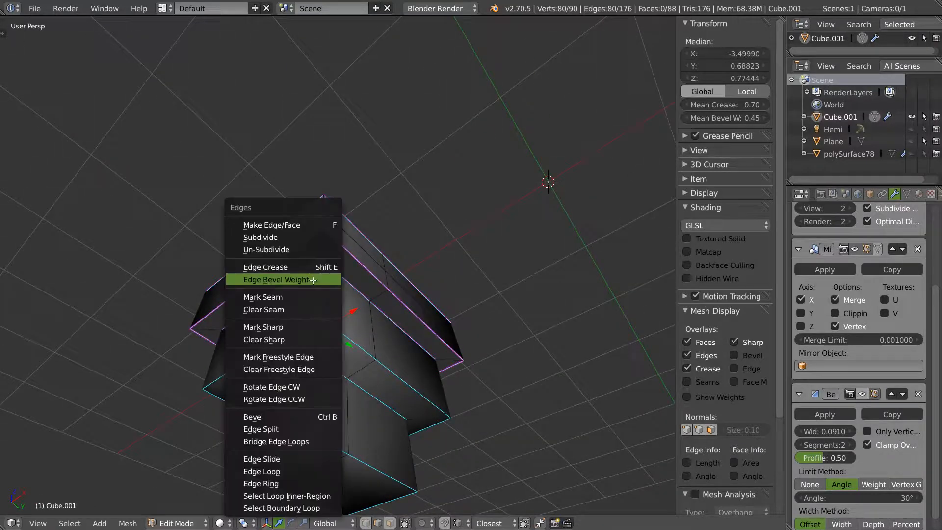
left_click(279, 281)
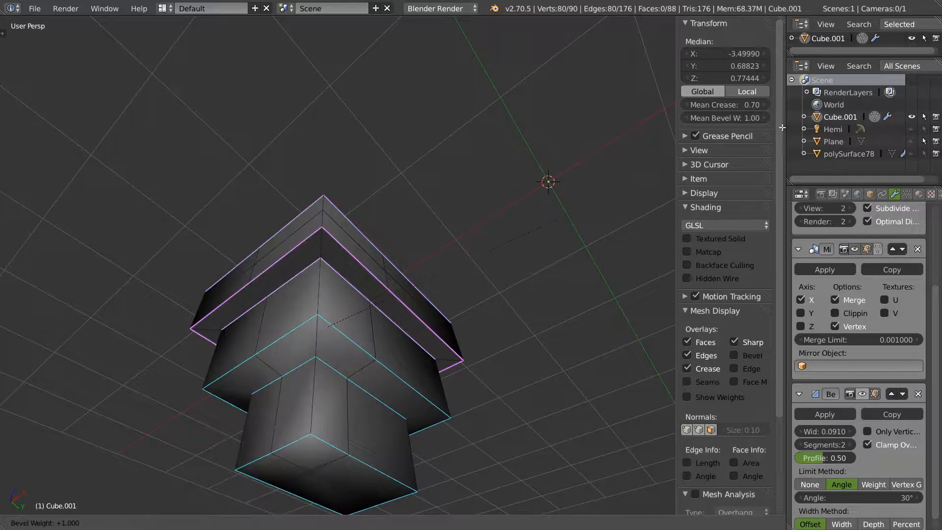
left_click(750, 120)
Return to Object Mode, turn the Bevel modifier's viewport display back on and set its limit method to Weight
middle_click_drag(478, 283, 498, 249)
key("Tab")
left_click(862, 394)
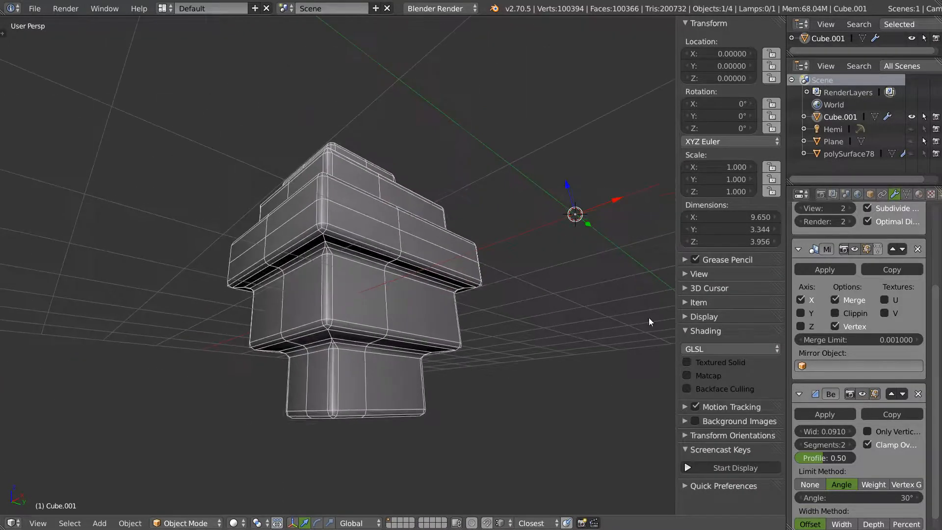
left_click(876, 483)
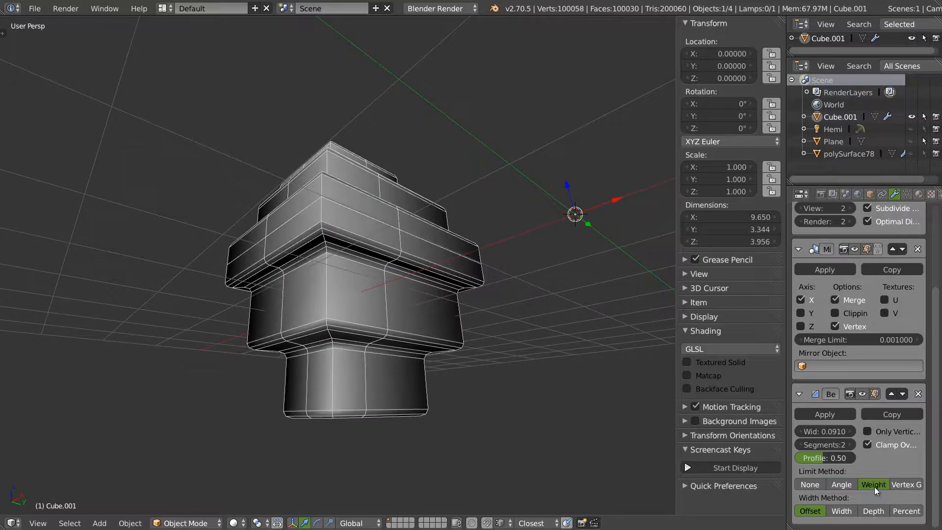
Return to Edit Mode and reduce the selected edges' mean bevel weight to 0.42
middle_click_drag(432, 366, 368, 237)
key("Tab")
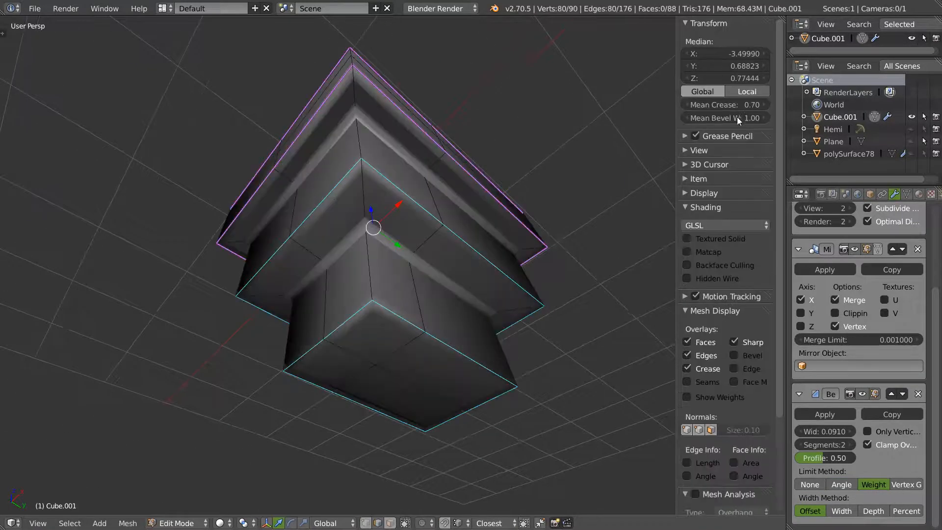
left_click_drag(731, 119, 702, 123)
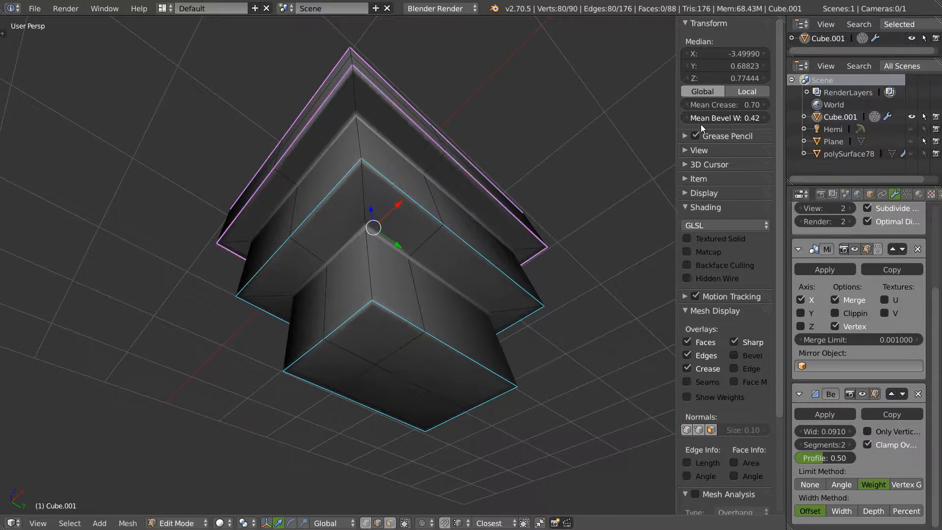
Examine the weighted bevels along the block's steps in Object Mode, from the side and close up
key("Tab")
middle_click_drag(367, 230, 390, 249)
scroll(426, 278, "up", 3)
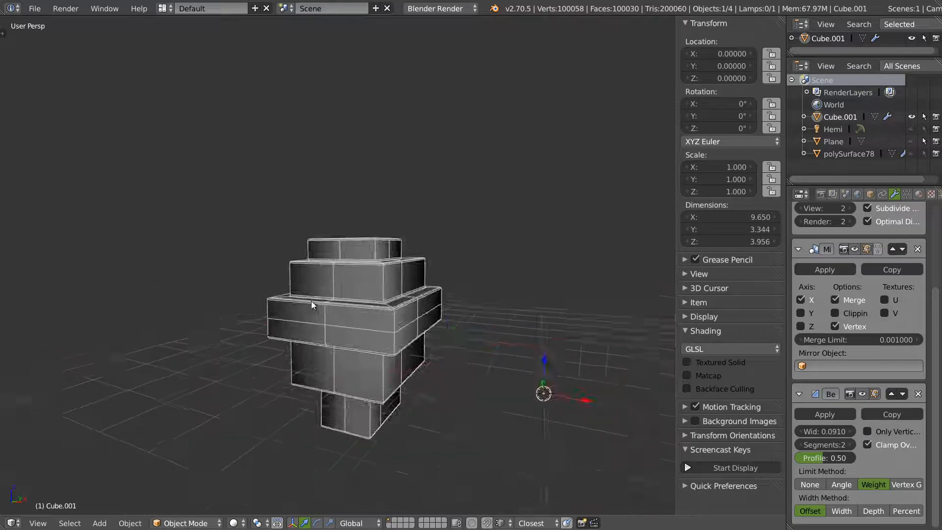
middle_click_drag(312, 301, 353, 299)
scroll(308, 270, "up", 5)
middle_click_drag(326, 256, 347, 295)
scroll(347, 295, "up", 3)
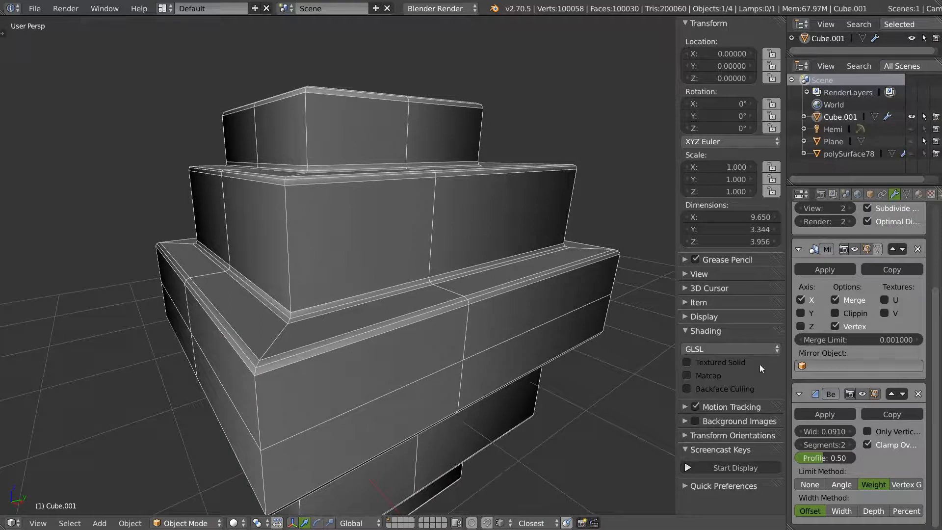
Lower the selected edges' mean bevel weight further and check the bevels in Object Mode
key("Tab")
left_click_drag(726, 119, 711, 120)
key("Tab")
scroll(322, 326, "down", 3)
middle_click_drag(322, 326, 336, 298)
scroll(337, 298, "up", 2)
In Edit Mode, select the vertical edge loops running down all four corners of the block
key("Tab")
right_click(230, 152, "alt")
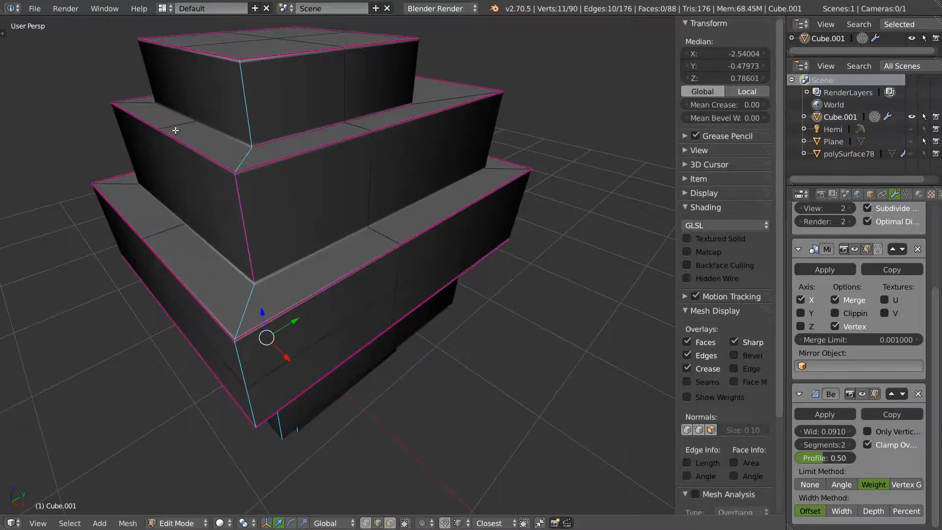
right_click(144, 64, "alt+shift")
right_click(422, 53, "alt+shift")
middle_click_drag(491, 229, 284, 212)
right_click(363, 173, "alt+shift")
scroll(482, 172, "down", 9)
middle_click_drag(385, 229, 363, 231)
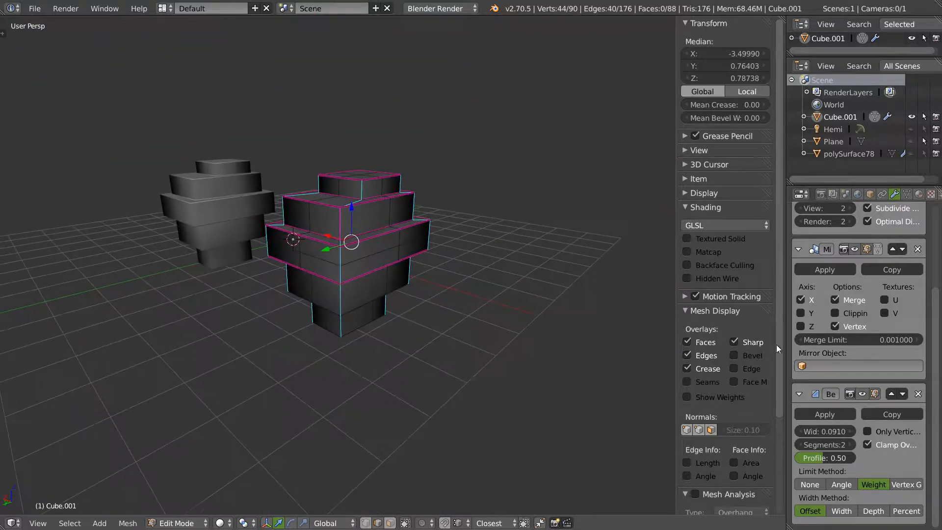
Set the bevel weight of the selected vertical corner edges to 1
key("ctrl+e")
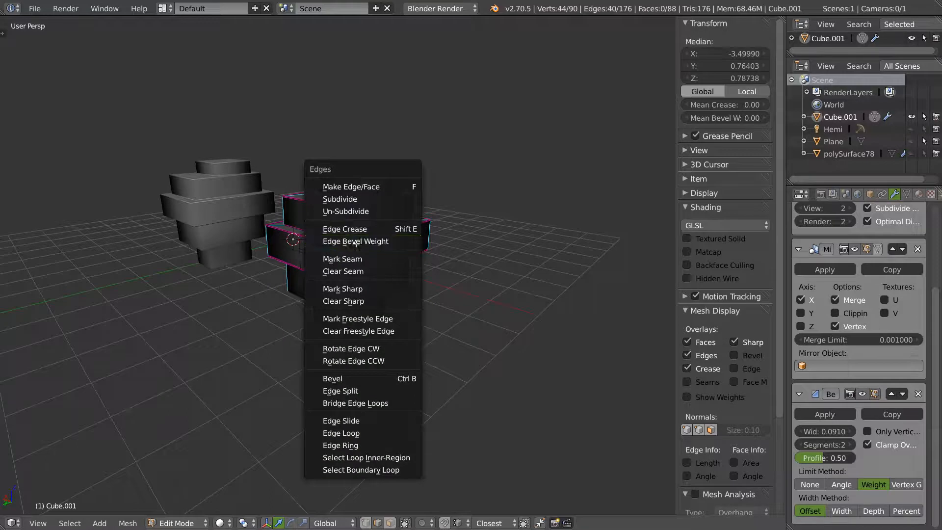
left_click(393, 244)
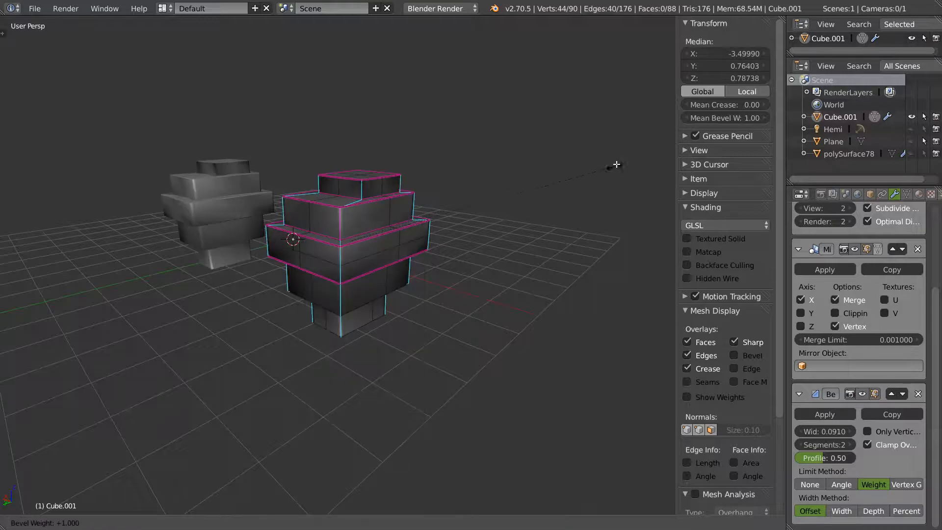
left_click(616, 165)
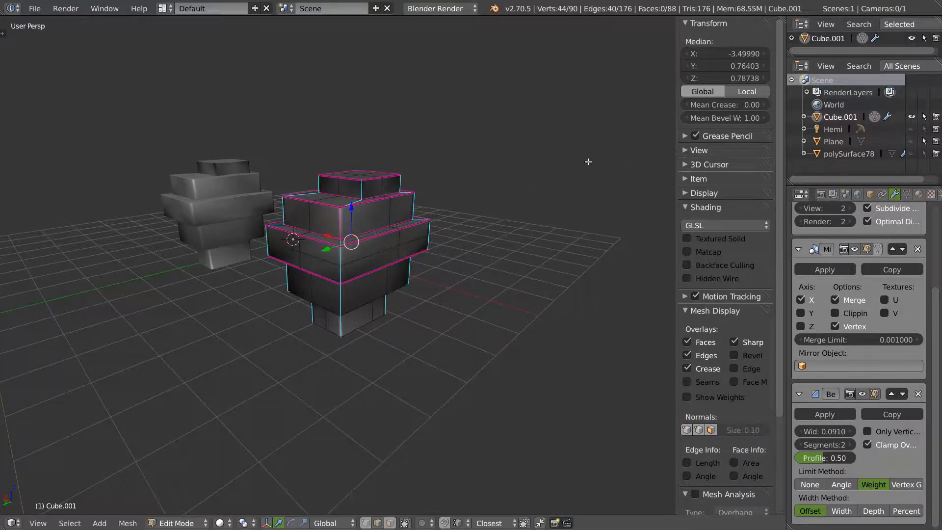
Add a second Bevel modifier limited by weight, with a width of 1.0
scroll(873, 339, "up", 3)
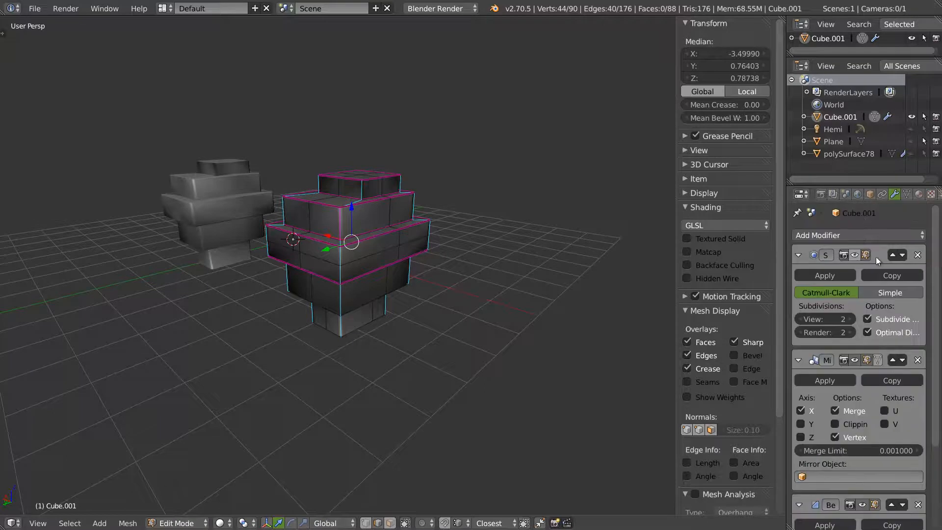
left_click(859, 236)
left_click(667, 277)
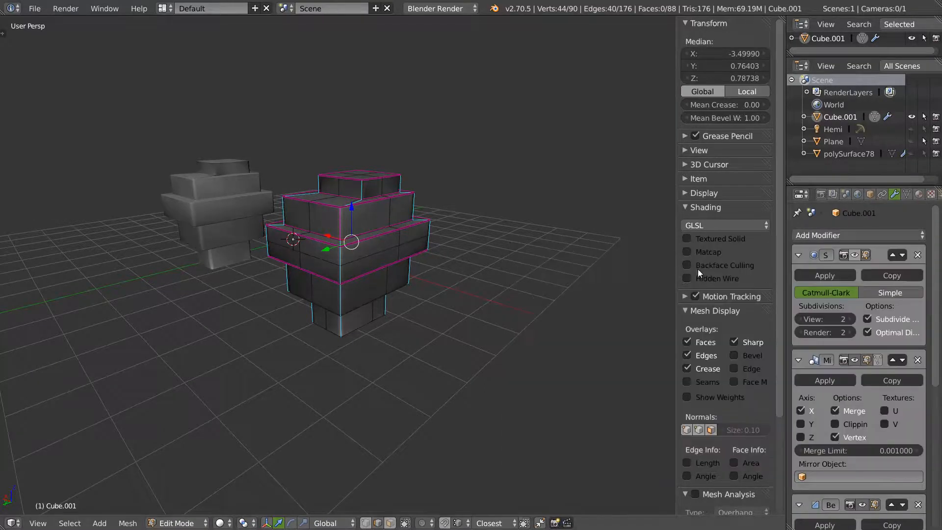
scroll(853, 473, "down", 5)
scroll(876, 424, "down", 1)
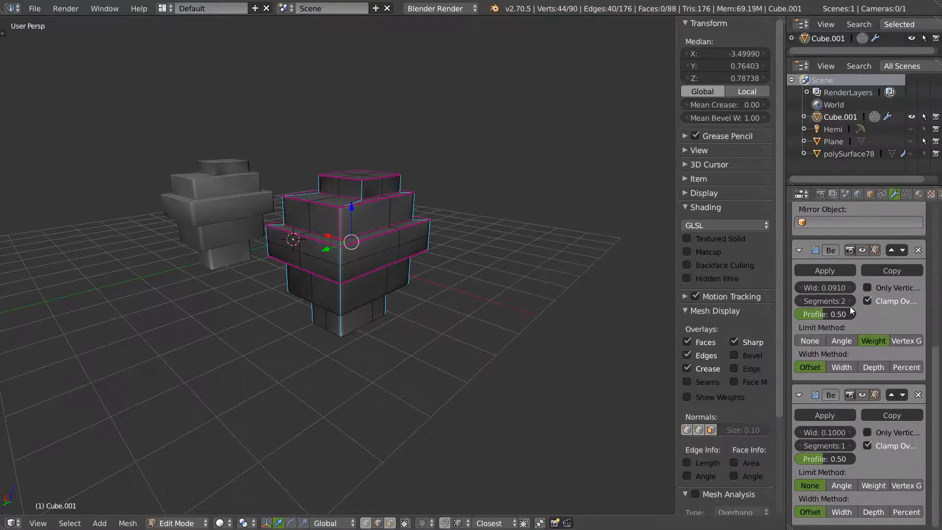
left_click(873, 485)
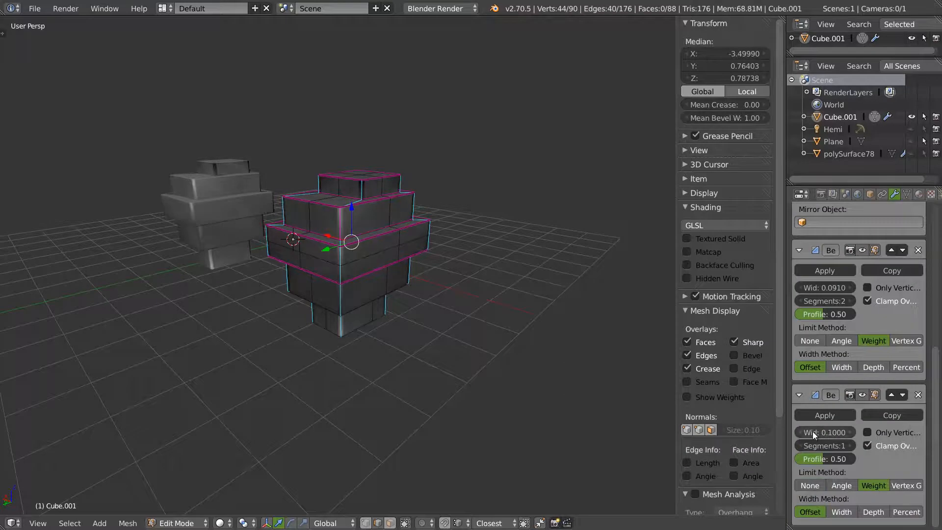
key("Return")
Inspect the bevelled block corners in Object Mode, and remove the second Bevel modifier
key("Tab")
scroll(366, 242, "up", 6)
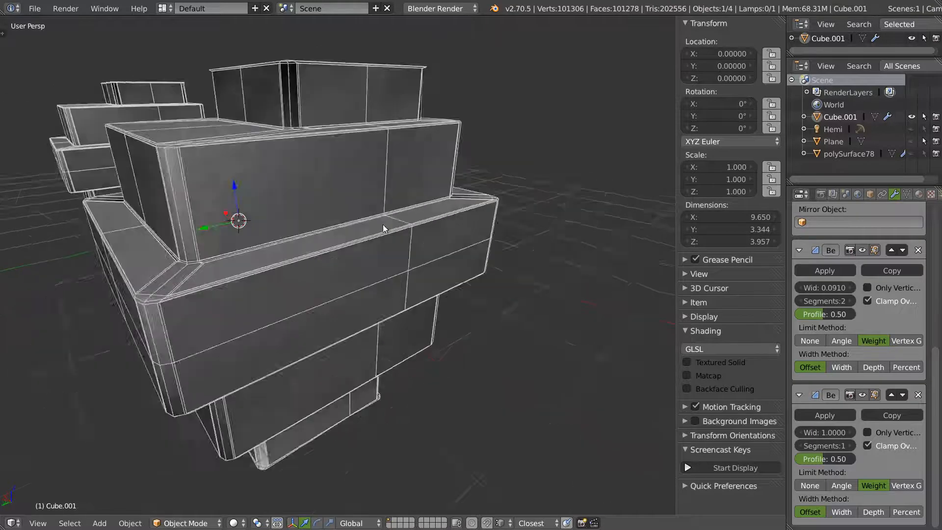
middle_click_drag(301, 189, 320, 206)
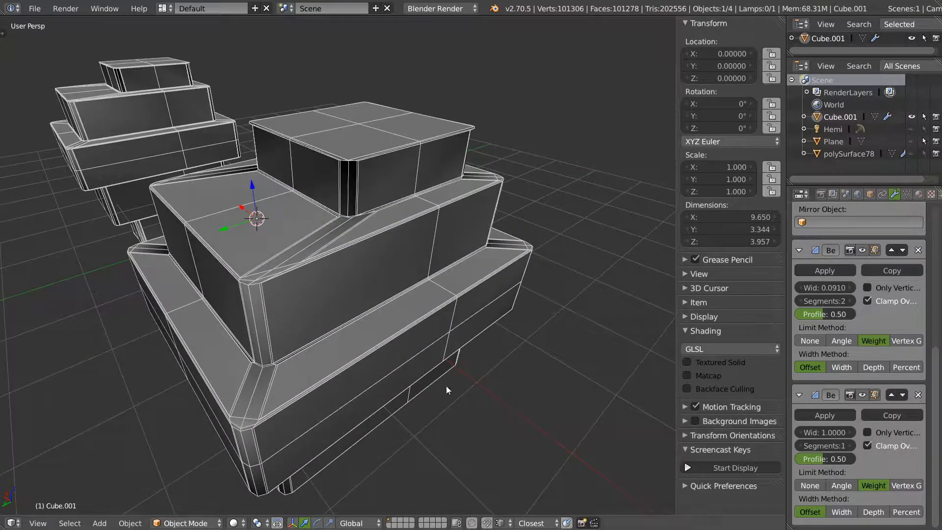
left_click(919, 395)
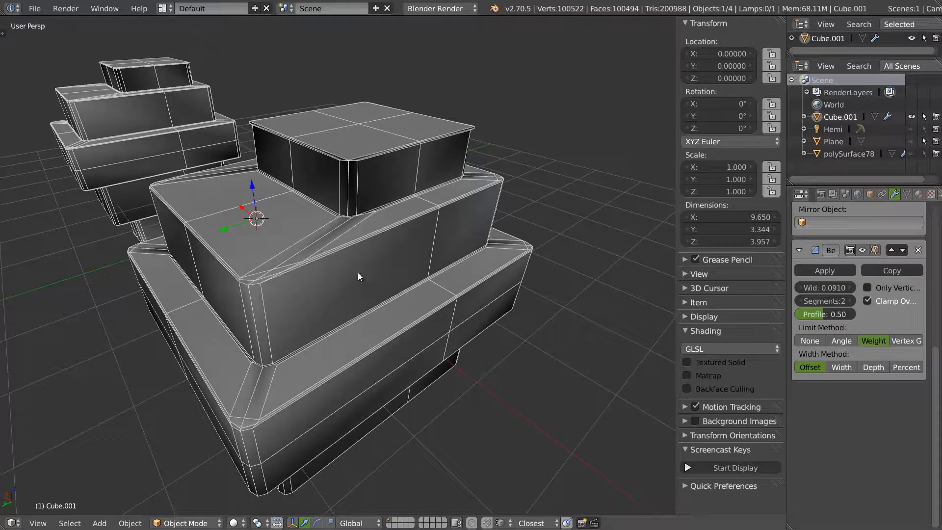
Set the mean bevel weight of the selected vertical corner edges to 0 and clear their sharp marks
key("Tab")
left_click_drag(734, 118, 418, 166)
key("ctrl+e")
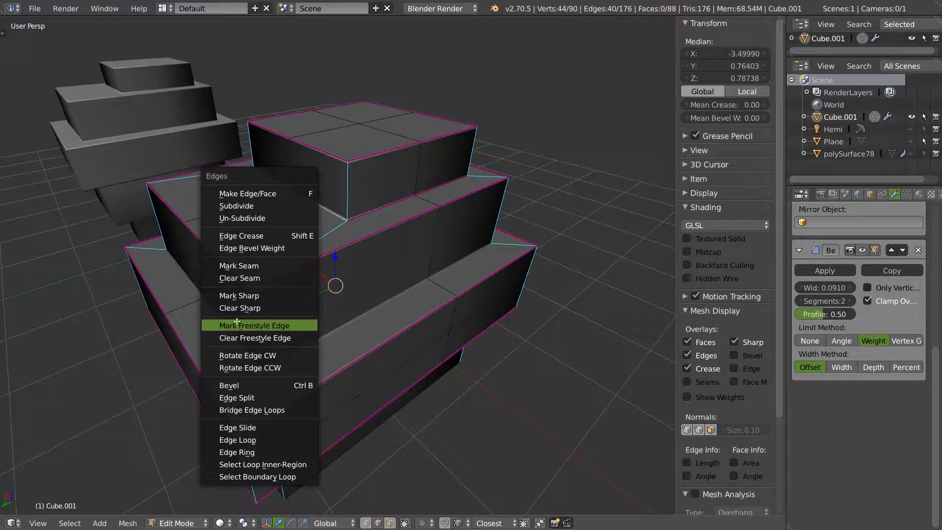
key("Tab")
scroll(434, 229, "down", 5)
middle_click_drag(434, 229, 368, 263)
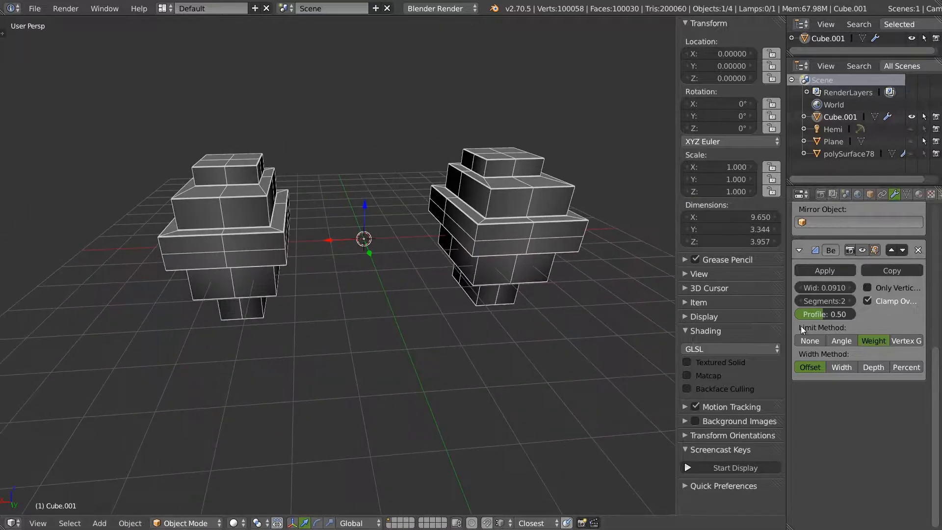
middle_click_drag(471, 242, 361, 264)
key("x")
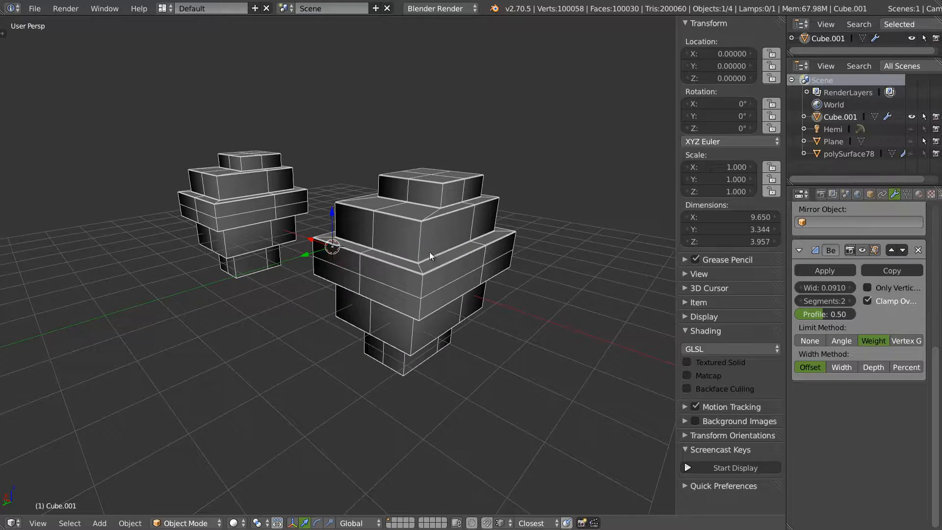
middle_click_drag(428, 254, 440, 246)
Show the Subdivision Surface modifier in the viewport and inspect the rounded block stack up close
key("Tab")
key("Tab")
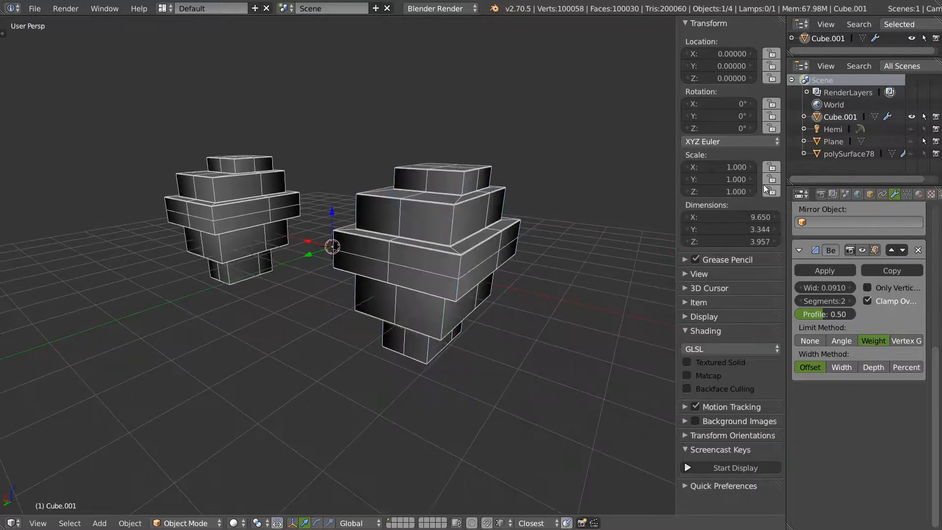
scroll(853, 261, "up", 6)
scroll(853, 261, "up", 5)
left_click(854, 255)
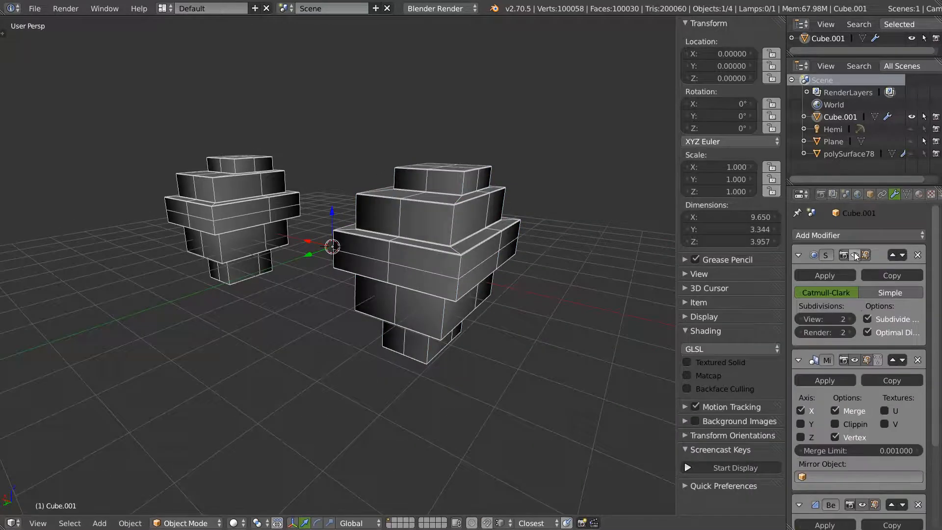
middle_click_drag(406, 250, 399, 240)
scroll(405, 228, "up", 5)
scroll(405, 229, "down", 1)
key("Tab")
key("Tab")
Move the Bevel modifier to the first place in the stack, above Subdivision Surface and Mirror
scroll(845, 250, "down", 5)
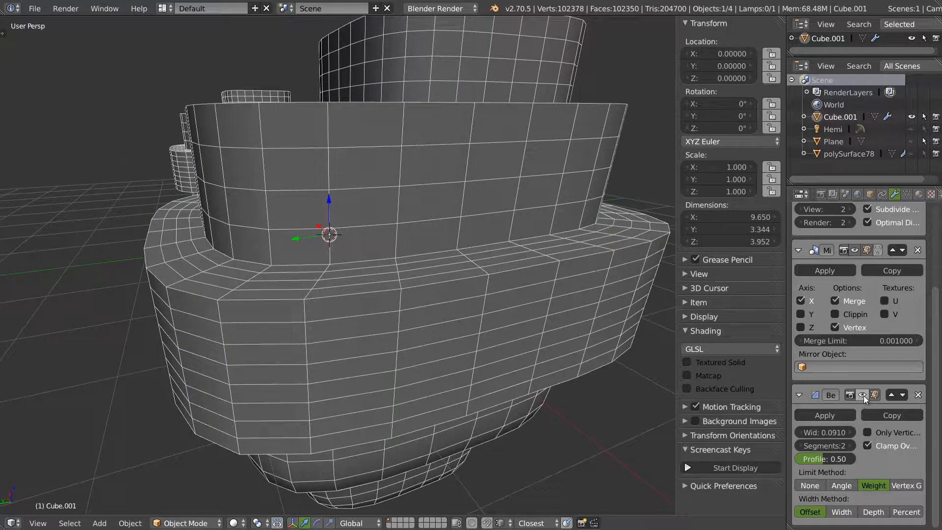
left_click(892, 395)
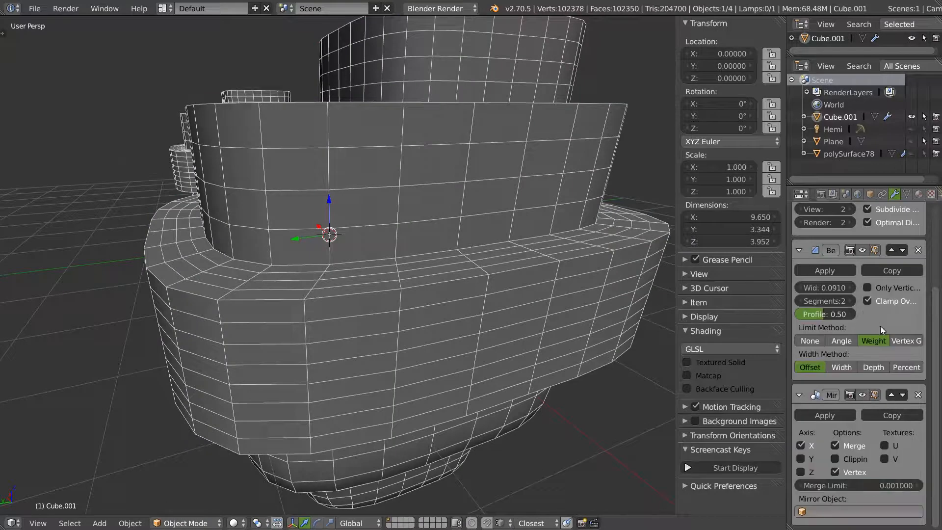
left_click(892, 251)
middle_click_drag(378, 240, 398, 260)
scroll(396, 248, "up", 2)
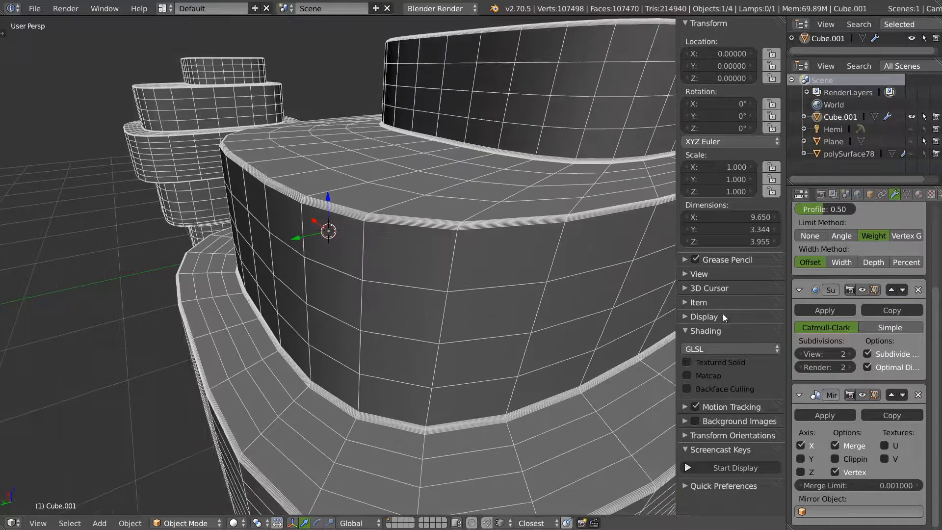
Set the Bevel modifier to 1 segment and turn off the object's wire display
scroll(825, 314, "up", 5)
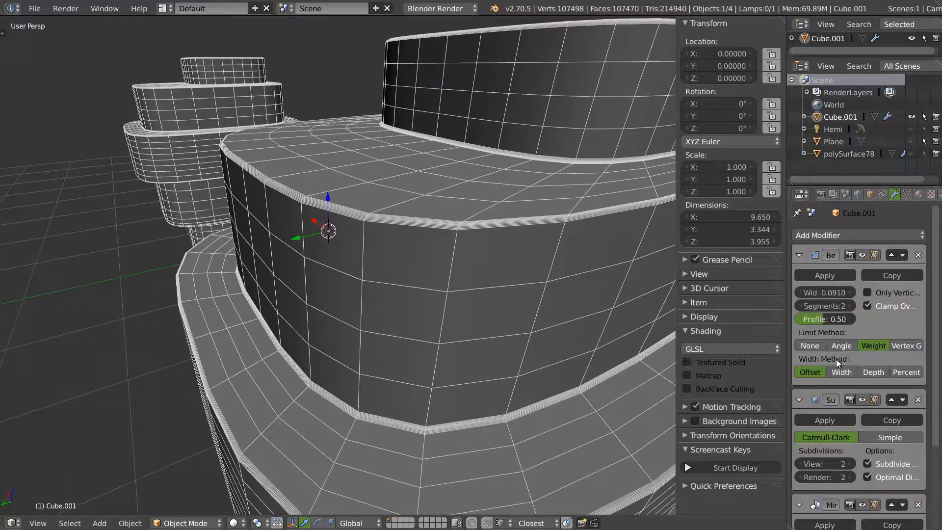
left_click(798, 310)
key("Tab")
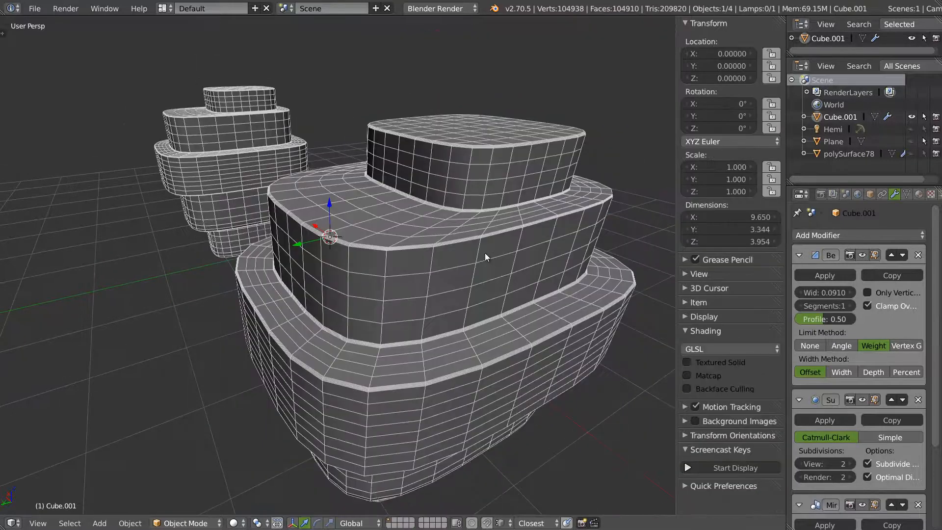
key("w")
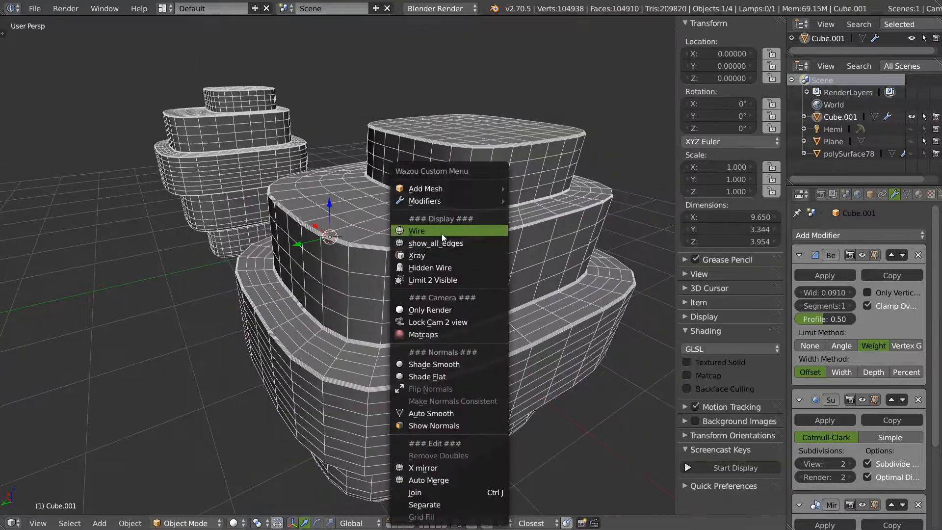
left_click(420, 234)
Select the three horizontal edge loops around the two lowest blocks and set their bevel weight to about 0.29
mouse_move(420, 294)
middle_mouse_down()
mouse_move(433, 281)
mouse_move(404, 276)
mouse_move(419, 187)
mouse_move(405, 252)
mouse_move(419, 250)
mouse_move(437, 288)
middle_mouse_up()
key("Tab")
right_click(406, 320, "alt")
right_click(413, 316, "alt+shift")
right_click(446, 455, "alt+shift")
right_click(494, 458, "alt+shift")
right_click(558, 485, "alt+shift")
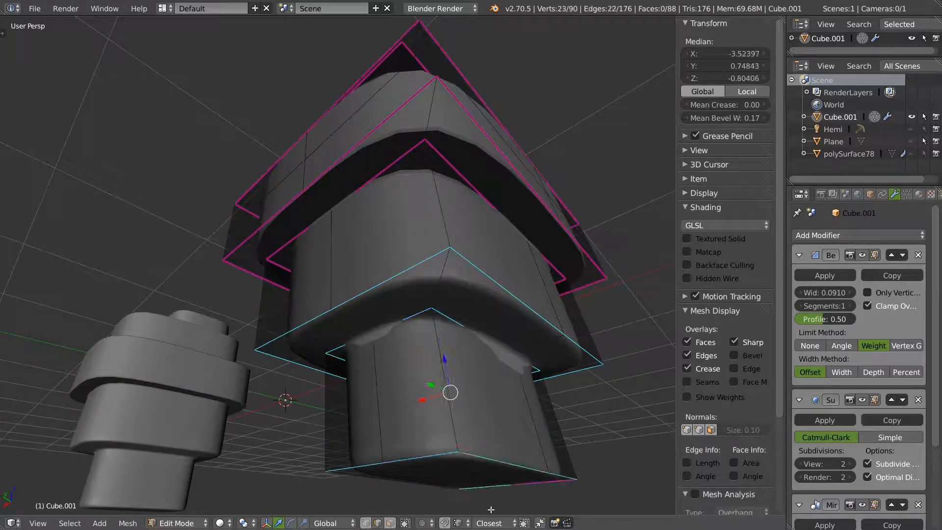
right_click(396, 484, "alt+shift")
key("ctrl+e")
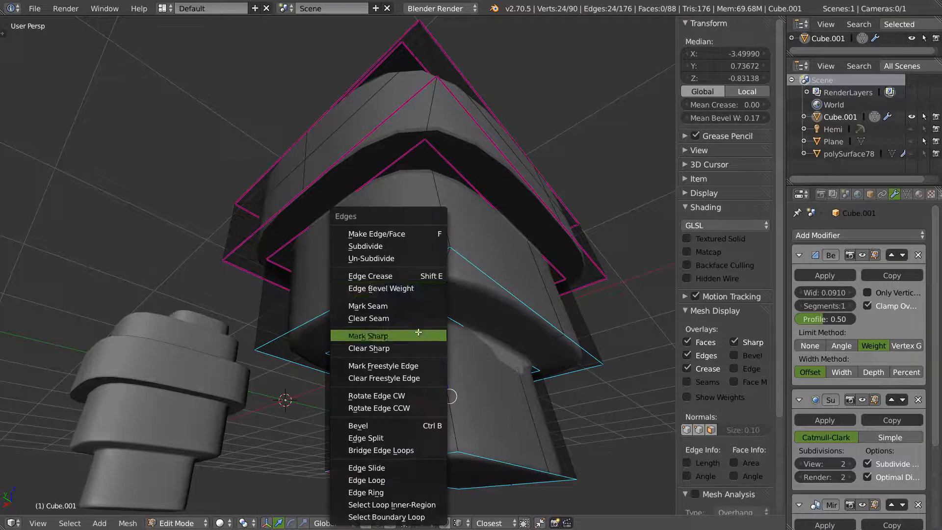
left_click(397, 288)
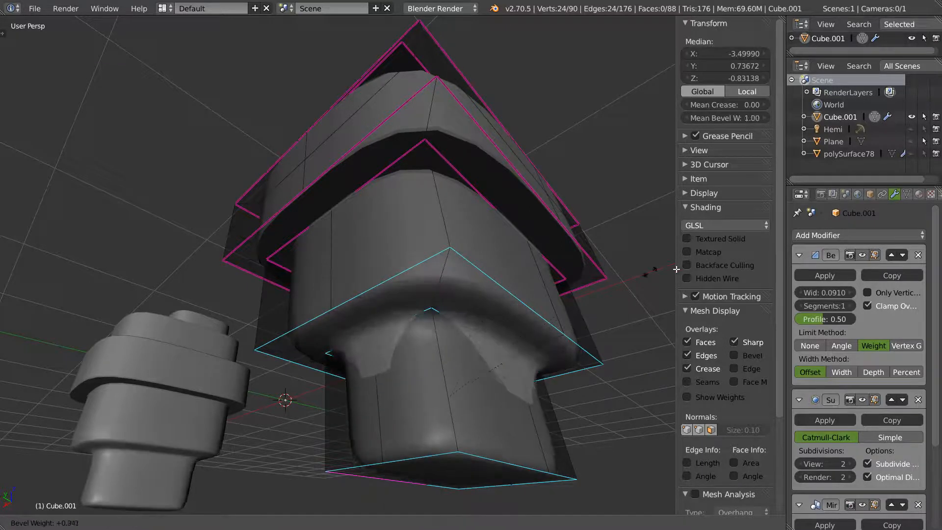
left_click(574, 350)
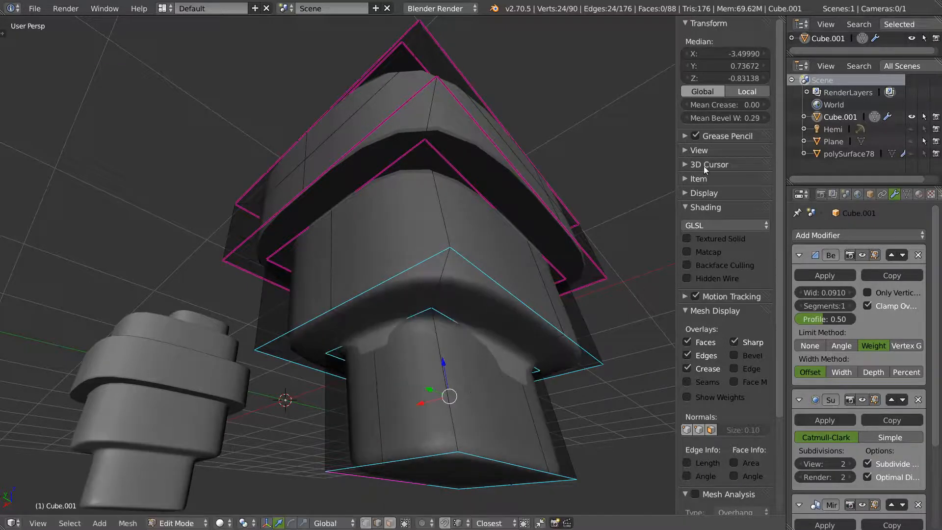
Set the mean bevel weight of the selected lower loops to 0.17 and check the result in Object Mode
right_click(461, 197)
key("ctrl+z")
left_click(727, 118)
type(".17")
key("Return")
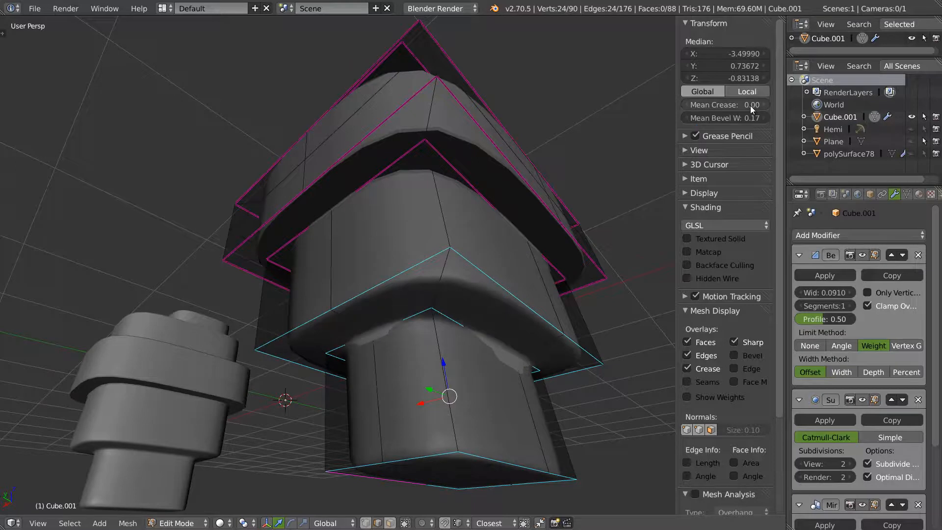
key("Tab")
middle_click_drag(484, 242, 480, 238)
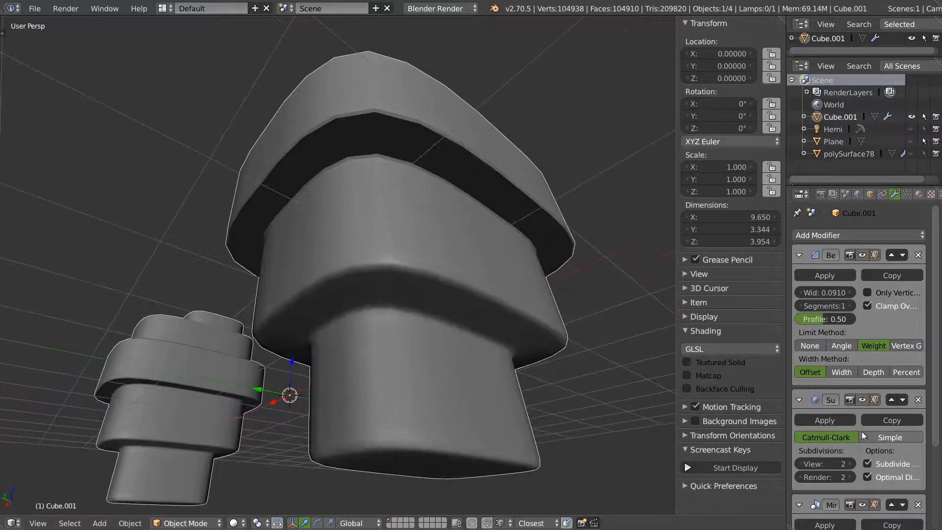
Set the Bevel modifier to 2 segments and inspect the edges of the stacked blocks
left_click(850, 304)
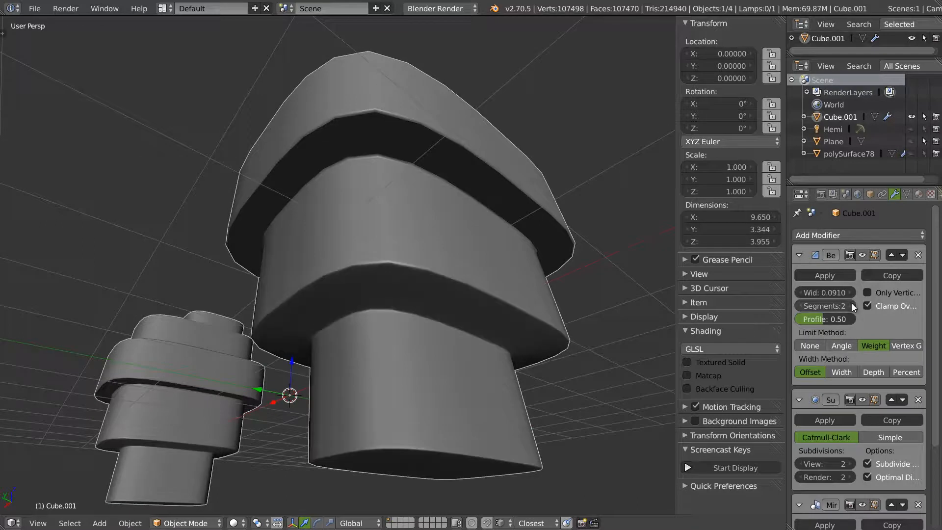
middle_click_drag(420, 237, 329, 280)
scroll(415, 246, "down", 3)
scroll(329, 280, "up", 2)
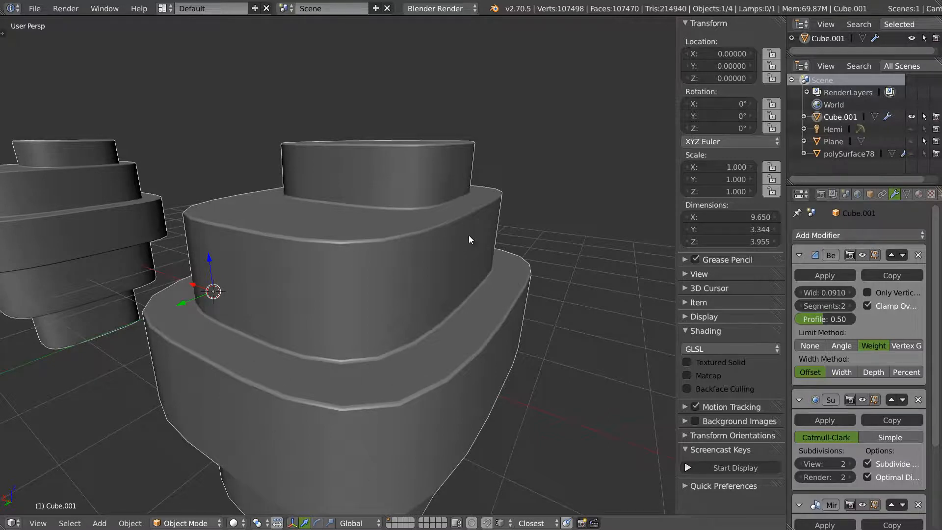
scroll(476, 231, "down", 3)
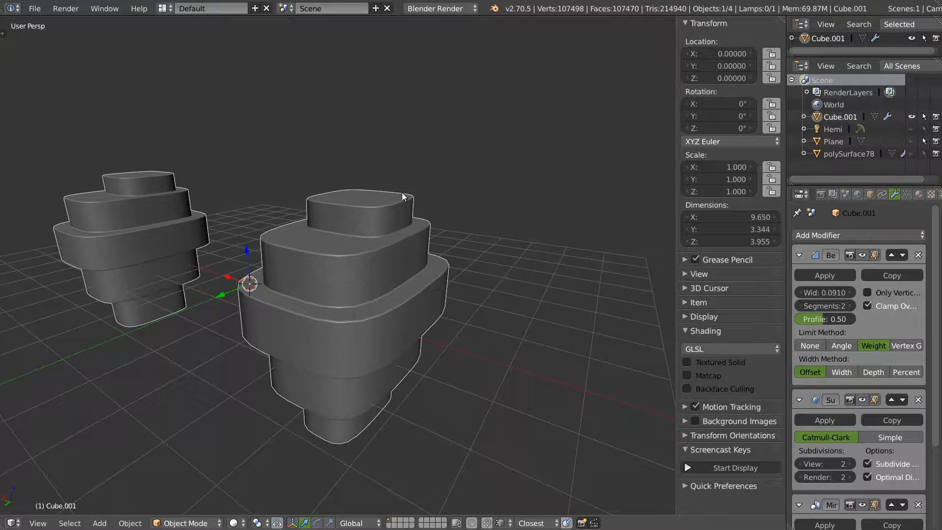
Add the horizontal edge loops of the upper blocks to the selection and clear the sharp marks on all selected loops
key("Tab")
right_click(297, 366, "alt+shift")
right_click(304, 318, "alt+shift")
right_click(311, 301, "alt+shift")
right_click(324, 256, "alt+shift")
right_click(342, 224, "alt+shift")
right_click(353, 205, "alt+shift")
right_click(387, 201, "alt+shift")
right_click(387, 183, "alt+shift")
right_click(331, 185, "alt+shift")
middle_click_drag(303, 339, 338, 281)
right_click(318, 216, "alt+shift")
key("ctrl+e")
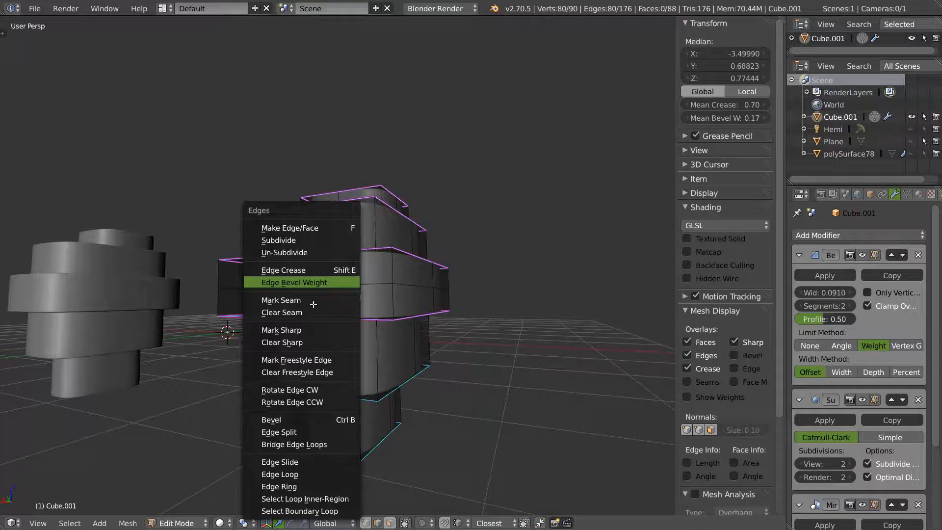
left_click(301, 342)
Set the mean bevel weight of all selected horizontal loops to 0 and check the shape in Object Mode
middle_click_drag(314, 334, 396, 299)
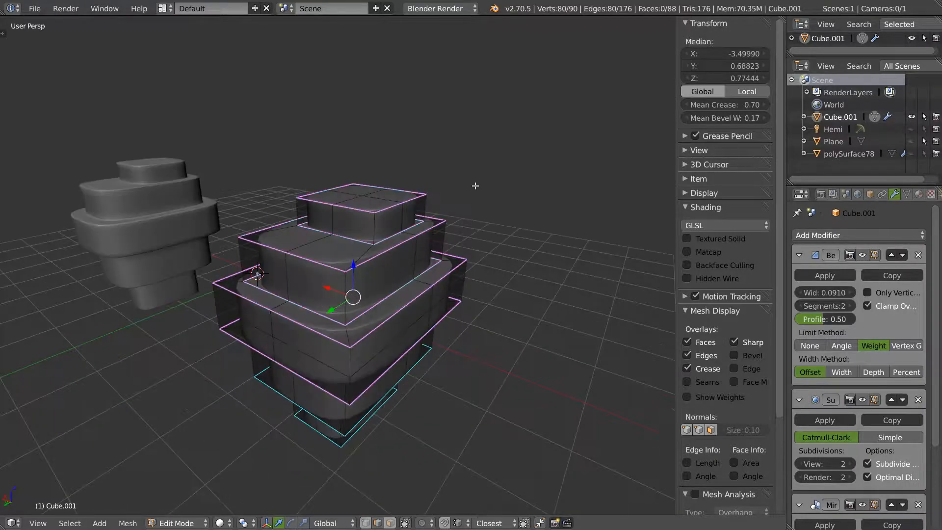
left_click_drag(722, 117, 578, 127)
mouse_move(383, 267)
middle_mouse_down()
mouse_move(381, 199)
mouse_move(390, 279)
mouse_move(392, 260)
mouse_move(390, 268)
middle_mouse_up()
key("Tab")
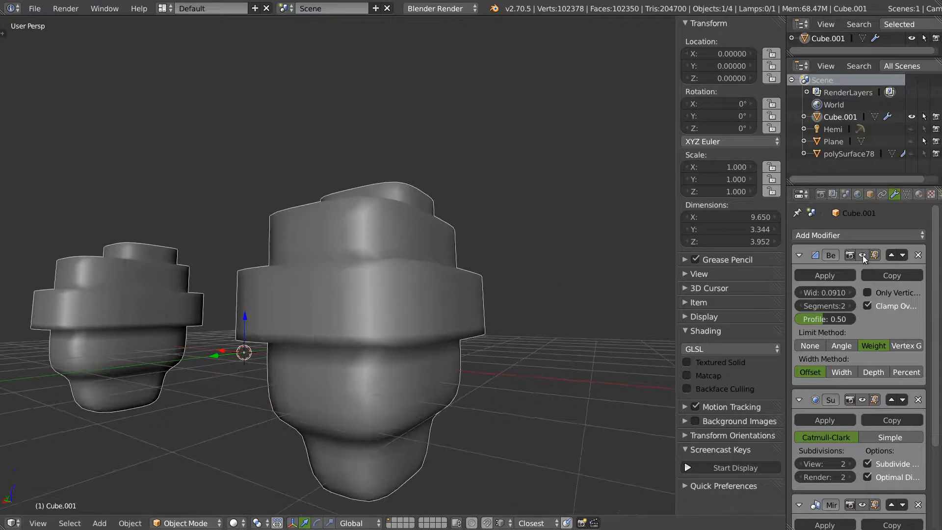
Set the mean crease of the selected horizontal loops to 0 on the stacked blocks
scroll(400, 293, "up", 5)
key("Tab")
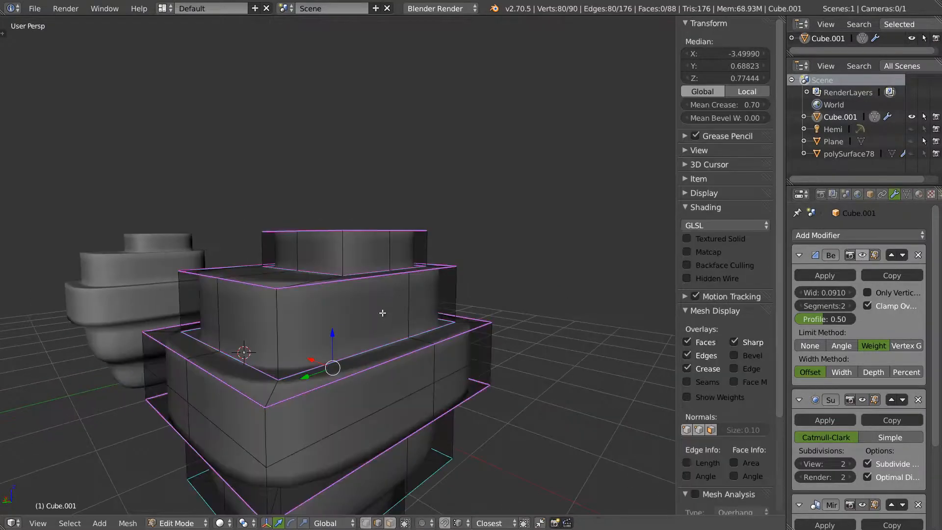
key("ctrl+e")
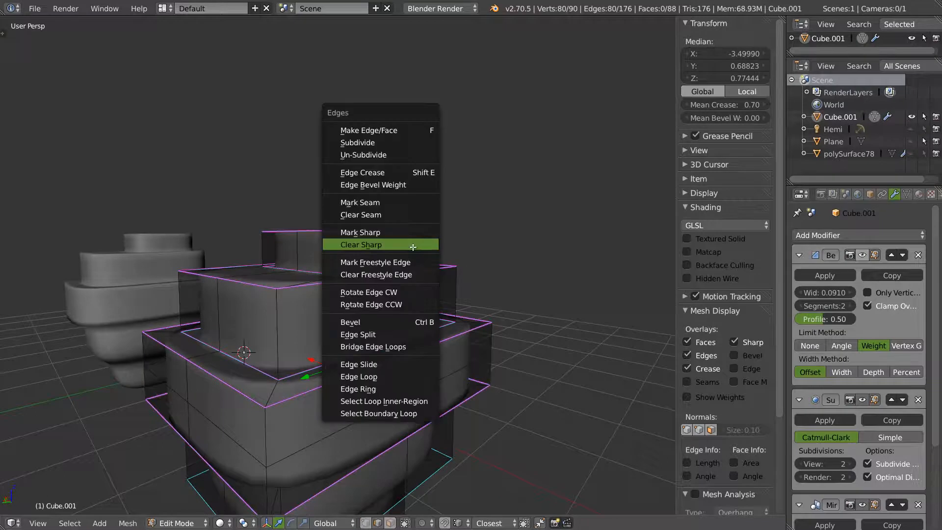
left_click(371, 186)
left_click(732, 102)
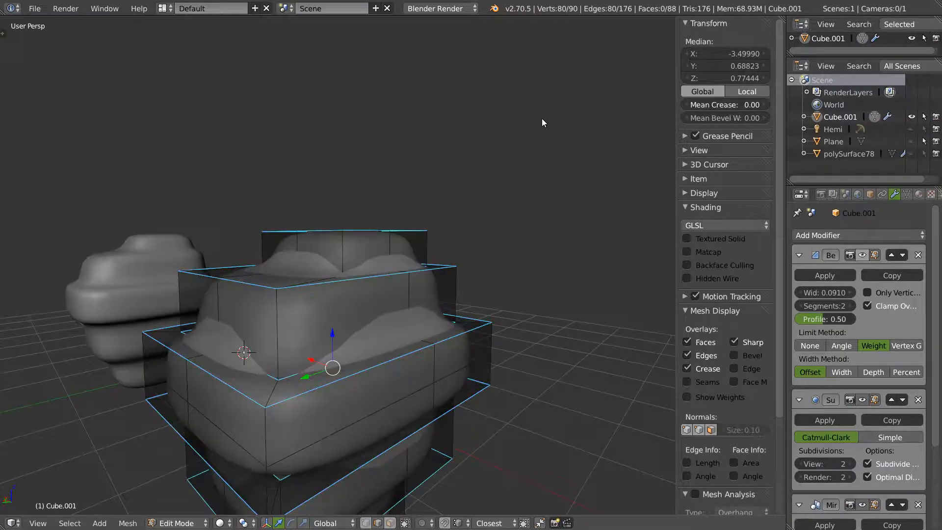
middle_click_drag(388, 299, 391, 237)
Set the mean crease of the selected horizontal loops to 1.00 and inspect the block stack in Object Mode
left_click_drag(716, 109, 756, 98)
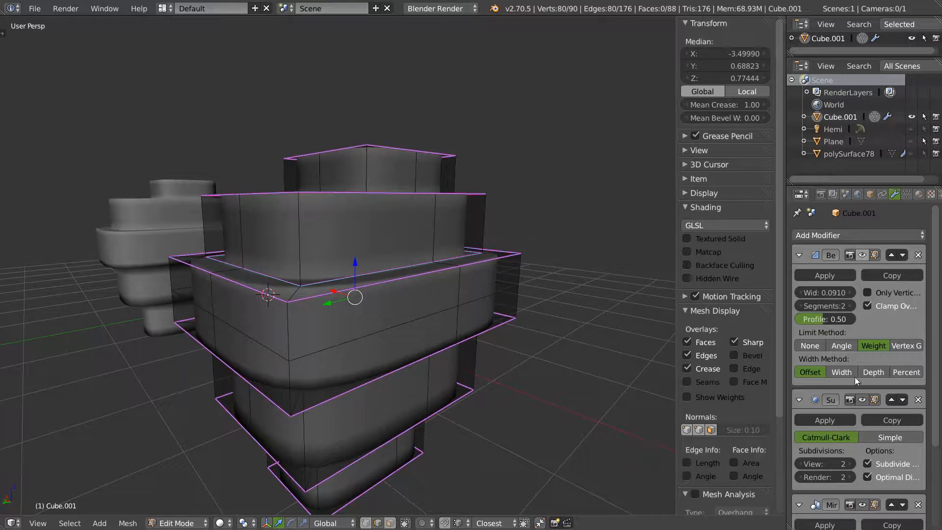
mouse_move(343, 246)
middle_mouse_down()
mouse_move(356, 279)
mouse_move(328, 251)
middle_mouse_up()
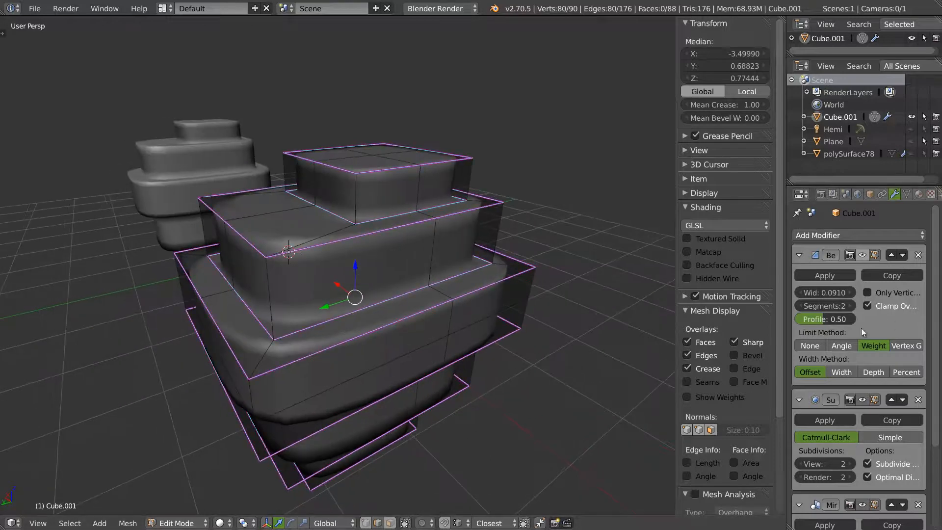
left_click_drag(719, 119, 792, 124)
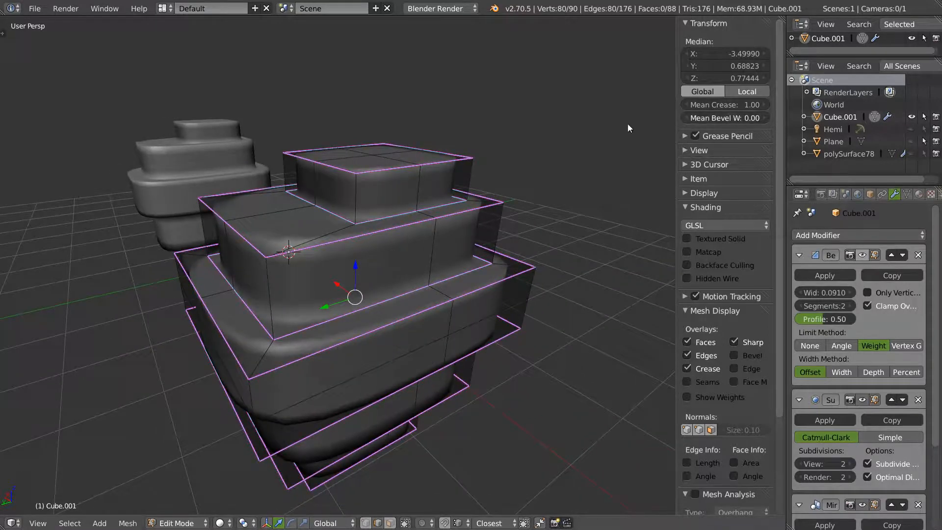
key("Tab")
middle_click_drag(351, 268, 448, 238)
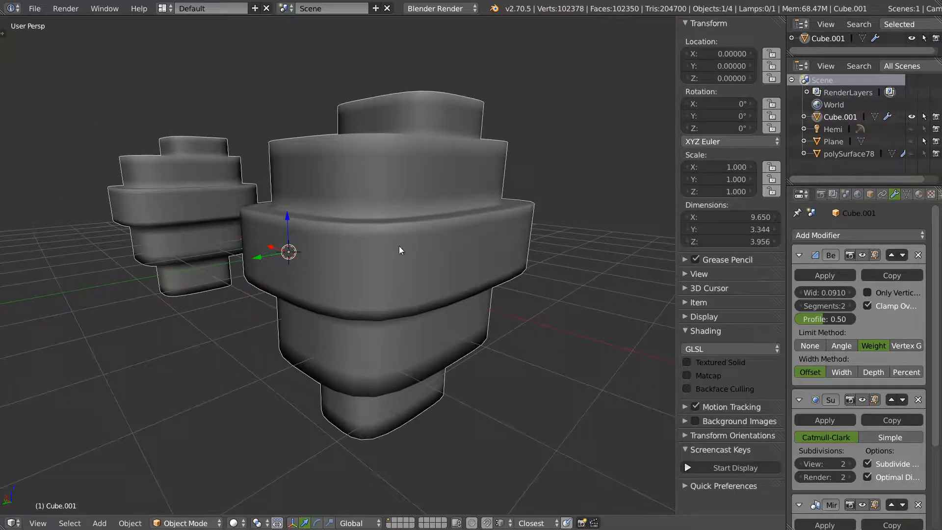
middle_click_drag(488, 274, 384, 250)
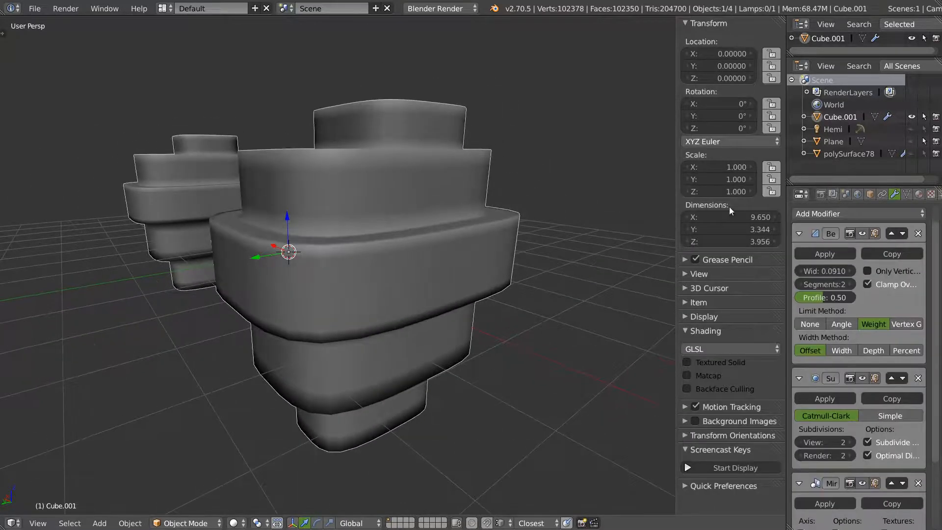
Lower the mean crease of the selected loops to 0.98 and mark them as sharp, checking the shading in Object Mode
key("Tab")
left_click_drag(724, 106, 721, 106)
middle_click_drag(388, 235, 388, 243)
key("ctrl+e")
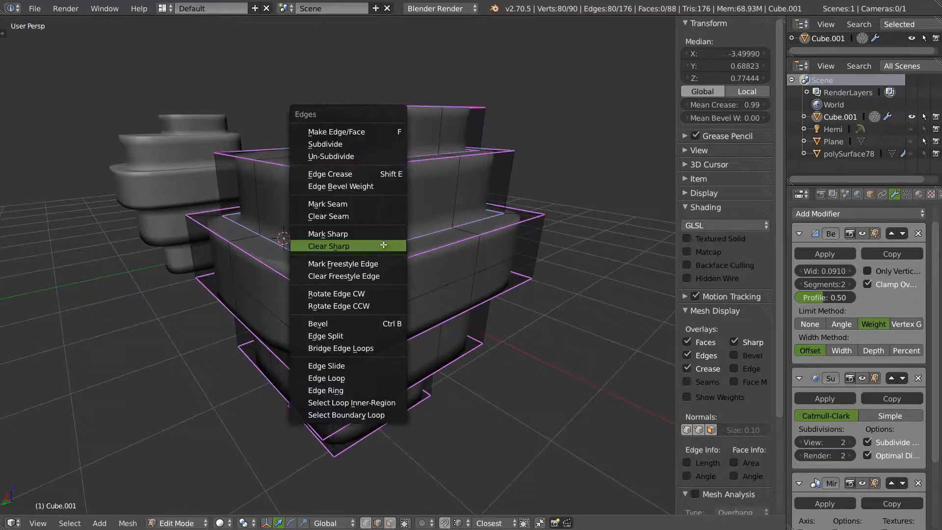
left_click(350, 234)
middle_click_drag(471, 208, 430, 217)
key("Tab")
key("Tab")
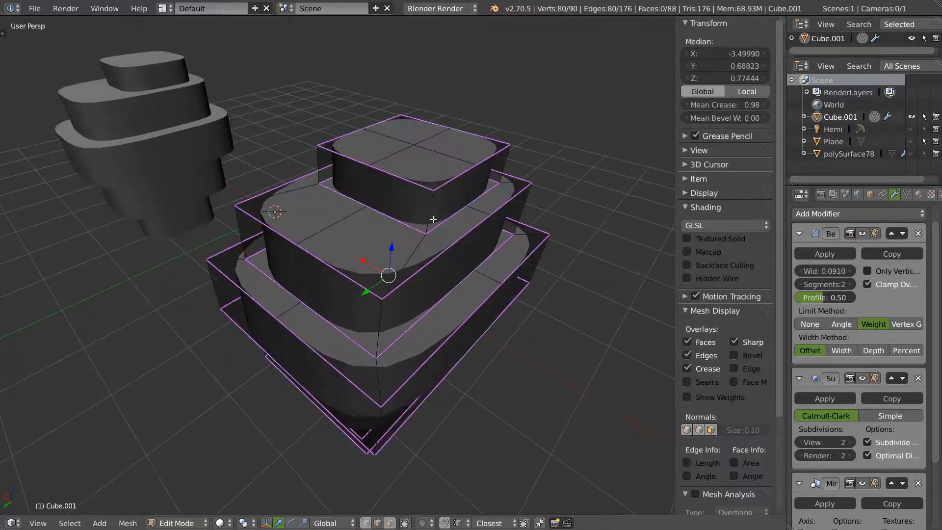
Set the mean bevel weight of the selected loops to 0.33 and check the blocks in Object Mode
left_click_drag(725, 117, 743, 118)
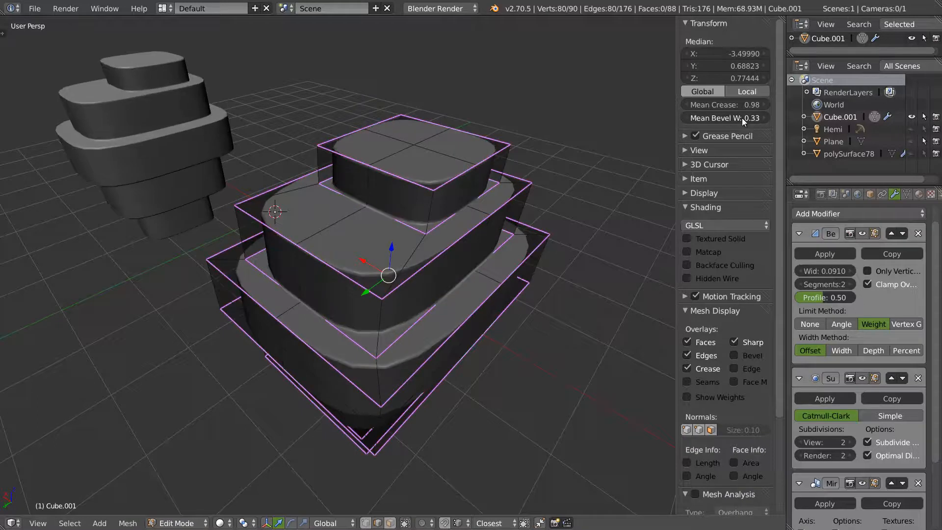
key("Tab")
middle_click_drag(399, 269, 414, 246)
Delete the block stack object and unhide the polySurface78 head and the Plane face mesh
scroll(370, 264, "down", 4)
key("x")
left_click(376, 256)
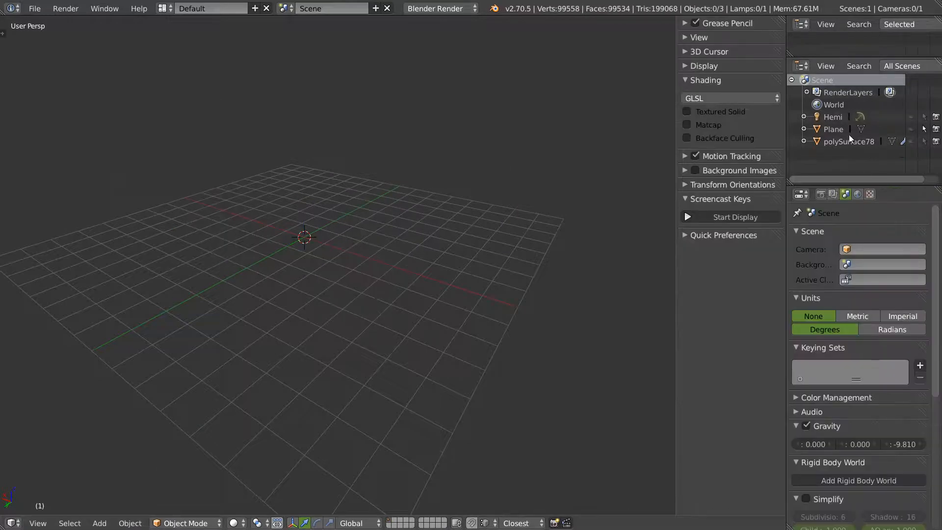
left_click(912, 141)
left_click(912, 129)
Switch the viewport shading to Texture and view the head with the face mesh over it
mouse_move(249, 262)
middle_mouse_down()
mouse_move(116, 245)
mouse_move(229, 251)
mouse_move(255, 274)
middle_mouse_up()
left_click(234, 523)
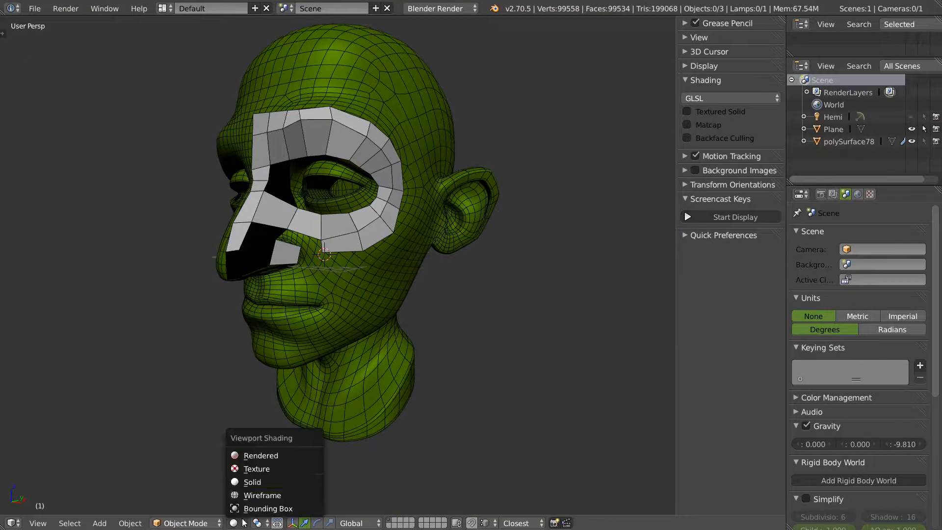
left_click(256, 468)
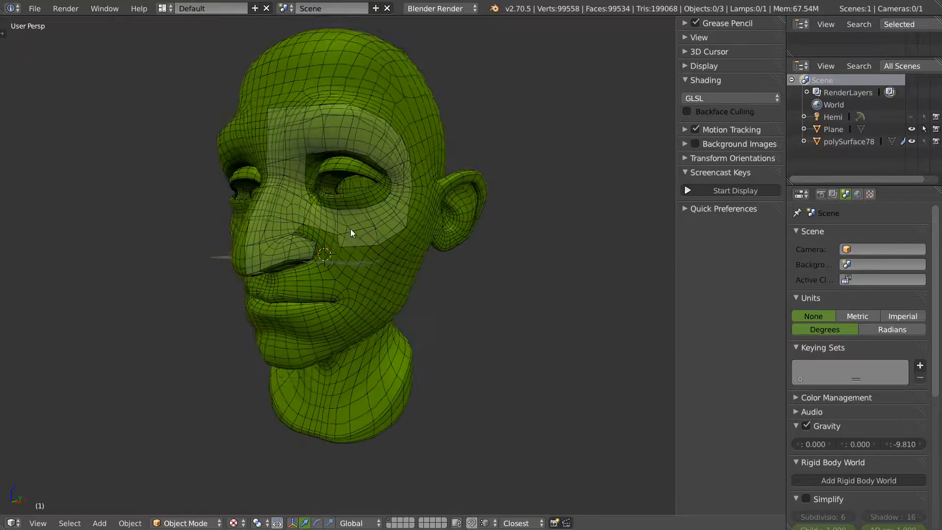
middle_click_drag(355, 213, 431, 148)
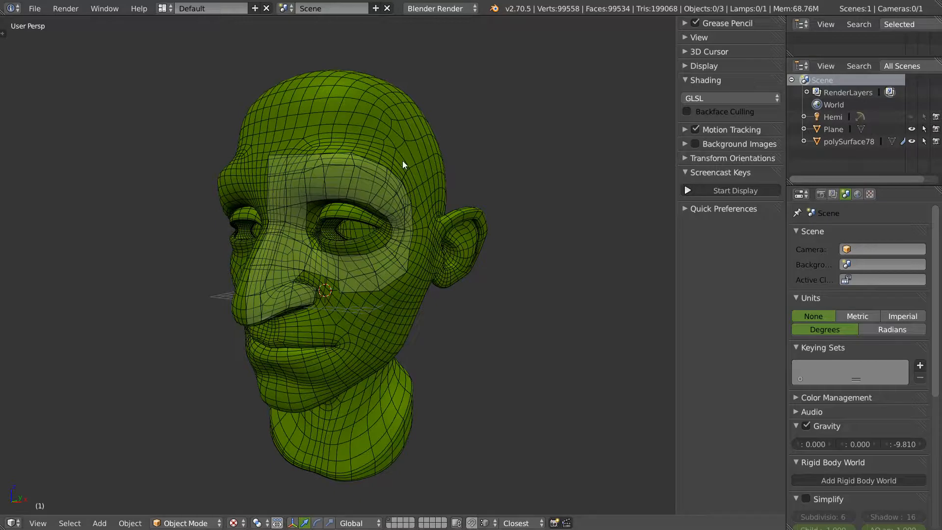
Select the polySurface78 head and clear its location back to the origin
right_click(417, 155)
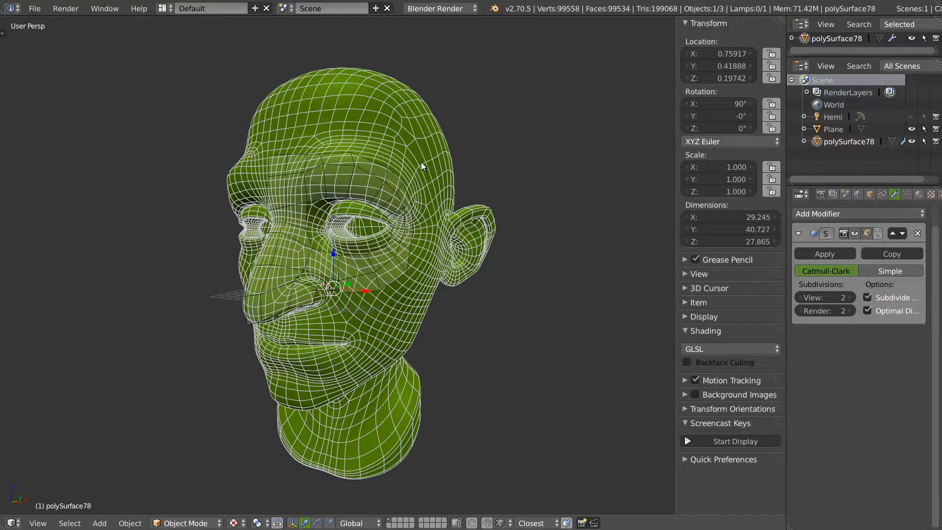
middle_click_drag(454, 182, 412, 178)
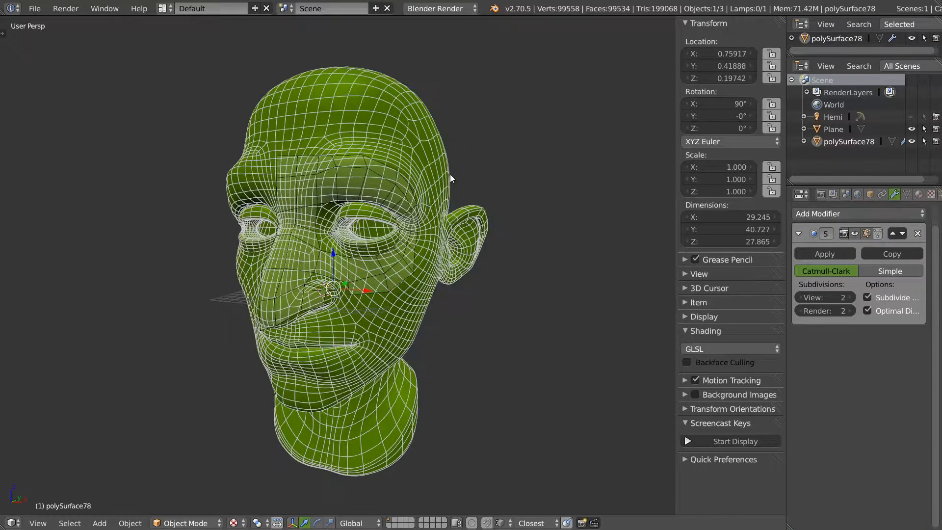
key("alt+g")
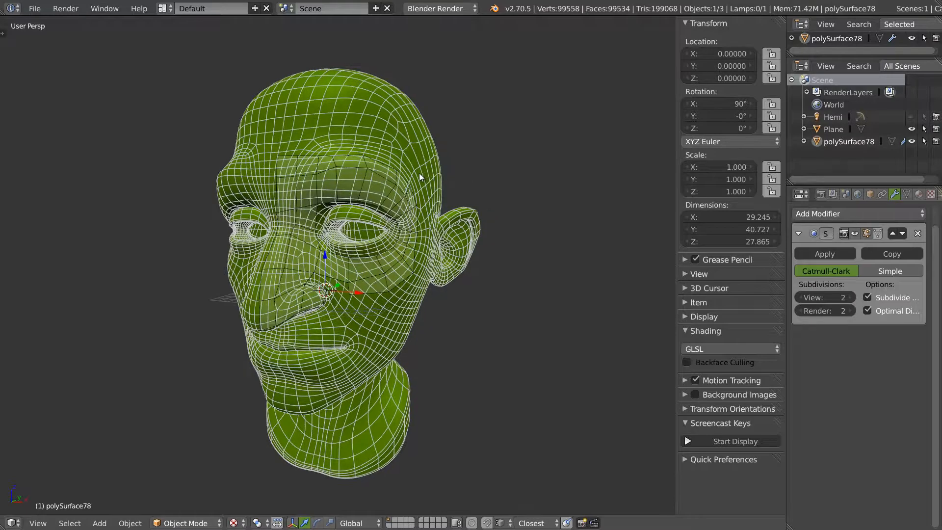
right_click(421, 172)
left_click(364, 168)
Select the Plane face mesh, enter Edit Mode and switch to vertex selection
middle_click_drag(400, 179, 347, 205)
right_click(349, 198)
key("Tab")
scroll(366, 236, "up", 2)
key("ctrl+Tab")
left_click(334, 263)
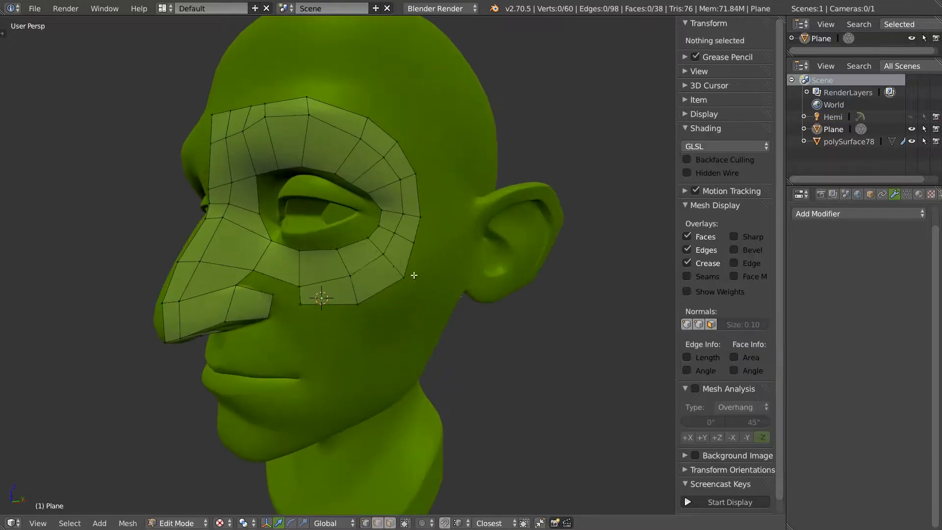
Bring up the Grease Pencil drawing settings and the Bsurfaces tools for the face mesh
scroll(363, 246, "up", 2)
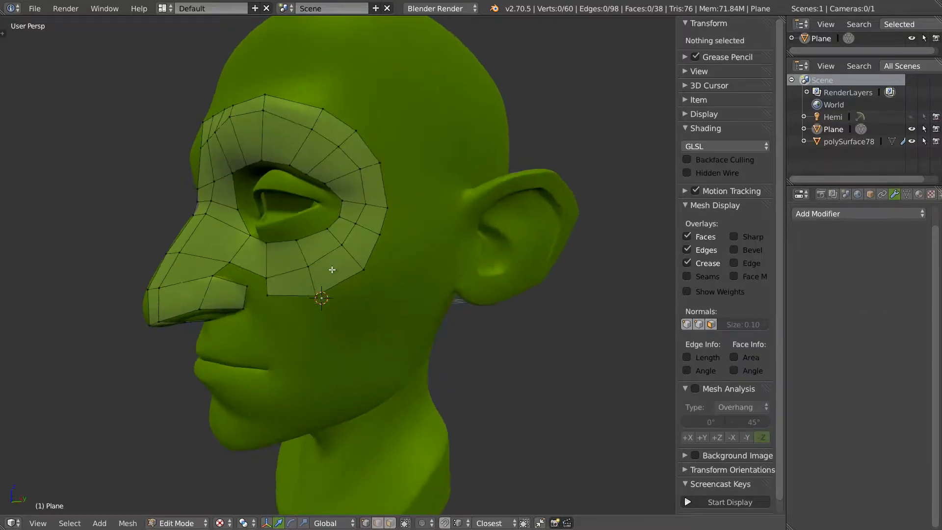
key("n")
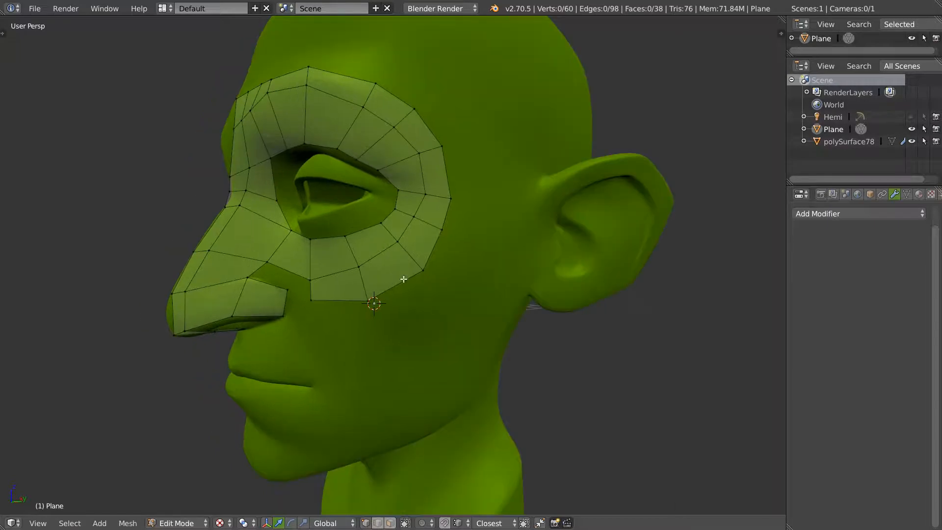
middle_click_drag(458, 264, 396, 277)
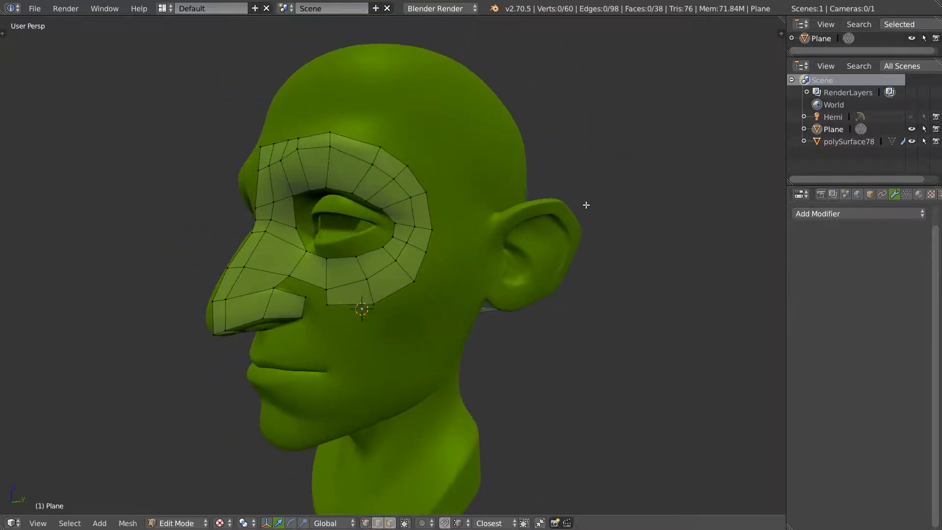
key("n")
left_click(684, 58)
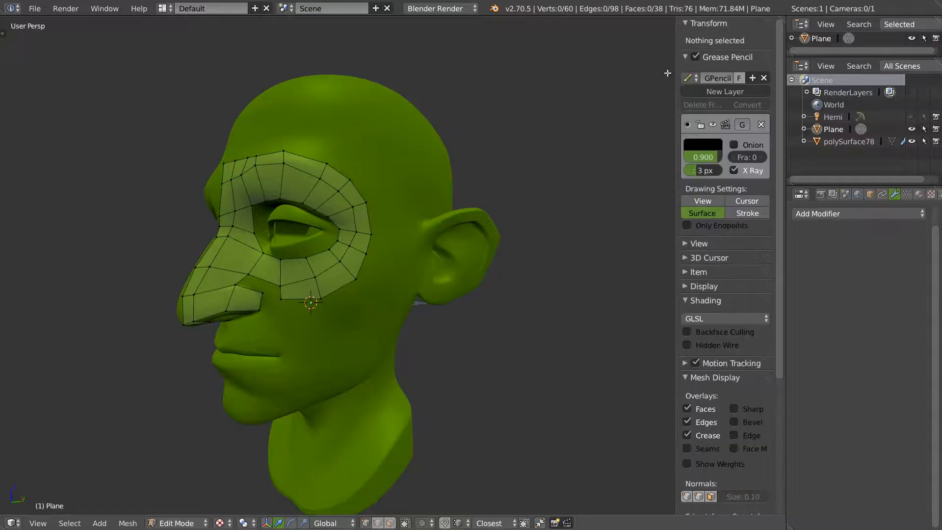
key("t")
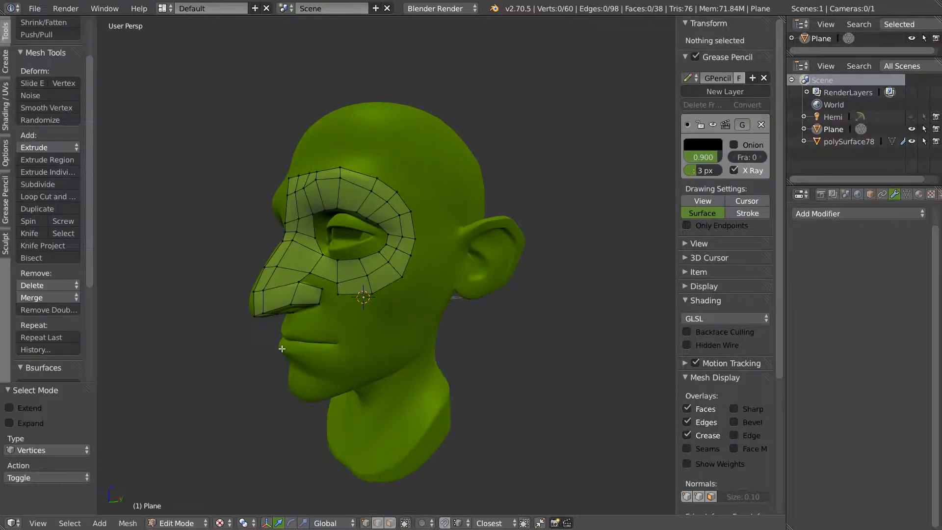
scroll(49, 141, "down", 6)
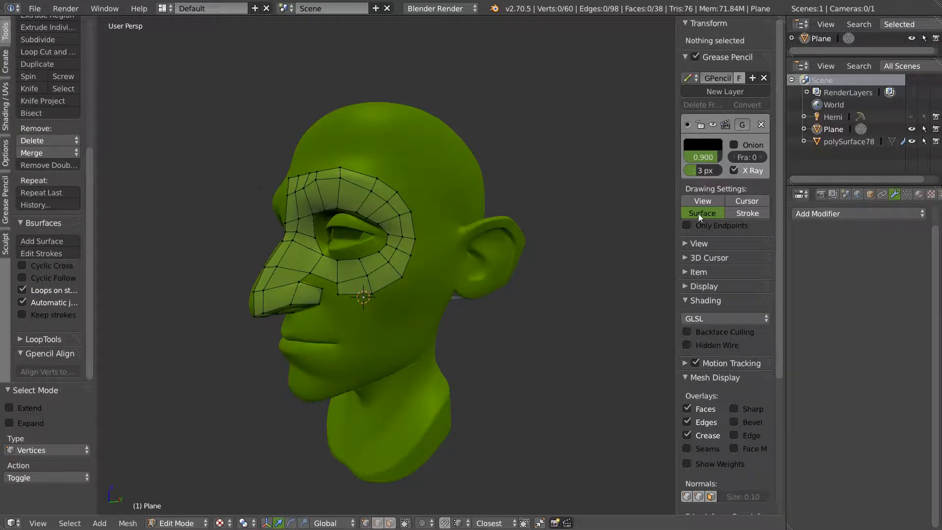
Draw a grease pencil stroke across the cheek from beside the mouth up toward the ear
mouse_move(458, 214)
middle_mouse_down()
mouse_move(491, 221)
mouse_move(448, 227)
middle_mouse_up()
middle_click_drag(401, 255, 374, 225, "ctrl")
middle_click_drag(335, 300, 332, 277, "ctrl")
left_click_drag(289, 347, 460, 218)
Select the lower border edges of the mesh under the eye and bridge them to the cheek stroke with Bsurfaces
right_click(282, 291)
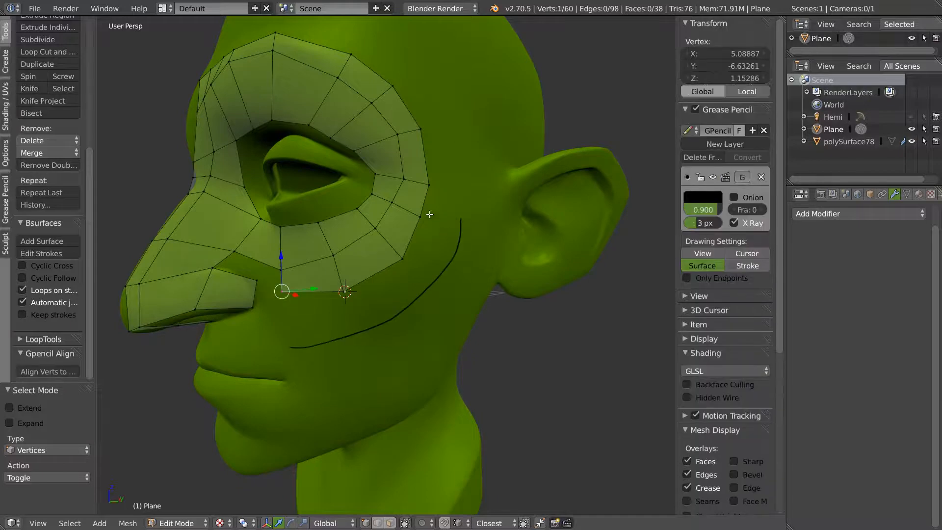
right_click(421, 216, "ctrl")
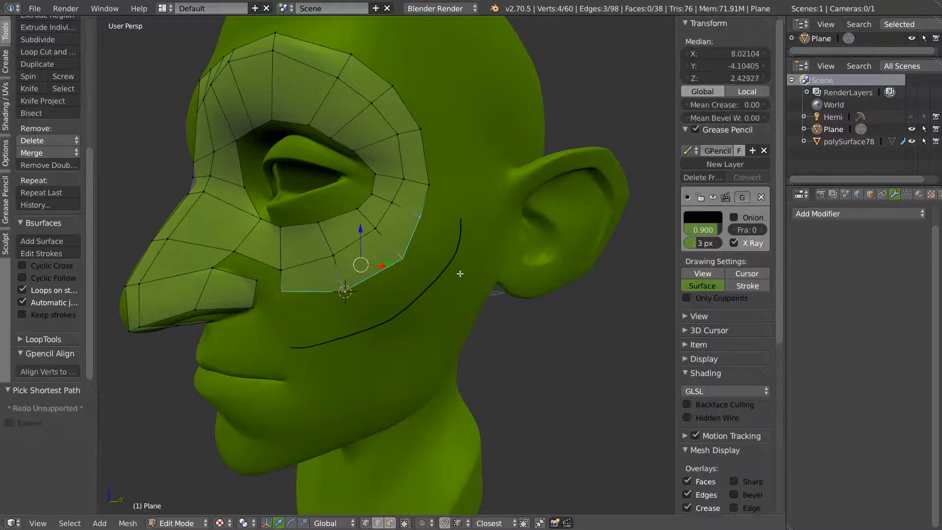
left_click(43, 241)
left_click(10, 408)
left_click(10, 408)
Draw three roughly parallel grease pencil strokes across the lower cheek down to the jaw
middle_click_drag(455, 288, 326, 293)
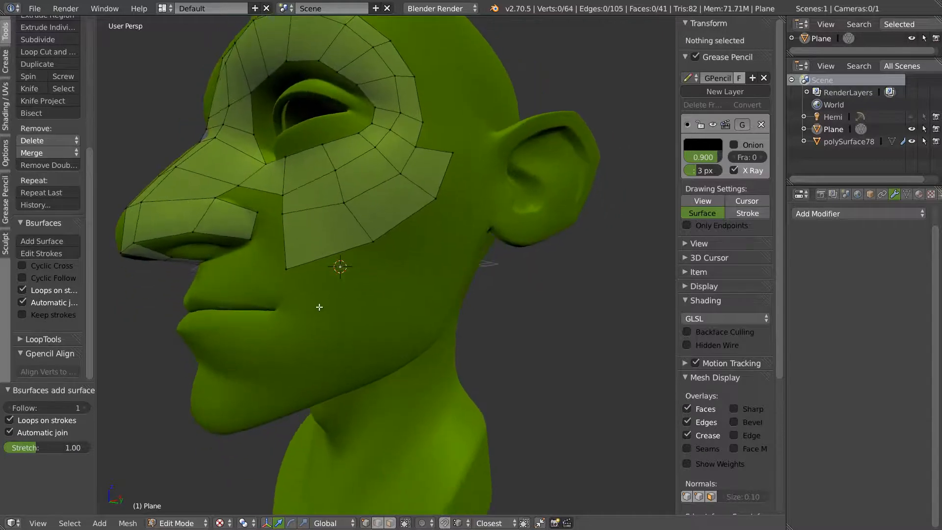
left_click_drag(295, 311, 402, 279)
left_click_drag(303, 365, 432, 324)
left_click_drag(315, 395, 412, 358)
Select the bottom front edge of the cheek strip and extend it through the three strokes with Bsurfaces
right_click(289, 270)
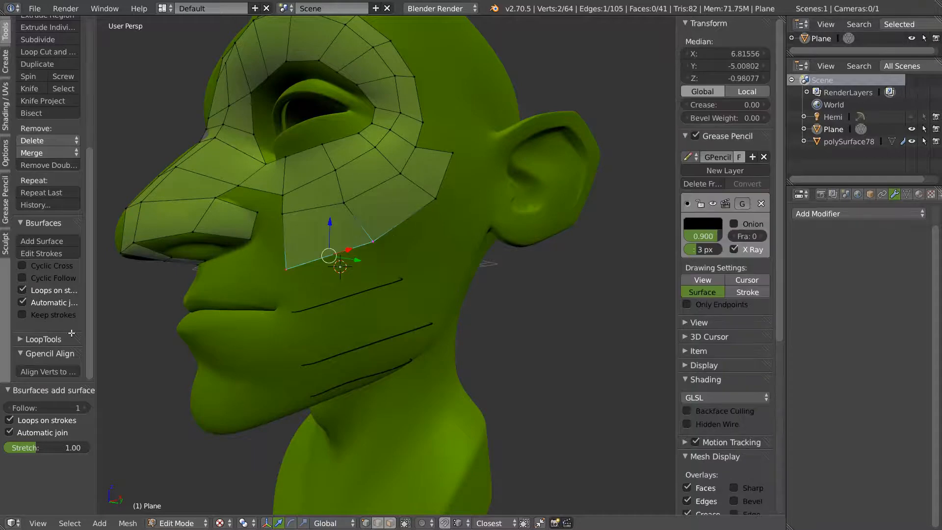
left_click(38, 241)
middle_click_drag(423, 242, 420, 232)
left_click(12, 411)
left_click(12, 412)
Move two outer vertices of the new jaw strip inward to even out its back edge
right_click(429, 313)
key("g")
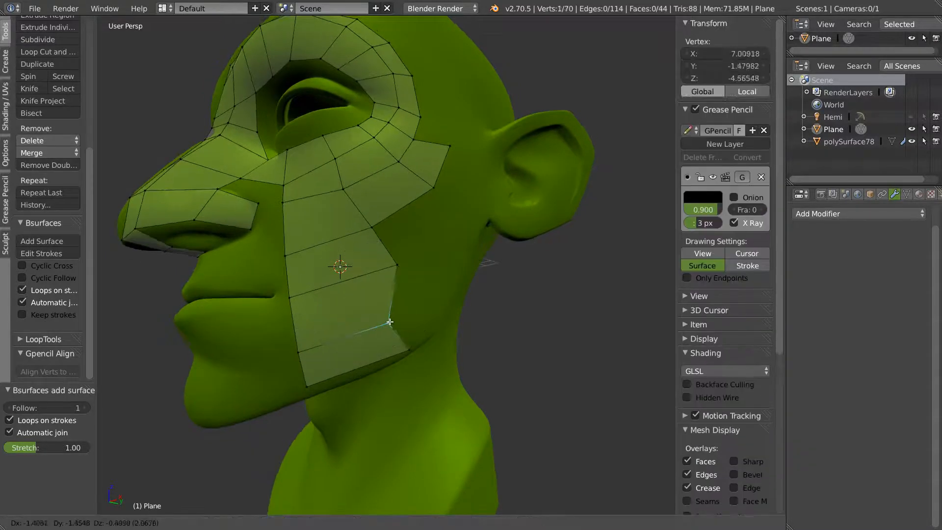
left_click(394, 322)
right_click(398, 265)
key("g")
left_click(378, 272)
Reposition the vertices along the back border of the cheek and jaw strip to smooth its flow
middle_click_drag(425, 228, 360, 284)
right_click(406, 195)
key("g")
left_click(401, 207)
right_click(376, 255)
key("g")
left_click(364, 266)
right_click(402, 202)
key("g")
left_click(405, 221)
Adjust the back border vertex just above the jaw corner of the strip
middle_click_drag(393, 251, 368, 238)
middle_click_drag(368, 239, 339, 192, "shift")
middle_click_drag(330, 299, 348, 299)
right_click(315, 359)
key("g")
left_click(310, 360)
Draw a stroke along the jawline up to the earlobe and fill from the strip's back border to it with Bsurfaces
middle_click_drag(313, 269, 316, 279)
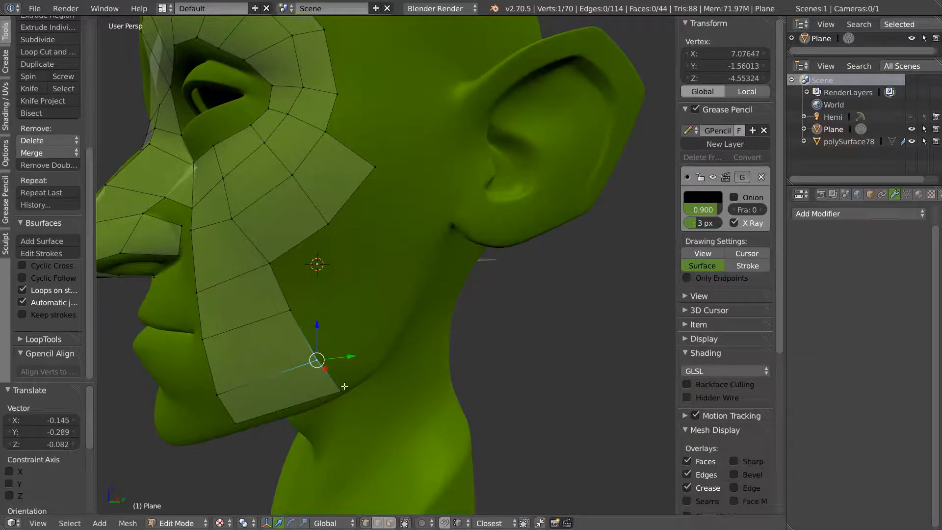
mouse_move(345, 389)
left_mouse_down()
mouse_move(400, 310)
mouse_move(439, 215)
left_mouse_up()
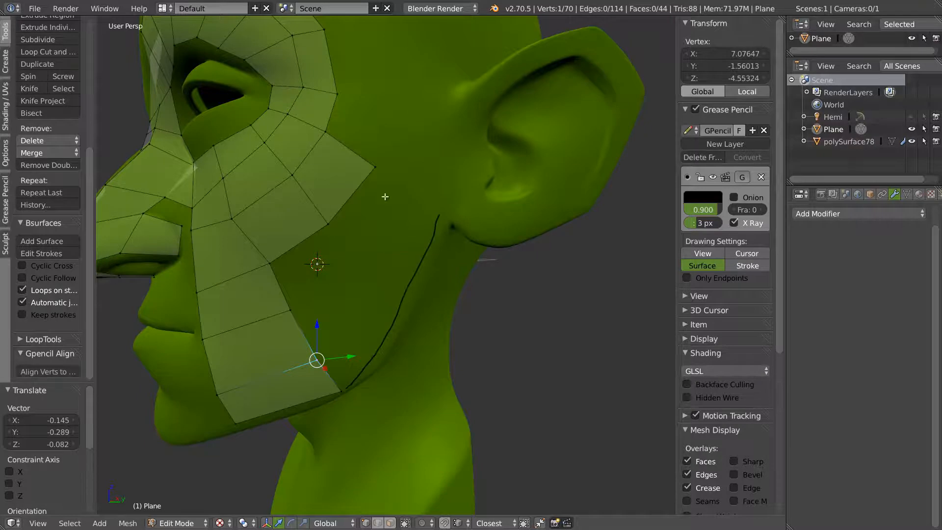
right_click(379, 168)
right_click(328, 223, "shift")
right_click(290, 310, "shift")
right_click(316, 361, "shift")
right_click(341, 391, "shift")
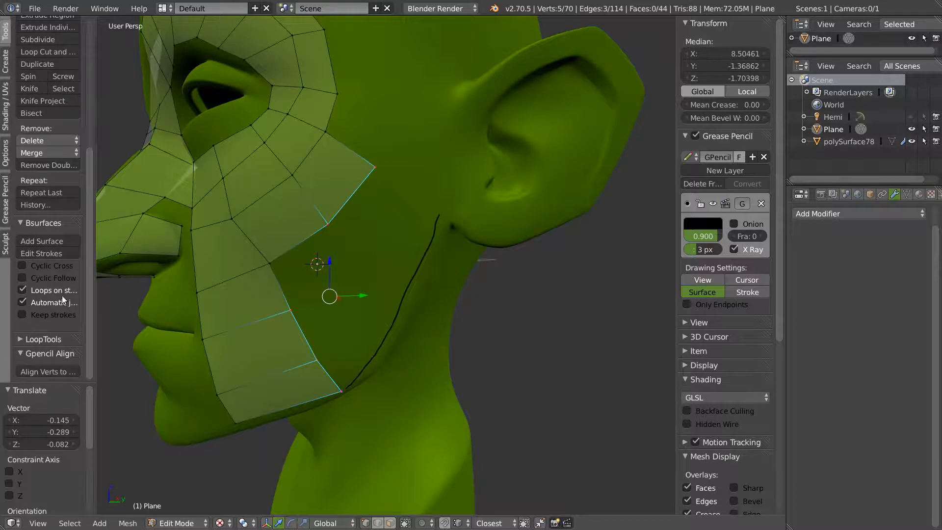
left_click(44, 238)
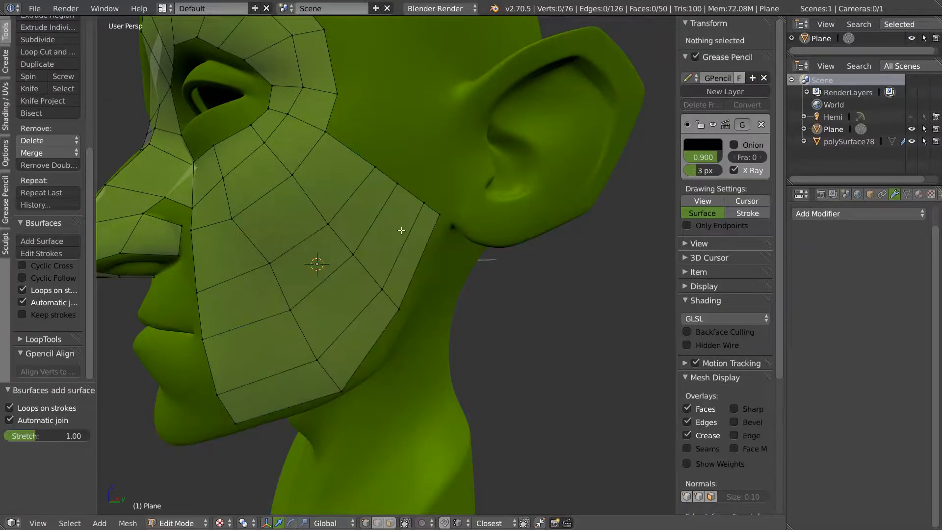
Nudge vertices of the new cheek patch into place, toggling snapping for the last one, and return to Object Mode
middle_click_drag(407, 244, 321, 198)
right_click_drag(362, 169, 349, 160)
right_click_drag(319, 221, 314, 217)
middle_click_drag(336, 159, 376, 262)
key("shift+Tab")
right_click_drag(356, 259, 350, 259)
key("Tab")
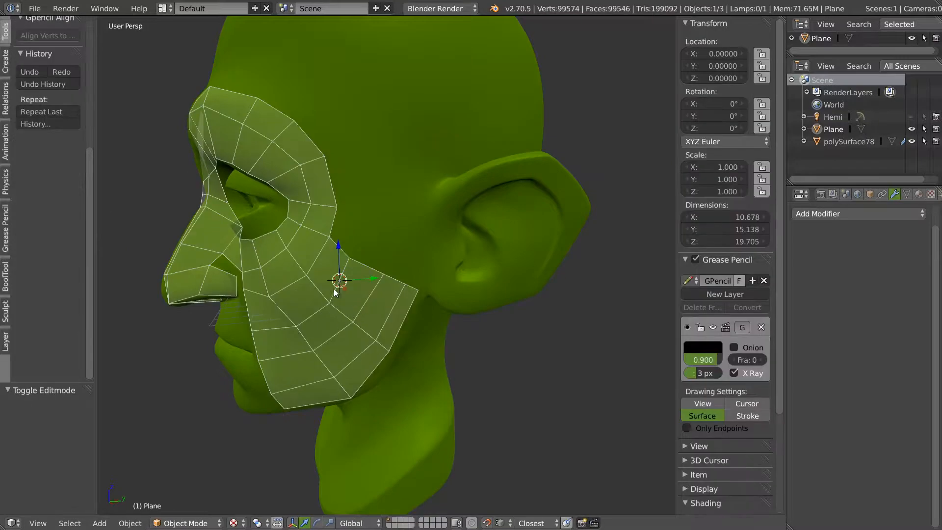
Draw a stroke from in front of the ear up the side of the skull and fill from the brow and cheek border with Bsurfaces
key("Tab")
middle_click_drag(354, 248, 348, 295)
key("a")
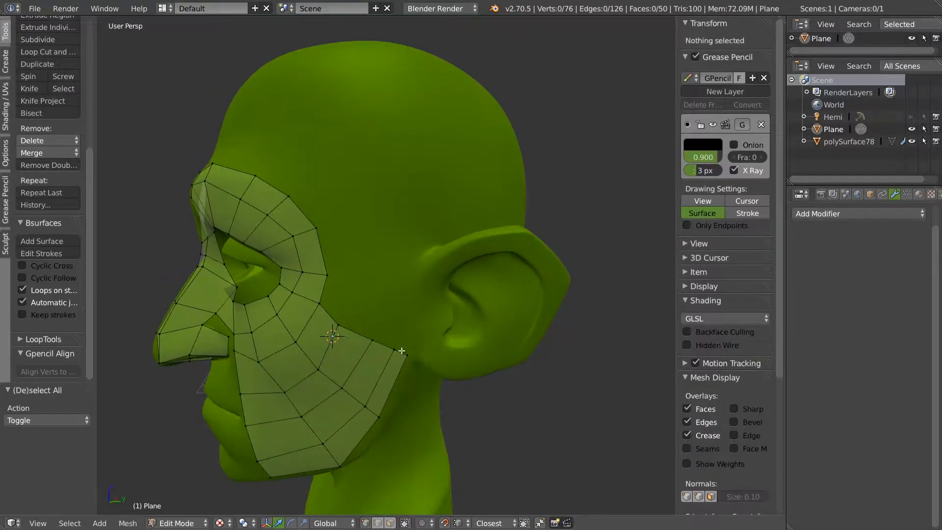
mouse_move(416, 341)
left_mouse_down()
mouse_move(389, 139)
mouse_move(326, 83)
mouse_move(302, 85)
left_mouse_up()
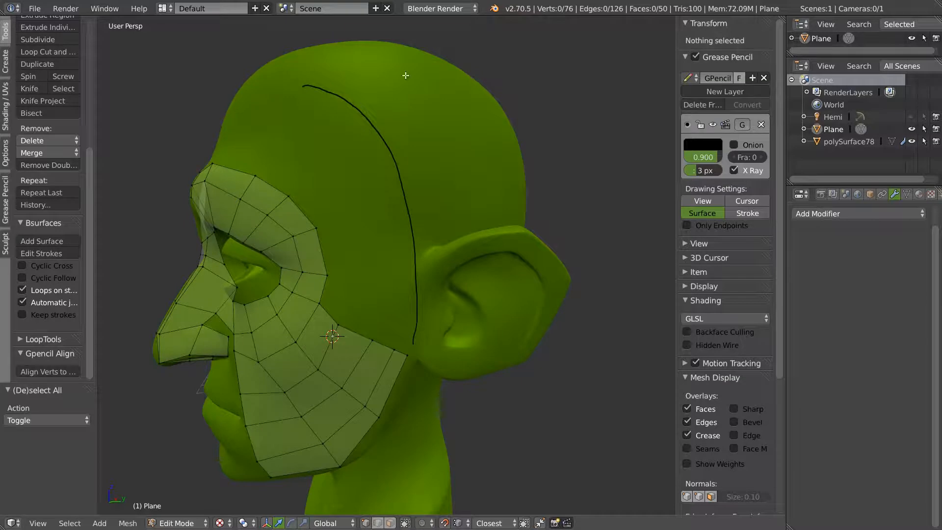
right_click(256, 175)
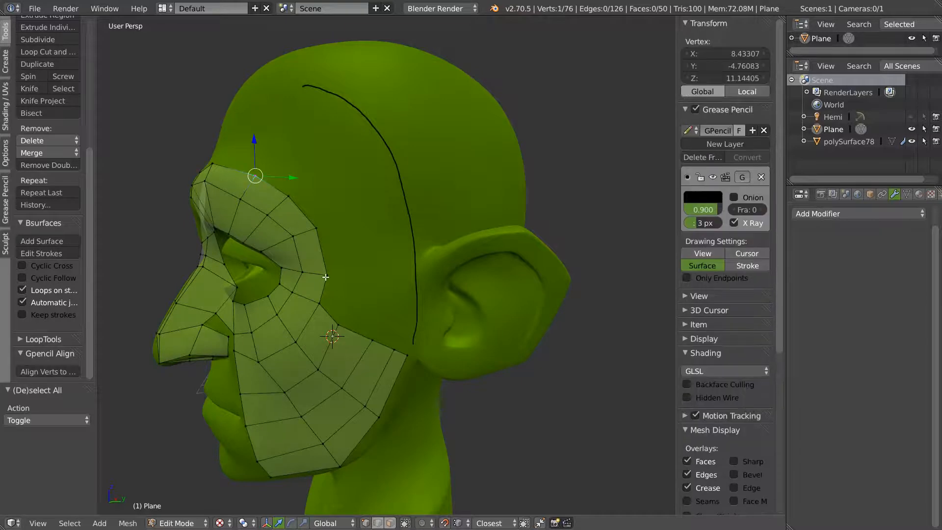
right_click(327, 276, "ctrl")
right_click(338, 325, "shift")
right_click(407, 354, "ctrl")
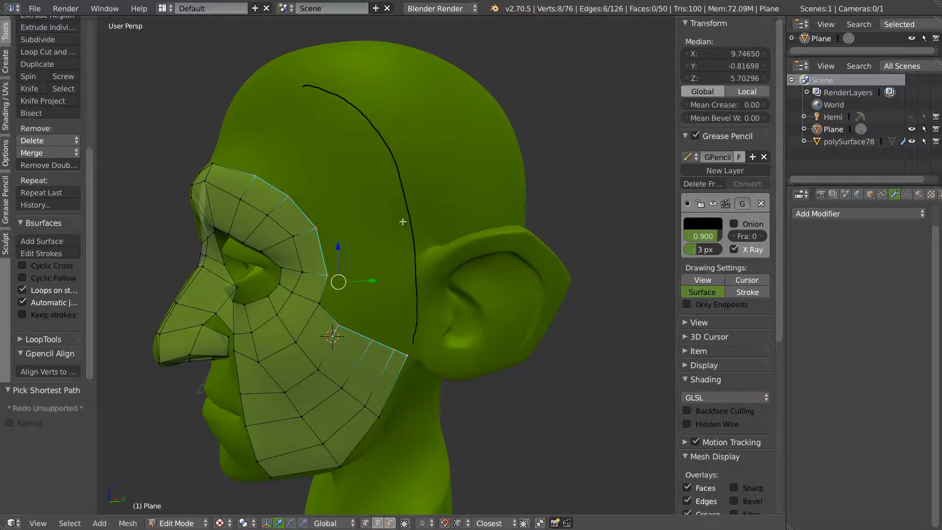
left_click(41, 241)
Draw a stroke across the forehead and fill down to the brow and temple border with Bsurfaces
middle_click_drag(340, 211, 384, 163)
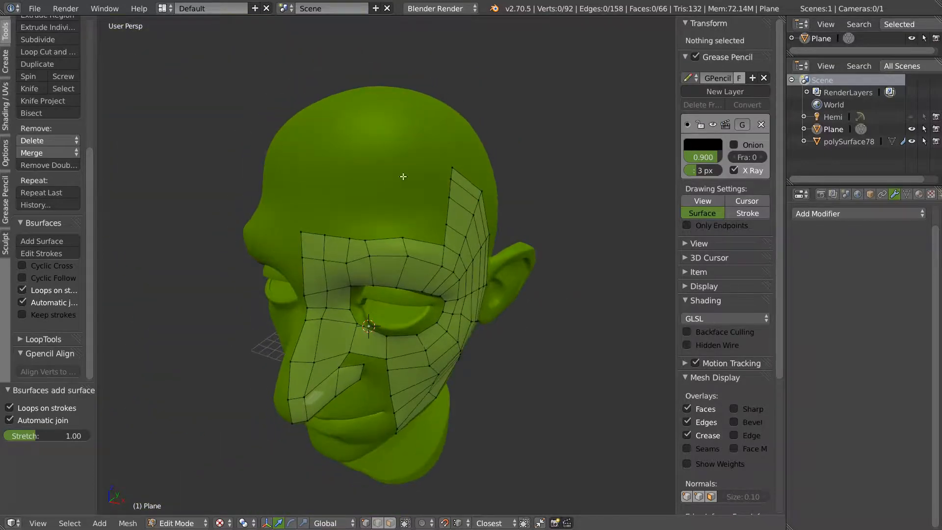
left_click_drag(450, 163, 312, 158)
right_click(301, 232)
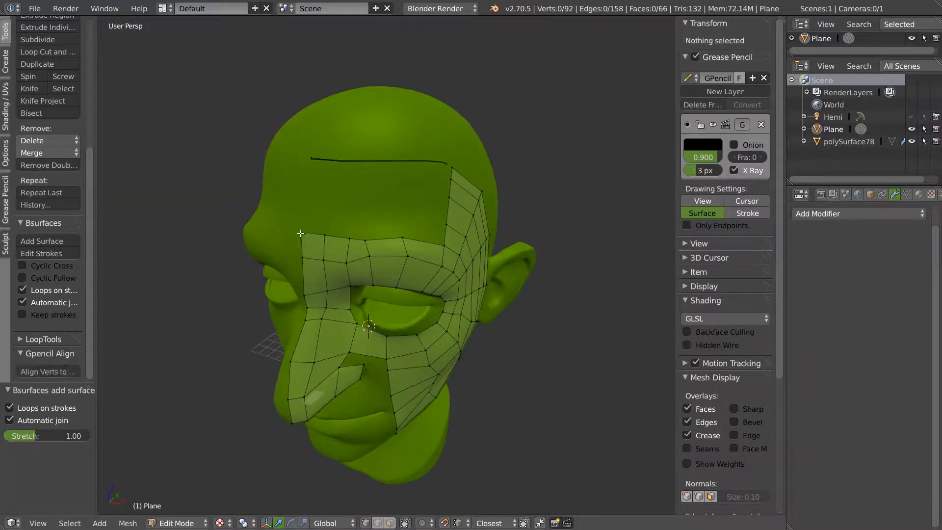
right_click(407, 238, "ctrl")
right_click(449, 237, "ctrl")
right_click(452, 167, "ctrl")
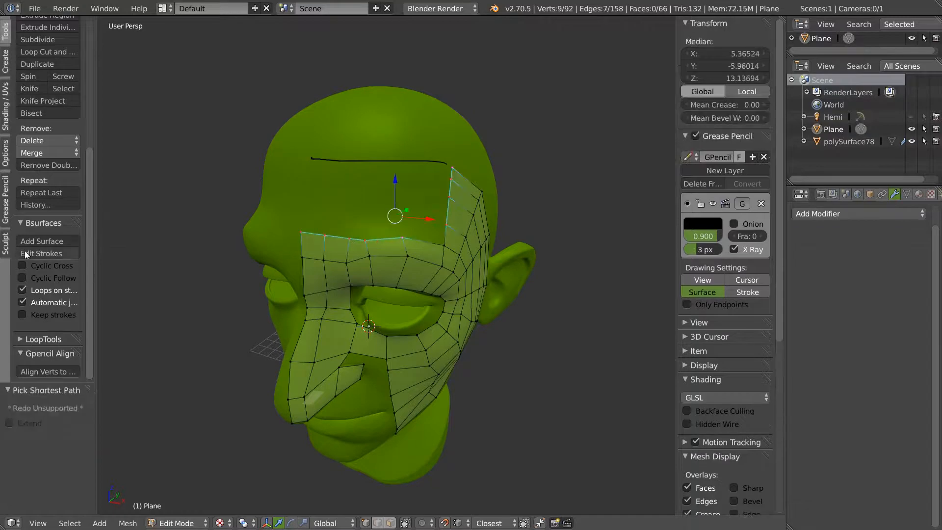
left_click(42, 241)
Draw an eight-sided grease pencil polyline around the side of the skull above the ear, erasing the initial straight stroke
middle_click_drag(406, 208, 299, 266)
scroll(294, 265, "up", 1)
scroll(299, 266, "up", 1)
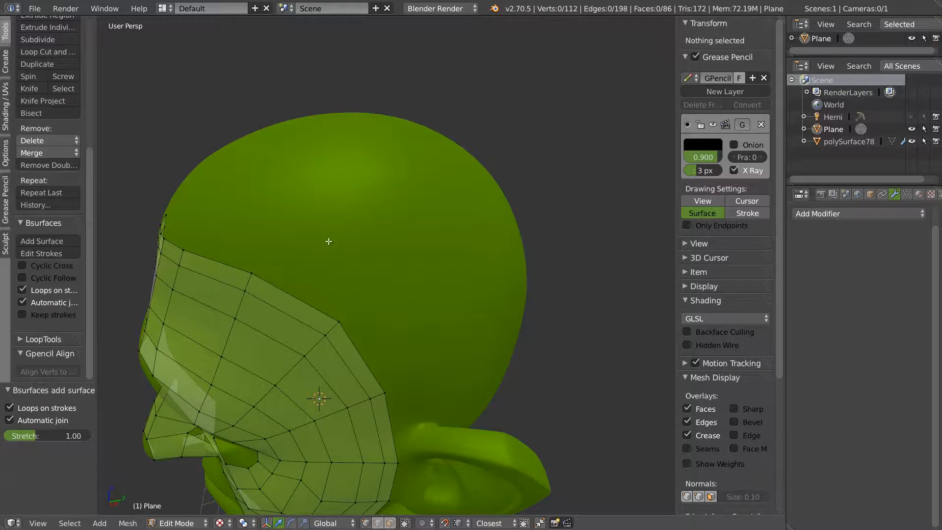
mouse_move(310, 225)
left_mouse_down()
mouse_move(383, 158)
mouse_move(415, 206)
mouse_move(333, 171)
left_mouse_up()
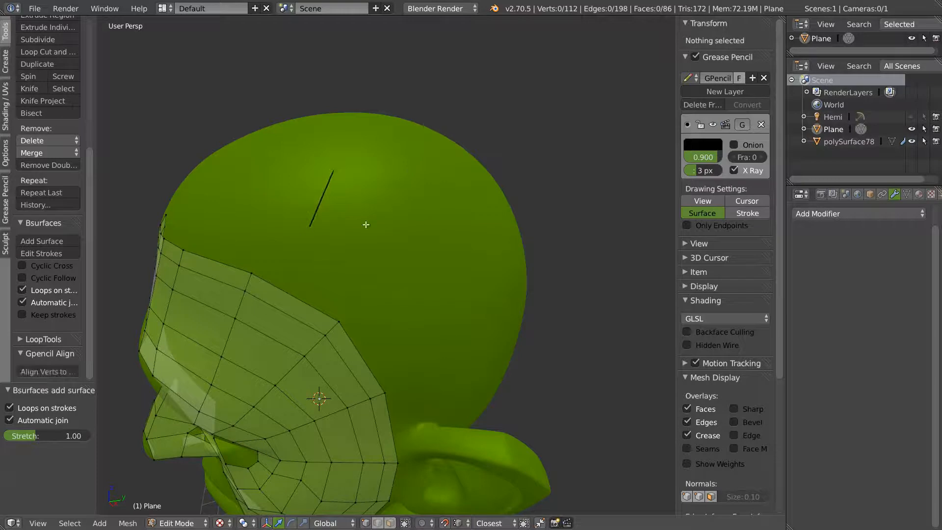
right_click_drag(323, 199, 303, 253)
left_click(323, 166)
left_click(382, 149)
left_click(434, 178)
left_click(447, 227)
left_click(410, 266)
left_click(357, 277)
left_click(320, 252)
left_click(306, 218)
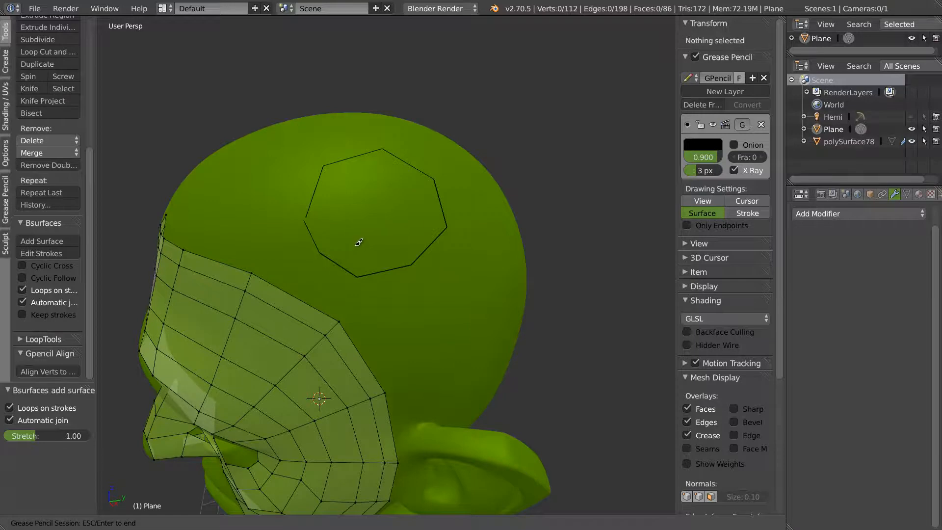
key("Return")
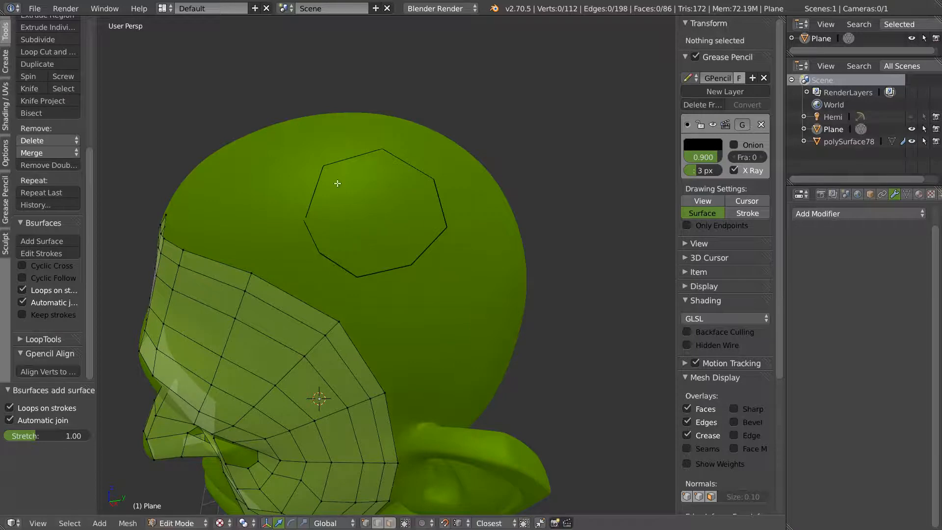
Draw a larger polygonal grease pencil stroke around the first polygon on the skull
left_click(271, 214)
left_click(379, 125)
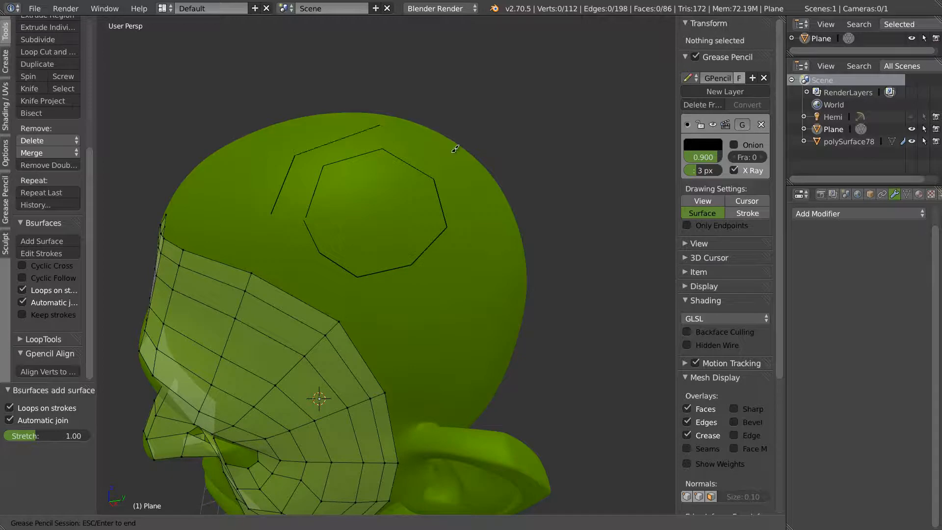
left_click(462, 163)
left_click(482, 233)
left_click(437, 297)
left_click(345, 303)
left_click(288, 276)
left_click(269, 222)
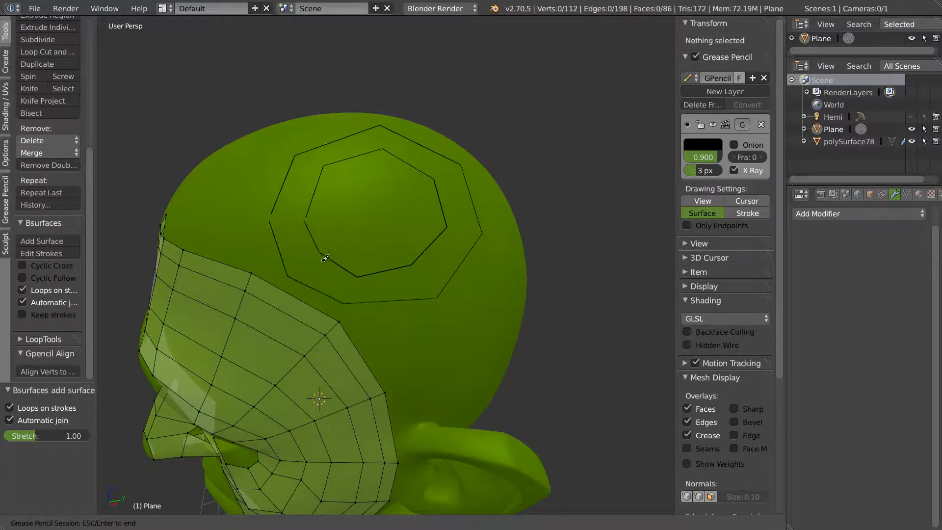
key("Escape")
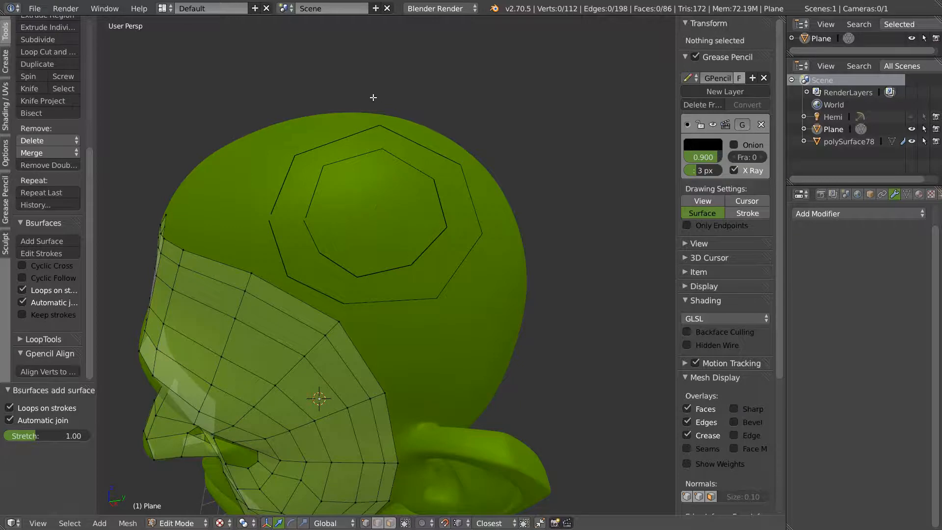
Fill between the two polygon strokes with Bsurfaces, using Cross 10 and Follow 1
left_click(43, 241)
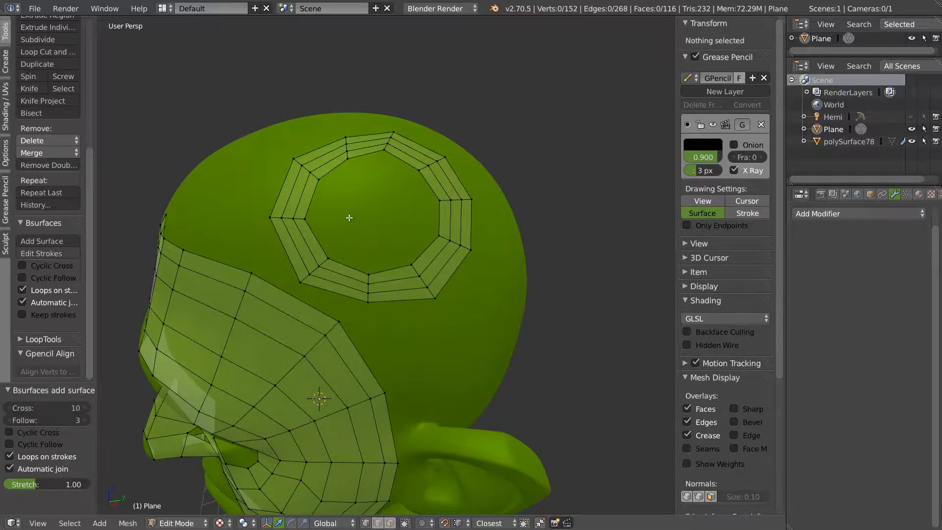
left_click(9, 408)
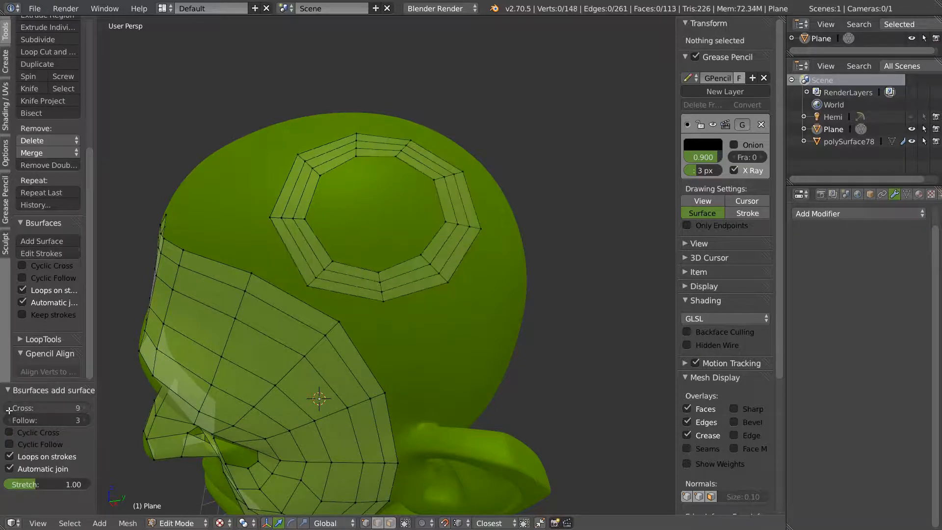
left_click(87, 408)
left_click(10, 420)
left_click(10, 421)
Reposition two adjacent vertices on the upper inner border of the skull ring
middle_click_drag(445, 162, 396, 211)
right_click_drag(401, 138, 393, 155)
mouse_move(357, 144)
right_mouse_down()
mouse_move(361, 166)
mouse_move(356, 145)
right_mouse_up()
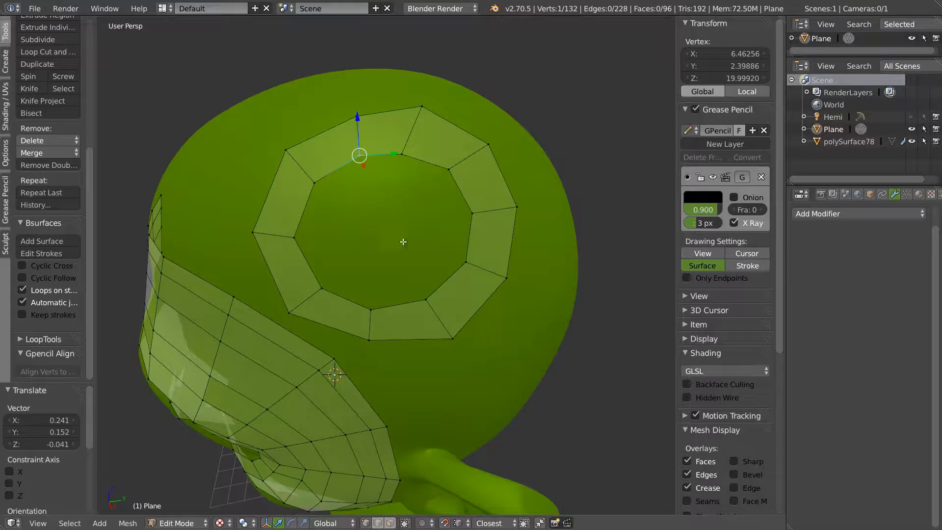
Select the ring's inner border loop and try a Bsurfaces fill from it to a freehand circular stroke drawn inside it
mouse_move(431, 199)
left_mouse_down()
mouse_move(363, 260)
mouse_move(434, 216)
mouse_move(432, 202)
left_mouse_up()
right_click(458, 193, "alt")
right_click(453, 167, "shift")
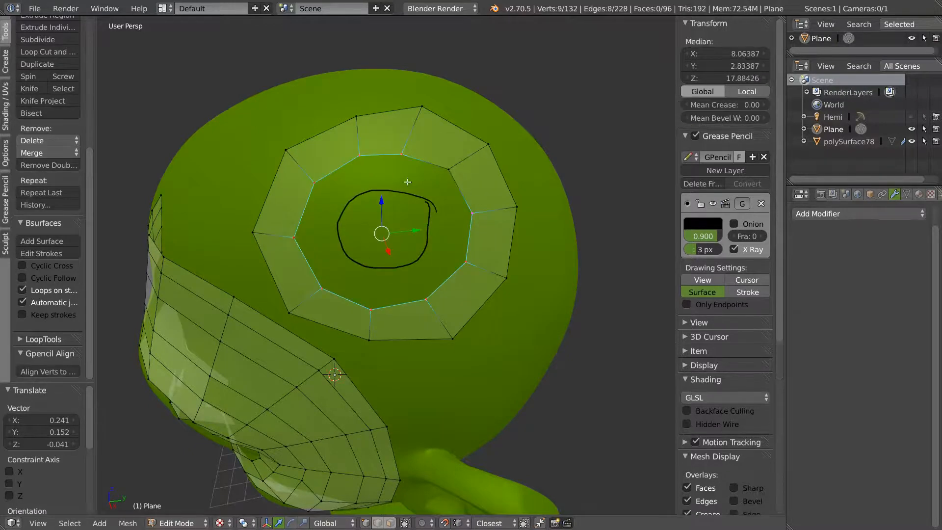
left_click(49, 241)
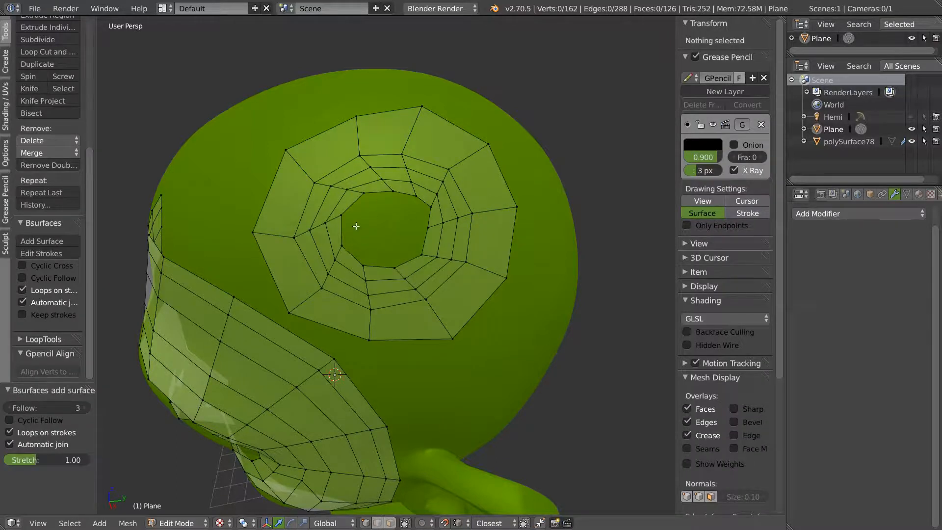
key("ctrl+z")
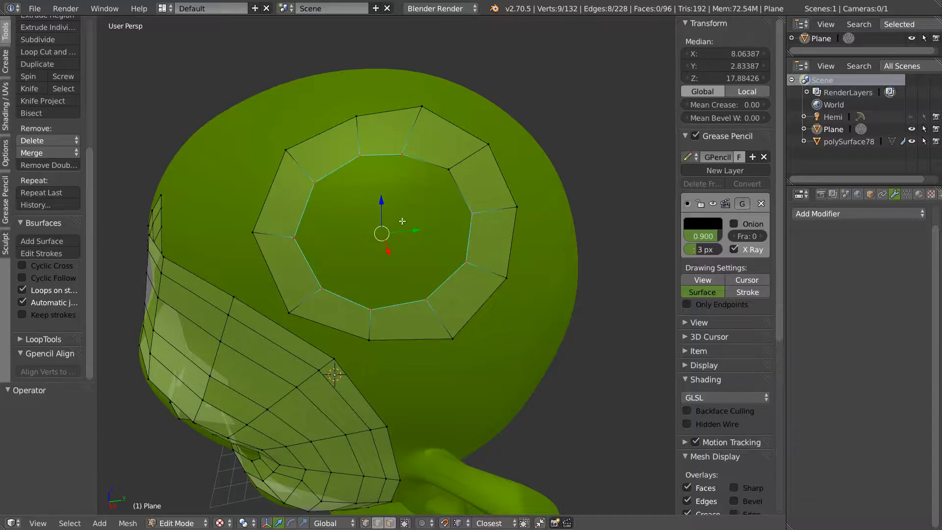
Draw a small polygonal stroke inside the ring and fill to it with Bsurfaces, with Follow set to 1
mouse_move(426, 197)
left_mouse_down()
mouse_move(362, 193)
mouse_move(342, 235)
mouse_move(355, 252)
mouse_move(377, 253)
mouse_move(431, 214)
mouse_move(425, 197)
left_mouse_up()
key("Escape")
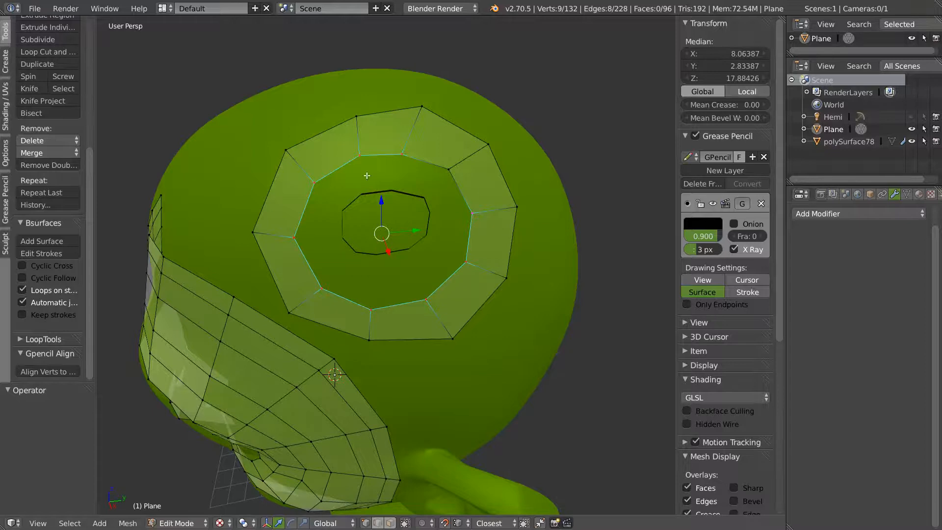
left_click(55, 241)
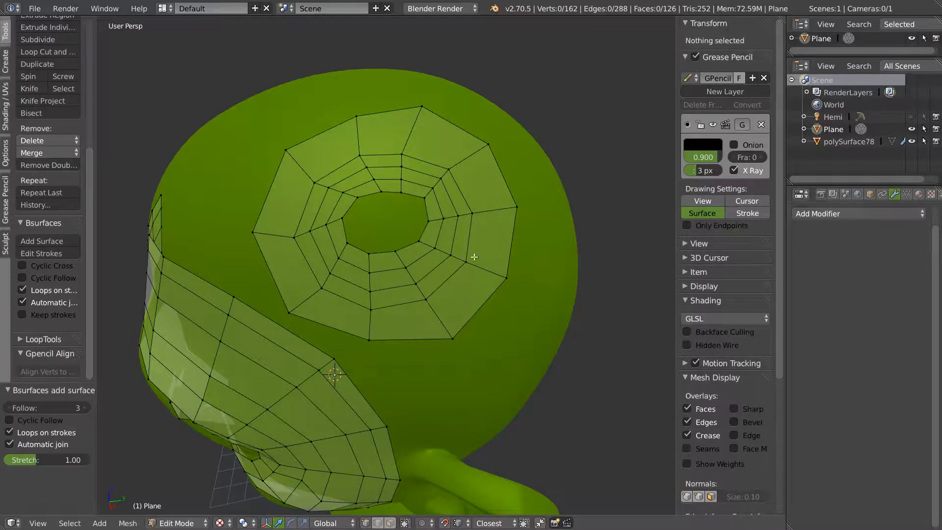
left_click(8, 408)
left_click(8, 408)
Move the upper rear vertex of the ring's innermost border slightly
right_click(428, 195)
key("g")
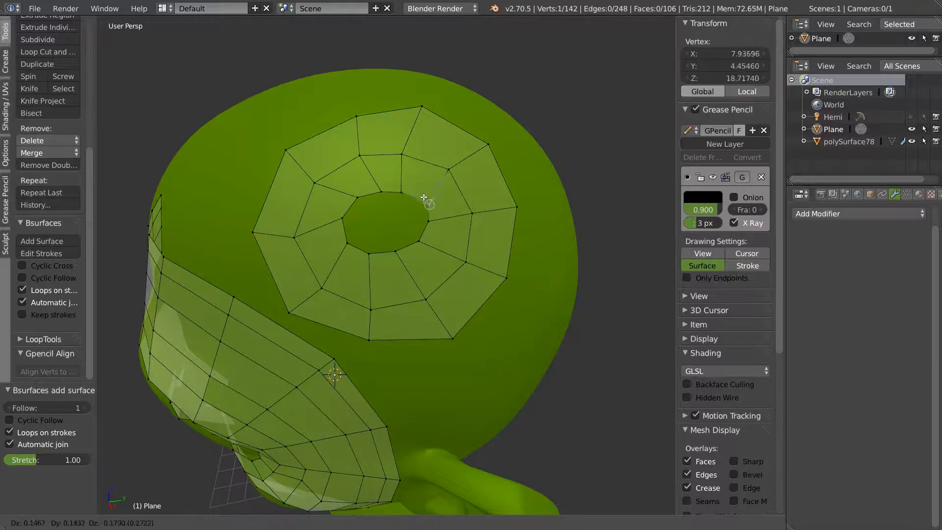
left_click(421, 196)
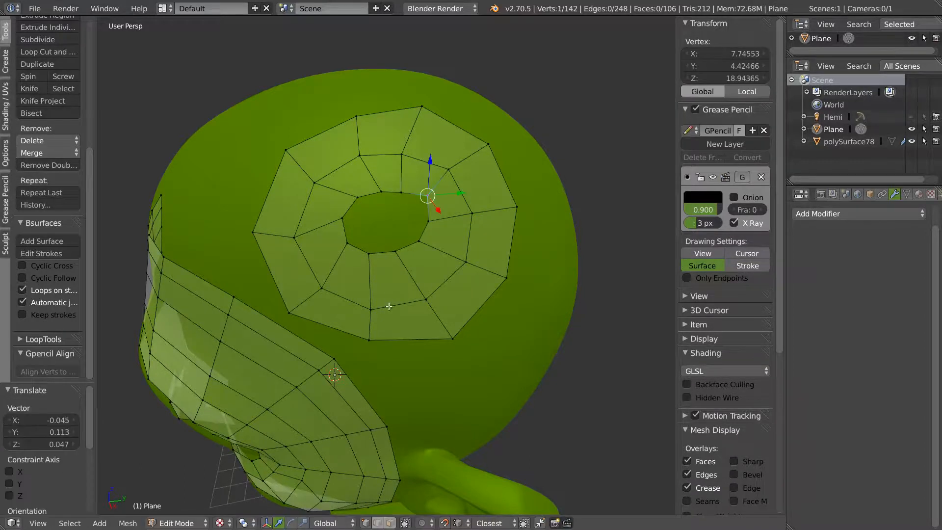
Set the snap element to Face and reposition vertices around the ring's innermost border on the skull surface
left_click(466, 523)
left_click(478, 472)
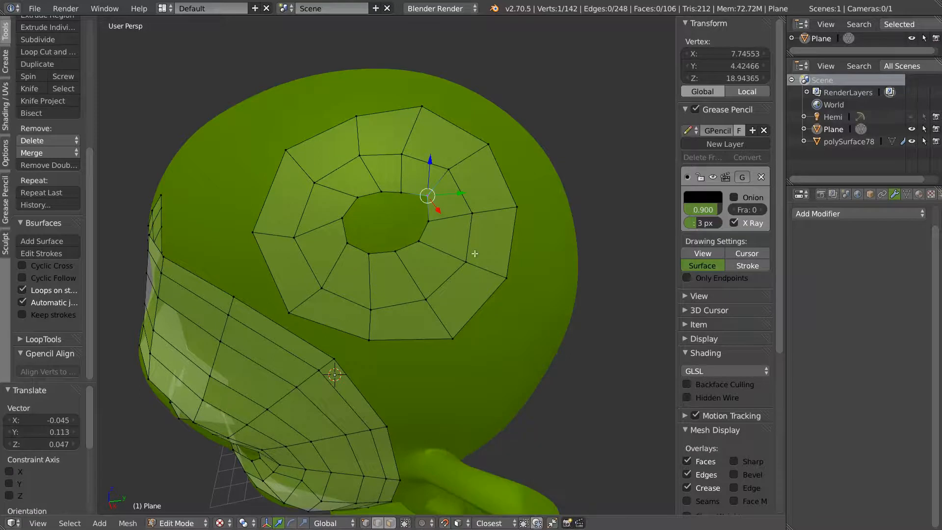
key("g")
left_click(418, 203)
key("g")
left_click(345, 205)
right_click_drag(350, 202, 342, 210)
right_click_drag(340, 222, 433, 234)
Draw a stroke down the middle of the chin from the lower lip and fill from the cheek's lower front border with Bsurfaces
middle_click_drag(434, 231, 363, 259)
scroll(418, 196, "down", 3)
scroll(362, 229, "up", 2)
key("a")
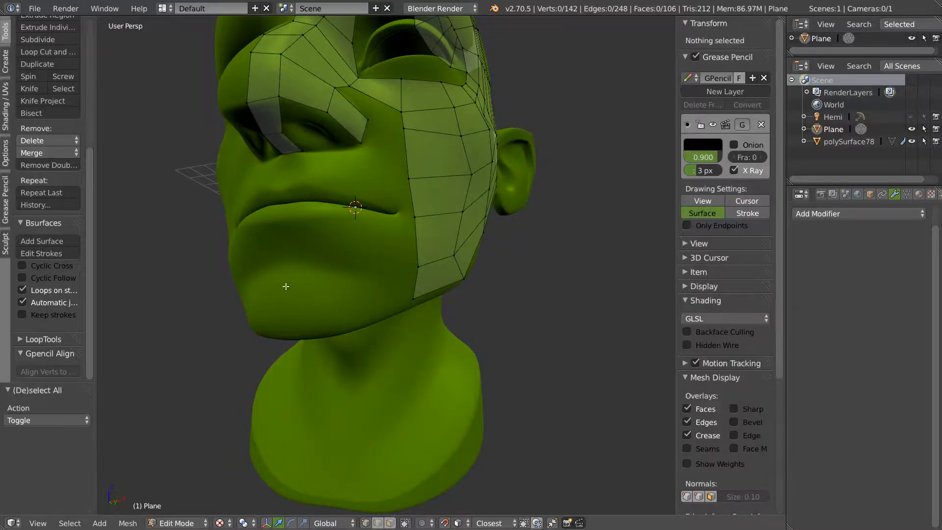
left_click_drag(283, 219, 300, 336)
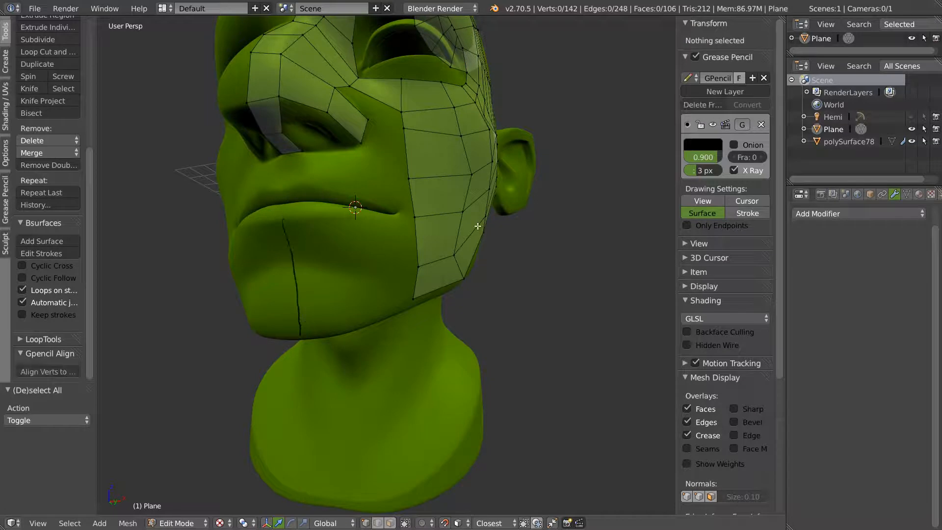
right_click(415, 218)
right_click(420, 298, "ctrl")
left_click(44, 241)
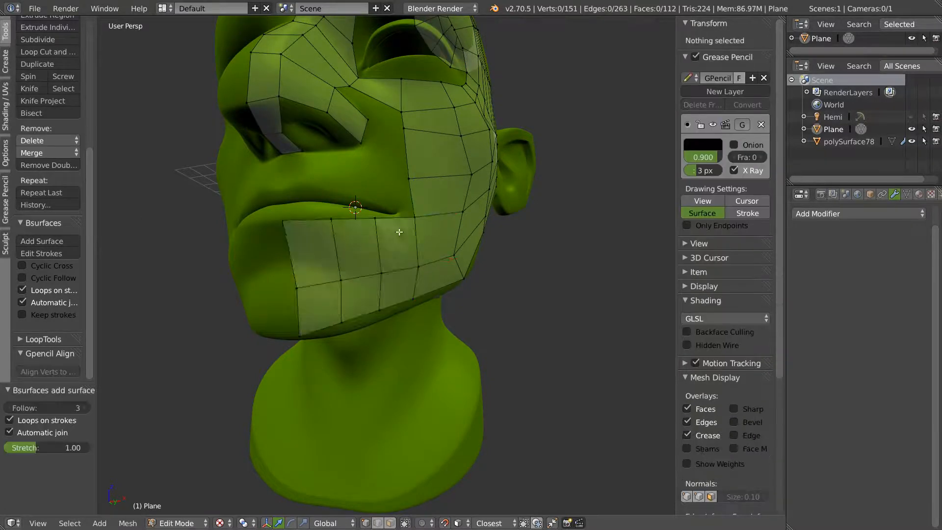
Reposition the chin patch's upper border vertices along the lower lip
middle_click_drag(390, 220, 359, 241)
right_click(323, 244)
key("g")
left_click(331, 258)
right_click(291, 258)
key("g")
left_click(293, 260)
Move the chin patch's lower border vertices to follow the jawline
right_click(305, 336)
key("g")
left_click(309, 333)
right_click(343, 324)
key("g")
right_click(371, 307)
key("g")
left_click(381, 309)
Adjust vertices near the jaw corner and on the upper cheek to even out the face flow
middle_click_drag(473, 269, 441, 270)
right_click(426, 258)
key("g")
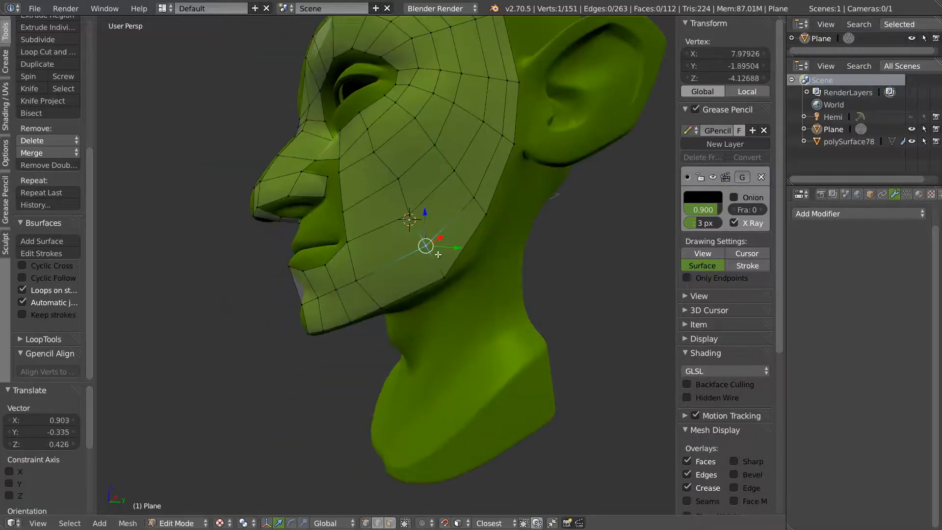
left_click(452, 276)
right_click(379, 154)
key("g")
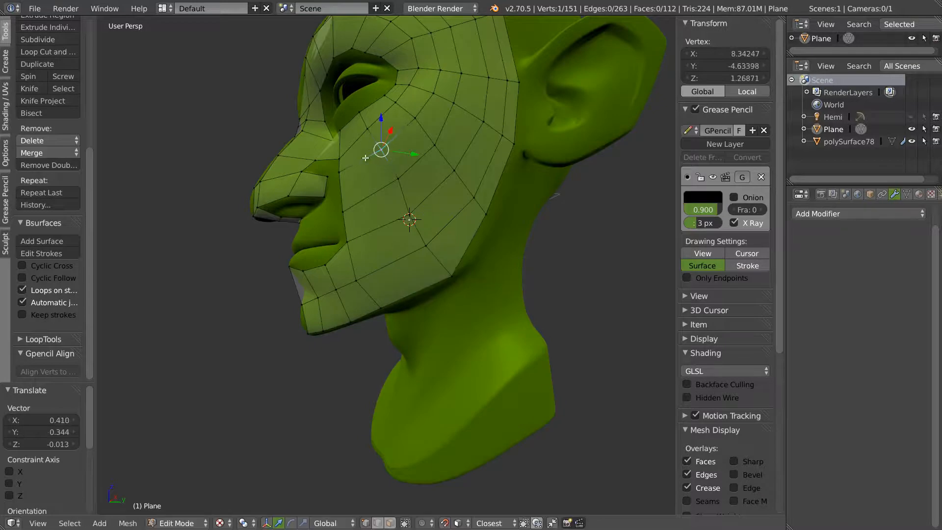
left_click(386, 151)
Sketch and erase a guide stroke down the cheek, and add an edge loop there from below the eye to the jawline
middle_click_drag(386, 150, 355, 136)
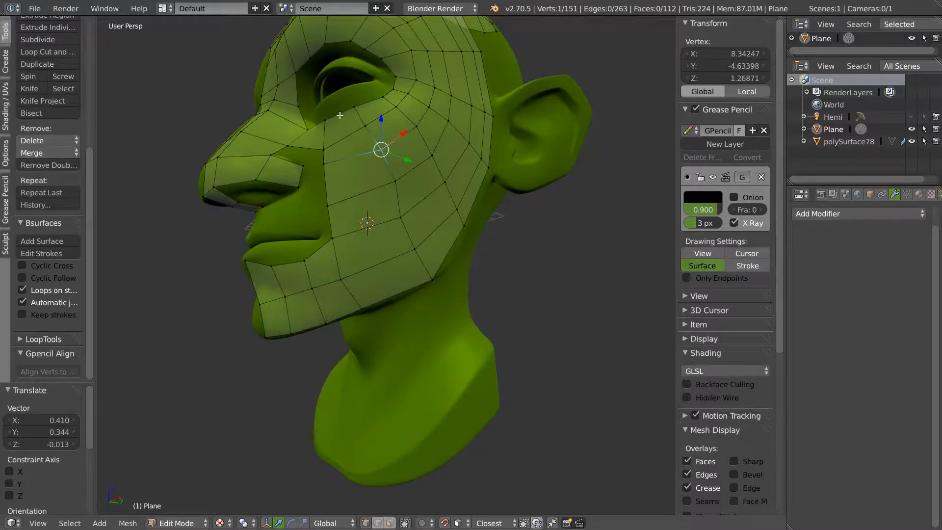
left_click_drag(338, 110, 408, 312)
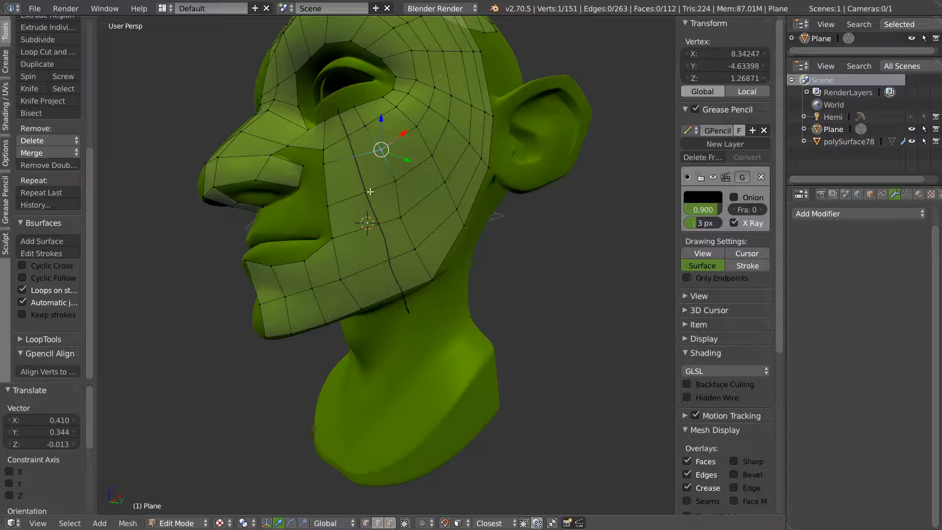
mouse_move(386, 259)
right_mouse_down()
mouse_move(343, 108)
mouse_move(400, 294)
right_mouse_up()
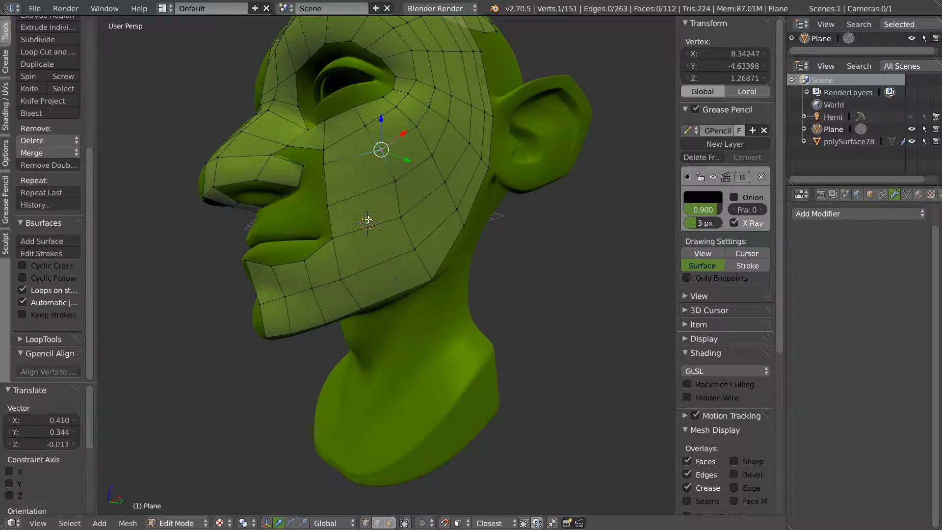
key("ctrl+r")
left_click(369, 223)
right_click(372, 225)
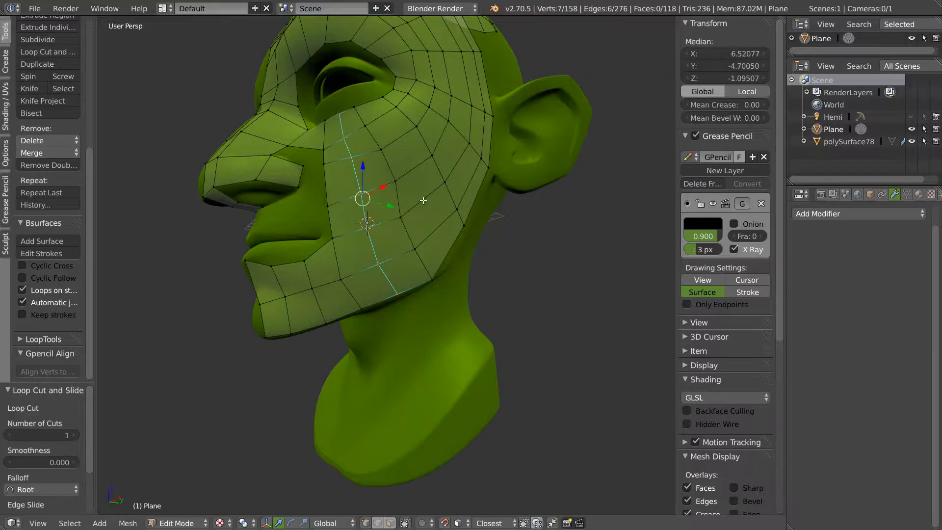
Reposition two vertices of the patch's border near the corner of the mouth
middle_click_drag(387, 181, 354, 288)
right_click(362, 284)
key("g")
left_click(352, 267)
right_click(396, 262)
key("g")
left_click(384, 251)
middle_click_drag(376, 255, 432, 301)
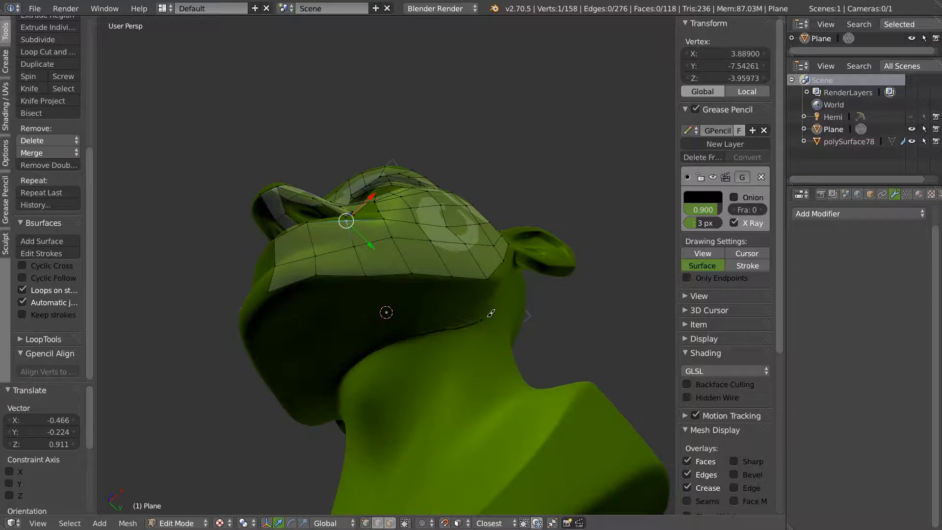
Generate a Bsurfaces patch under the jaw between the jawline's border vertices and the guide stroke beneath the chin
right_click(488, 279)
right_click(268, 292, "ctrl")
left_click(42, 243)
middle_click_drag(368, 272, 235, 288)
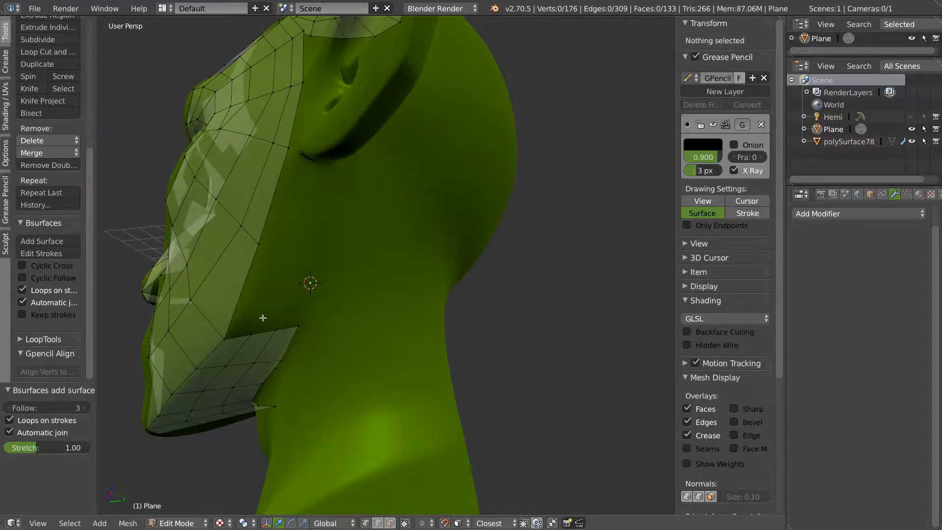
Try to fill the gap between the cheek, jaw patch and ear with a Bsurfaces patch from a grid of grease pencil strokes
left_click_drag(221, 347, 292, 133)
left_click_drag(248, 340, 305, 151)
left_click_drag(275, 340, 319, 166)
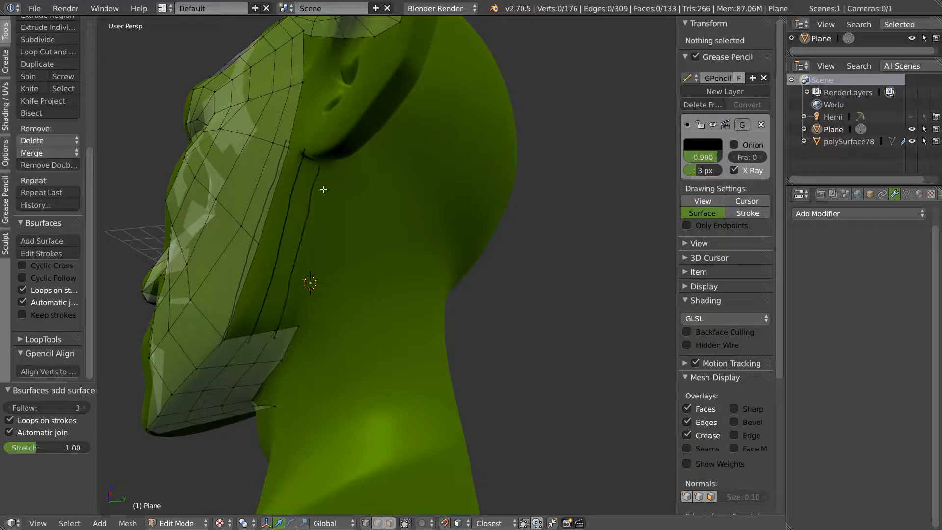
left_click_drag(297, 326, 337, 169)
left_click_drag(249, 243, 334, 242)
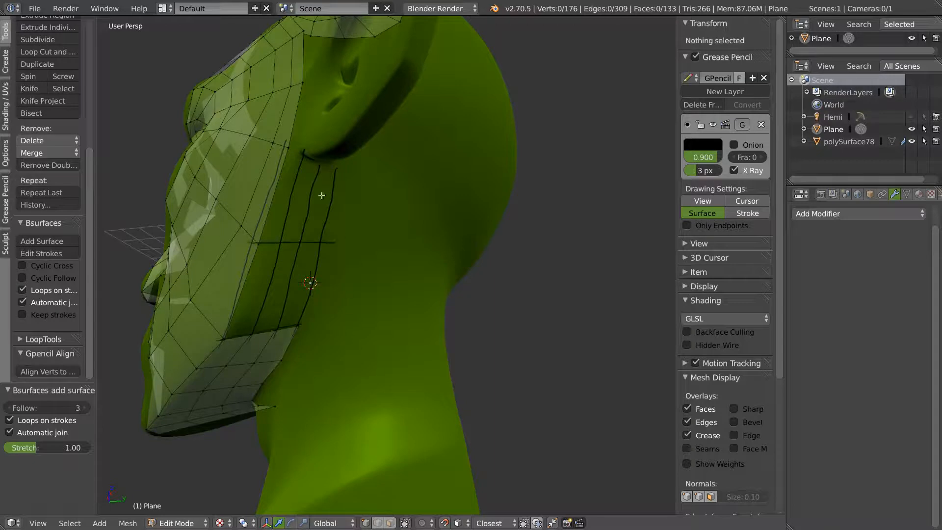
left_click_drag(280, 148, 349, 171)
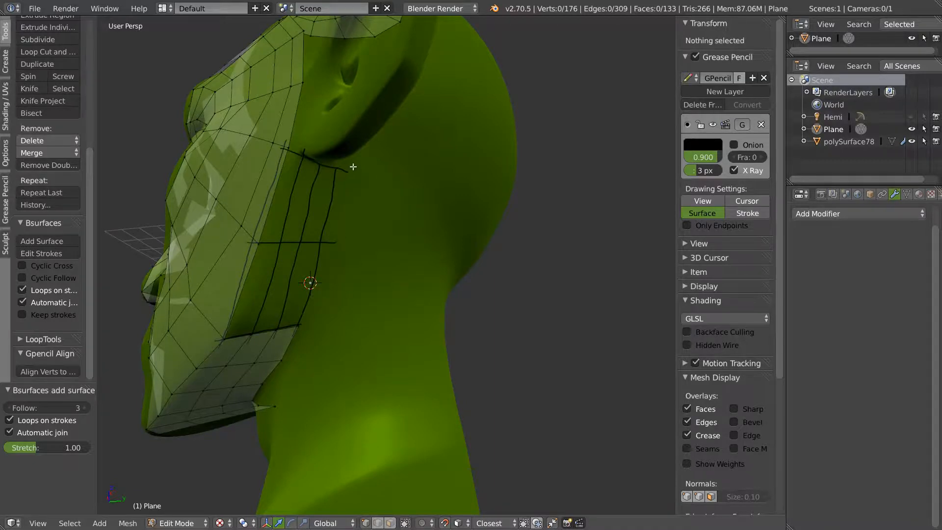
left_click(50, 237)
Delete the leftover SURFSKIO_surface object behind the cheek
key("x")
left_click(307, 245)
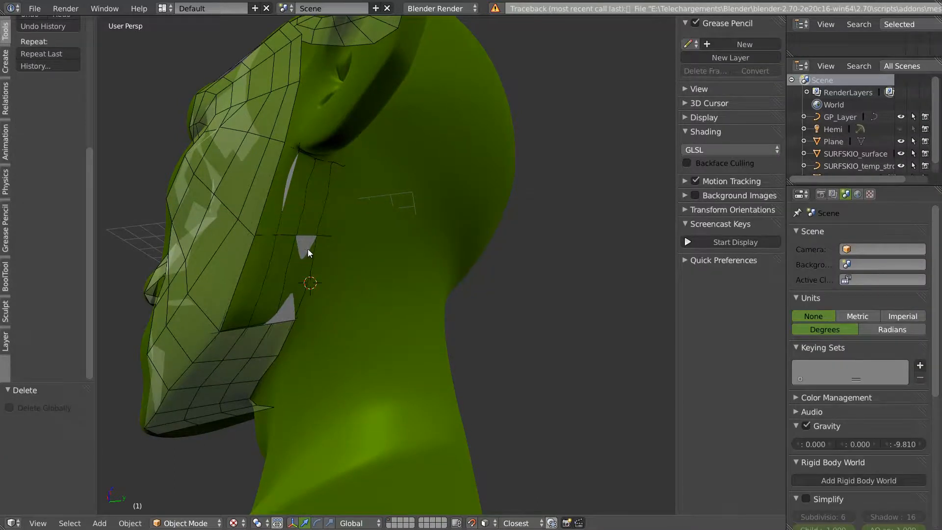
right_click(309, 249)
key("x")
key("Tab")
key("Tab")
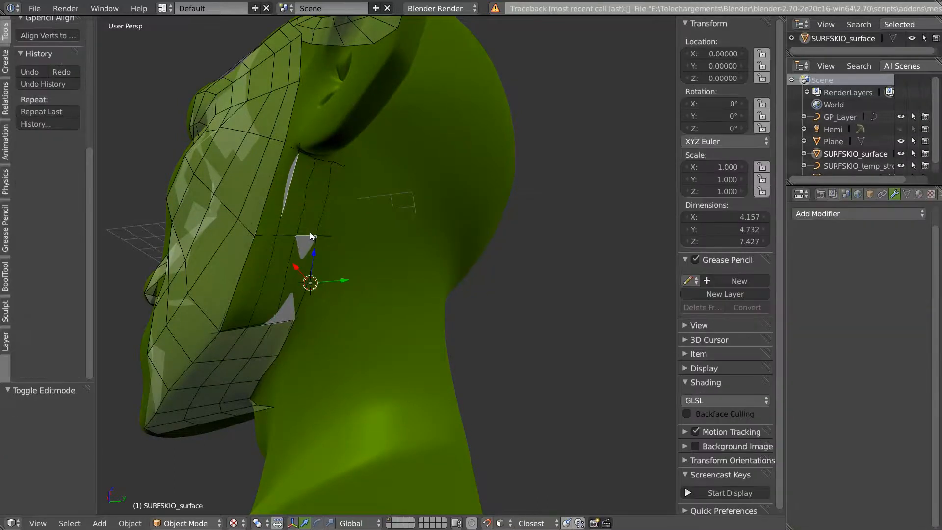
key("x")
left_click(300, 234)
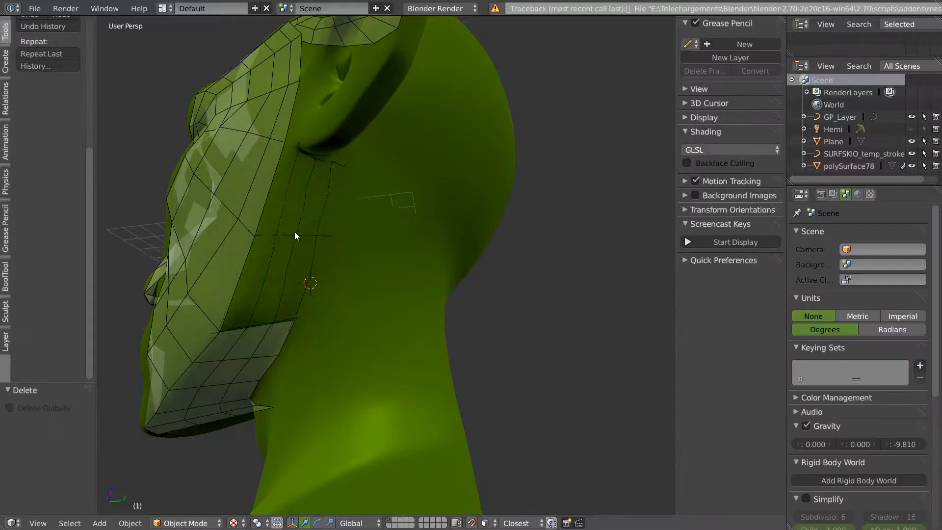
right_click(273, 238)
key("Tab")
key("g")
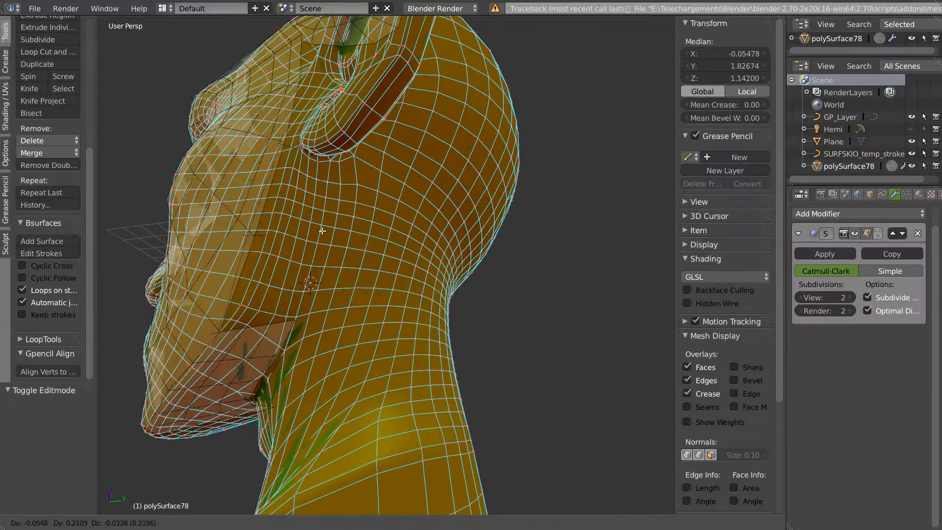
right_click(309, 232)
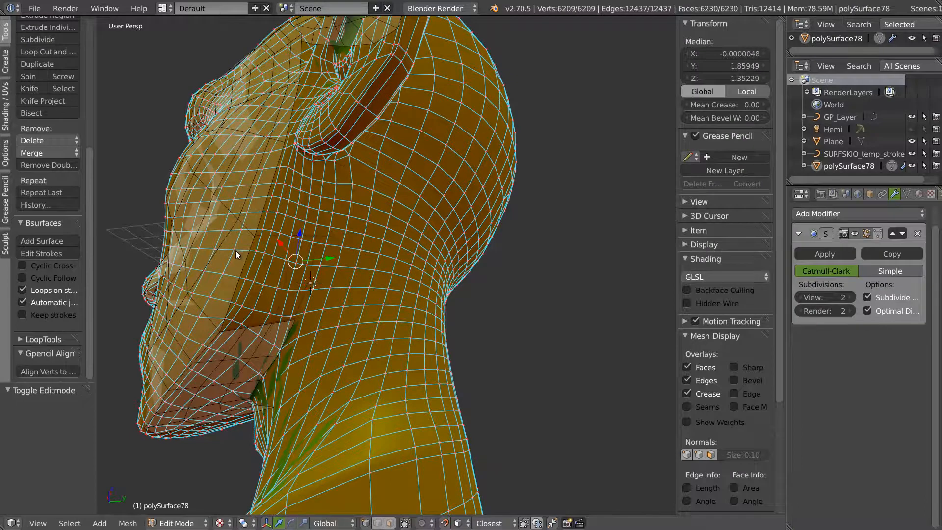
key("Tab")
right_click(410, 137)
key("g")
right_click(335, 180)
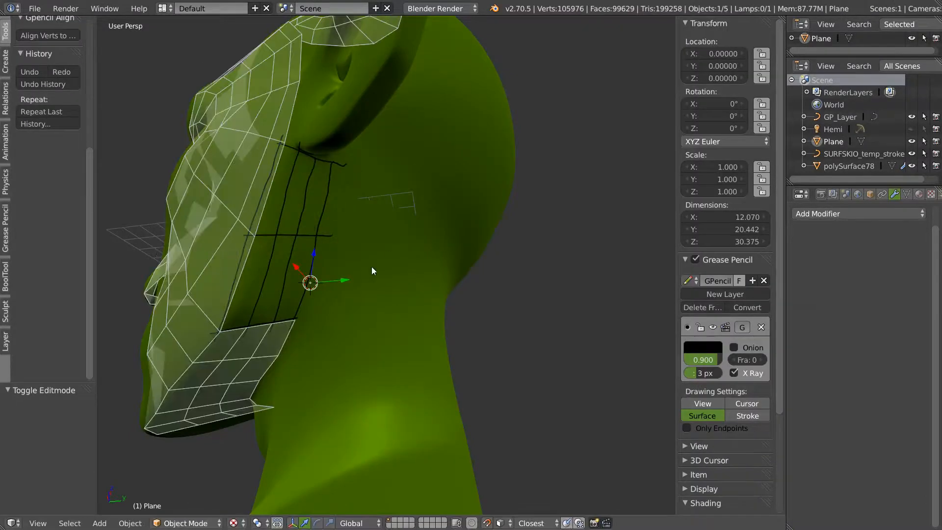
Remove the Plane mesh's grease pencil layer and delete the leftover GP_Layer and SURFSKIO_temp_strokes objects
key("Tab")
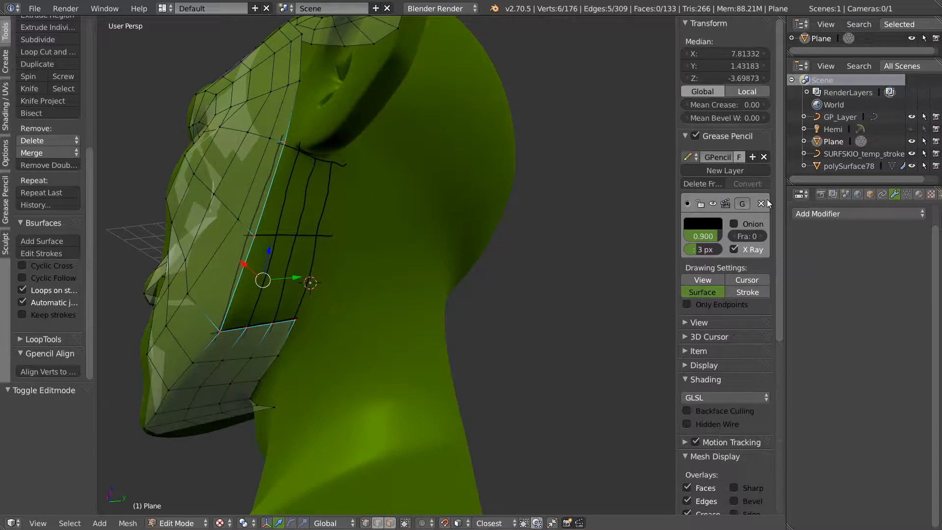
middle_click_drag(243, 214, 321, 234)
key("Tab")
key("Tab")
middle_click_drag(842, 103, 839, 104)
left_click(832, 116)
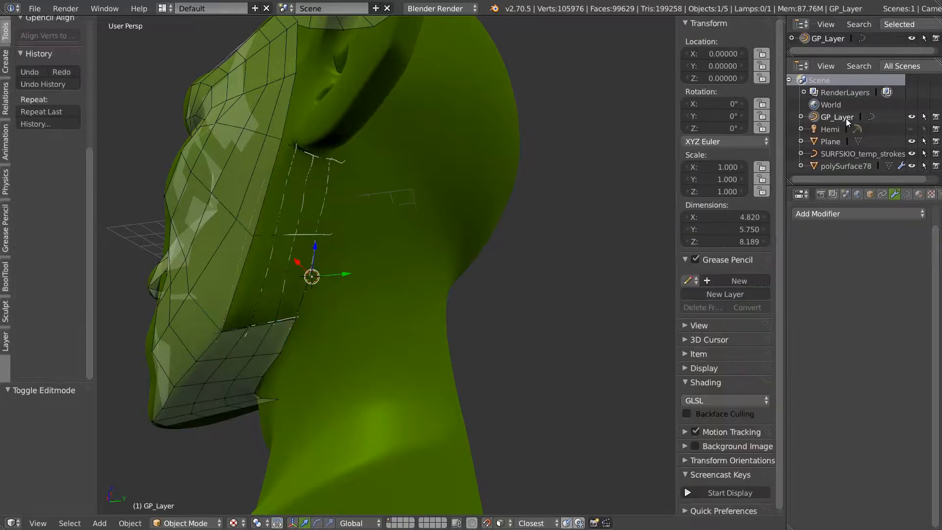
key("x")
left_click(353, 214)
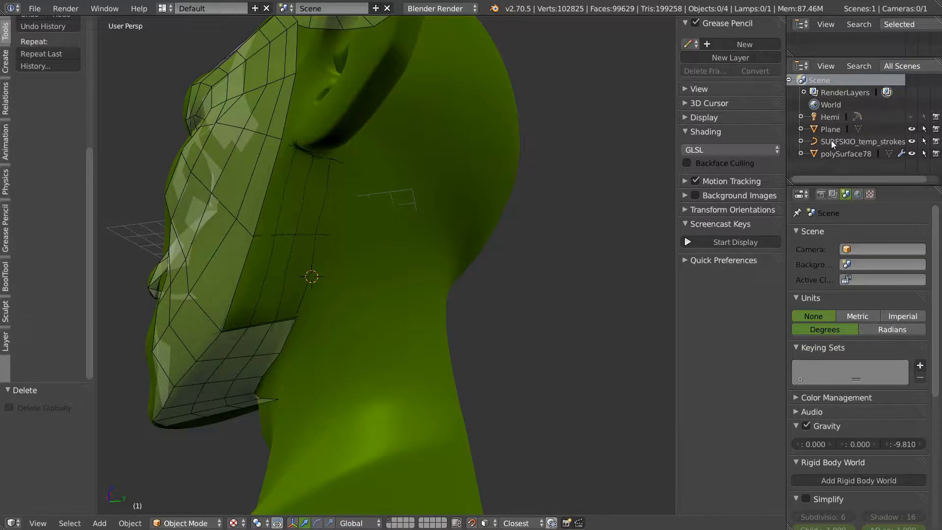
left_click(832, 142)
key("x")
left_click(343, 223)
Reopen the Plane retopology mesh in Edit Mode and hide the 3D view's properties sidebar
scroll(253, 256, "up", 2)
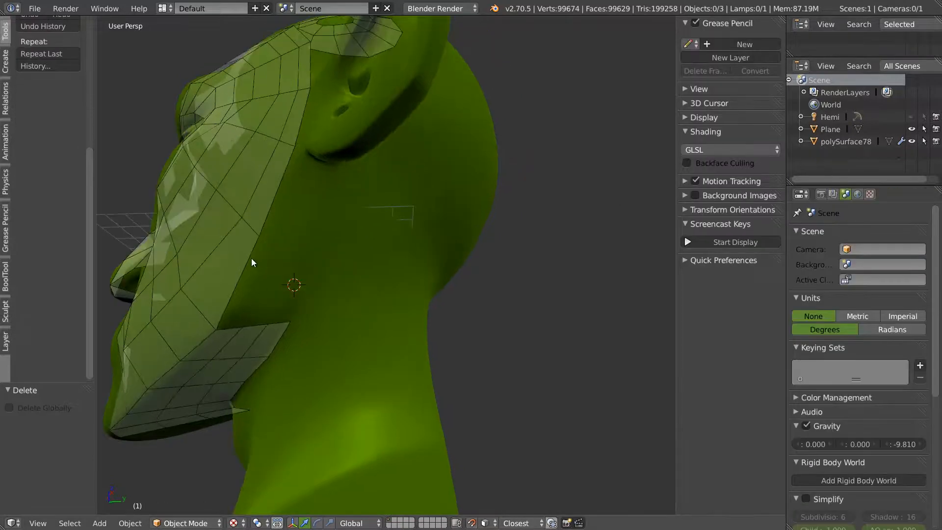
right_click(255, 248)
key("Tab")
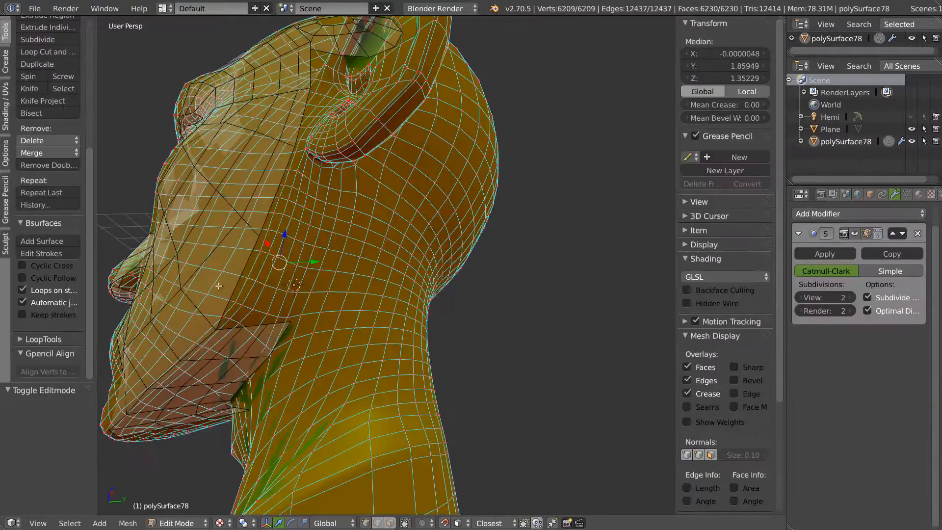
key("Tab")
right_click(246, 262)
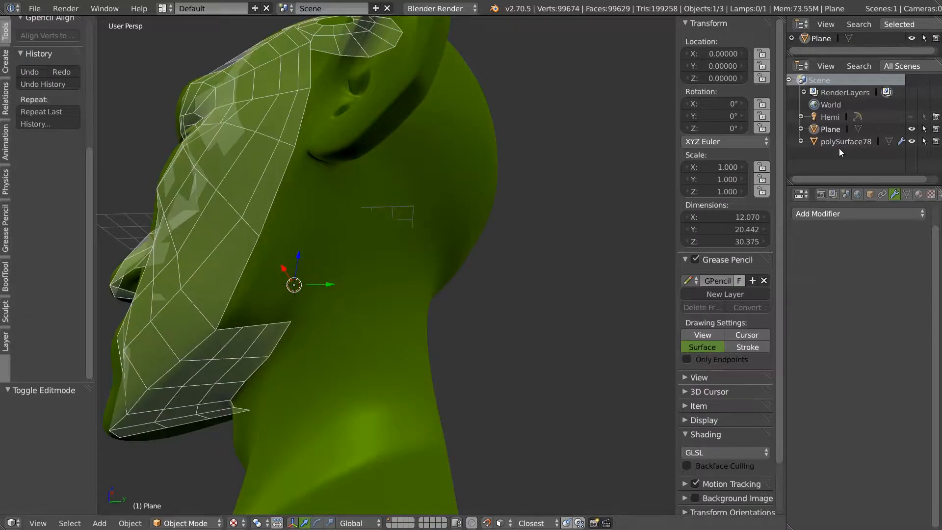
middle_click_drag(302, 256, 269, 261)
key("Tab")
key("n")
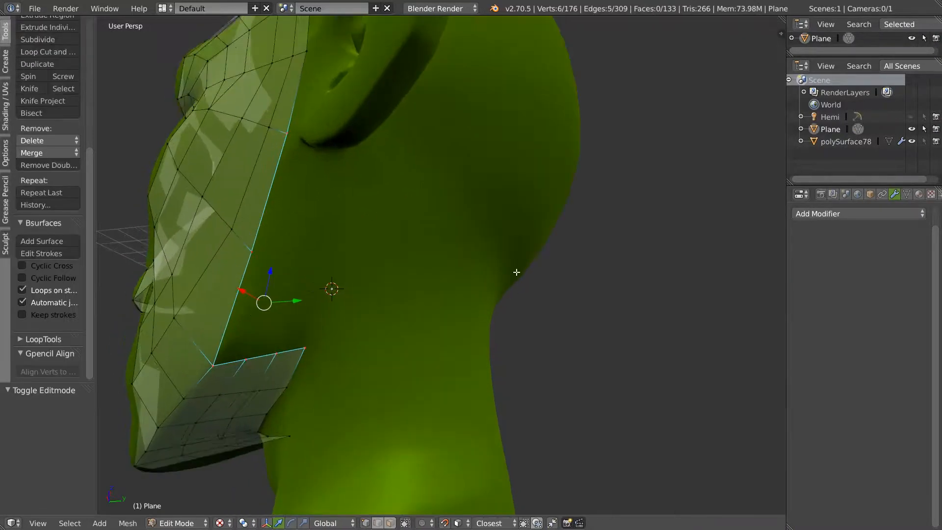
Sketch a stroke from the jaw patch's rear corner up to below the ear, and generate a Bsurfaces patch filling the gap beside the cheek
middle_click_drag(350, 232, 368, 244)
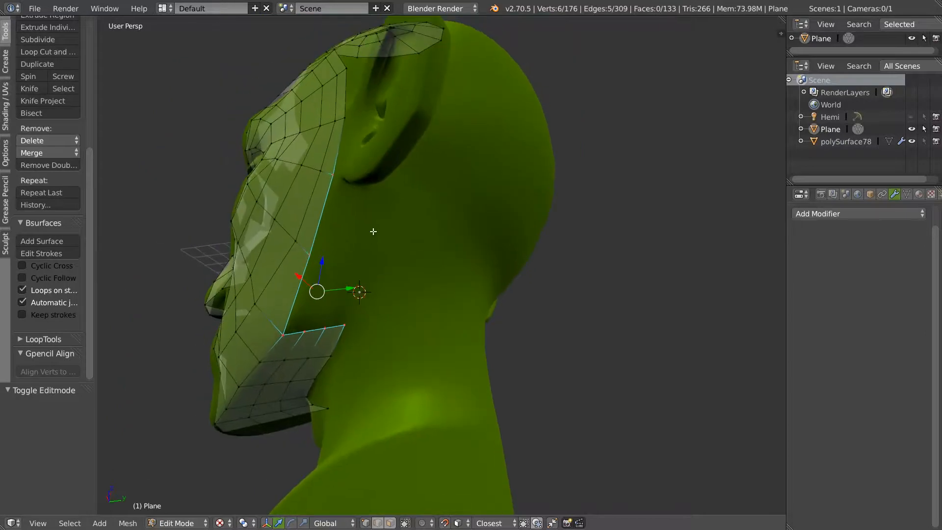
left_click_drag(346, 327, 376, 189)
right_click(289, 337, "shift")
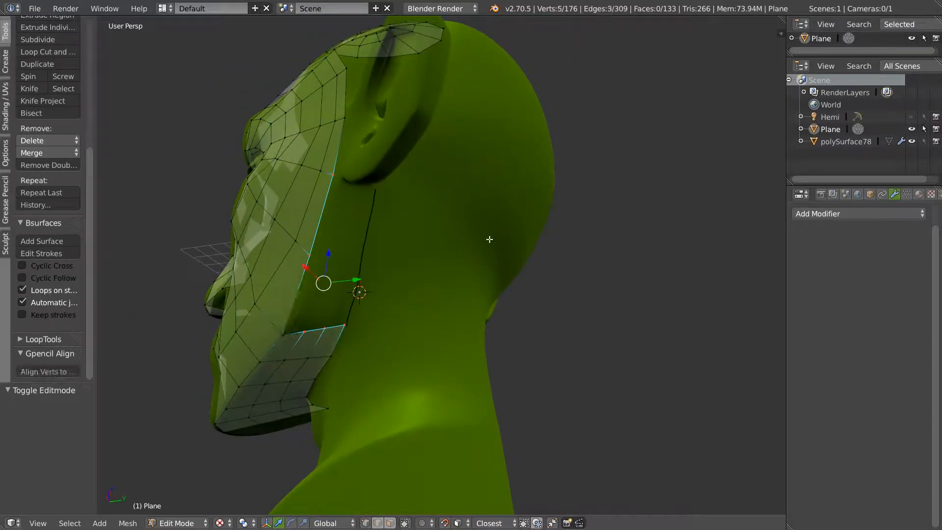
left_click(42, 241)
Try to extend the jaw's rear border around the neck with three horizontal strokes and Bsurfaces, and undo the surface
mouse_move(398, 233)
middle_mouse_down()
mouse_move(389, 239)
mouse_move(354, 220)
middle_mouse_up()
left_click_drag(277, 194, 487, 233)
left_click_drag(282, 266, 470, 290)
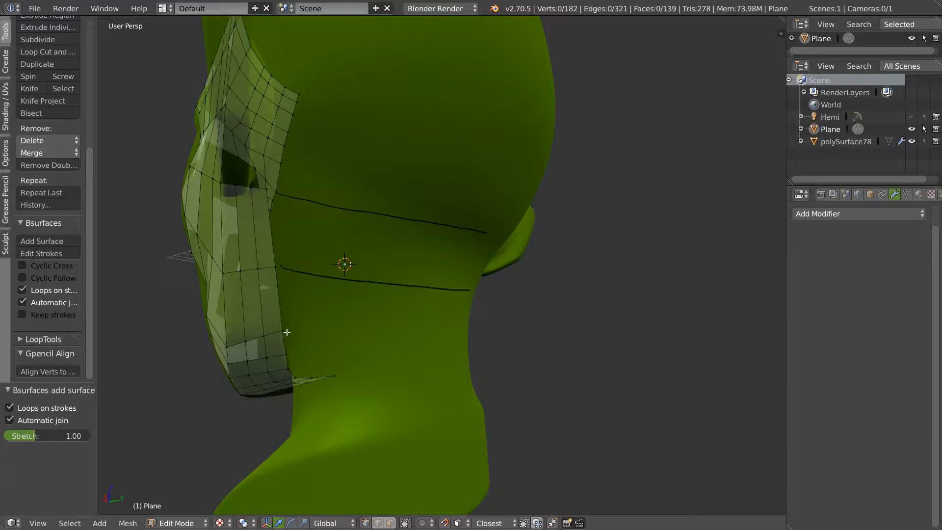
left_click_drag(289, 326, 469, 322)
mouse_move(568, 238)
middle_mouse_down()
mouse_move(412, 250)
mouse_move(479, 270)
middle_mouse_up()
right_click(269, 193)
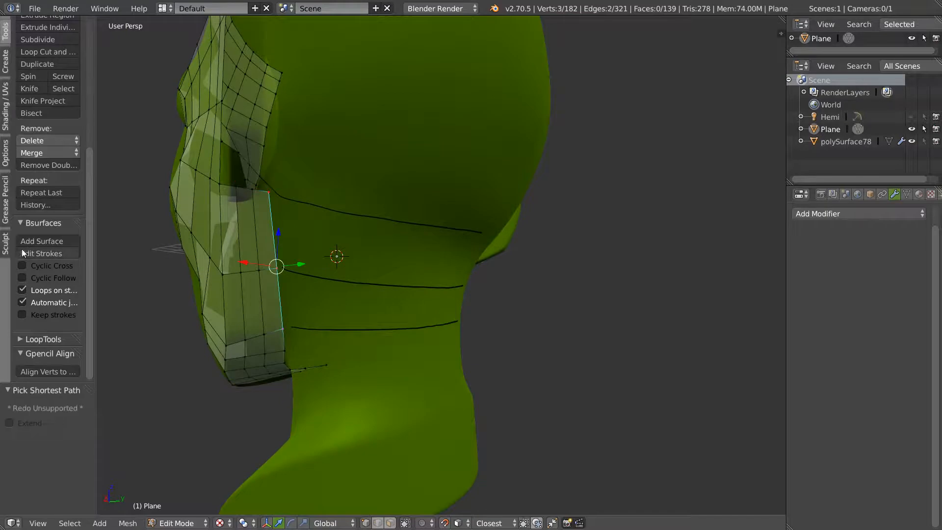
left_click(39, 240)
key("ctrl+z")
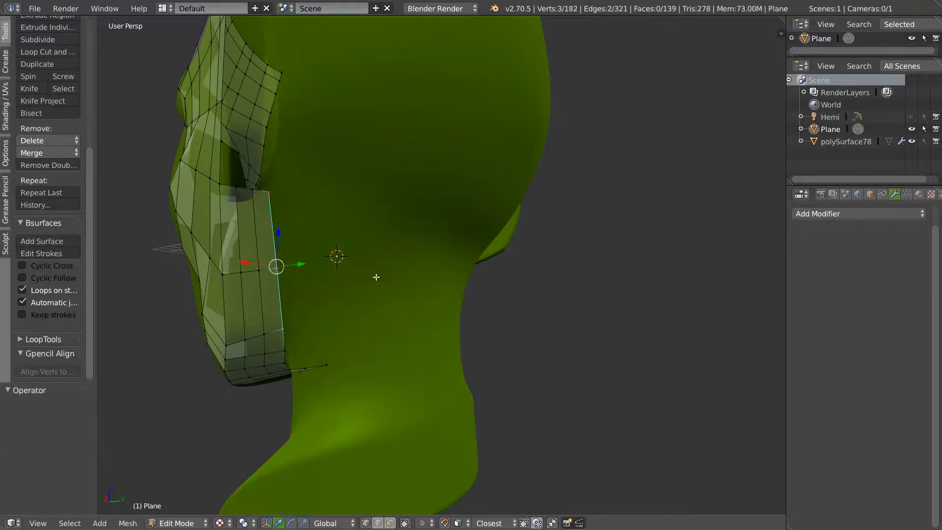
Try to extend the rear border around the neck with vertical guide strokes and Bsurfaces, and undo the resulting patch
middle_click_drag(412, 269, 381, 217)
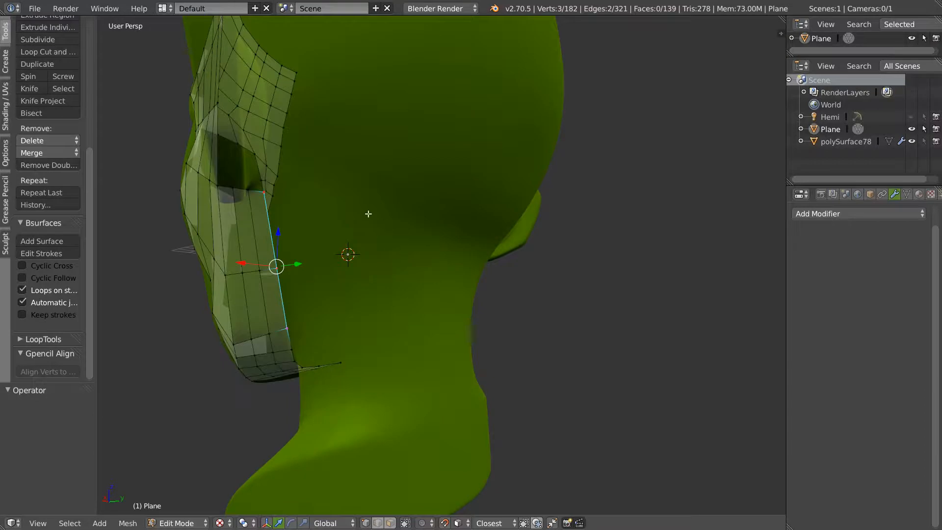
left_click_drag(374, 241, 374, 328)
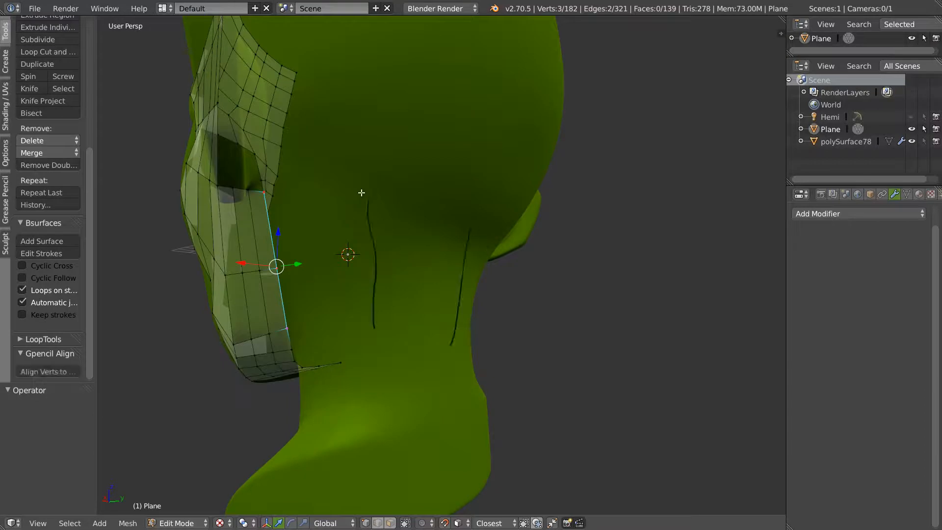
left_click(42, 240)
middle_click_drag(377, 254, 430, 254)
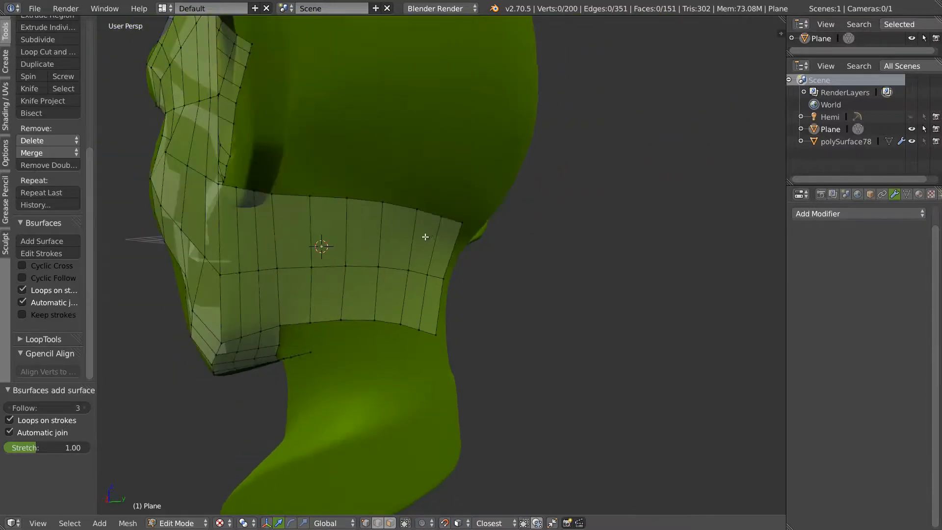
key("ctrl+z")
Extend the upper edge of the rear border around the back of the neck with short vertical strokes and a Bsurfaces strip
middle_click_drag(349, 244, 398, 242)
right_click(331, 320, "shift")
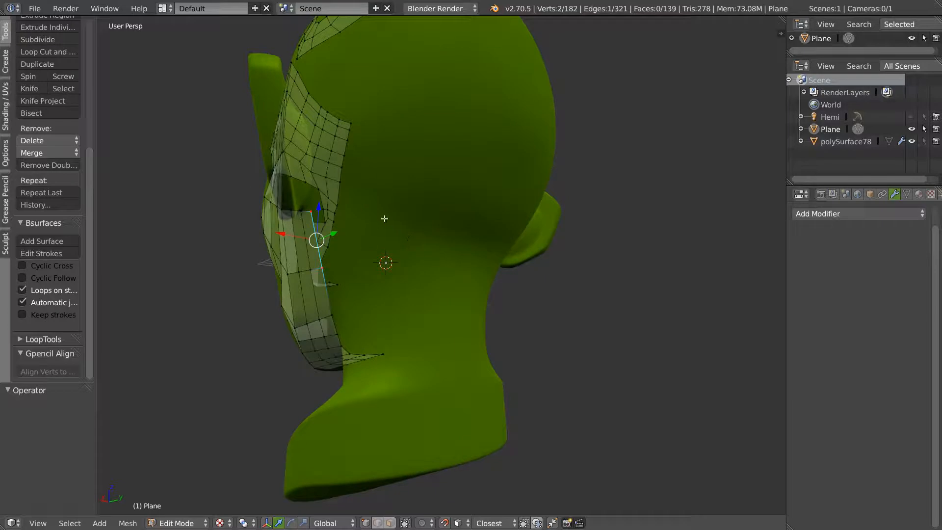
left_click_drag(390, 256, 389, 215)
key("ctrl+z")
key("ctrl+shift+z")
middle_click_drag(451, 237, 462, 207)
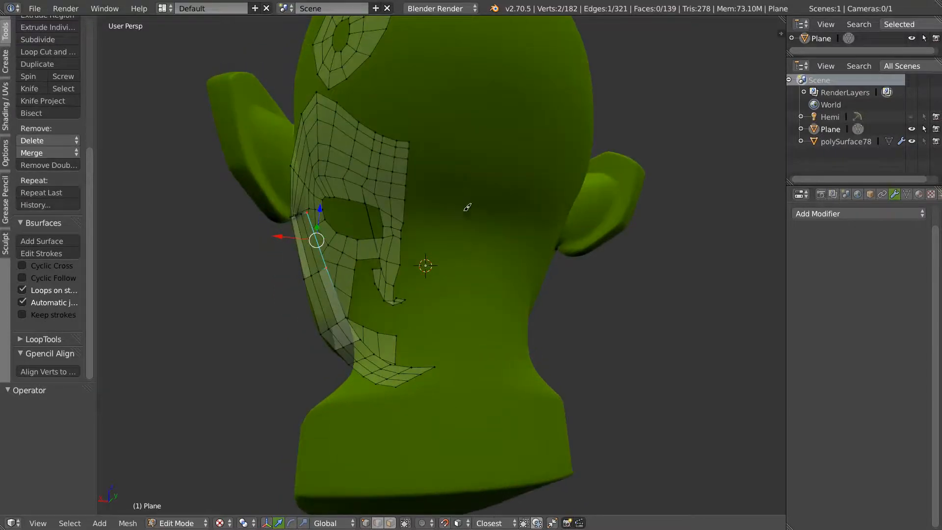
middle_click_drag(514, 240, 102, 236)
left_click(28, 240)
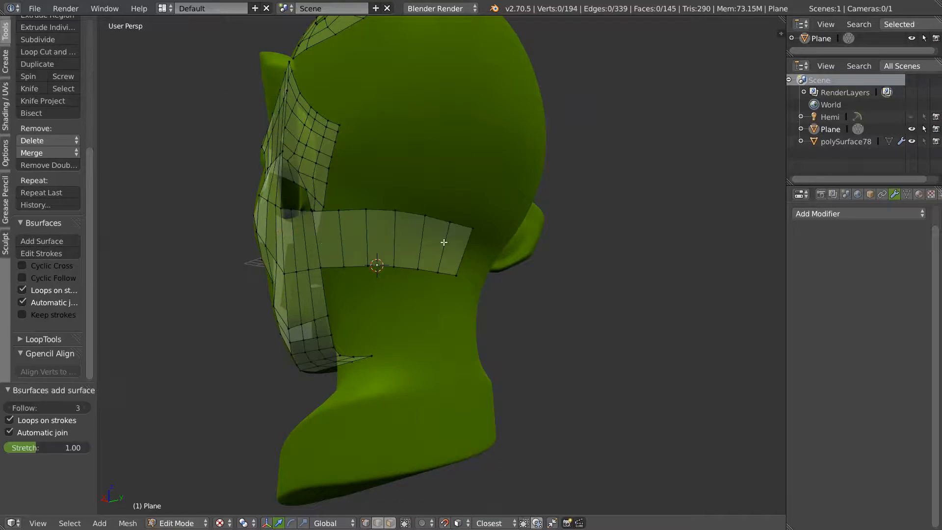
Try to generate a Bsurfaces patch from the neck strip's lower border to a horizontal stroke beneath it, and undo it
middle_click_drag(415, 271, 348, 284)
scroll(300, 283, "up", 1)
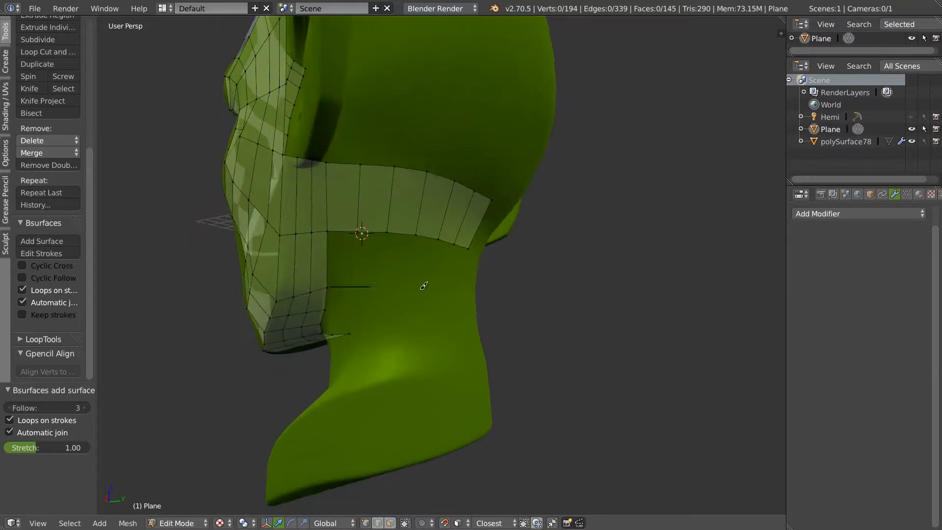
left_click(358, 231, "ctrl")
left_click(327, 295, "shift")
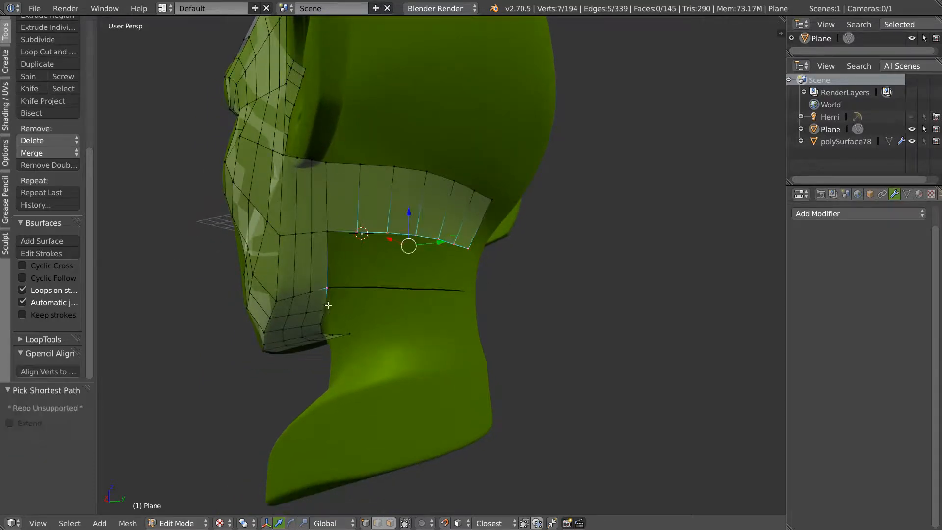
left_click(40, 240)
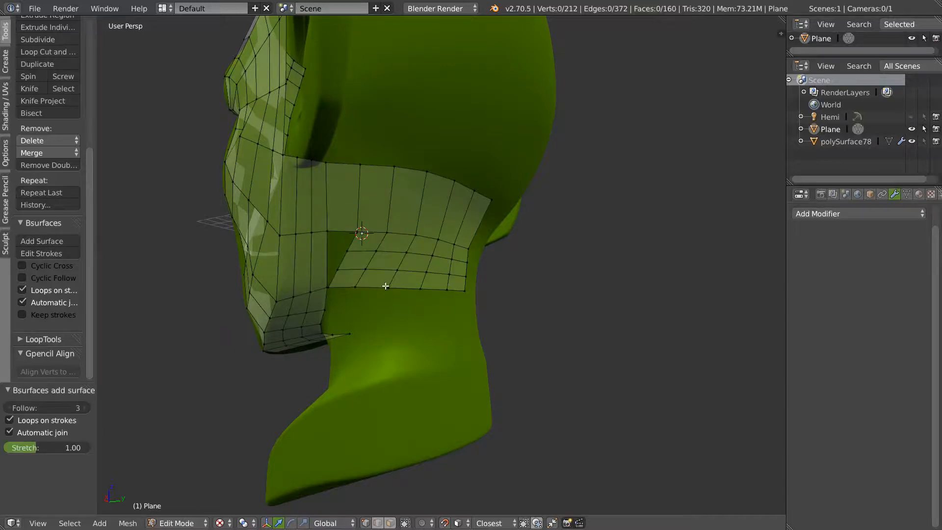
key("ctrl+z")
Add one edge loop across the jaw patch, just below the neck strip
middle_click_drag(337, 268, 322, 253)
key("ctrl+r")
left_click(337, 258)
left_click(336, 257)
right_click(336, 257)
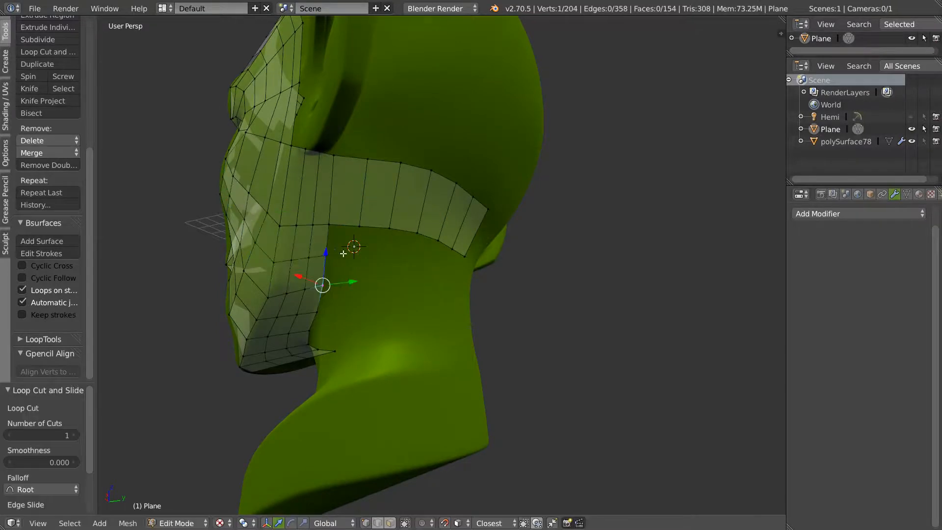
Select the jaw's rear border and the neck strip's lower border, and fill down to the horizontal neck stroke with a Bsurfaces patch
right_click(367, 227, "shift")
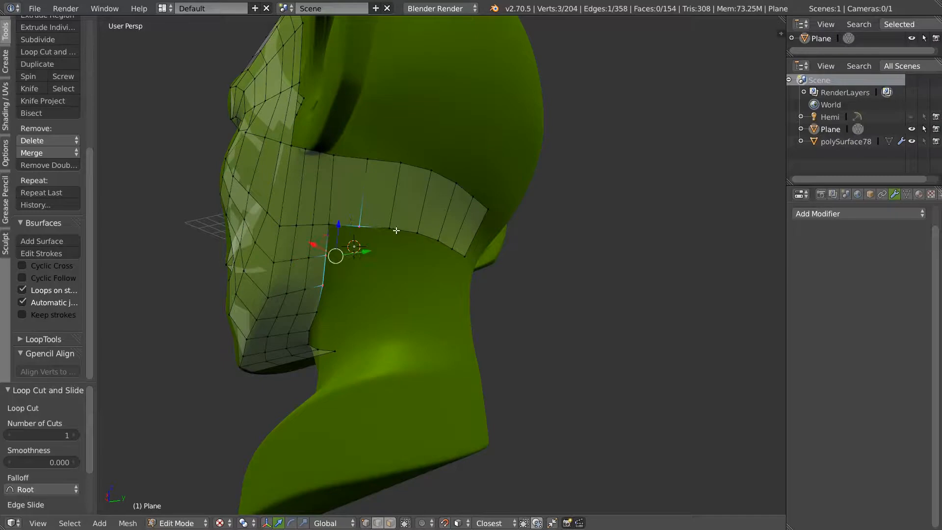
left_click_drag(510, 235, 408, 227, "ctrl")
middle_click_drag(405, 253, 399, 249)
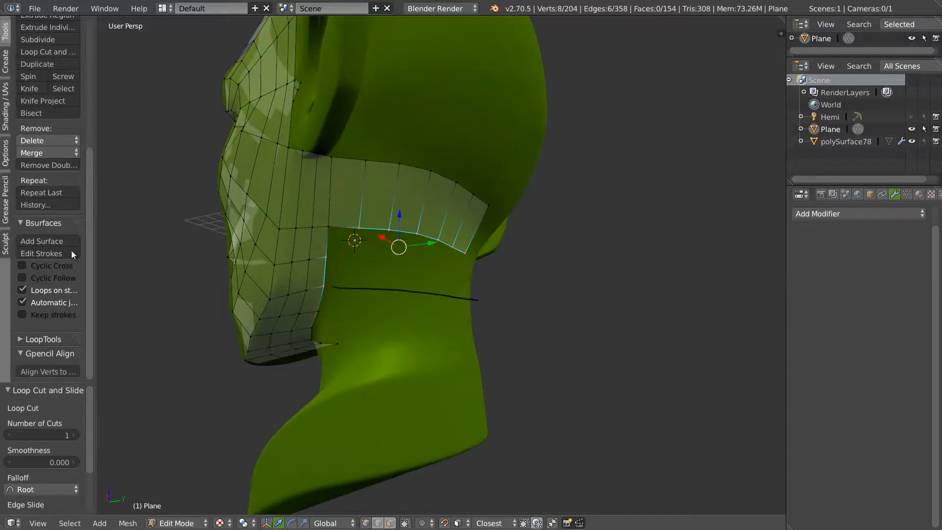
left_click(38, 240)
middle_click_drag(378, 202, 394, 240)
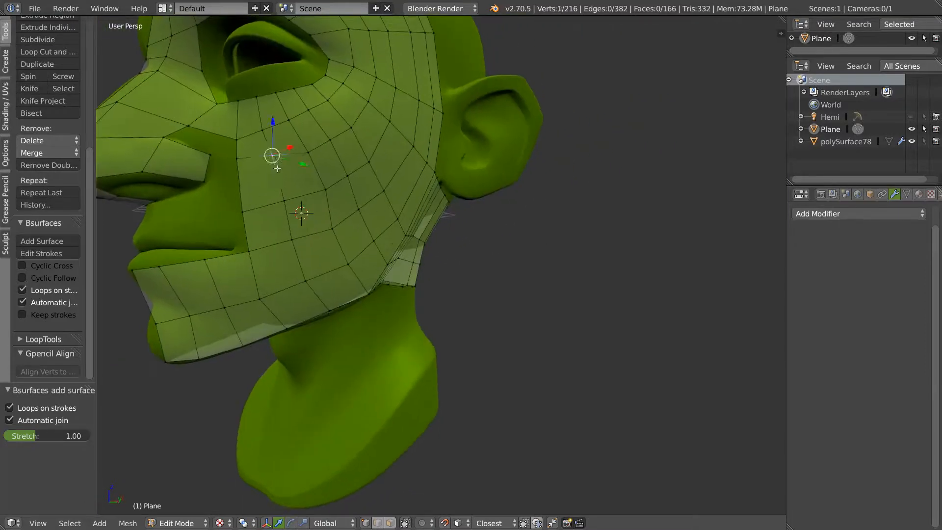
Delete the face on the front border of the cheek patch, between the nose and the mouth corner
right_click_drag(275, 172, 279, 173)
middle_click_drag(246, 224, 260, 211)
scroll(267, 216, "up", 2)
middle_click_drag(353, 302, 330, 294)
key("ctrl+Tab")
left_click(337, 346)
key("ctrl+Tab")
left_click(336, 355)
right_click(369, 325)
key("x")
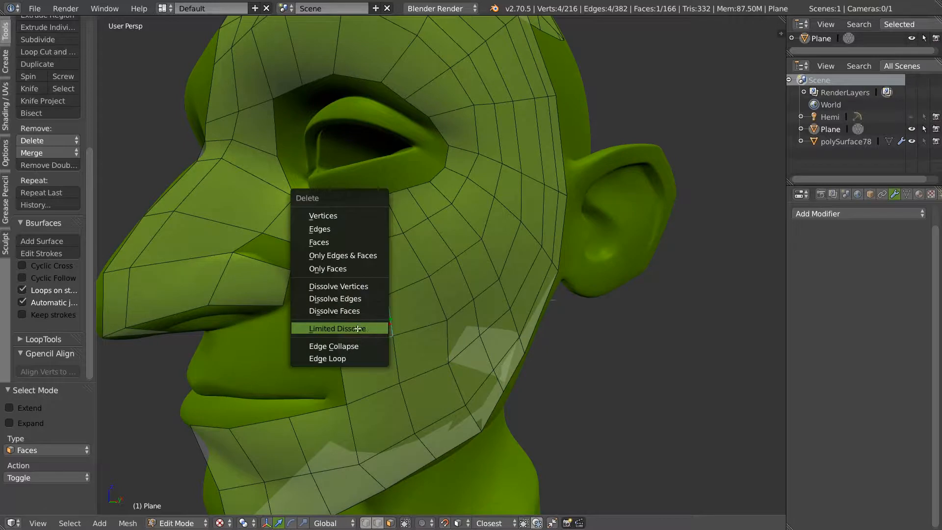
left_click(322, 242)
Extrude the inner vertical edge of the cheek gap forward to form a replacement face
scroll(326, 268, "up", 6)
key("ctrl+Tab")
left_click(294, 246)
middle_click_drag(263, 268, 305, 257, "shift")
right_click(376, 225)
key("e")
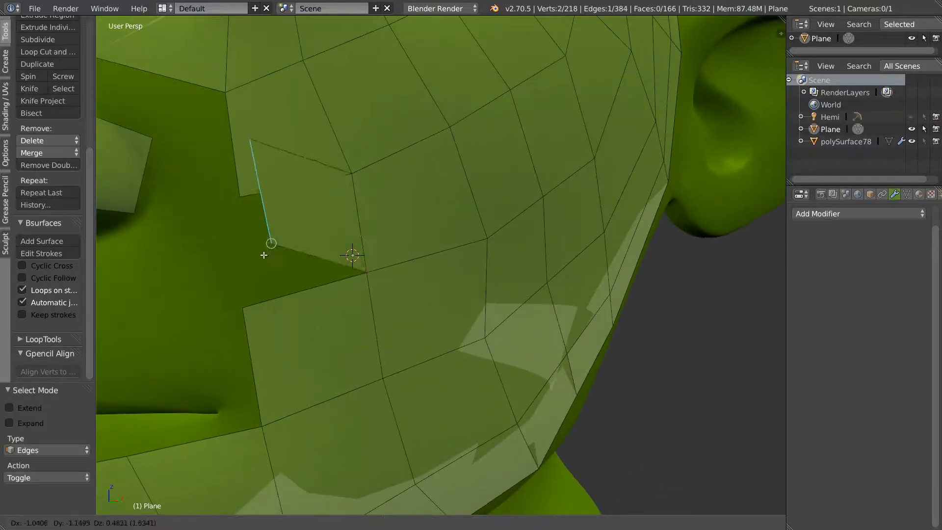
left_click(246, 265)
Move the new face's upper front vertex close to the border corner above and merge both vertices at center
key("ctrl+Tab")
left_click(233, 194)
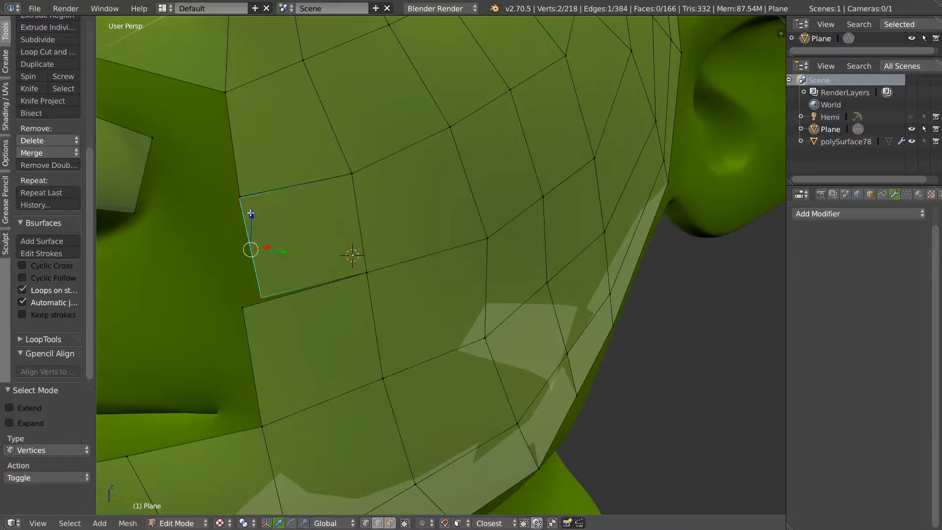
right_click(240, 204)
key("g")
left_click(247, 213)
right_click(239, 196, "shift")
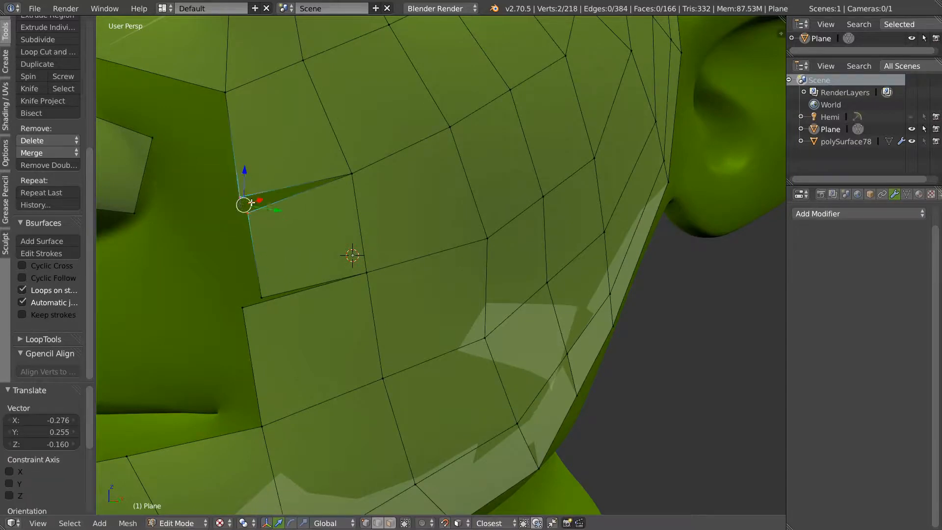
key("w")
left_click(201, 249)
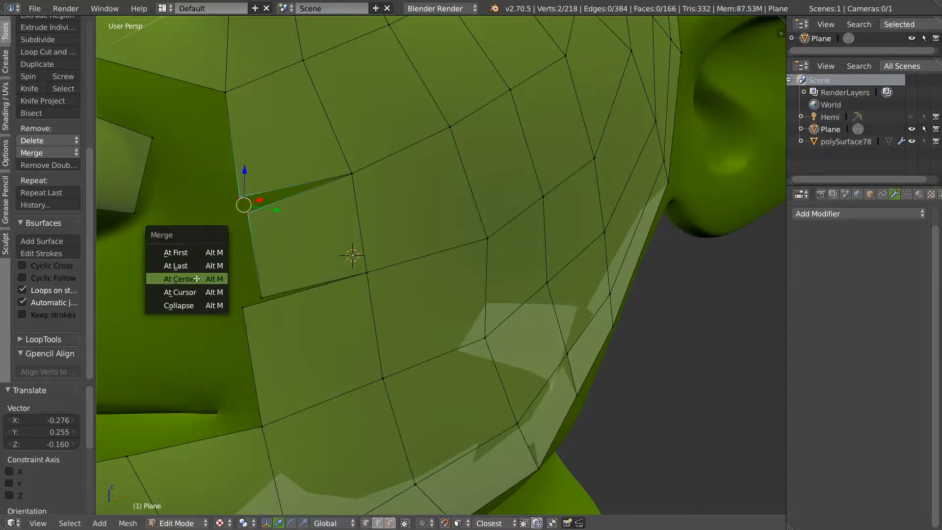
left_click(180, 278)
Move the gap's upper front vertex onto the border corner below to auto-merge them, and reposition the merged vertex
middle_click_drag(222, 260, 278, 271, "shift")
key("g")
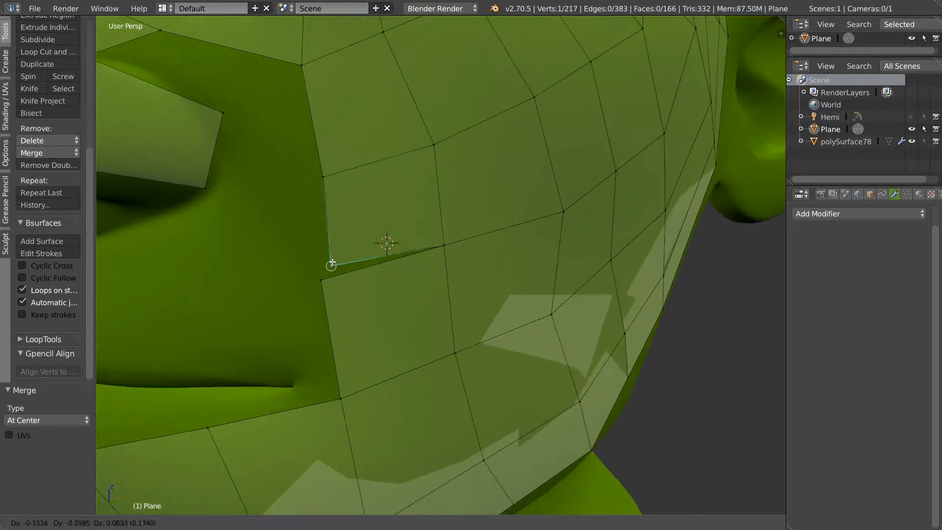
left_click(323, 280)
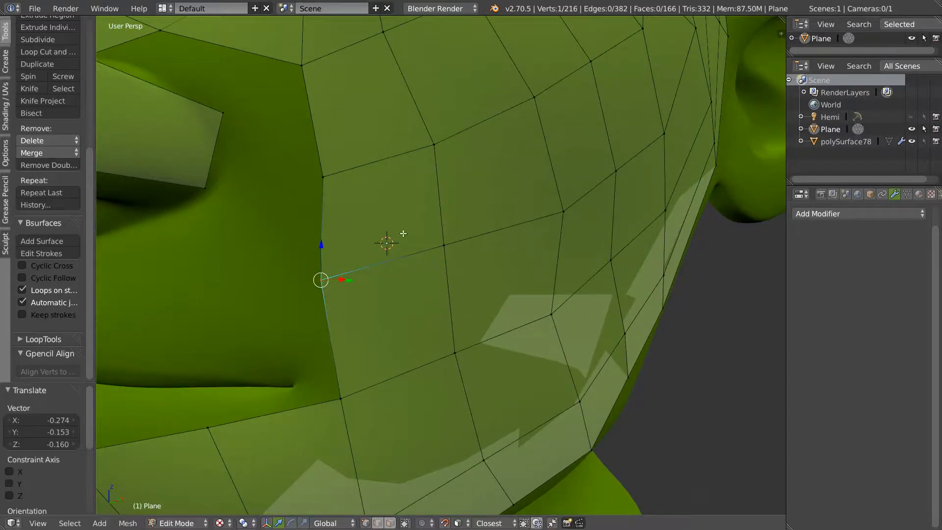
key("g")
left_click(339, 286)
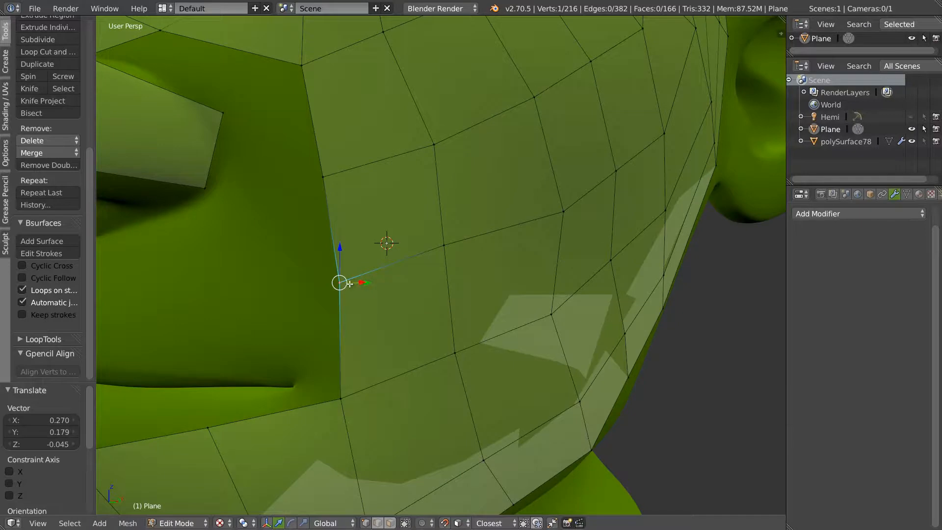
Set the Double Threshold to 0.001 and undo the lower corner's merge and move
key("w")
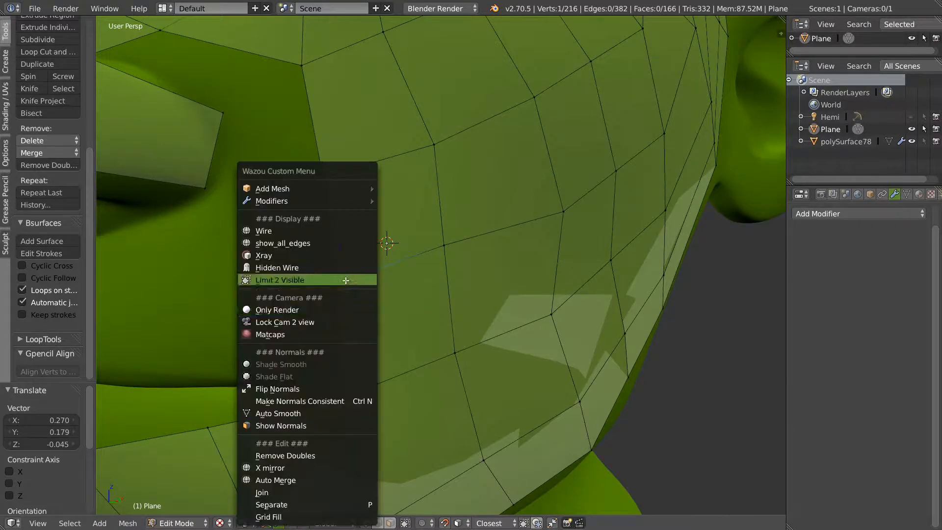
left_click(289, 479)
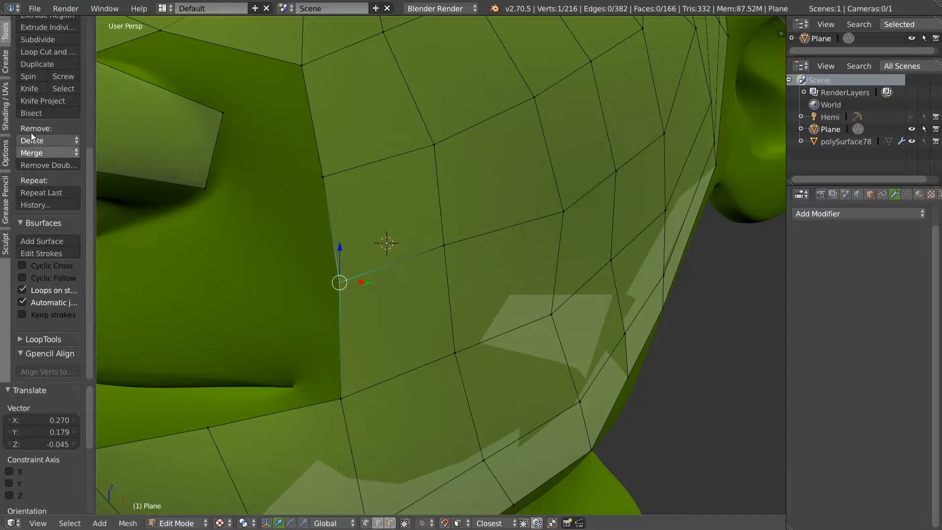
left_click(6, 153)
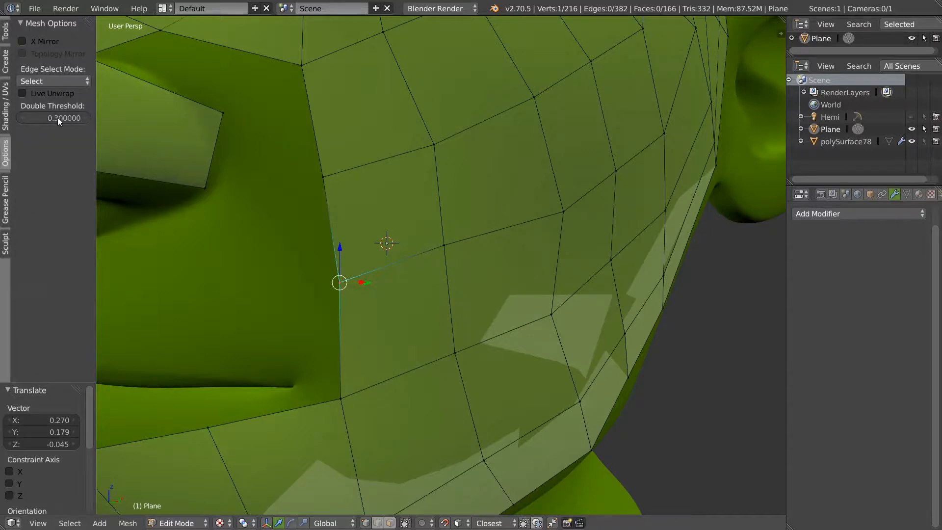
key("ctrl+z")
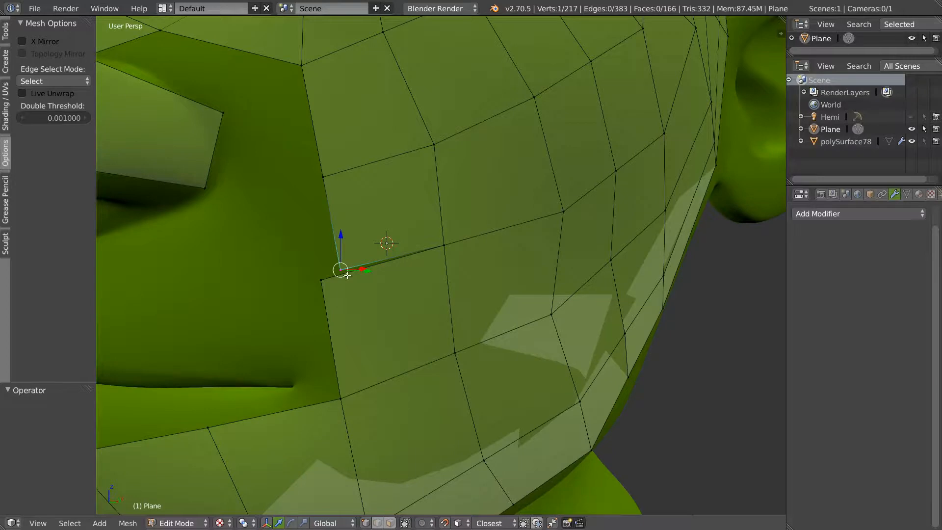
Try repeatedly to auto-merge the loose corner vertex with the border corner below by moving it on top
key("g")
left_click(322, 280)
key("g")
left_click(320, 281)
key("g")
left_click(322, 285)
key("g")
left_click(324, 281)
Set the Double Threshold to 0.5 and auto-merge the loose corner vertex with the border corner below
key("g")
left_click(331, 265)
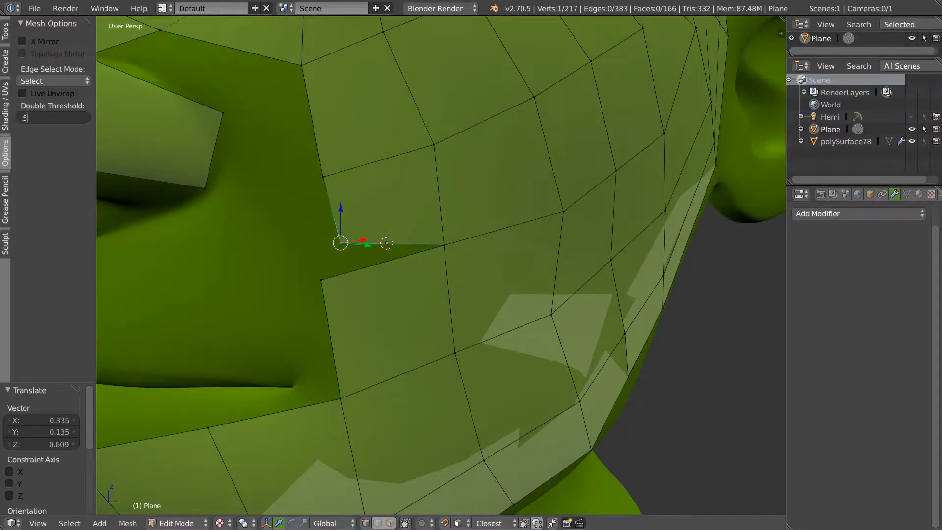
key("g")
left_click(336, 276)
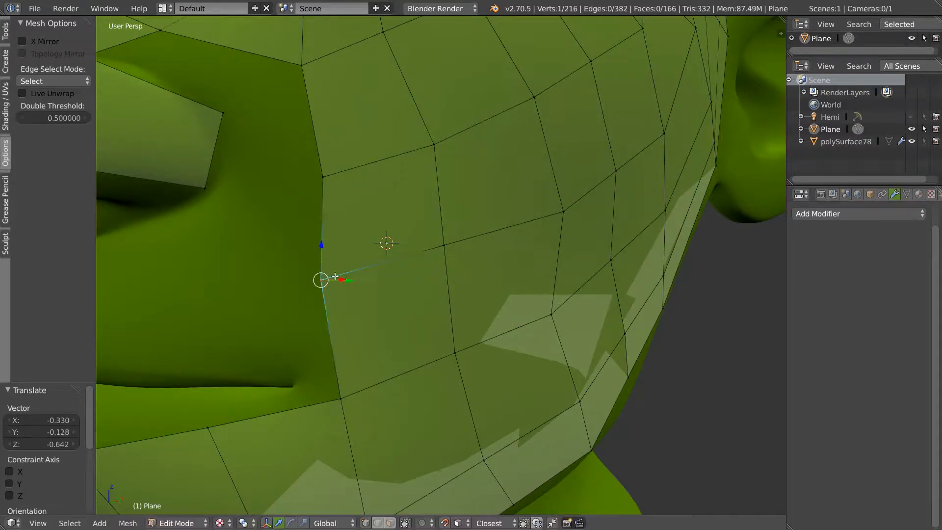
Auto-merge the two front vertices of the upper cheek row into the vertices directly above them
right_click(329, 182)
key("g")
left_click(312, 179)
key("g")
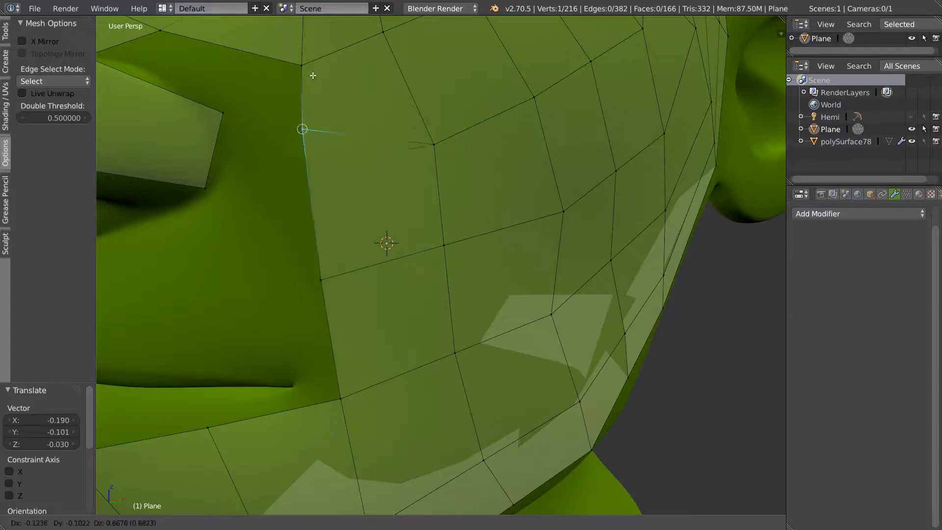
left_click(302, 64)
right_click(430, 138)
key("g")
left_click(424, 112)
Continue along the same cheek row, auto-merging the next three vertices upward into the row beneath the eye
middle_click_drag(393, 110, 473, 286)
right_click(472, 420)
key("g")
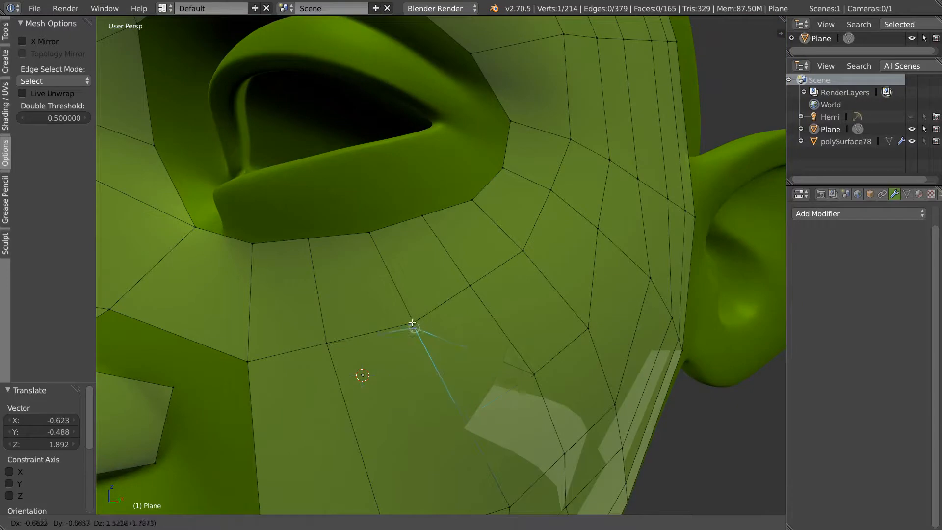
left_click(436, 327)
right_click(541, 372)
key("g")
left_click(483, 291)
right_click(578, 323)
key("g")
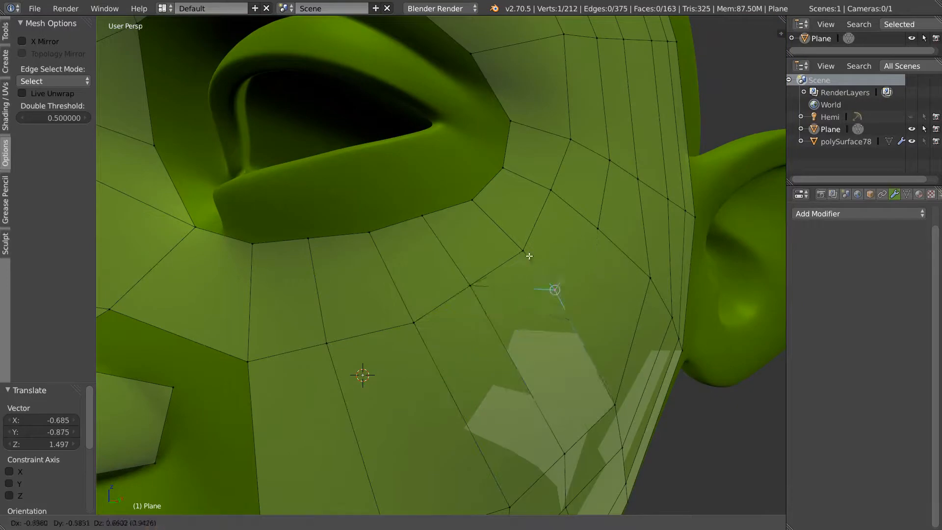
left_click(526, 258)
Dissolve the leftover edge on the cheek below the outer corner of the eye
middle_click_drag(523, 290, 491, 267)
scroll(451, 310, "down", 5)
key("ctrl+Tab")
left_click(486, 280)
key("w")
key("Escape")
key("x")
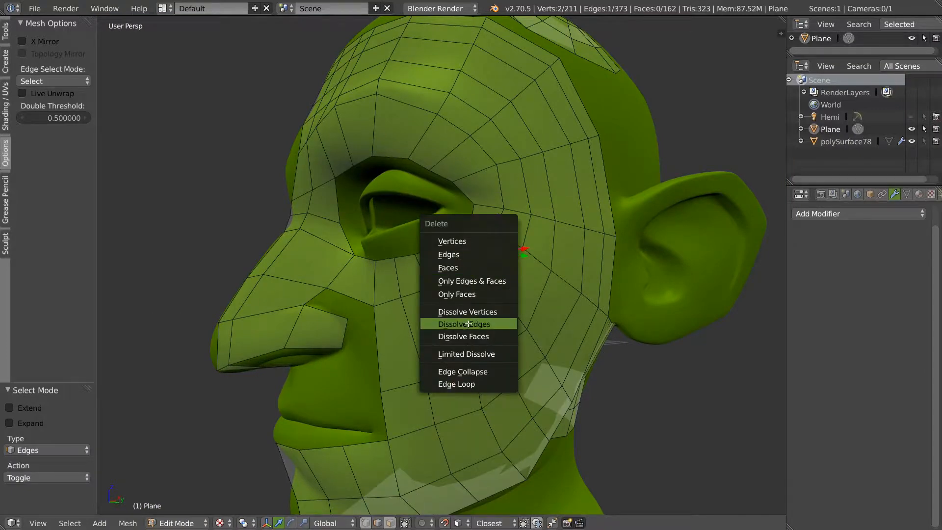
left_click(468, 324)
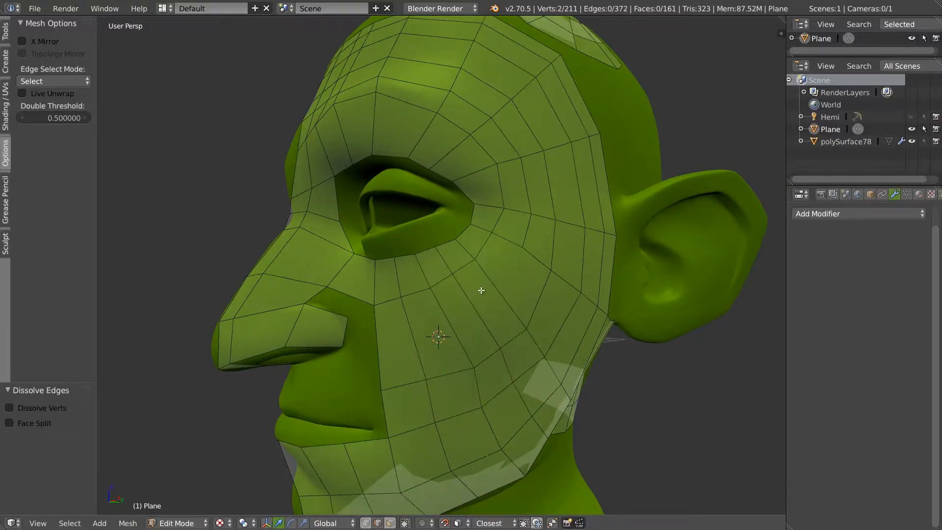
Add one edge loop across the cheek faces below the eye, and connect the vertex at its outer end to the one above
key("ctrl+r")
left_click(499, 297)
right_click(500, 294)
key("ctrl+Tab")
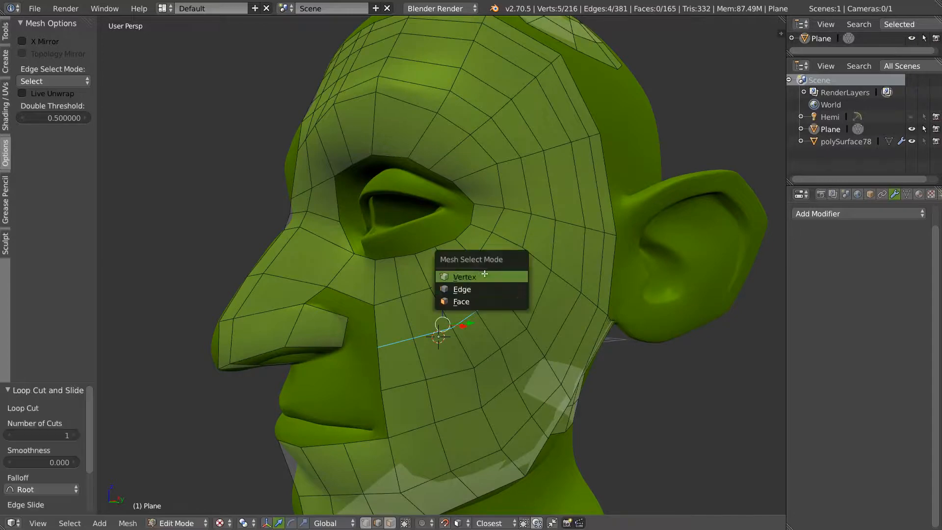
left_click(479, 275)
right_click(501, 293)
right_click(521, 248, "shift")
key("j")
In object mode, add a Shrinkwrap modifier targeting polySurface78 to the retopology mesh and apply it
middle_click_drag(419, 324, 486, 301)
key("Tab")
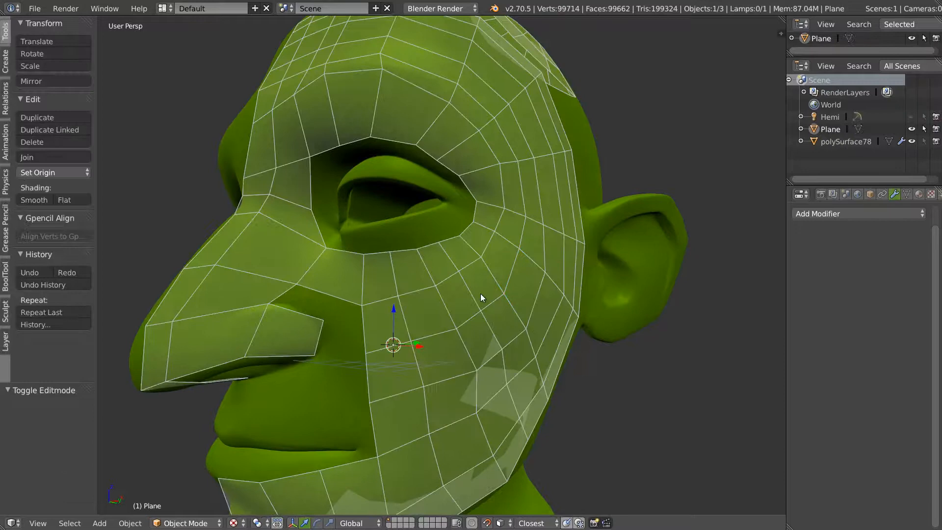
left_click(865, 213)
left_click(773, 361)
left_click(799, 284)
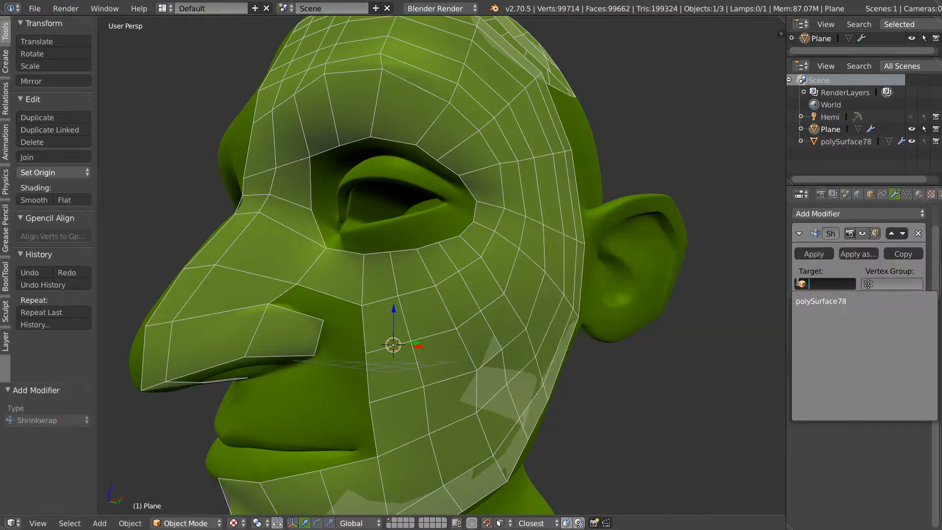
left_click(821, 301)
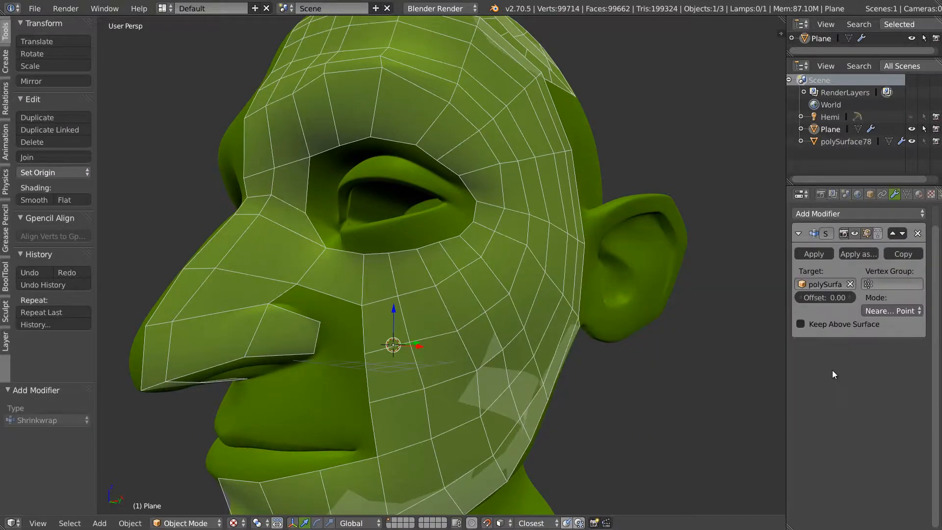
left_click(814, 253)
middle_click_drag(570, 275, 445, 293)
Toggle the retopology mesh's X-ray display on and off to compare how it overlays the head
key("w")
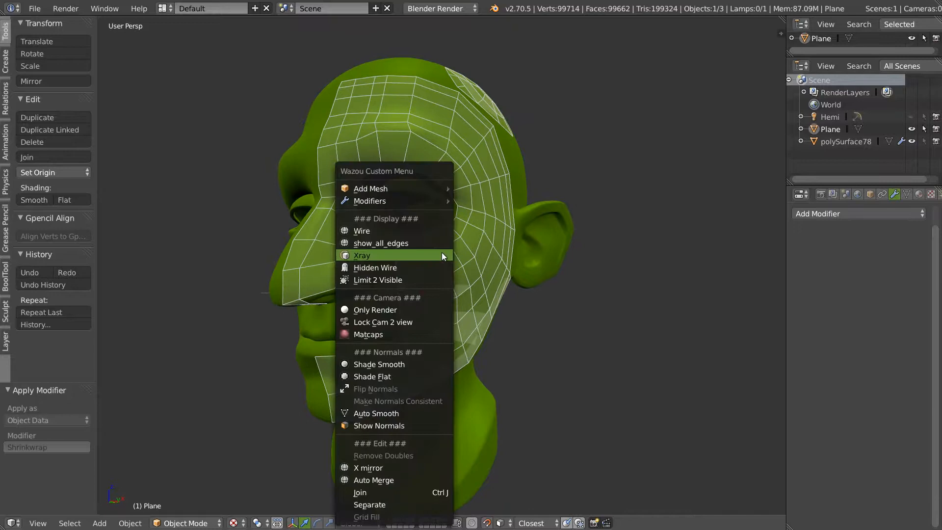
left_click(372, 255)
middle_click_drag(392, 244, 402, 267)
key("w")
left_click(390, 249)
key("w")
left_click(391, 269)
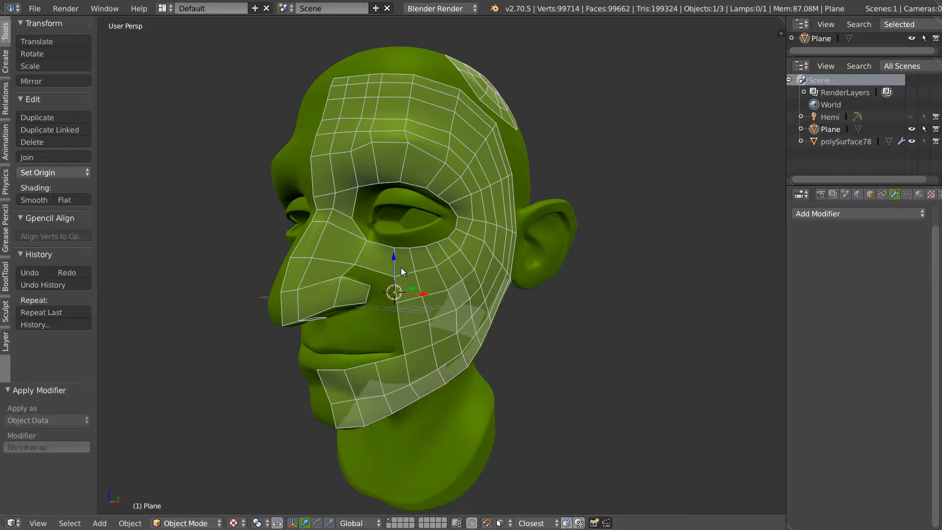
Switch the viewport to wireframe and on to solid shading, and examine the face orientation around the nose and brow
left_click(244, 522)
left_click(248, 496)
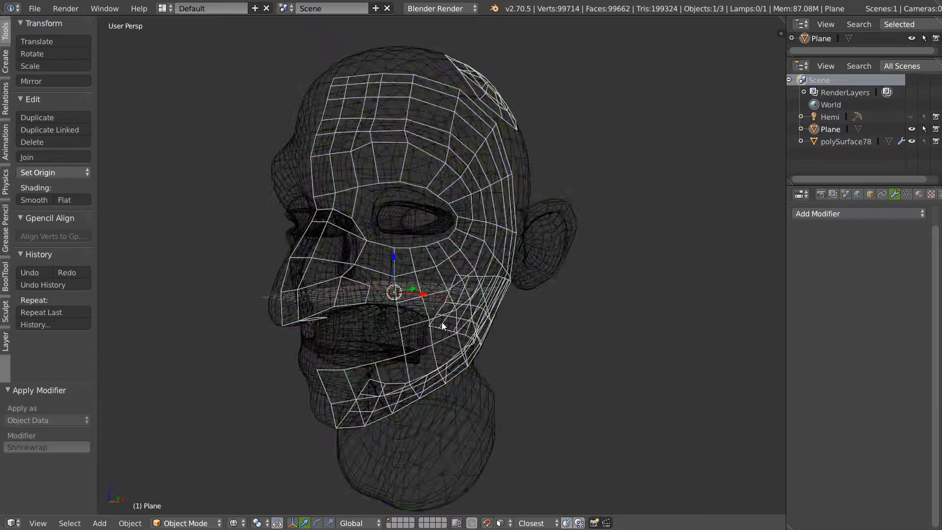
key("z")
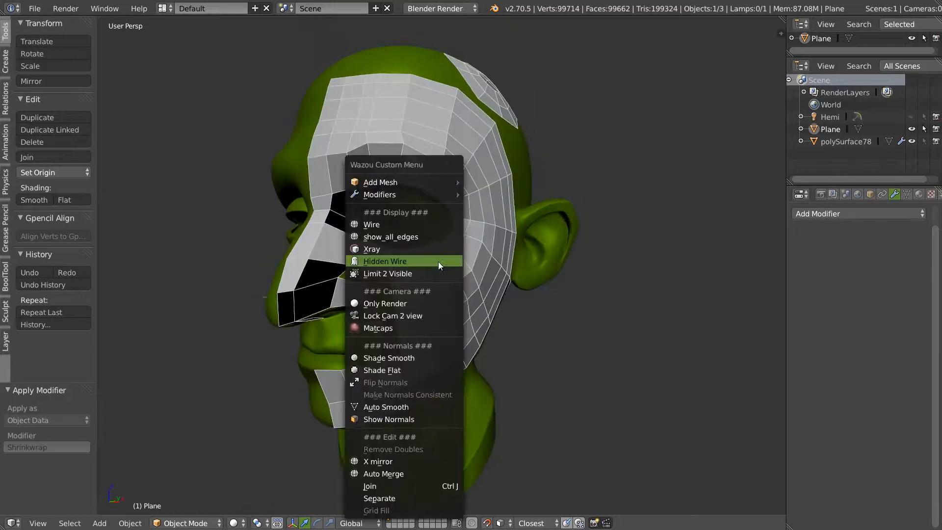
middle_click_drag(481, 258, 348, 194)
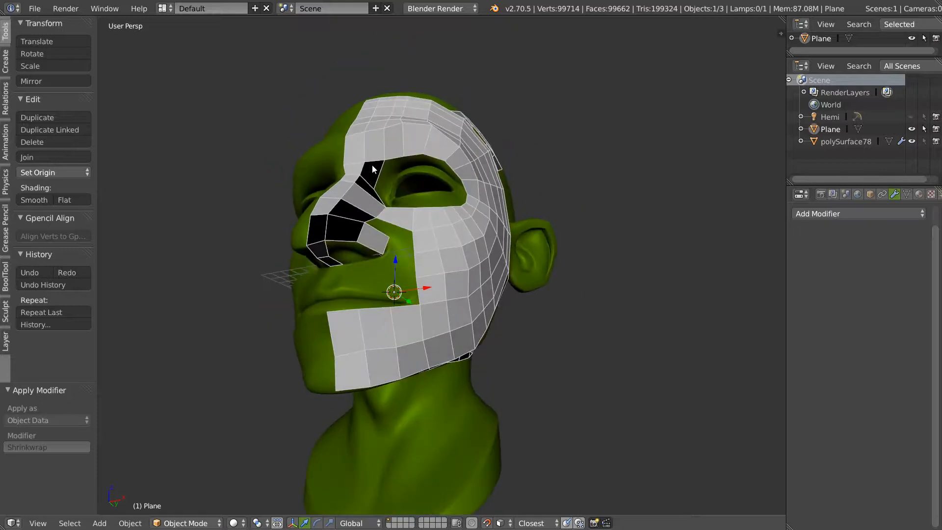
mouse_move(328, 246)
middle_mouse_down()
mouse_move(389, 248)
mouse_move(363, 230)
mouse_move(425, 272)
mouse_move(323, 258)
middle_mouse_up()
Select the entire retopology mesh in edit mode and make its normals consistent
key("Tab")
key("a")
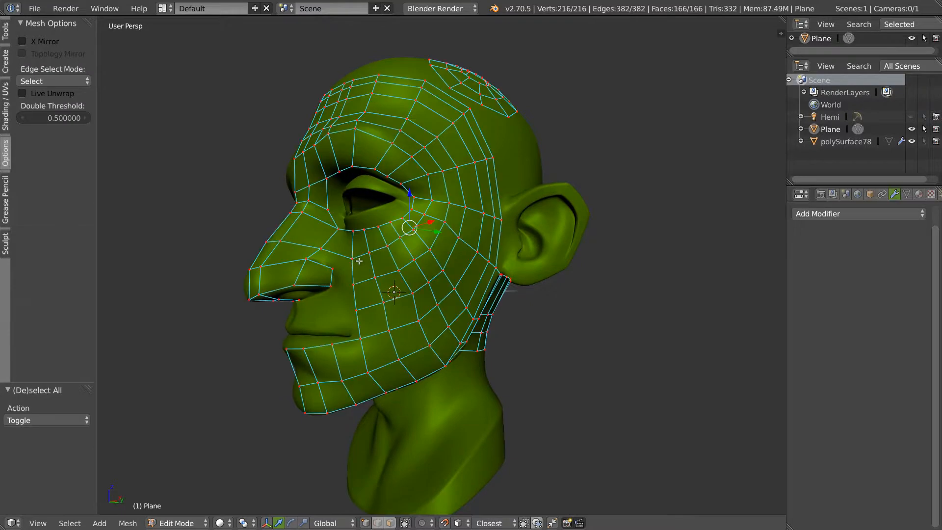
key("w")
left_click(324, 394)
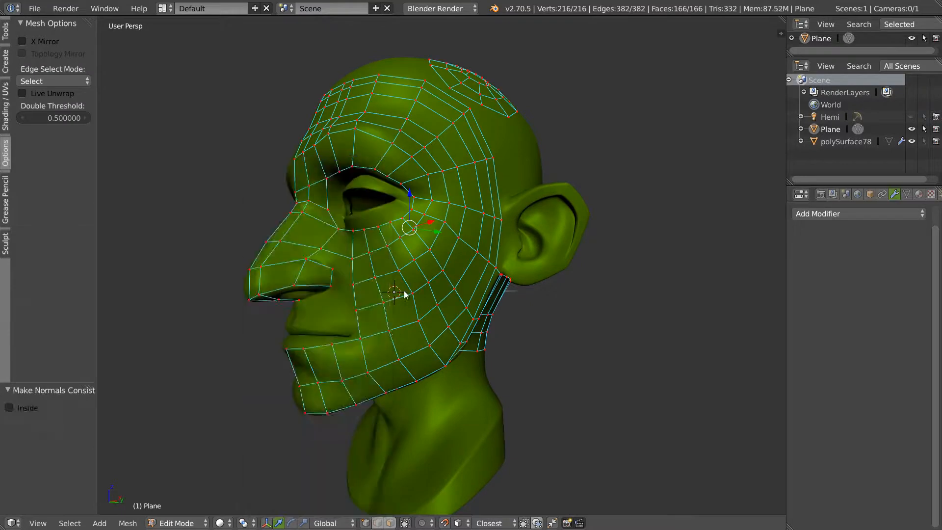
Return to object mode and shade the retopology mesh smooth
key("Tab")
middle_click_drag(344, 255, 372, 258)
key("w")
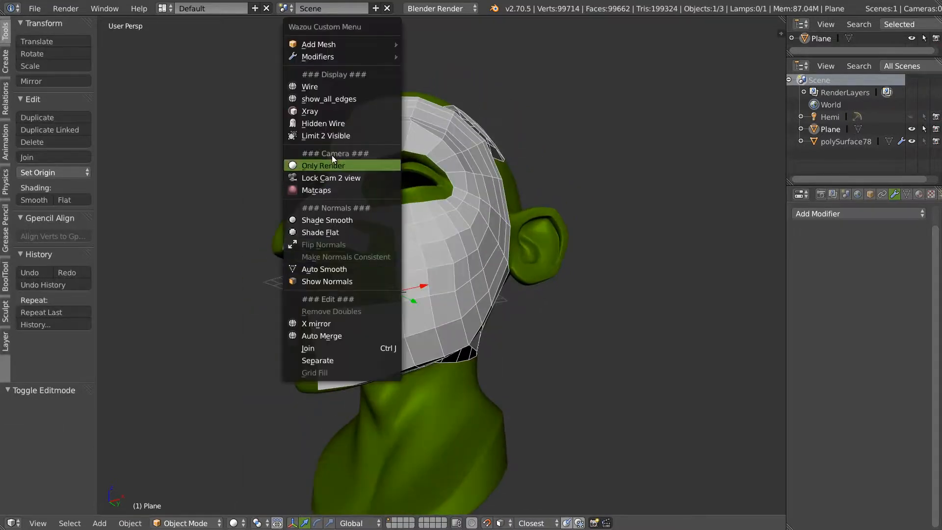
left_click(327, 221)
middle_click_drag(399, 238, 425, 253)
scroll(402, 263, "up", 3)
Enter edit mode on the retopology mesh and switch the viewport from solid back to its earlier shading mode
key("Tab")
key("Tab")
key("Tab")
key("space")
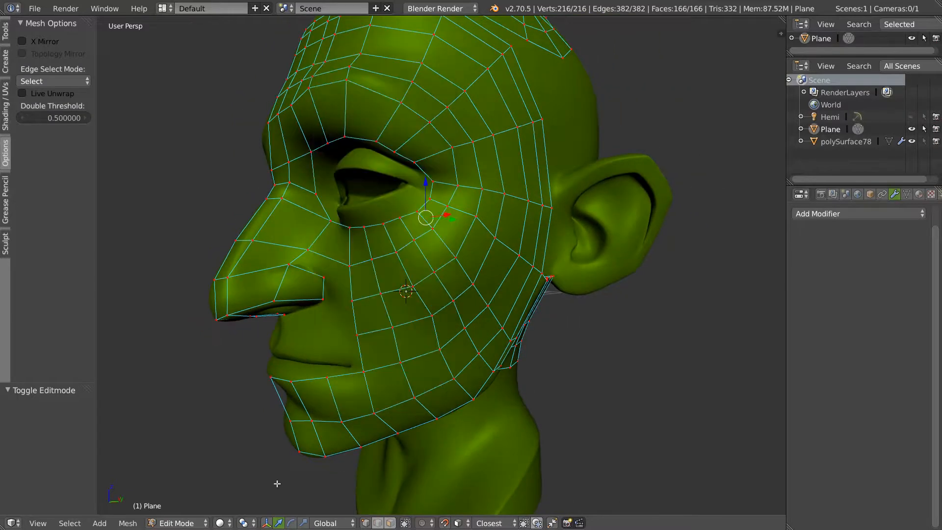
left_click(220, 524)
left_click(243, 465)
mouse_move(404, 246)
middle_mouse_down()
mouse_move(404, 234)
mouse_move(364, 237)
middle_mouse_up()
Toggle the Hidden Wire display of the retopology mesh on and off and compare the result from several angles
key("space")
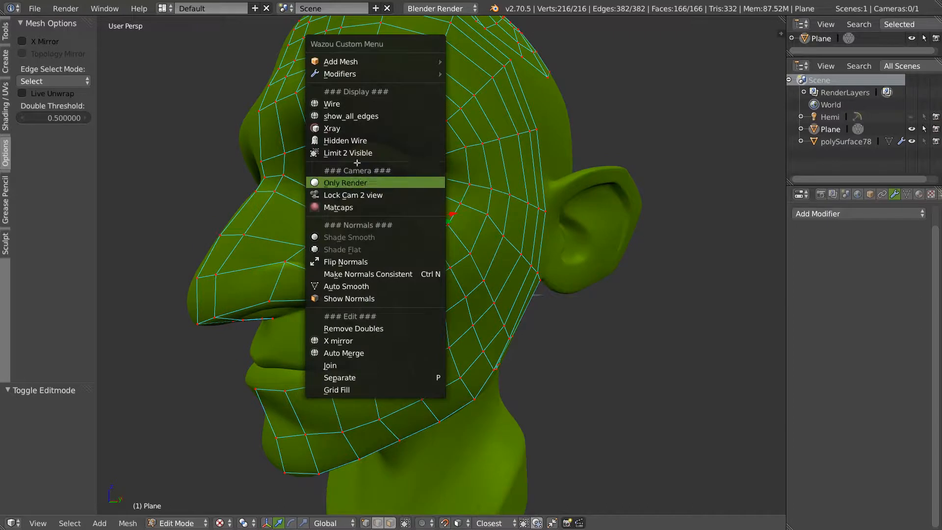
left_click(353, 139)
key("space")
left_click(359, 143)
middle_click_drag(491, 147, 400, 300)
key("space")
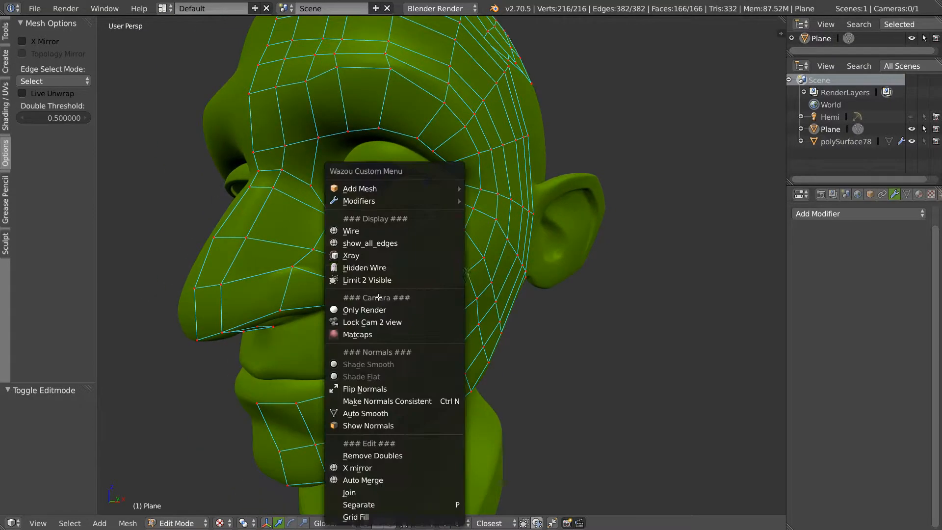
left_click(374, 265)
middle_click_drag(378, 266, 341, 357)
key("space")
left_click(343, 258)
Toggle limiting the selection to visible geometry and compare how the mesh shows through the head
key("space")
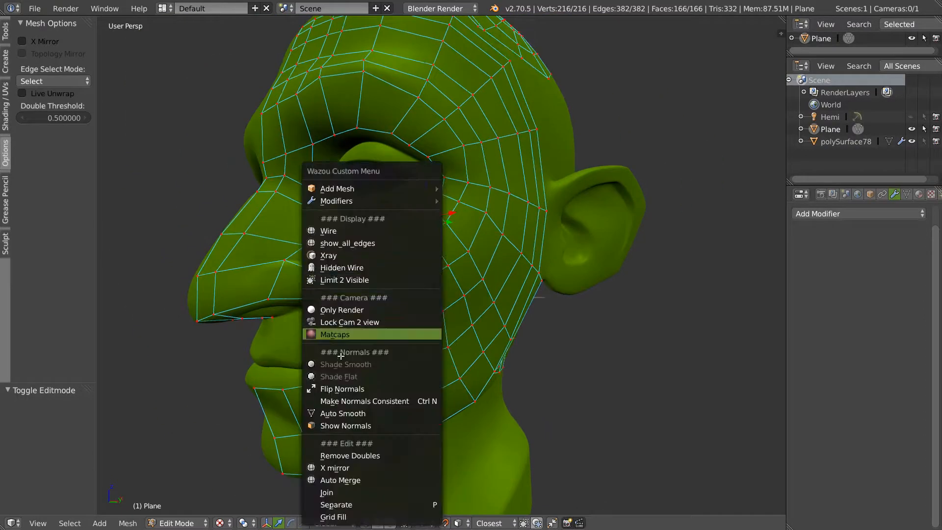
left_click(338, 281)
middle_click_drag(339, 280, 223, 244)
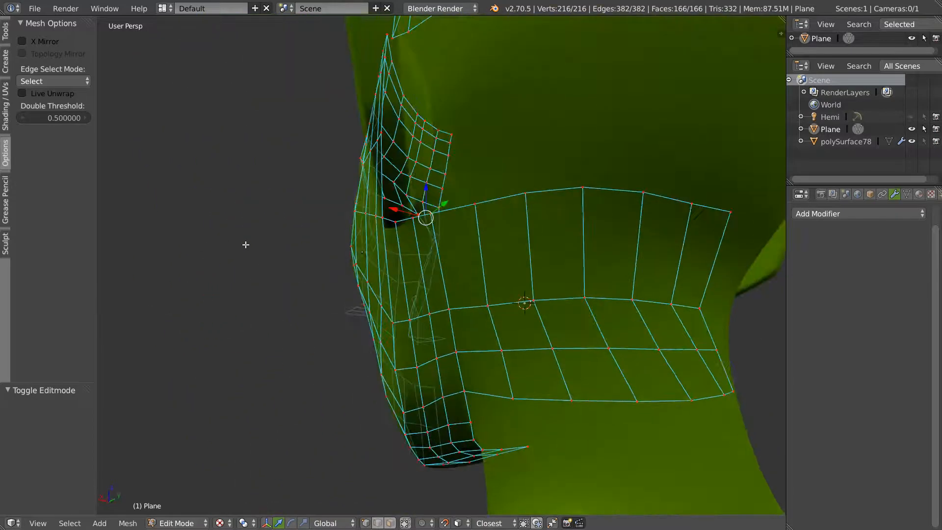
key("space")
left_click(309, 253)
middle_click_drag(308, 253, 345, 267)
key("space")
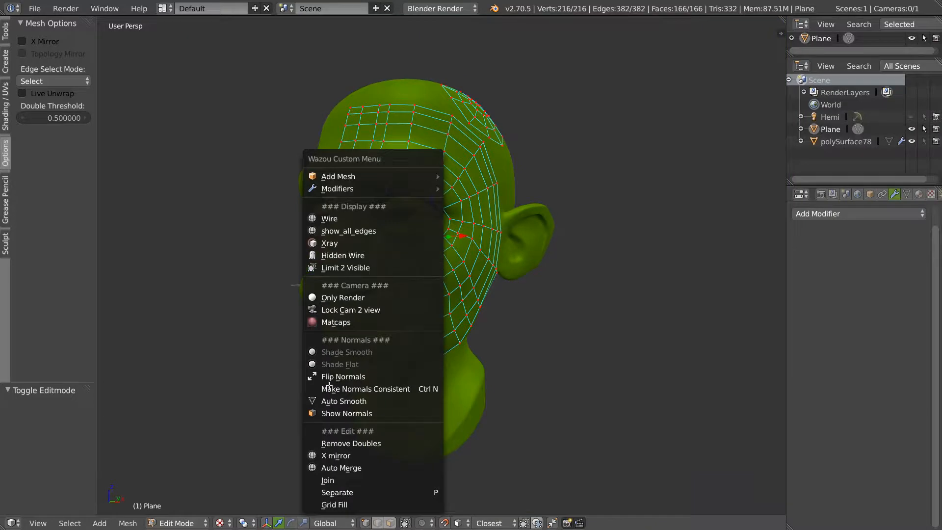
Fill the gap between the nostril wing and the cheek with two faces, starting from two vertices on the nose
middle_click_drag(448, 216, 338, 167)
right_click(331, 152)
right_click(317, 181, "shift")
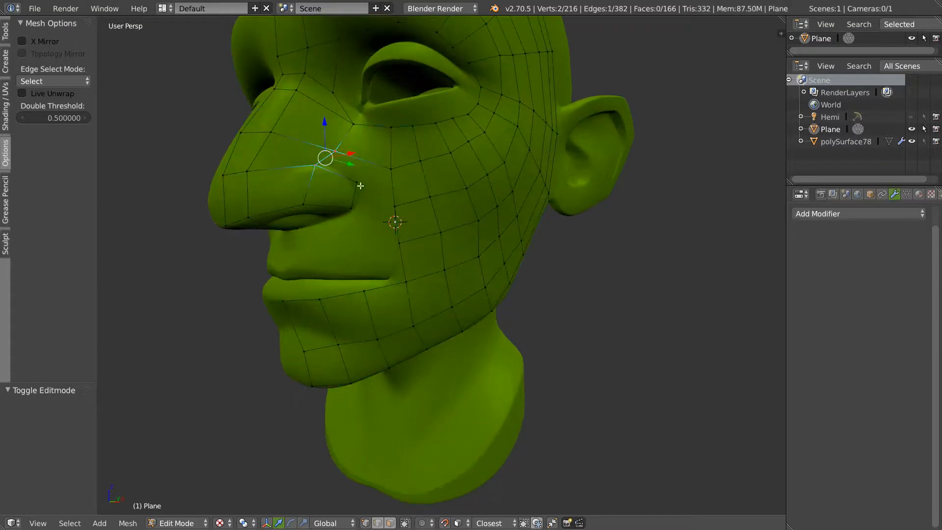
middle_click_drag(385, 191, 357, 193)
key("f")
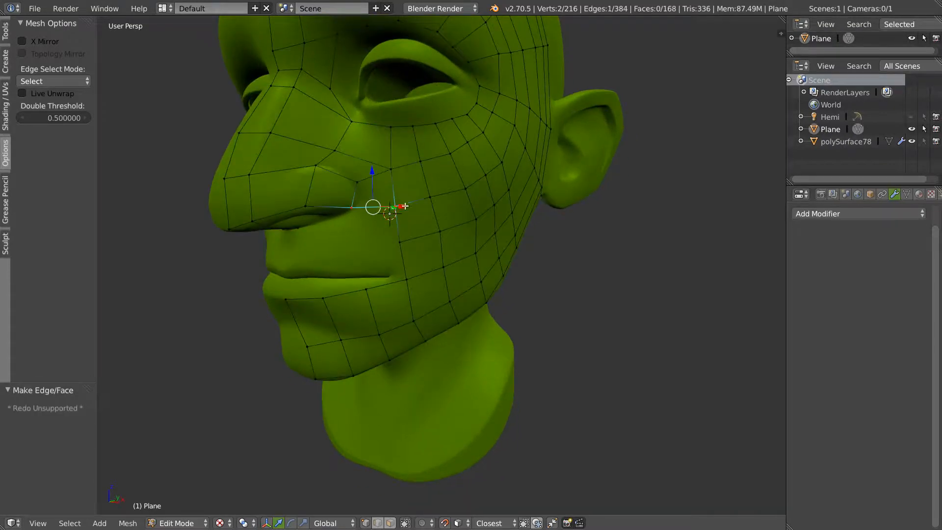
Draw crossing grease pencil strokes between the nostril corner and the mouth corner, and build a surface from them with Bsurfaces
scroll(403, 207, "up", 4)
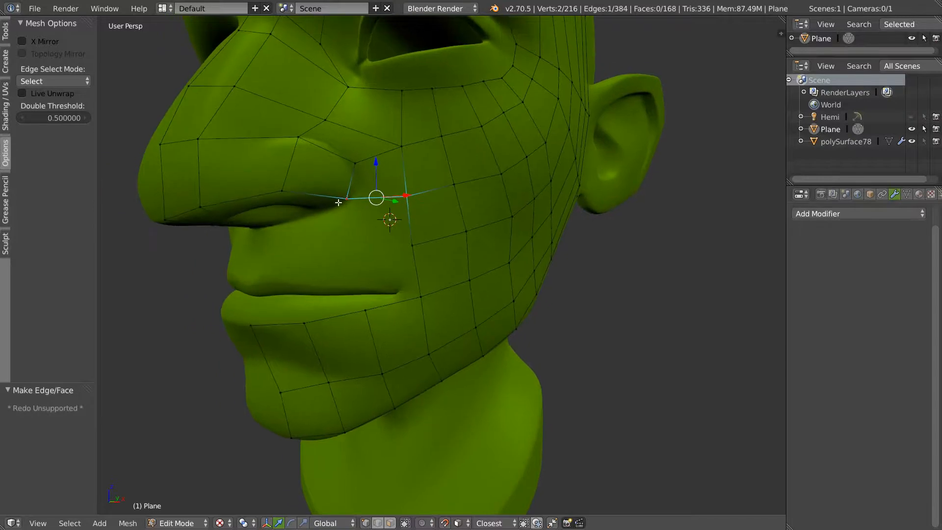
key("a")
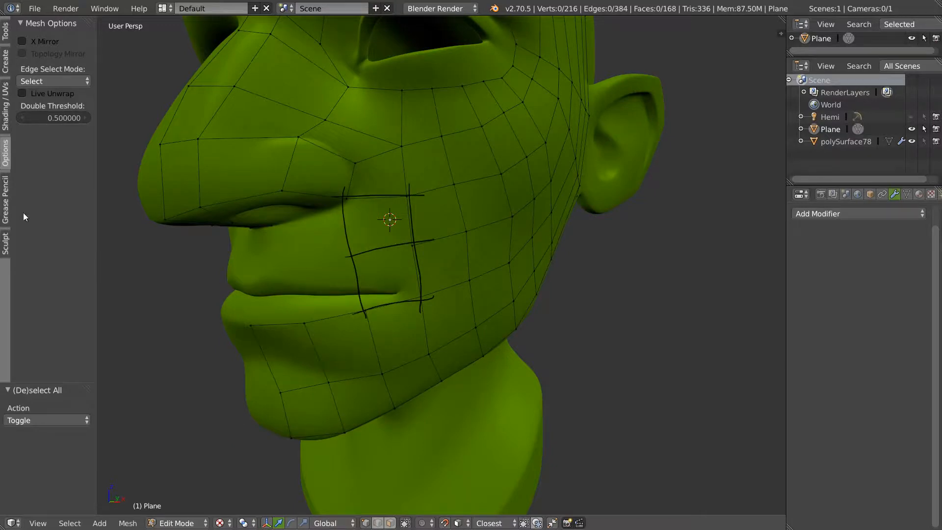
left_click(6, 32)
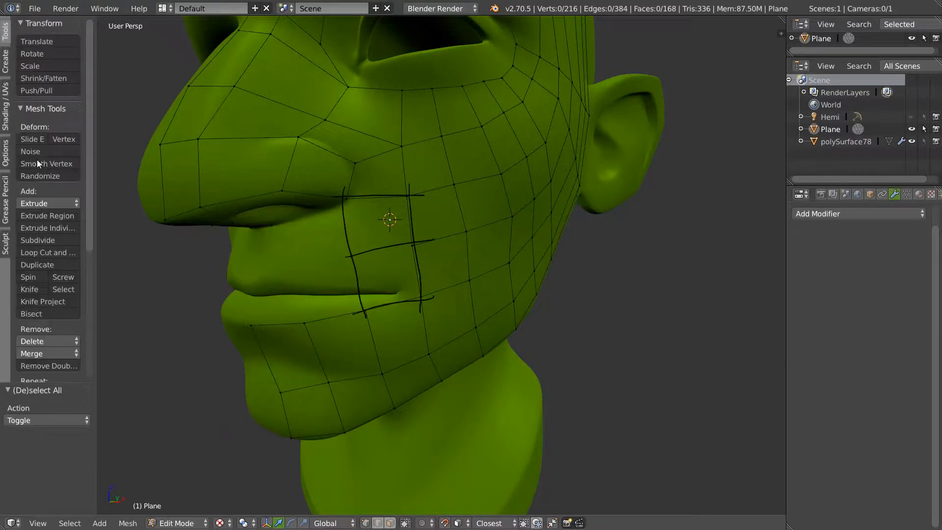
scroll(54, 290, "down", 5)
left_click(40, 295)
mouse_move(479, 236)
middle_mouse_down()
mouse_move(469, 224)
mouse_move(433, 235)
mouse_move(448, 248)
mouse_move(487, 231)
mouse_move(471, 223)
middle_mouse_up()
middle_click_drag(339, 223, 345, 194)
Extend the mesh from the nostril corner with a face across the upper lip, and adjust its lower free vertex
right_click(345, 194)
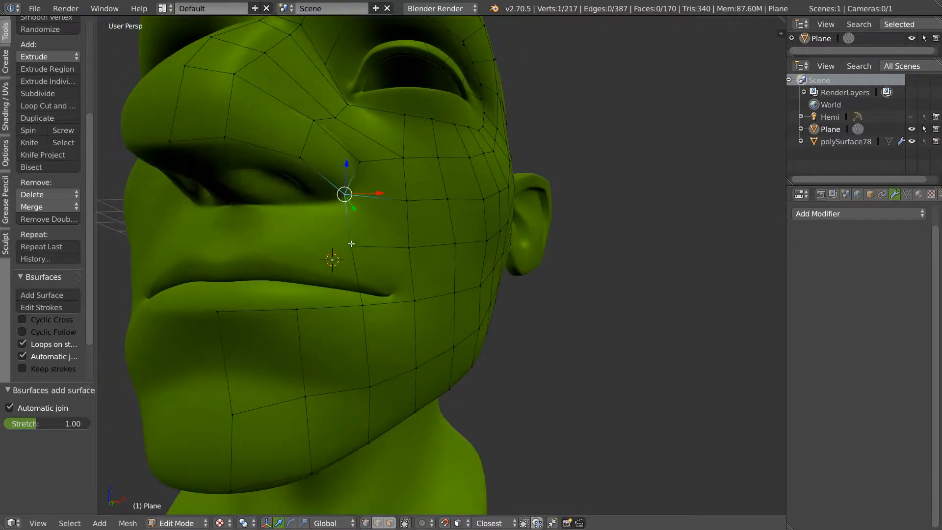
key("e")
left_click(262, 259)
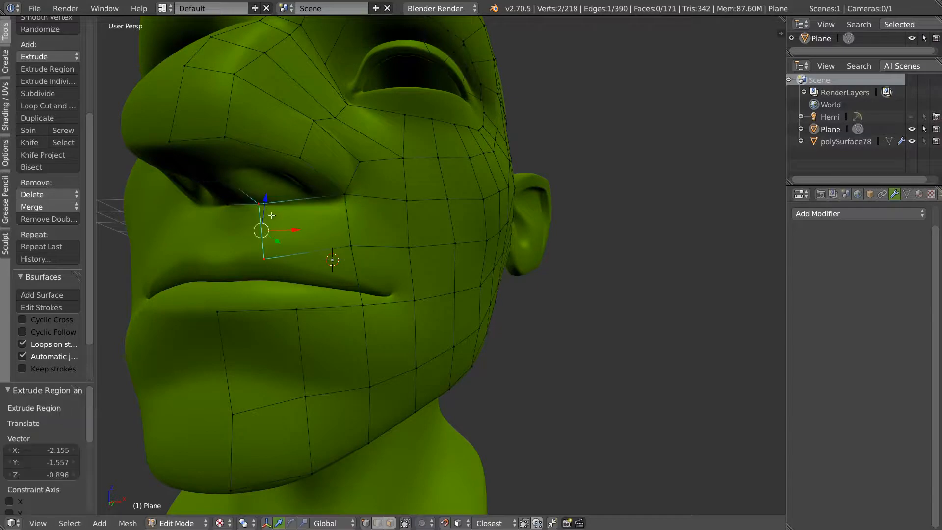
right_click(264, 256)
key("g")
left_click(260, 248)
middle_click_drag(261, 249, 249, 222)
Try to extrude and fill another face from the vertex beneath the nostril, and undo the attempts
right_click(253, 205)
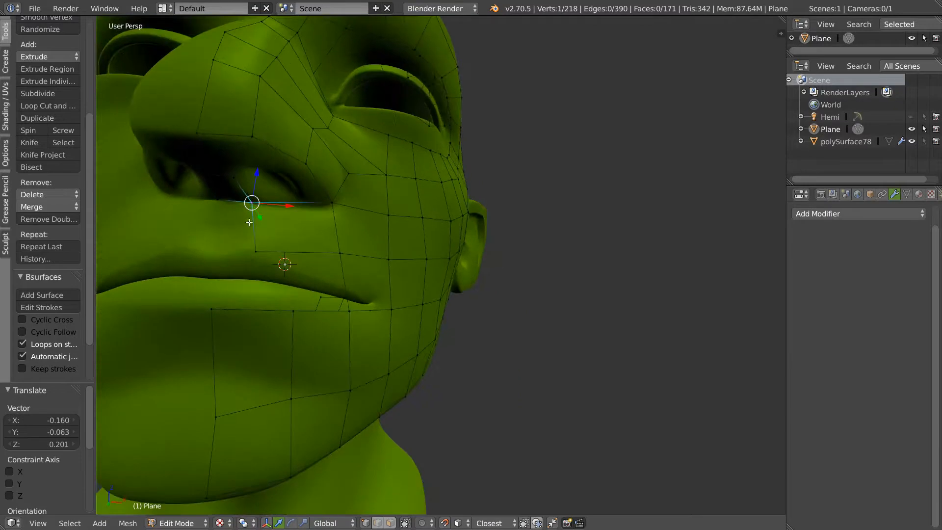
key("e")
right_click(266, 229)
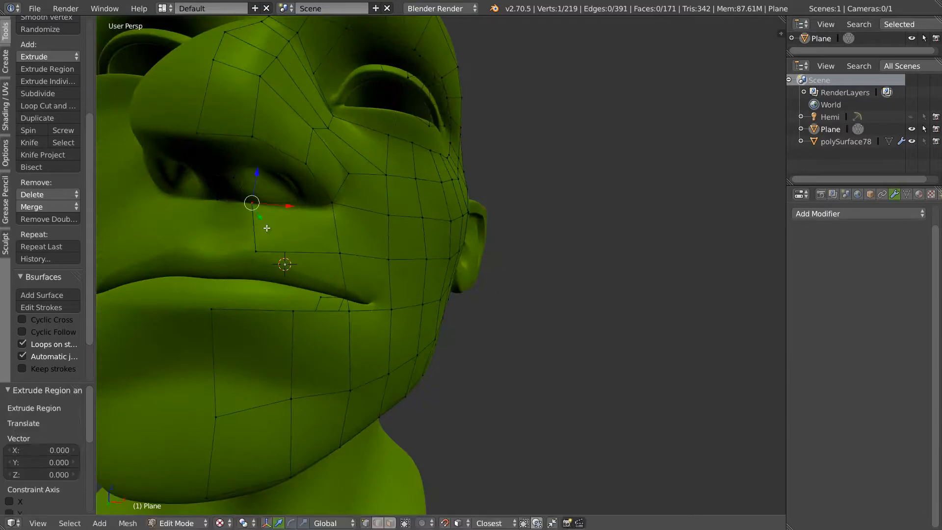
key("ctrl+z")
key("f")
key("g")
left_click(227, 255)
mouse_move(248, 240)
middle_mouse_down()
mouse_move(314, 185)
mouse_move(168, 212)
mouse_move(214, 247)
mouse_move(226, 245)
mouse_move(235, 198)
mouse_move(231, 219)
mouse_move(241, 211)
mouse_move(251, 223)
middle_mouse_up()
key("ctrl+z")
key("ctrl+z")
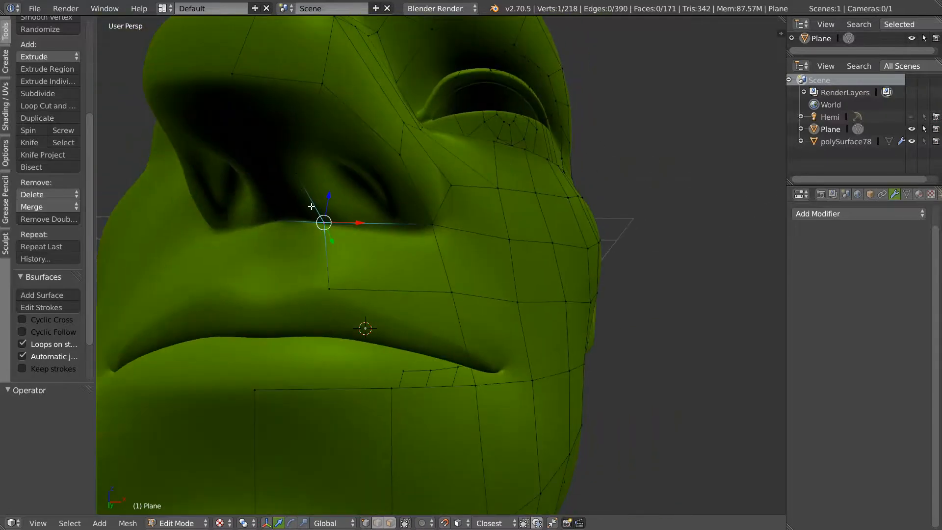
Return to object mode, select the Hemi lamp, and examine the faces under the nose in solid shading
scroll(316, 206, "down", 8)
key("Tab")
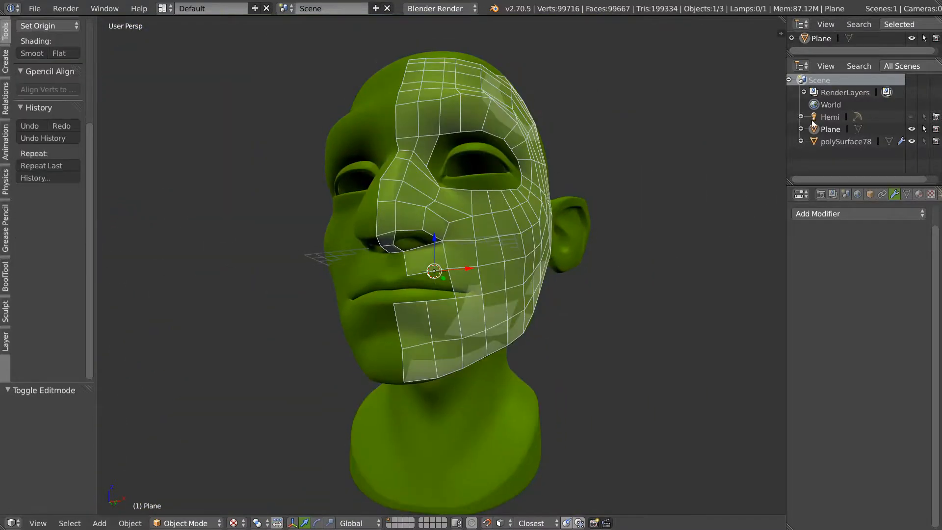
left_click(832, 117)
left_click(238, 524)
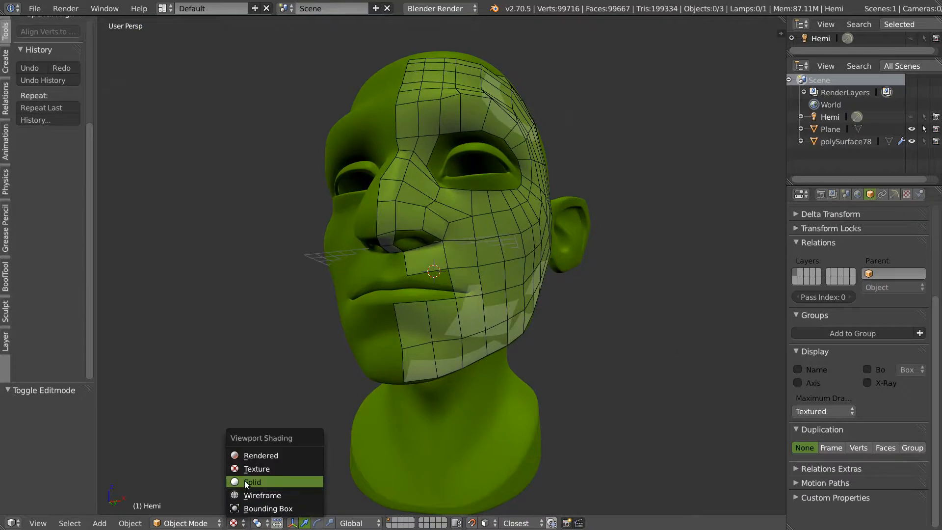
left_click(244, 478)
mouse_move(337, 387)
middle_mouse_down()
mouse_move(361, 283)
mouse_move(393, 264)
mouse_move(379, 281)
middle_mouse_up()
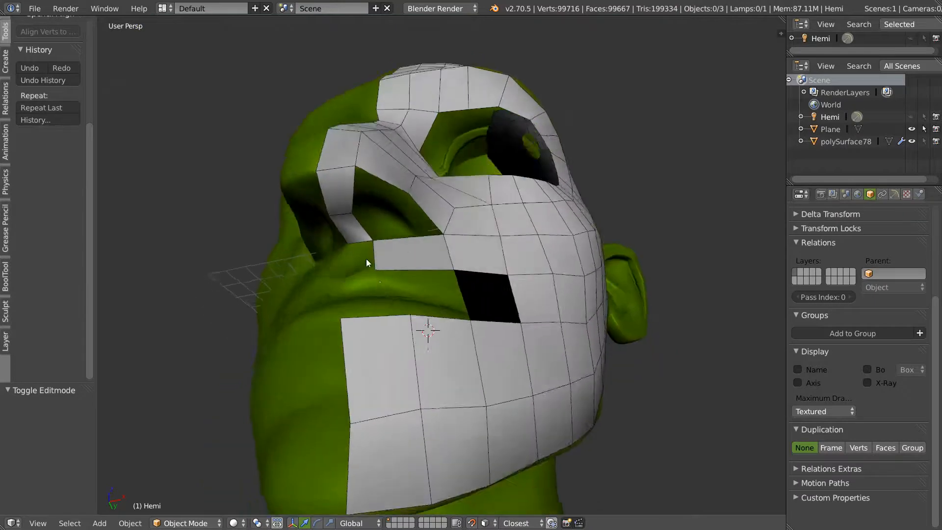
scroll(337, 228, "up", 5)
Enter edit mode on the retopology mesh and switch the selection mode to edges
right_click(346, 243)
key("Tab")
middle_click_drag(307, 238, 296, 211)
key("Tab")
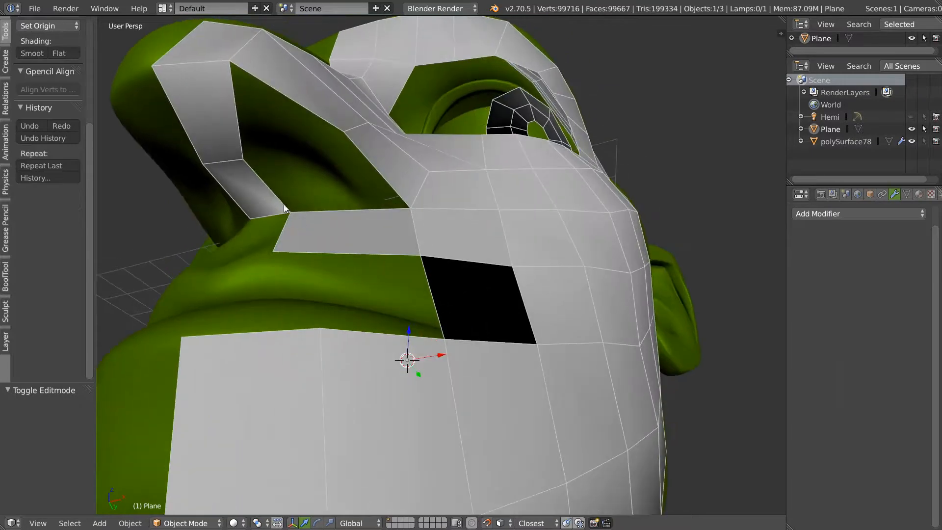
key("ctrl+Tab")
key("ctrl+Tab")
key("Tab")
key("ctrl+Tab")
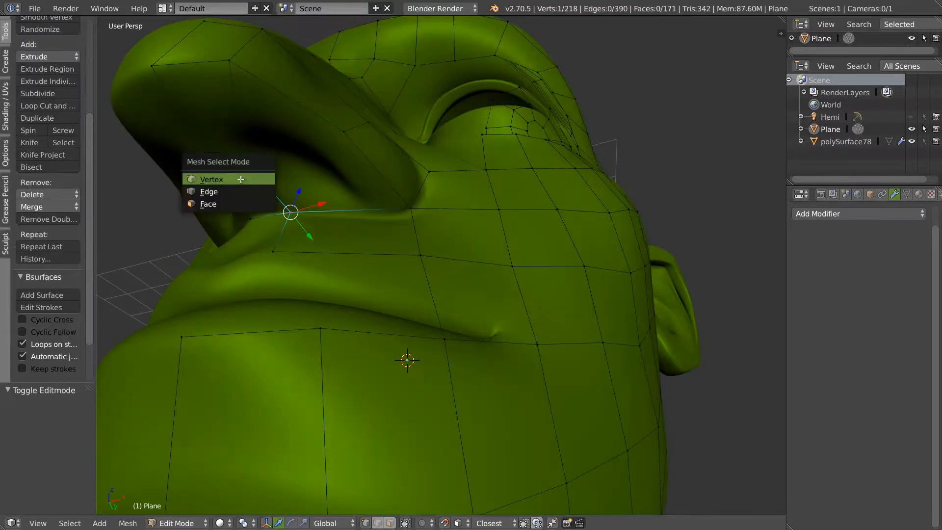
left_click(230, 191)
Select three edges around the nostril opening and fill them with a face
left_click(329, 210)
left_click(265, 185, "shift")
left_click(382, 167, "shift")
key("f")
middle_click_drag(357, 180, 288, 215)
Switch to vertex selection and fill a face beneath the nose from the vertex at the inner nostril
key("ctrl+Tab")
key("ctrl+Tab")
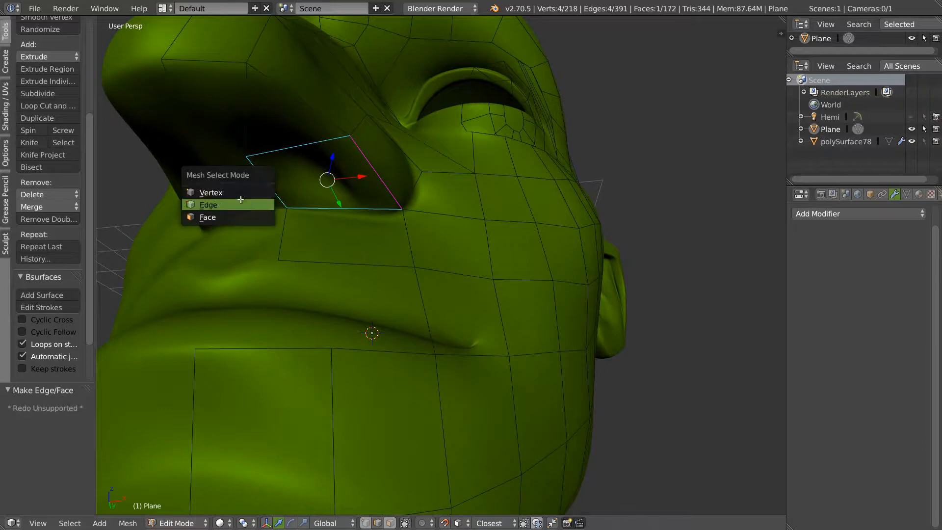
left_click(253, 192)
right_click(286, 207)
key("f")
middle_click_drag(274, 238, 262, 216)
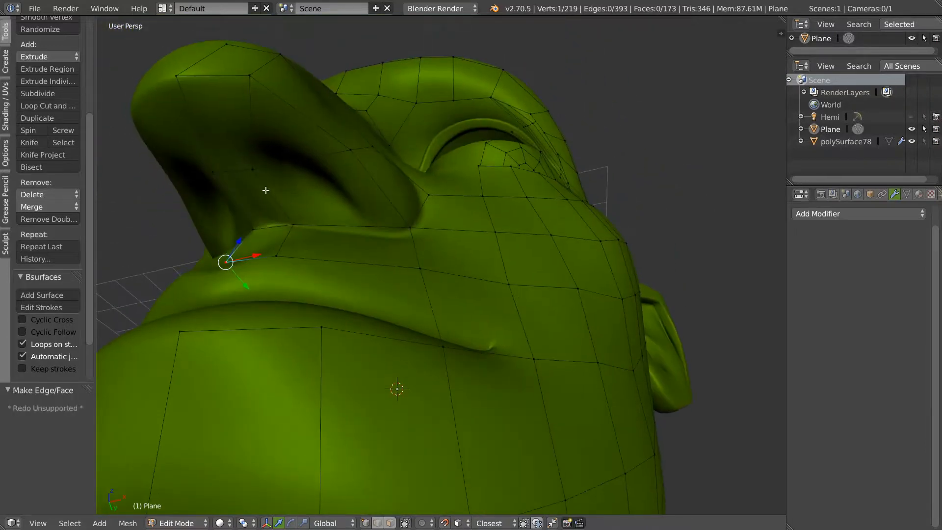
Adjust the positions of individual vertices around the nose, upper lip and mouth
middle_click_drag(310, 226, 502, 278)
right_click_drag(379, 233, 363, 228)
right_click_drag(396, 201, 373, 193)
middle_click_drag(363, 227, 399, 232)
right_click_drag(333, 273, 328, 271)
middle_click_drag(328, 292, 325, 268)
right_click_drag(321, 320, 312, 323)
mouse_move(358, 314)
middle_mouse_down()
mouse_move(344, 271)
mouse_move(397, 300)
mouse_move(385, 274)
mouse_move(397, 318)
mouse_move(422, 346)
middle_mouse_up()
Switch the viewport to texture shading, then select the Hemi lamp and raise its energy
left_click(221, 526)
left_click(238, 467)
scroll(392, 321, "down", 5)
left_click(830, 119)
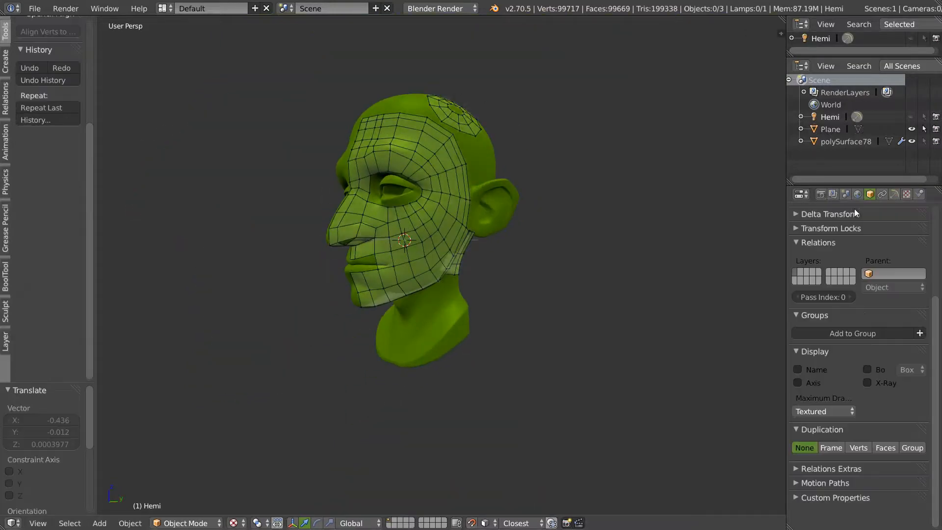
left_click(895, 195)
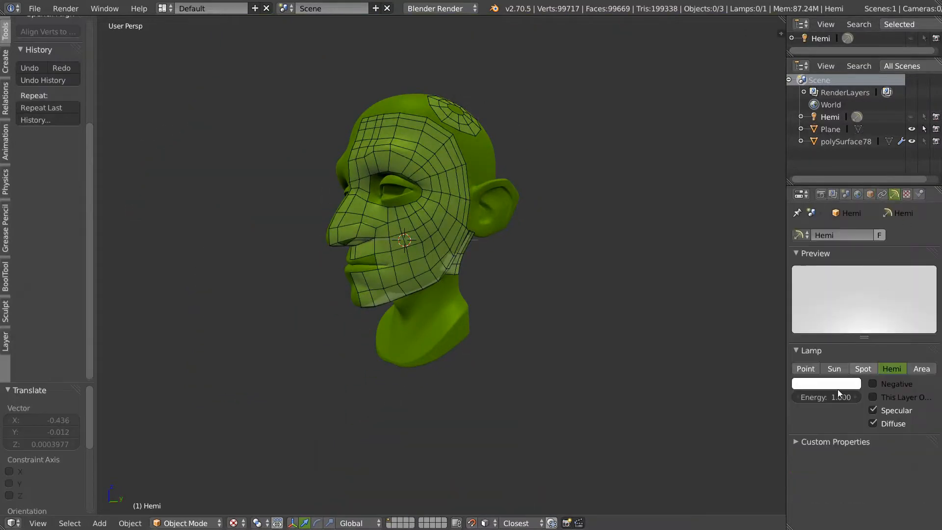
left_click_drag(831, 398, 855, 398)
Select the retopology mesh and enter edit mode with its filled faces displayed and nothing selected
middle_click_drag(496, 231, 422, 248)
scroll(453, 265, "up", 4)
right_click(414, 274)
left_click(366, 261)
left_click(451, 261)
key("Tab")
key("Tab")
key("Tab")
right_click(445, 255)
left_click(442, 268)
mouse_move(432, 270)
middle_mouse_down()
mouse_move(438, 249)
mouse_move(412, 267)
mouse_move(400, 260)
mouse_move(446, 278)
mouse_move(434, 274)
mouse_move(488, 261)
middle_mouse_up()
right_click(399, 260)
left_click(414, 265)
scroll(381, 243, "down", 2)
middle_click_drag(336, 229, 394, 267, "shift")
middle_click_drag(470, 209, 428, 278)
key("Tab")
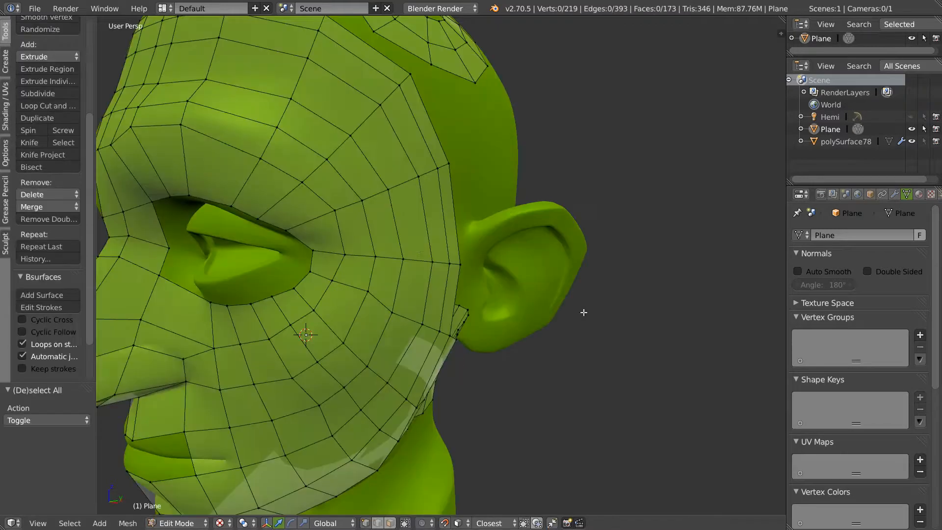
Knife-cut a line across the faces from the outer eye corner to the mesh edge in front of the ear
middle_click_drag(493, 282, 425, 221)
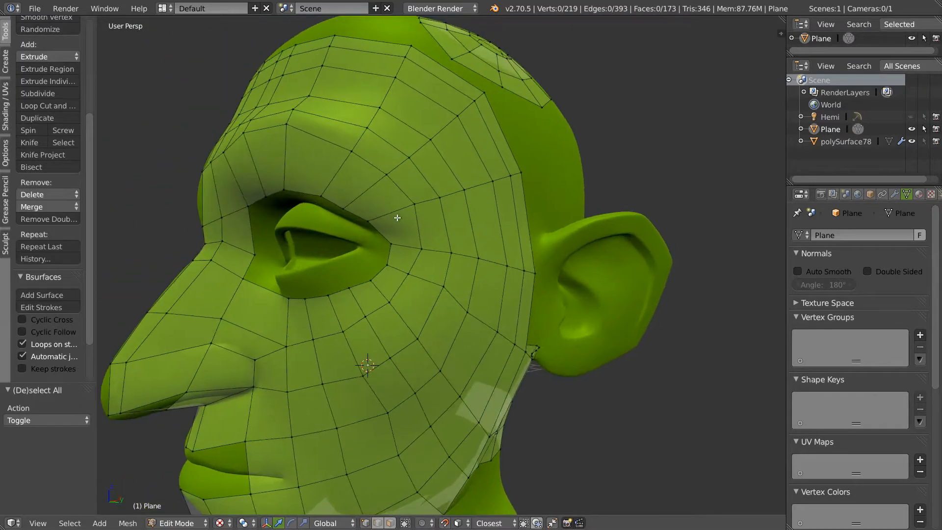
left_click_drag(368, 237, 541, 204)
mouse_move(413, 224)
right_mouse_down()
mouse_move(558, 206)
mouse_move(366, 237)
right_mouse_up()
middle_click_drag(426, 214, 421, 215)
key("k")
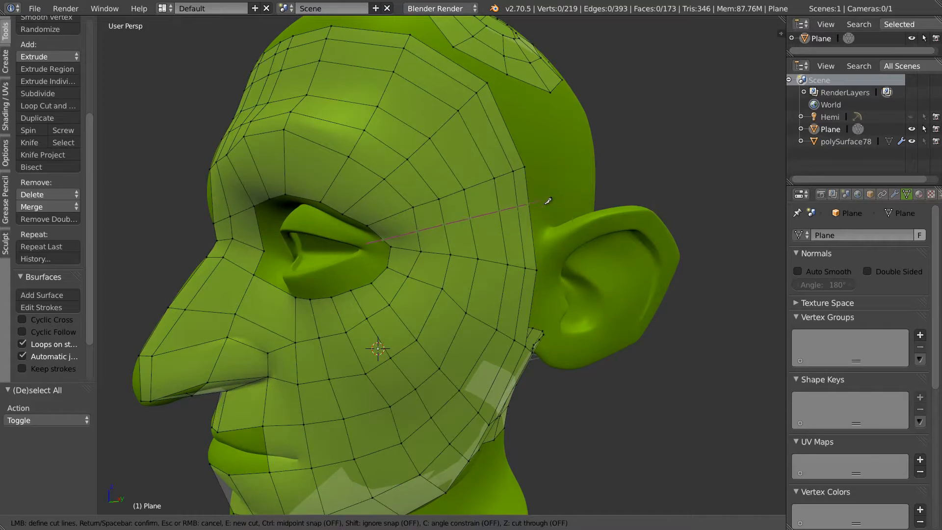
key("Return")
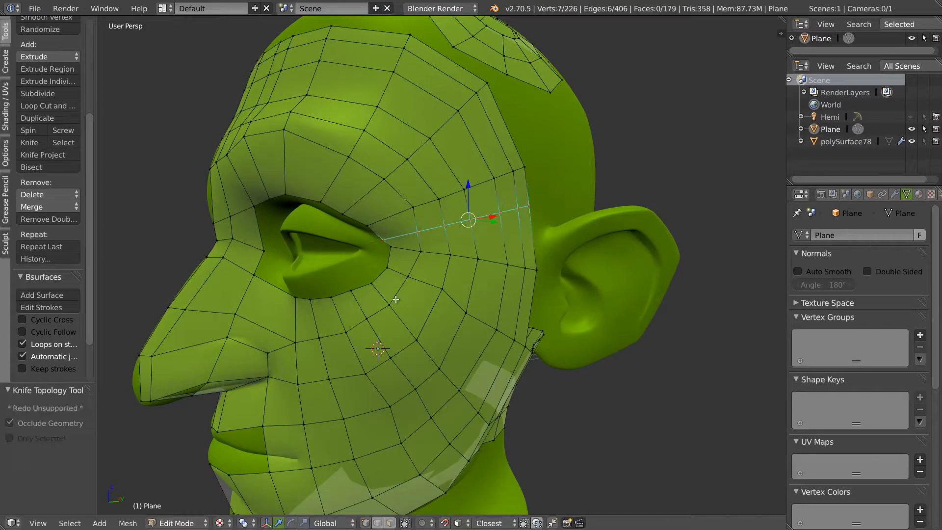
Try to knife-cut a loop around the eye opening, from the brow past the outer corner to below the eye
middle_click_drag(486, 211, 464, 182)
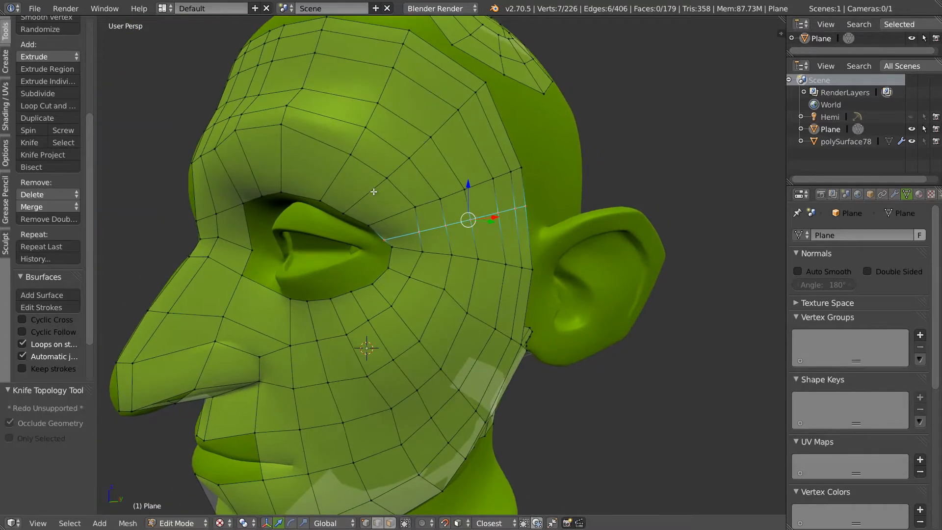
key("k")
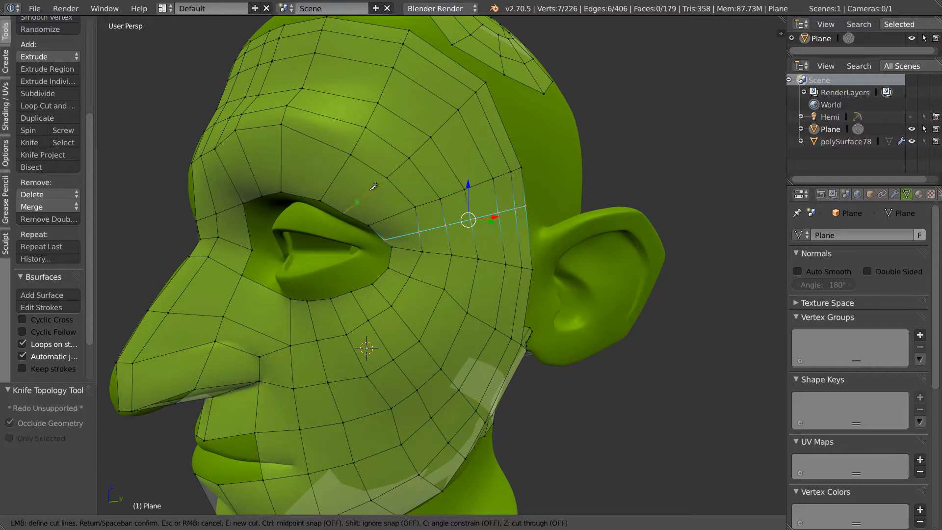
left_click(194, 190)
left_click(281, 162)
left_click(365, 194)
left_click(407, 253)
left_click(381, 294)
left_click(360, 308)
left_click(312, 323)
left_click(232, 297)
key("Return")
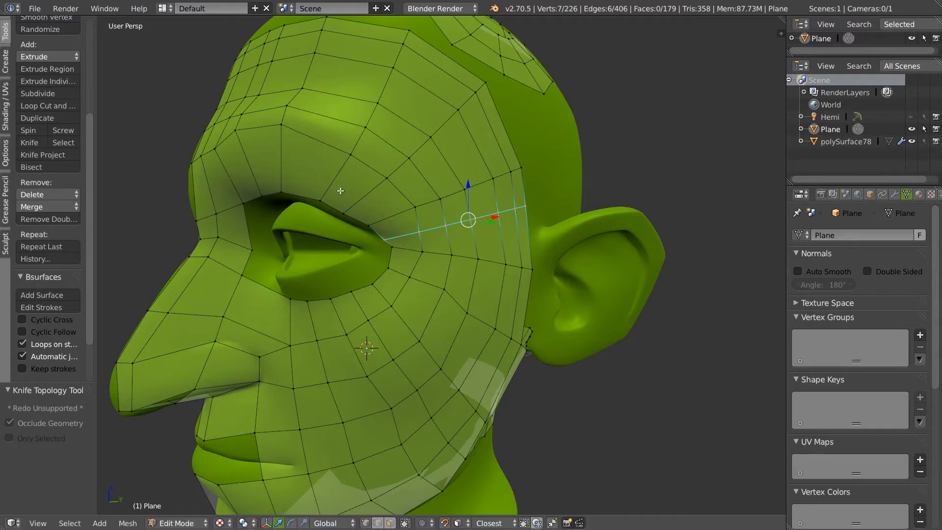
Knife-cut a line from the upper edge of the eye opening through the brow to the top of the forehead
key("k")
left_click(301, 196)
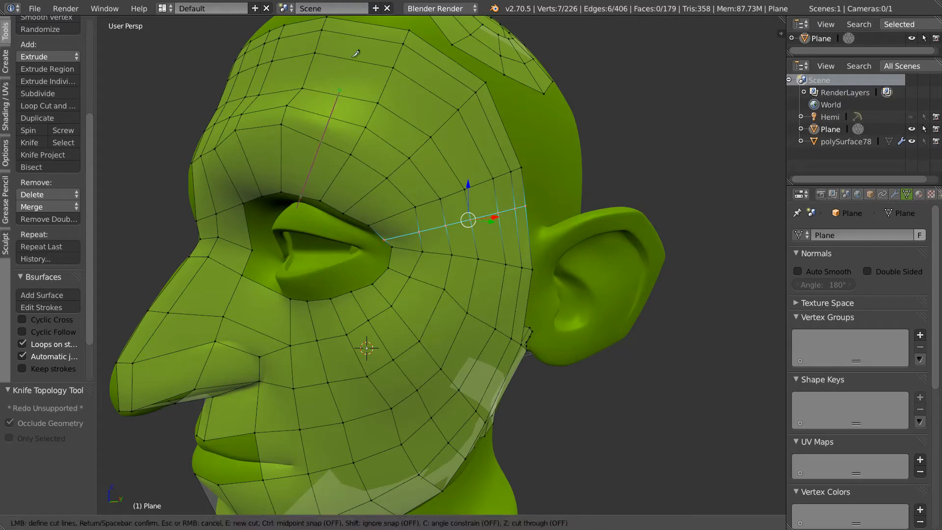
left_click(383, 16)
key("Return")
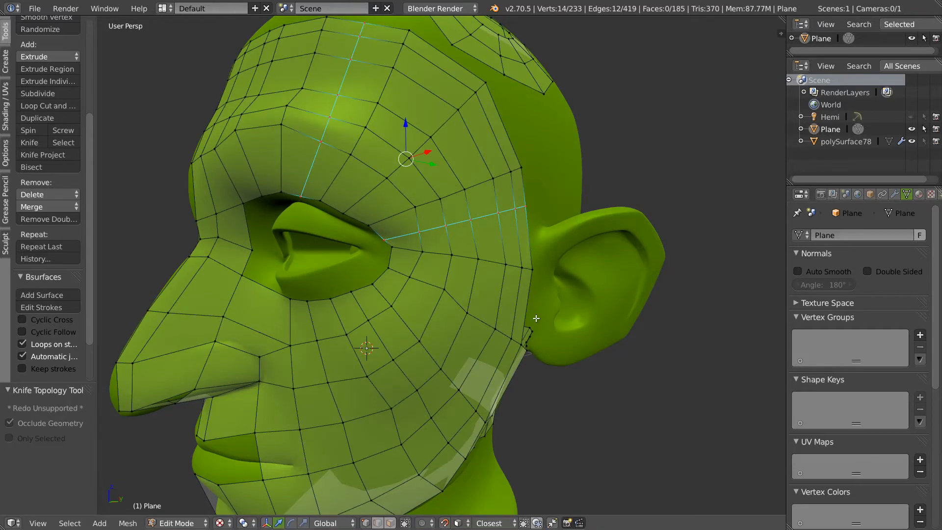